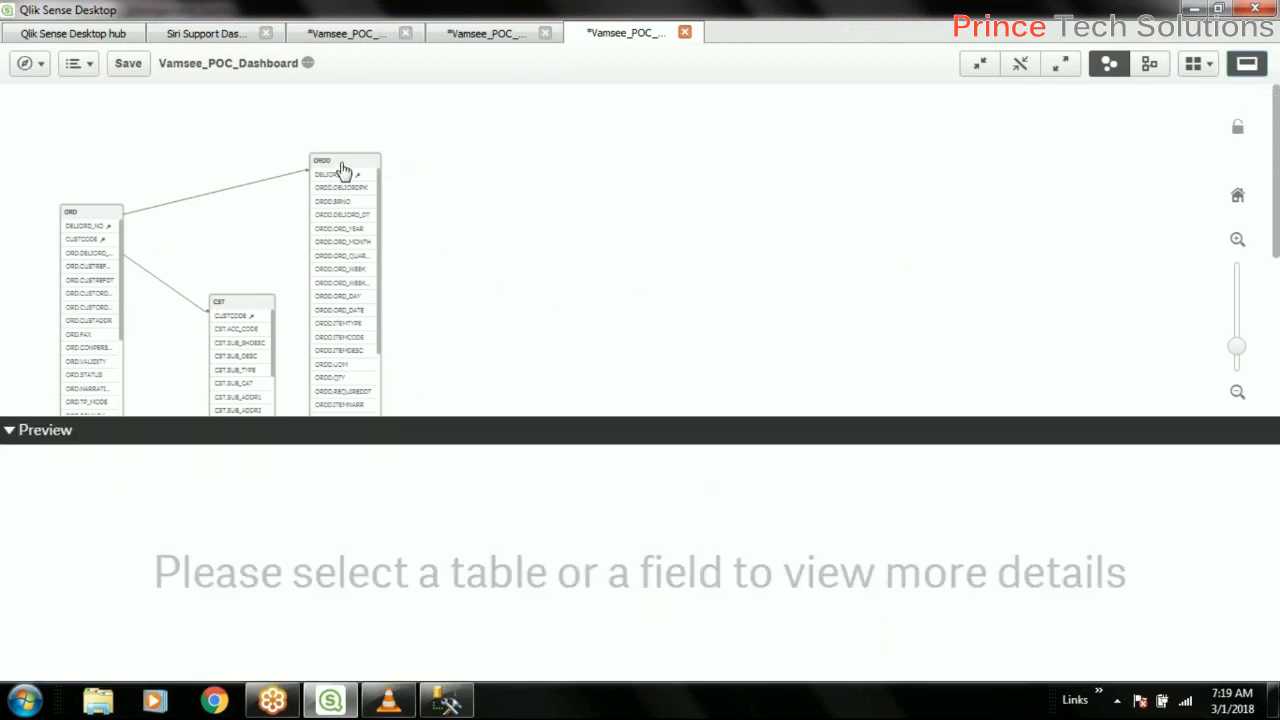
Preview the data of the Trans table, hide and reshow the preview pane, and view the details of its Trans.Quantity field.
{"action": "scroll", "coordinate": [745, 298], "scroll_direction": "down", "scroll_amount": 2}
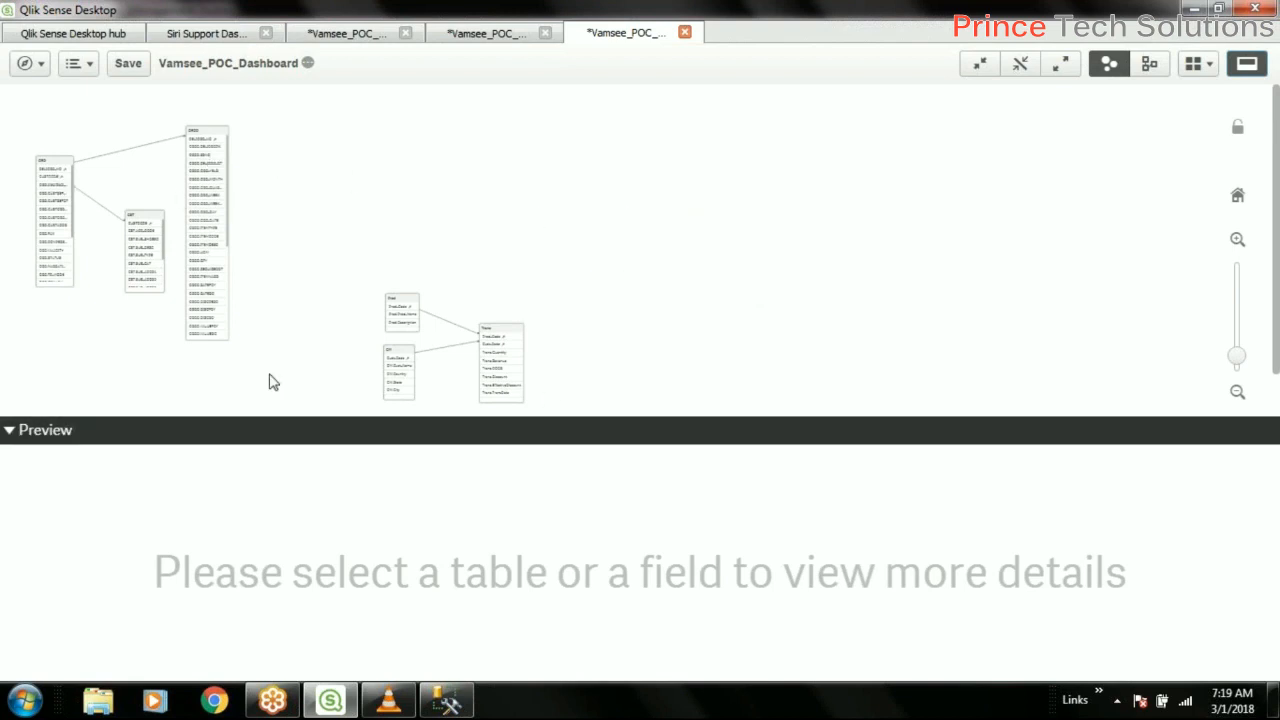
{"action": "left_click", "coordinate": [505, 338]}
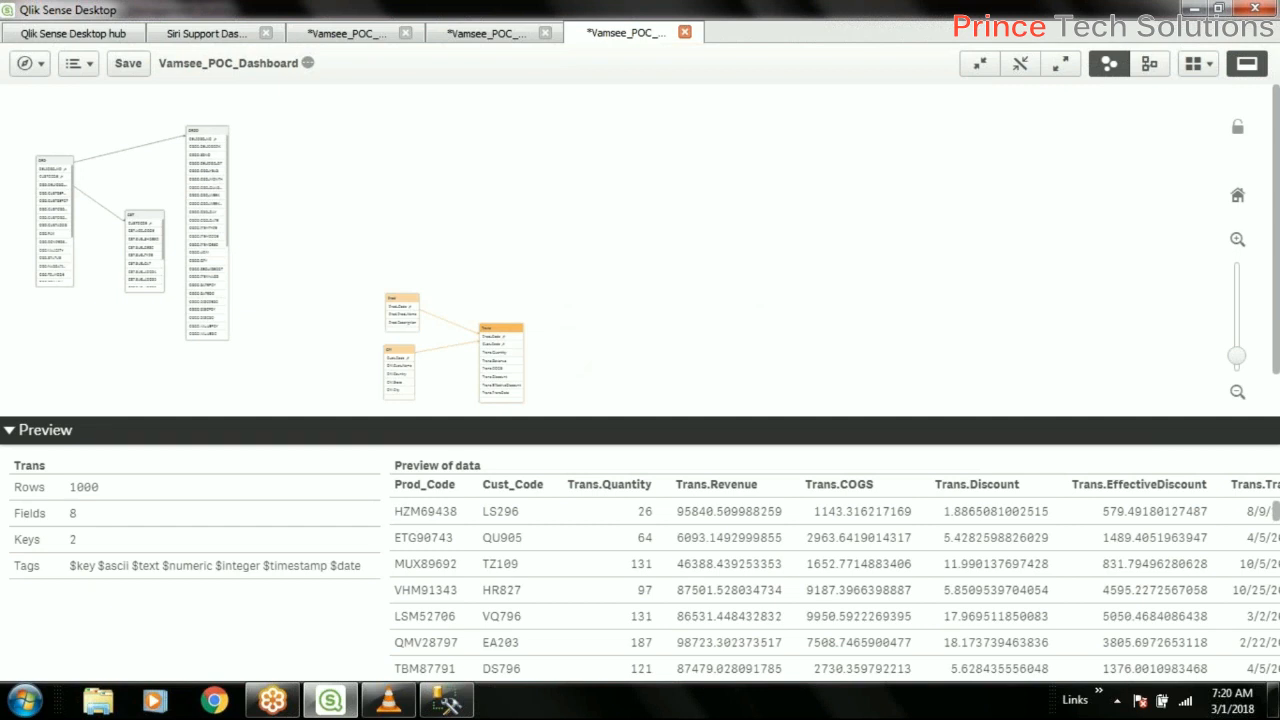
{"action": "left_click", "coordinate": [15, 431]}
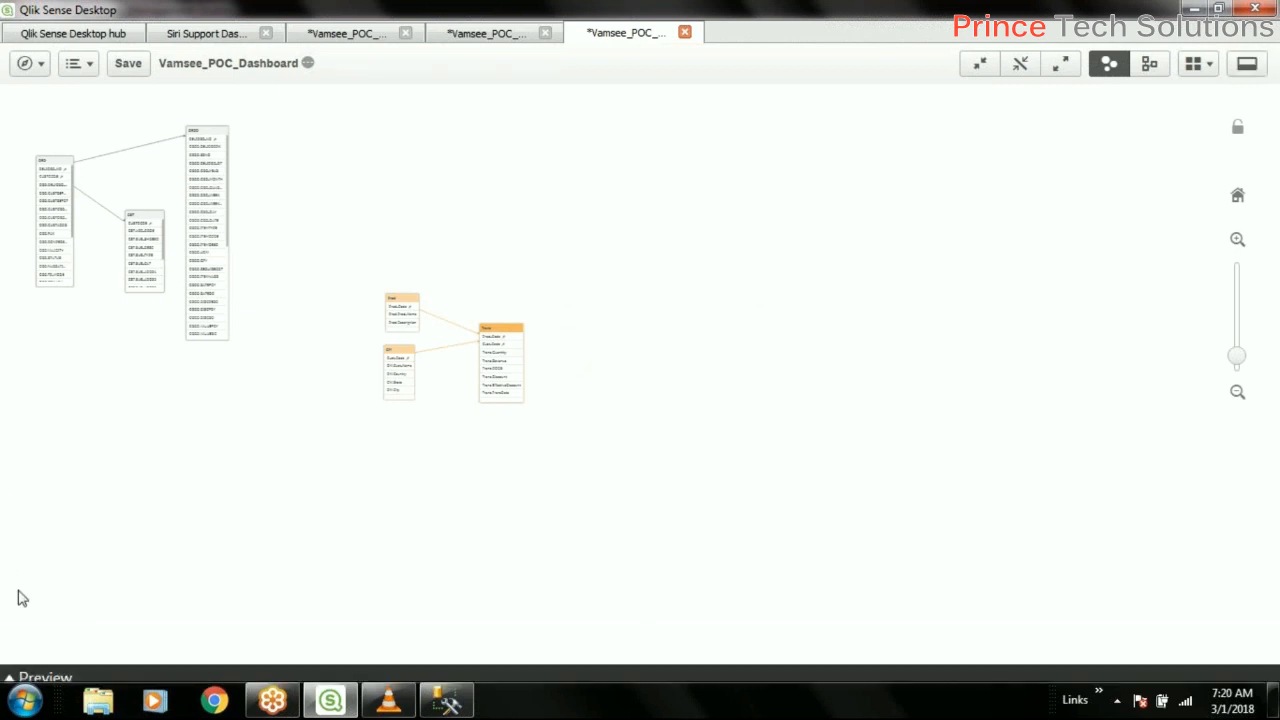
{"action": "left_click", "coordinate": [10, 680]}
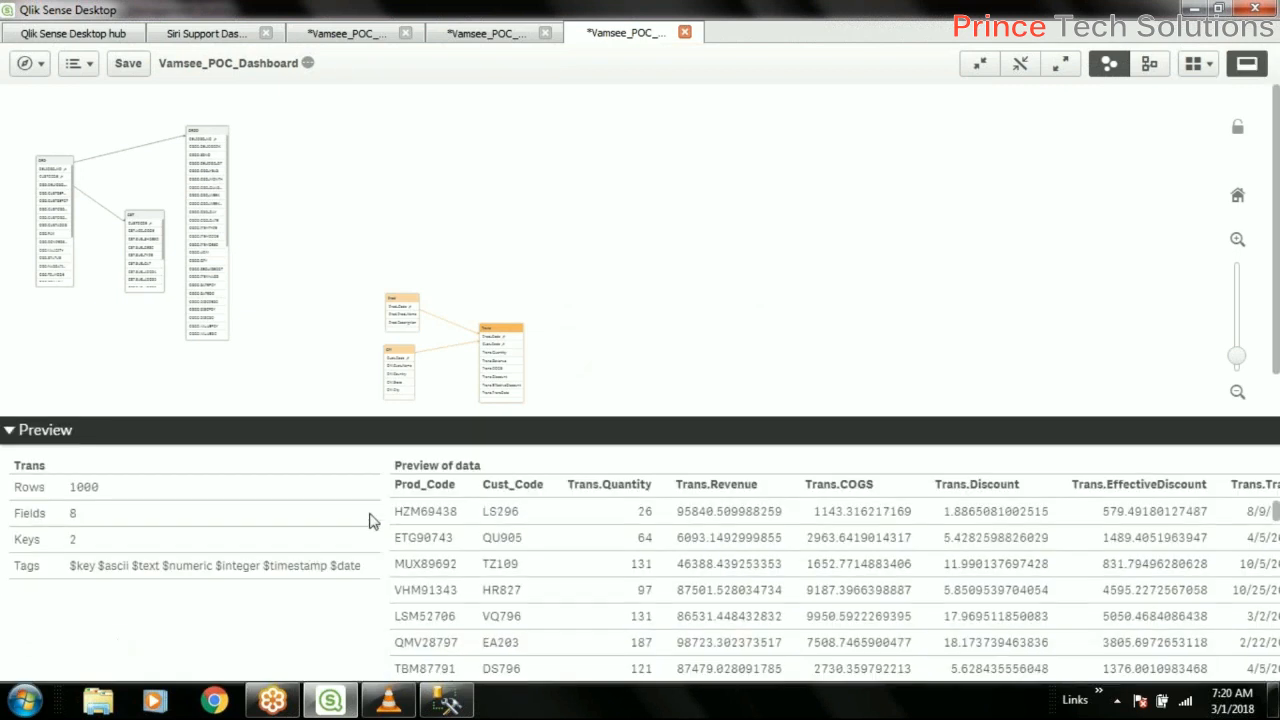
{"action": "left_click", "coordinate": [500, 357]}
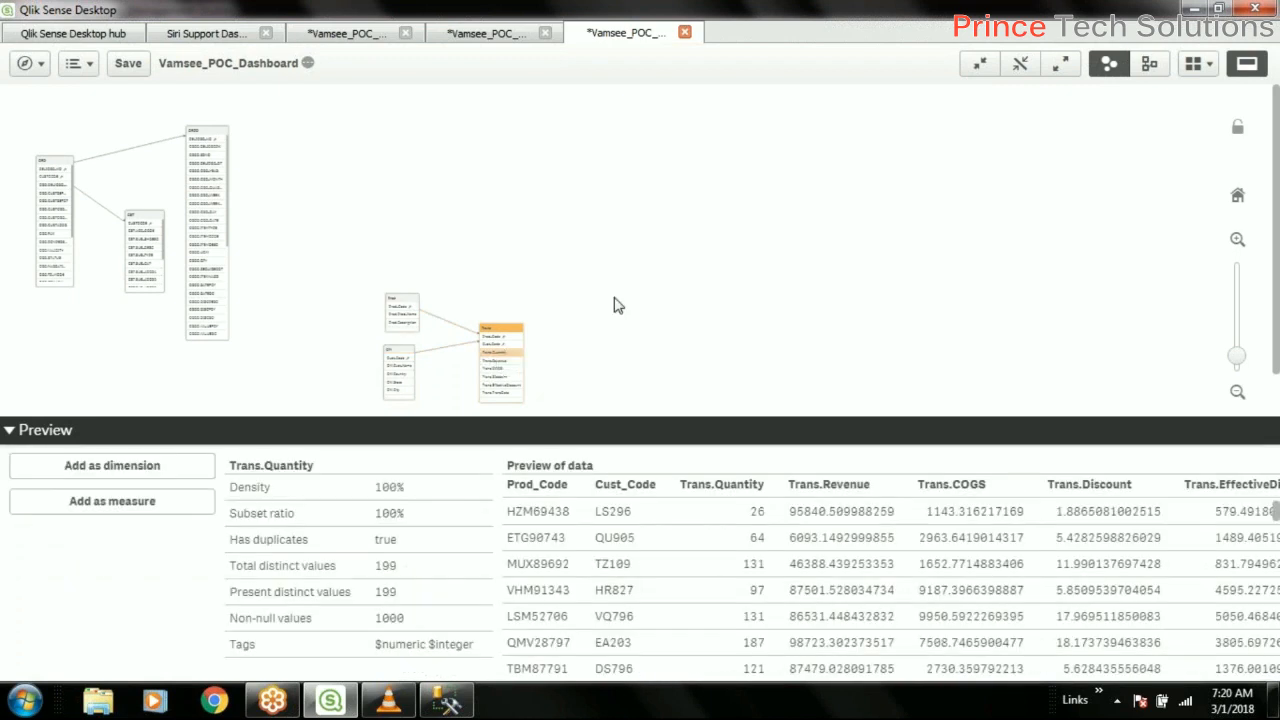
Move the Trans table up and away from the order tables, and stack the Prod and CM tables in a column facing it.
{"action": "scroll", "coordinate": [545, 287], "scroll_direction": "up", "scroll_amount": 2}
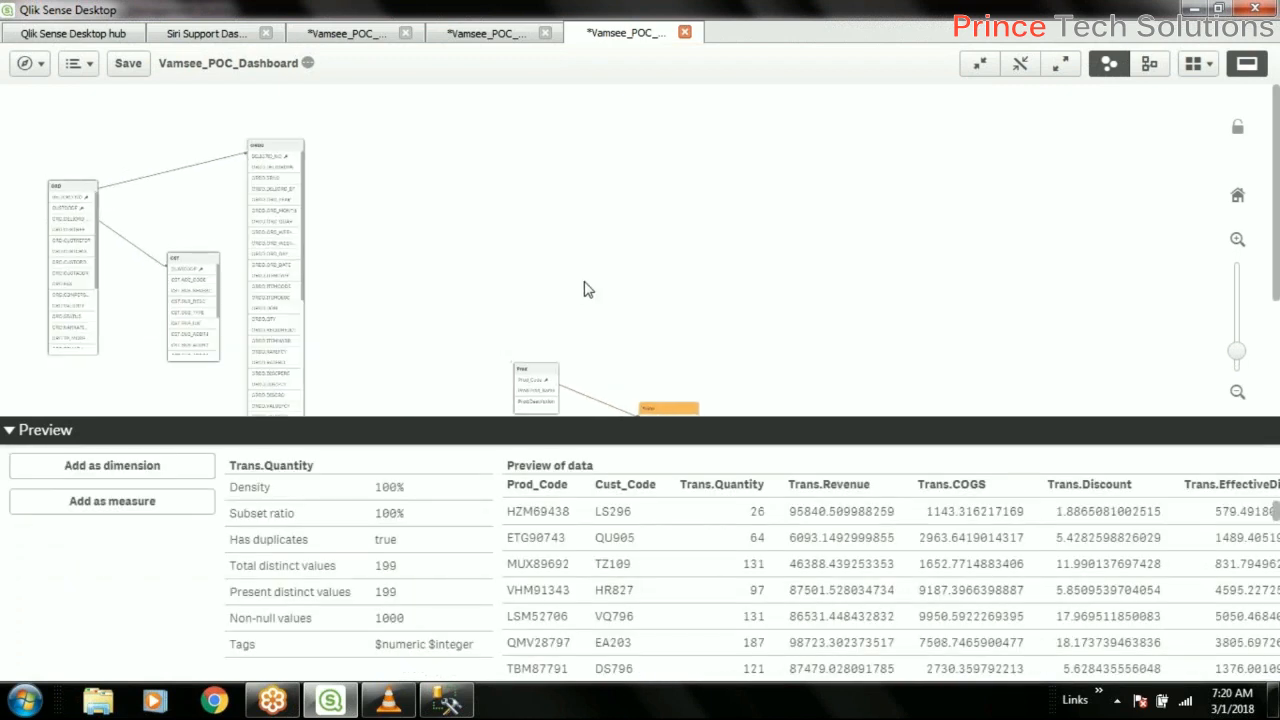
{"action": "scroll", "coordinate": [697, 289], "scroll_direction": "down", "scroll_amount": 3}
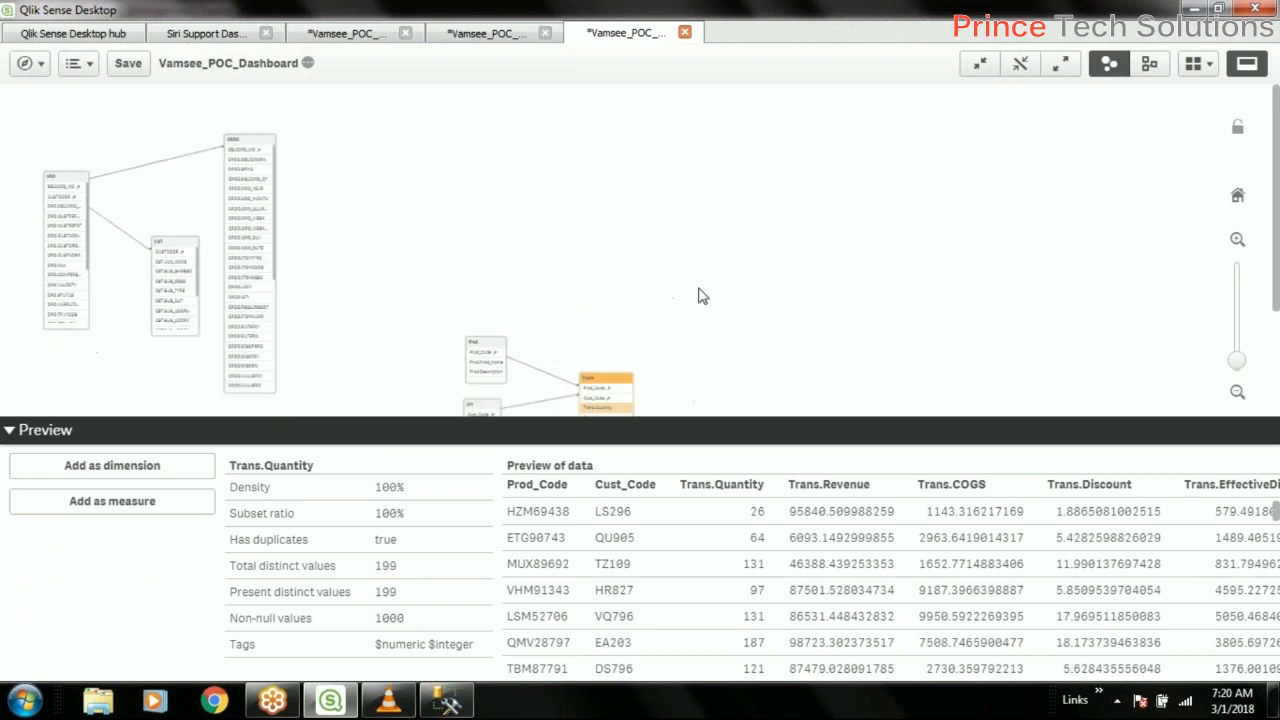
{"action": "scroll", "coordinate": [470, 320], "scroll_direction": "up", "scroll_amount": 2}
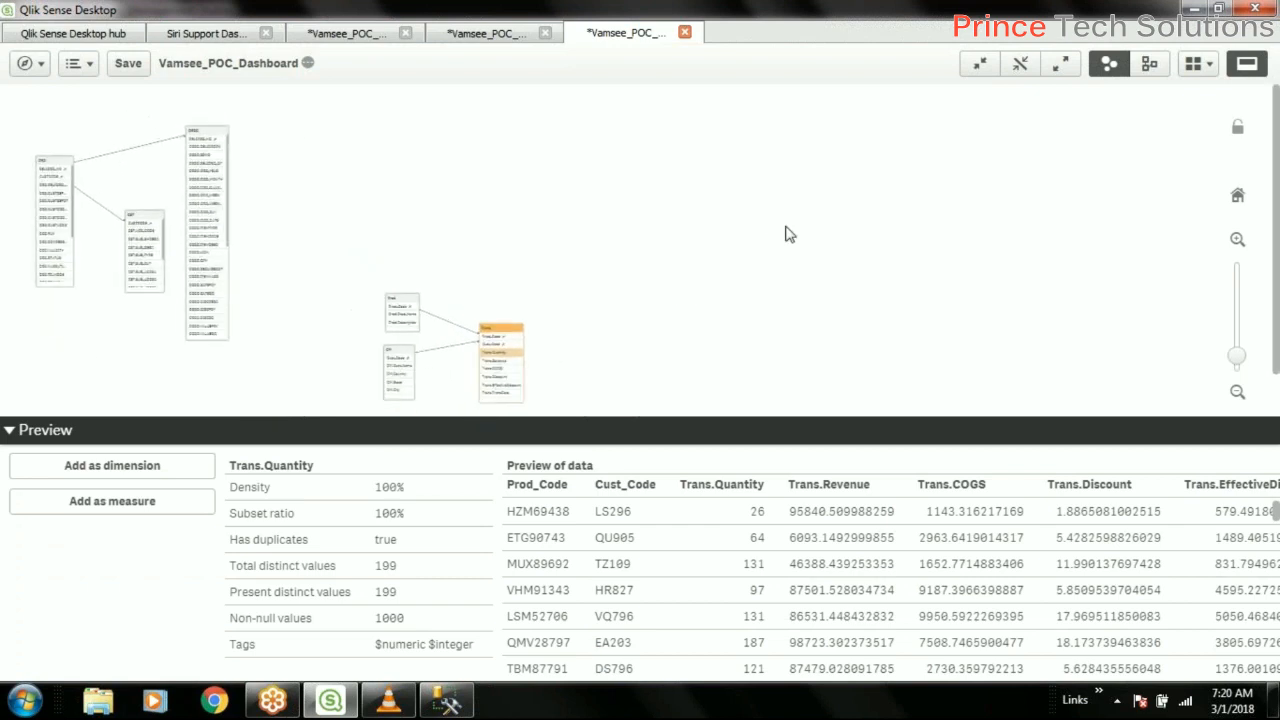
{"action": "left_click_drag", "start_coordinate": [500, 328], "coordinate": [636, 188]}
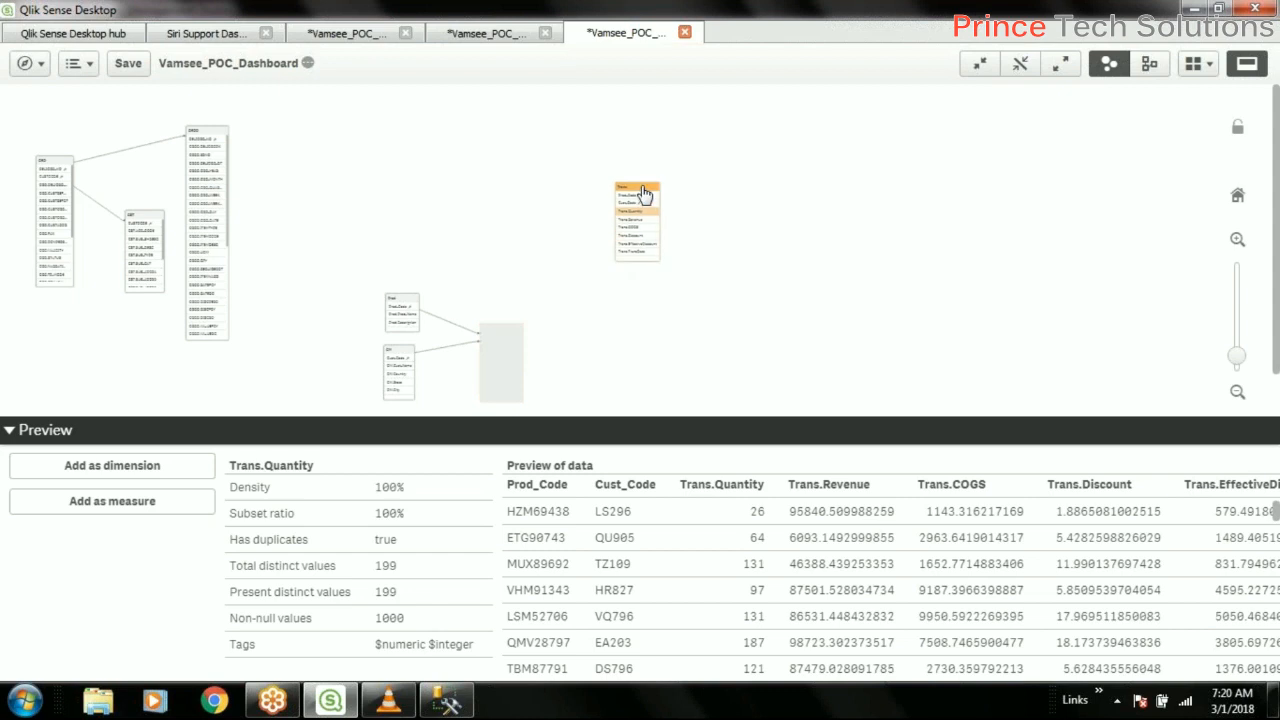
{"action": "left_click_drag", "start_coordinate": [400, 298], "coordinate": [443, 167]}
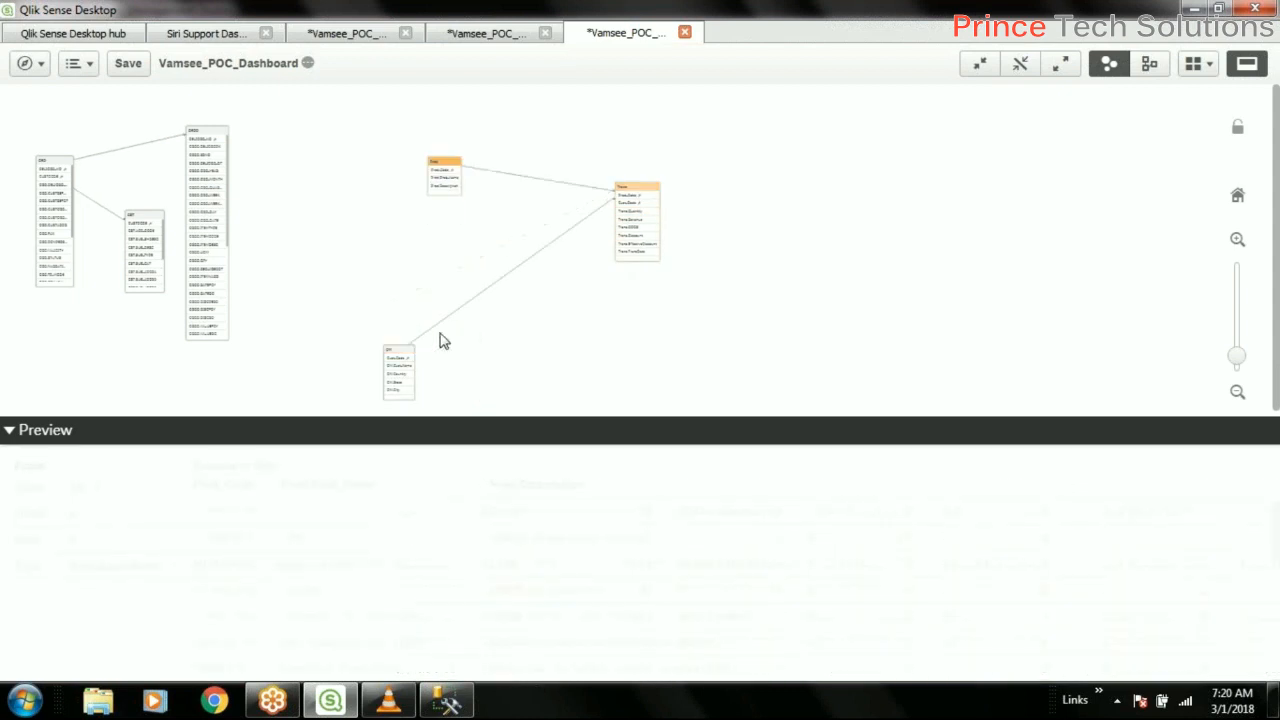
{"action": "left_click_drag", "start_coordinate": [407, 358], "coordinate": [446, 266]}
Expand all tables, and switch the data model to the internal table view and back to the source table view.
{"action": "scroll", "coordinate": [920, 202], "scroll_direction": "up", "scroll_amount": 5}
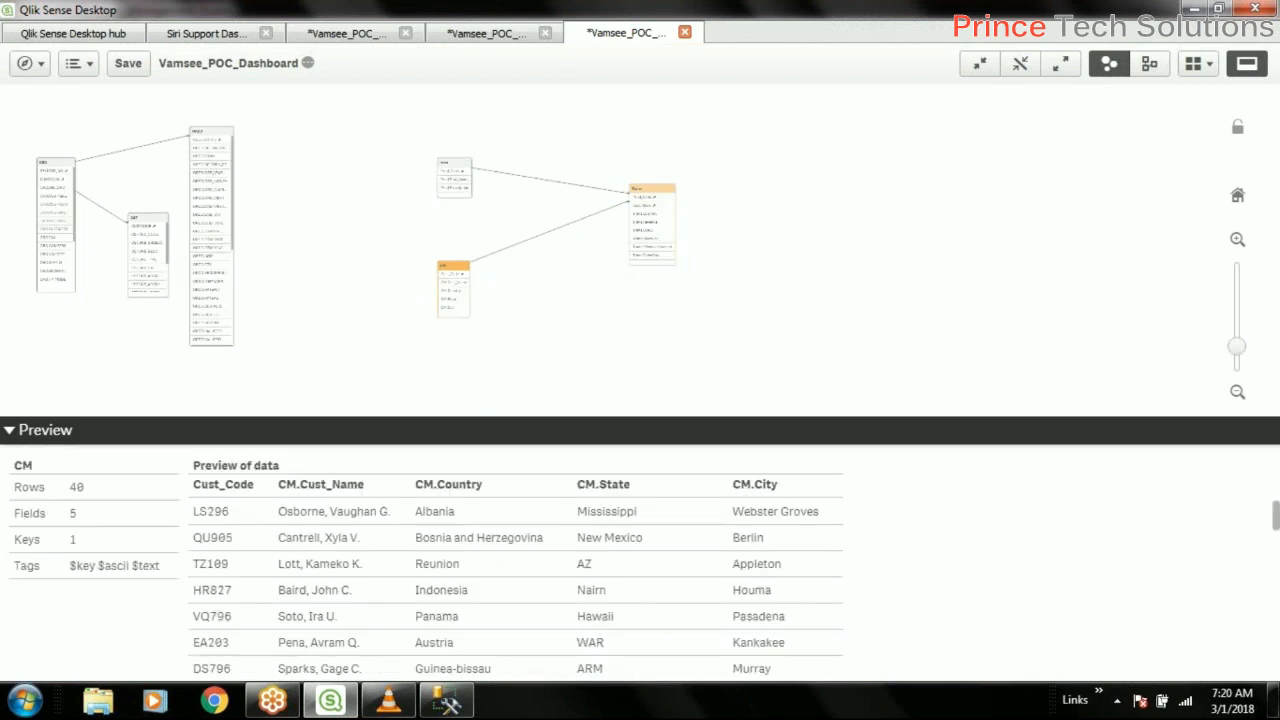
{"action": "left_click", "coordinate": [1062, 66]}
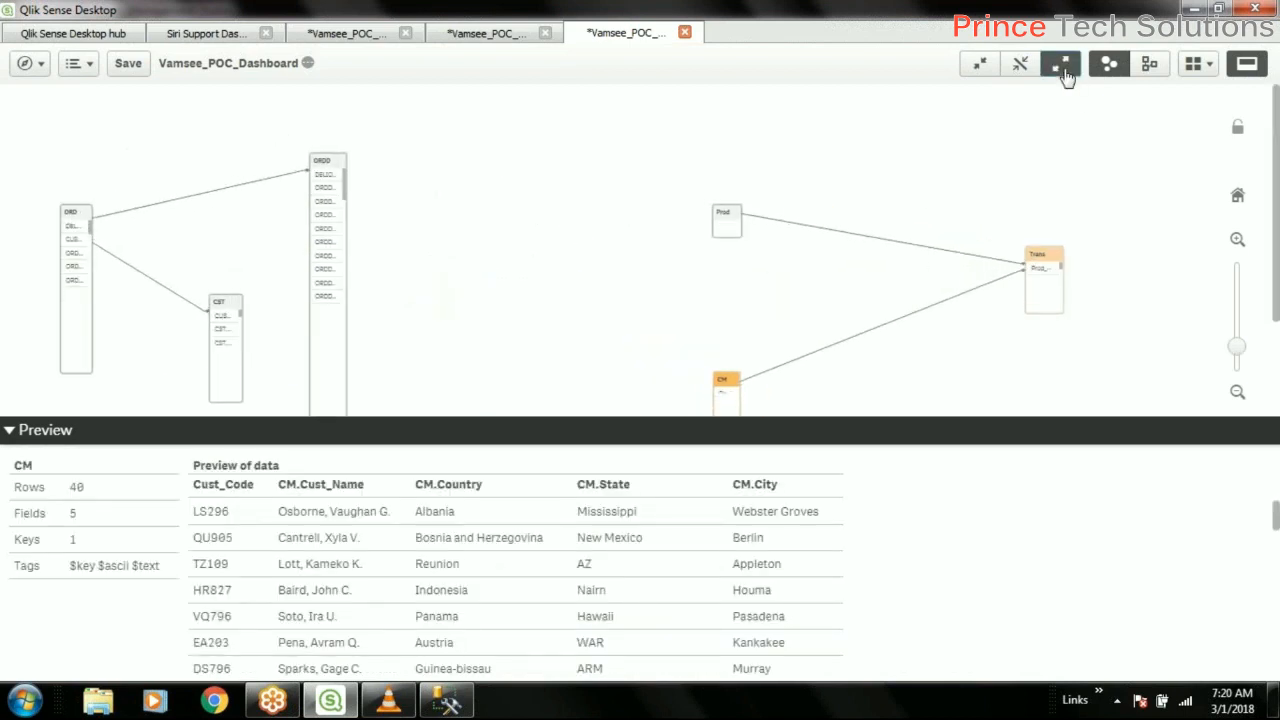
{"action": "left_click", "coordinate": [1150, 66]}
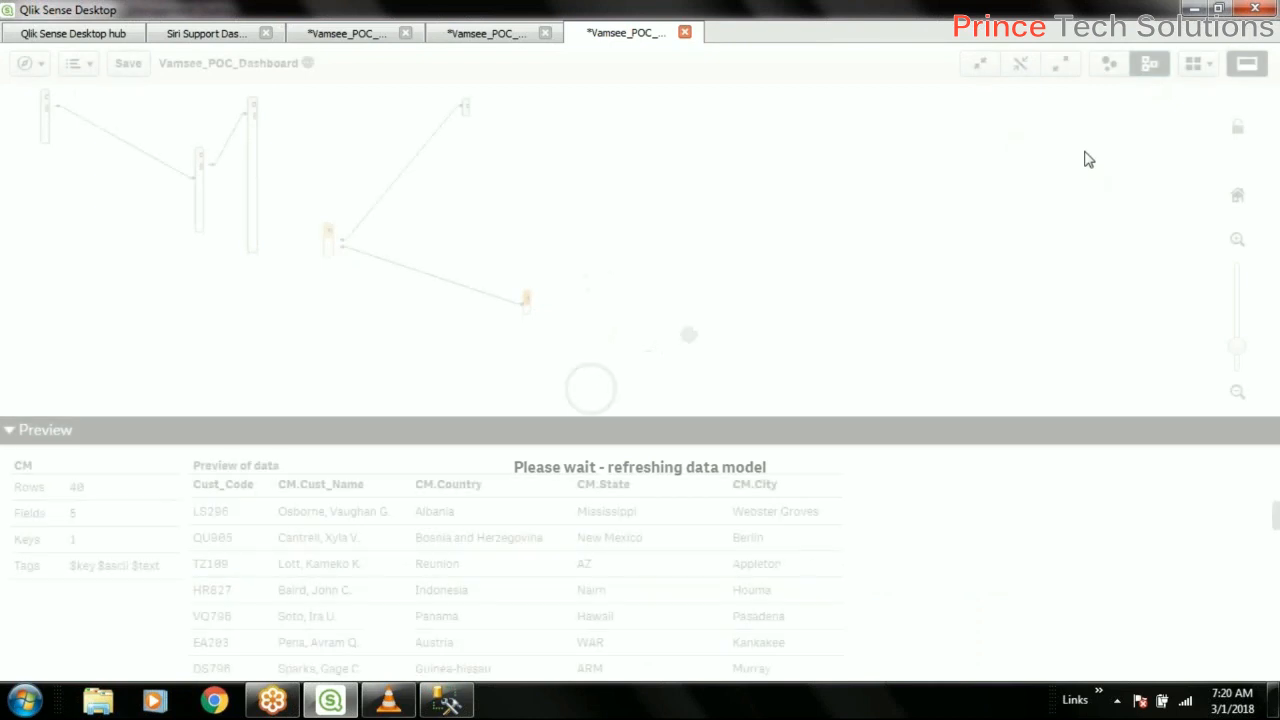
{"action": "left_click", "coordinate": [1109, 64]}
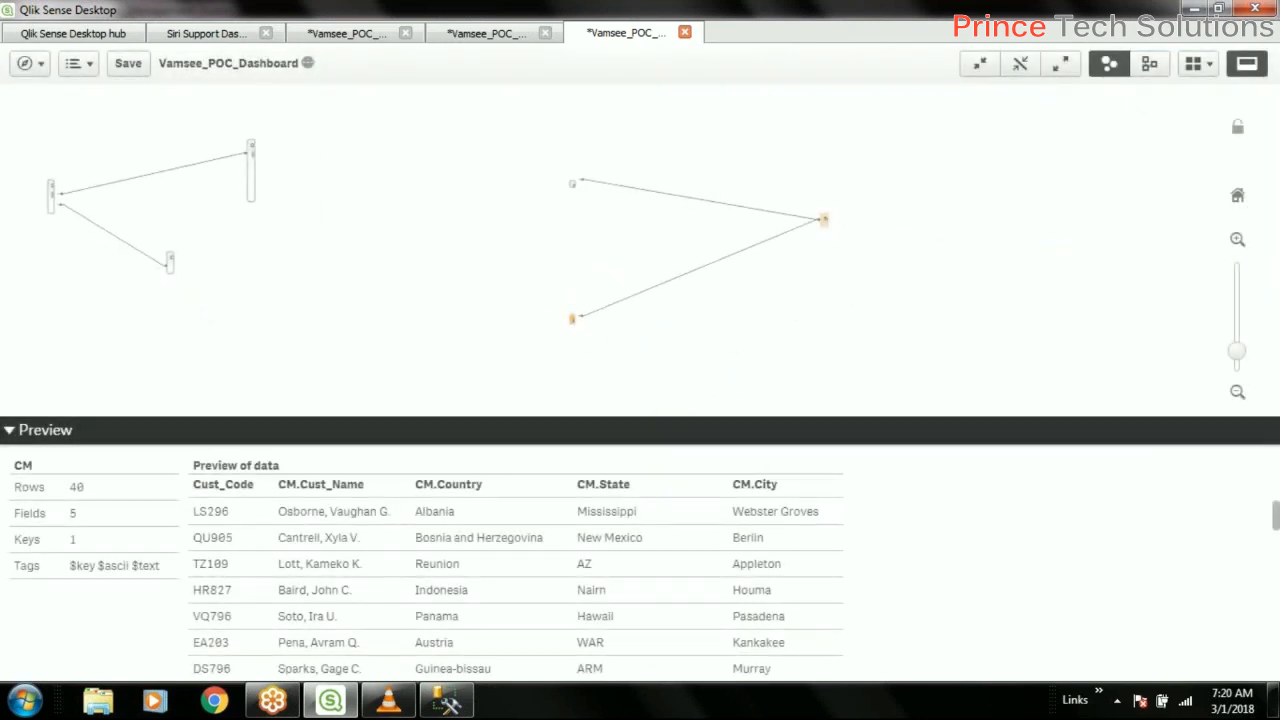
Toggle all tables between expanded and collapsed, leave them expanded, and clear the table selection.
{"action": "left_click", "coordinate": [1060, 66]}
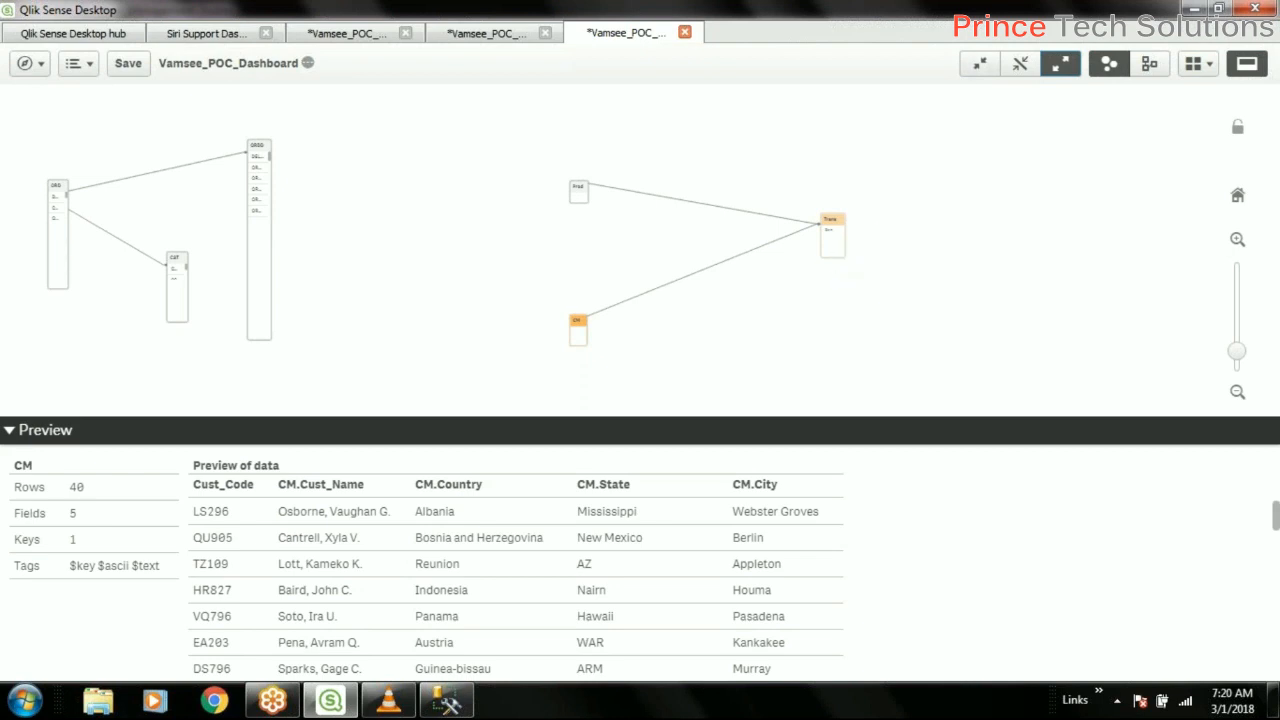
{"action": "left_click", "coordinate": [980, 64]}
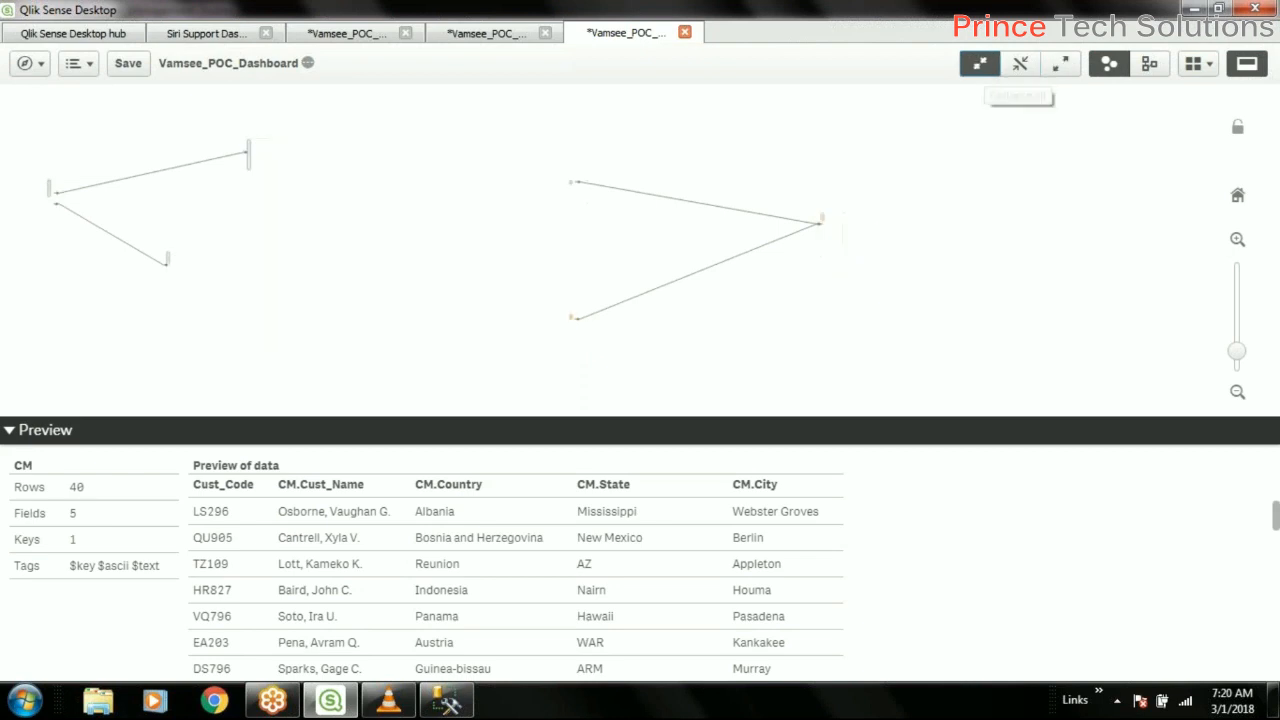
{"action": "left_click", "coordinate": [1060, 64]}
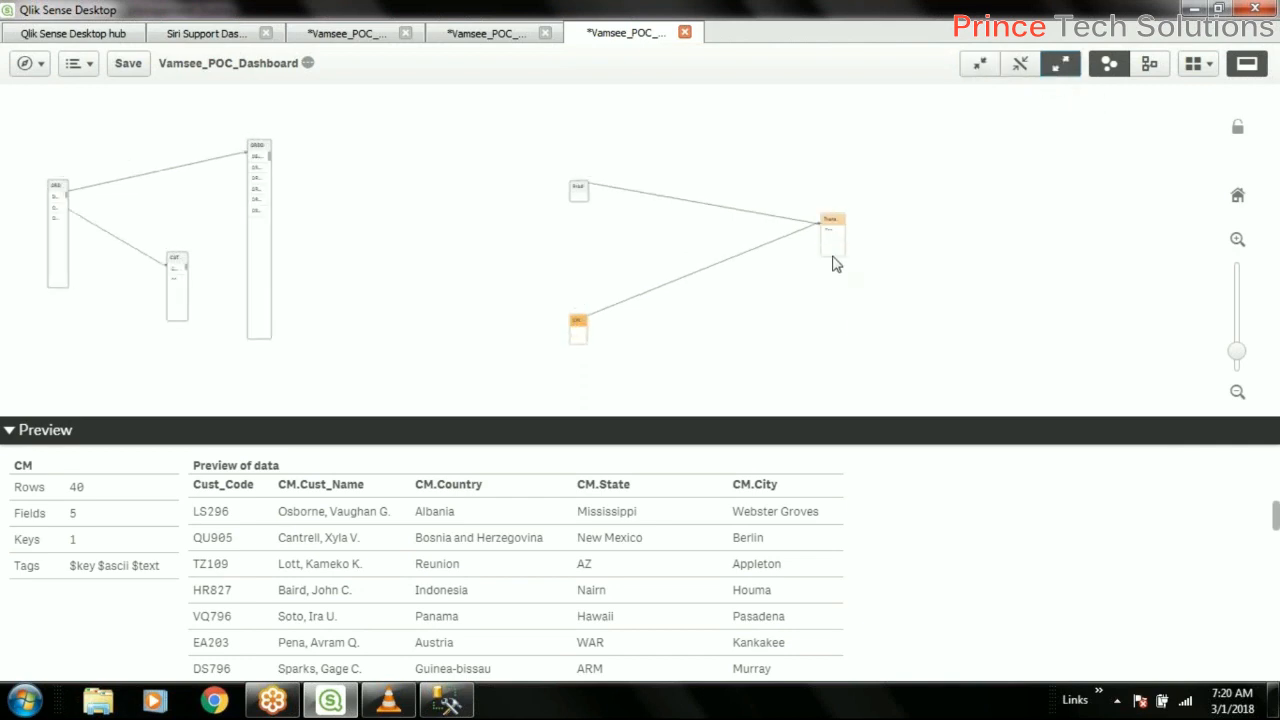
{"action": "left_click", "coordinate": [906, 266]}
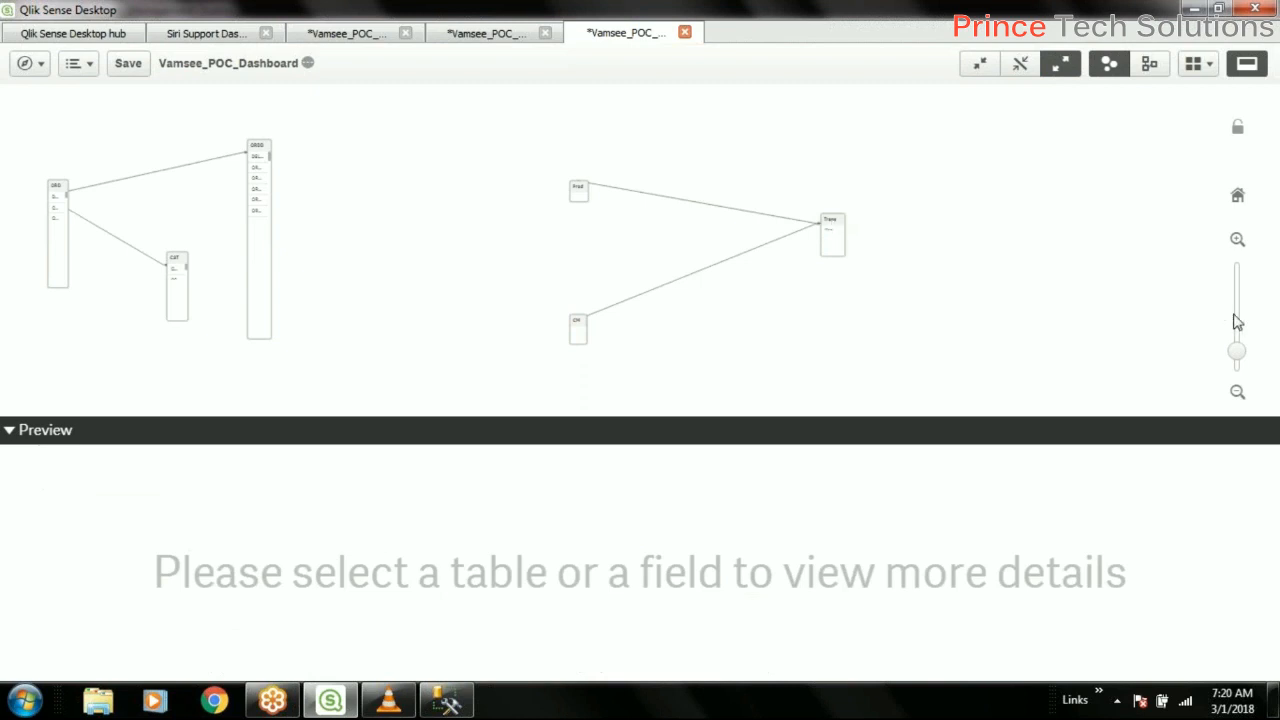
Enlarge the data model around the ORDD table, select that table, and hide the preview pane.
{"action": "left_click_drag", "start_coordinate": [1234, 354], "coordinate": [1237, 326]}
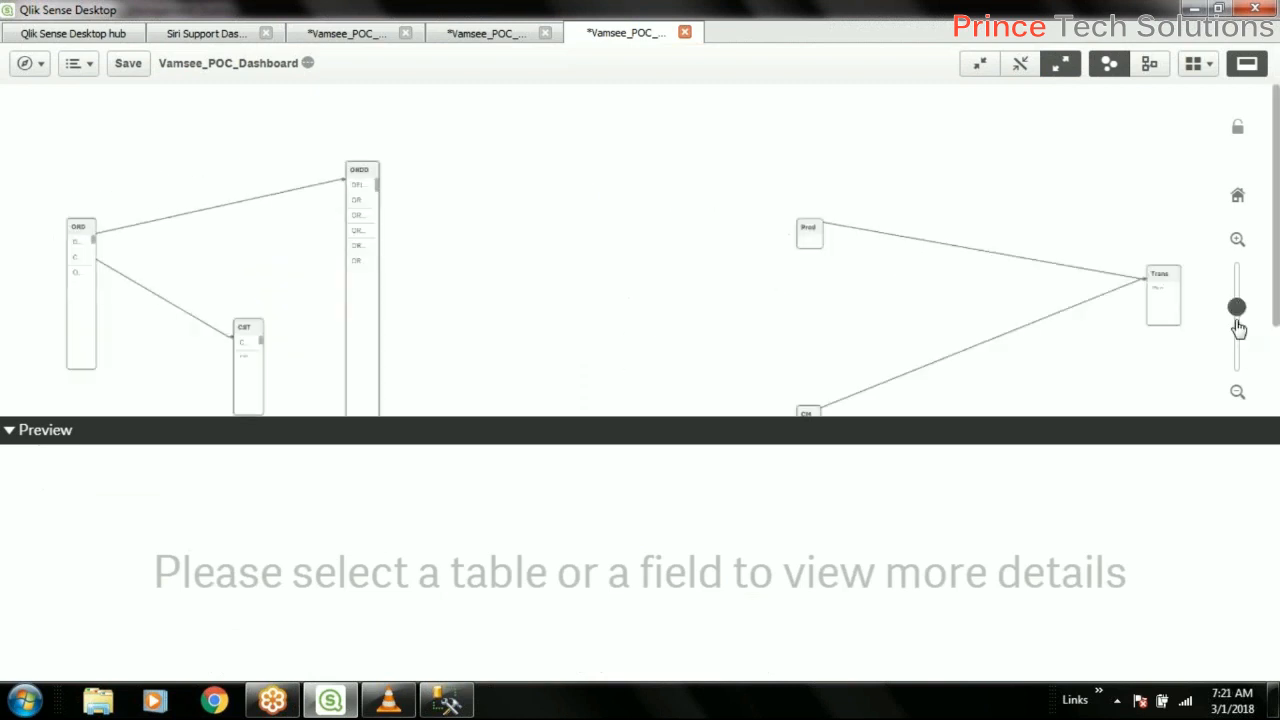
{"action": "left_click_drag", "start_coordinate": [977, 383], "coordinate": [737, 246]}
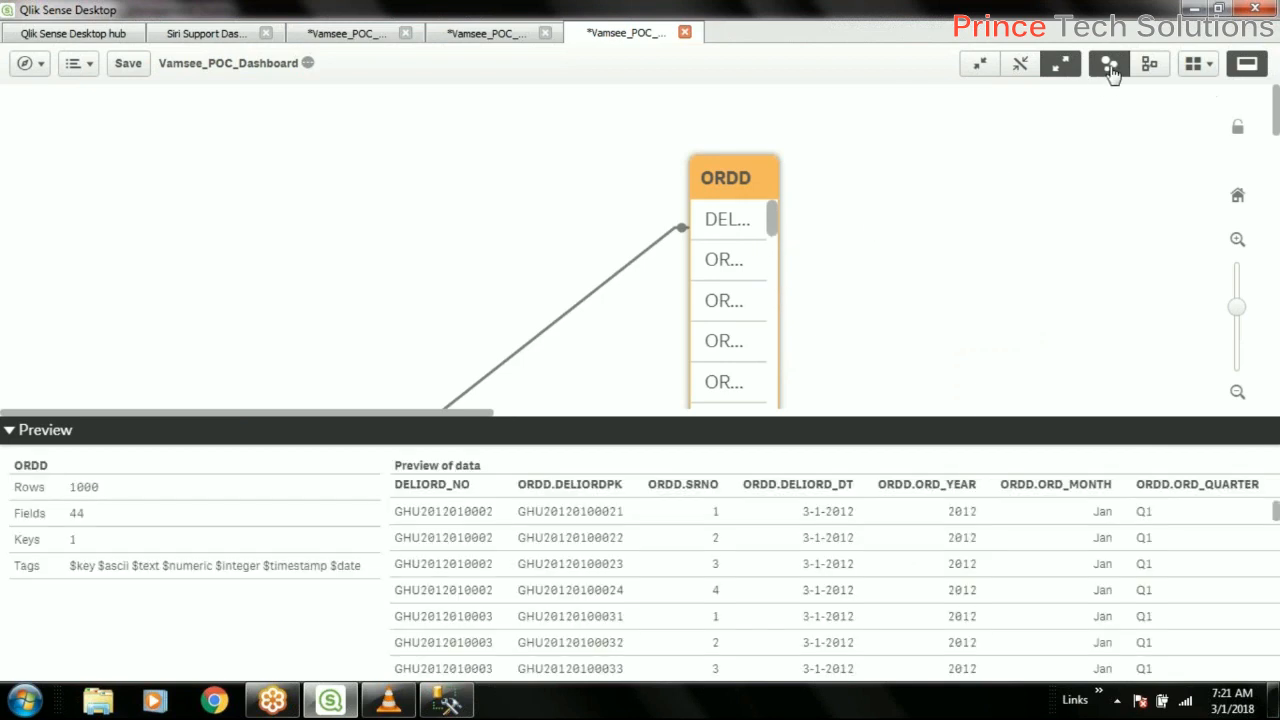
{"action": "left_click", "coordinate": [1246, 66]}
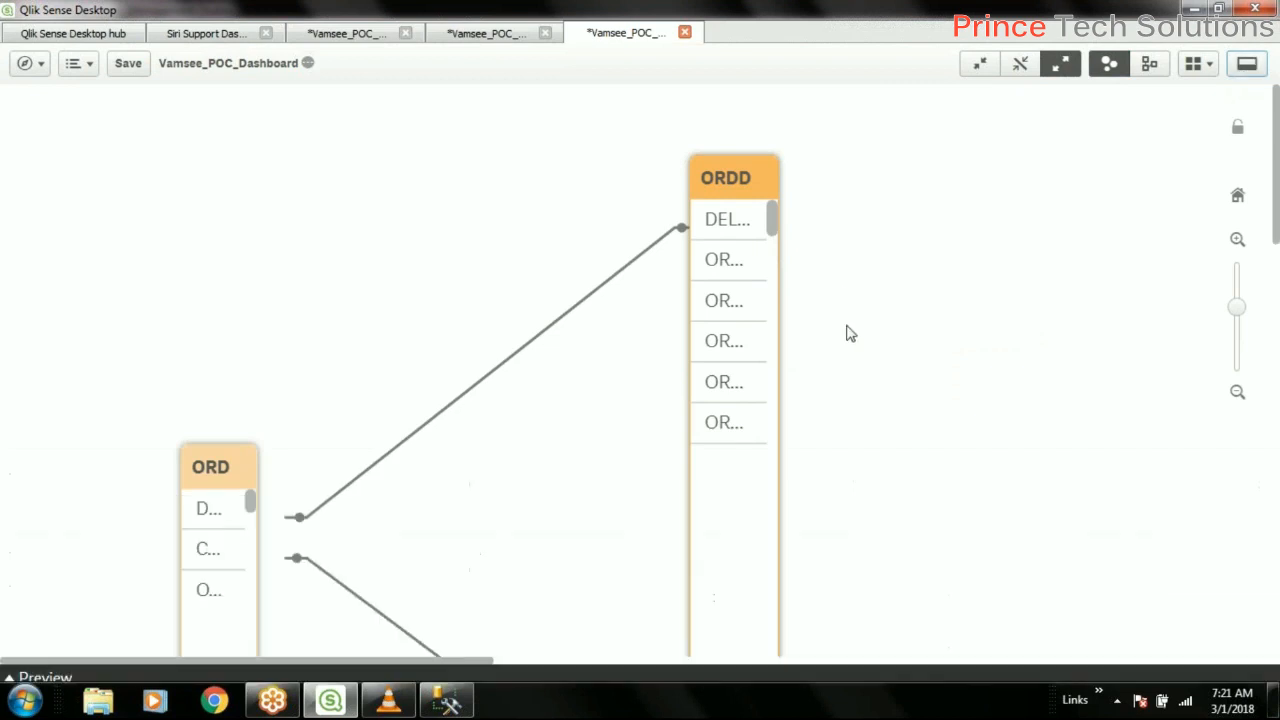
Move the Prod table closer to ORDD and slightly enlarge it, and place the CM table just below it.
{"action": "scroll", "coordinate": [797, 331], "scroll_direction": "down", "scroll_amount": 3}
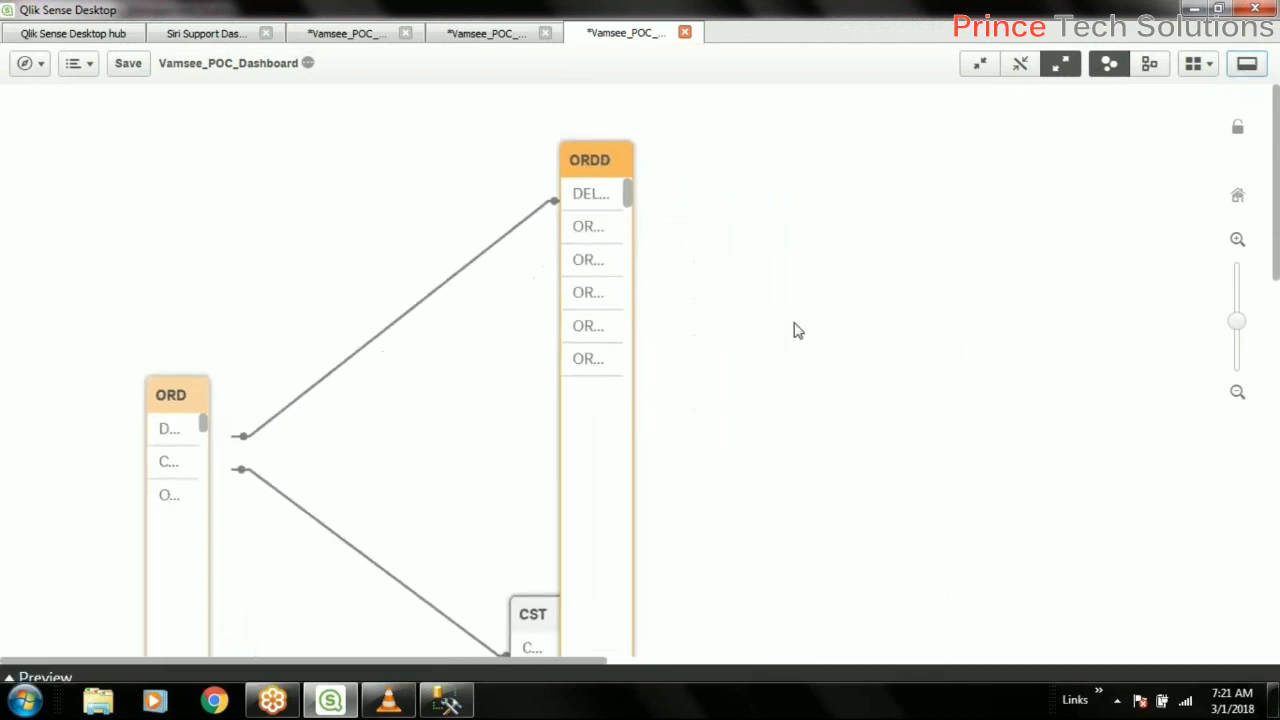
{"action": "left_click_drag", "start_coordinate": [720, 463], "coordinate": [644, 263]}
{"action": "scroll", "coordinate": [757, 411], "scroll_direction": "down", "scroll_amount": 2}
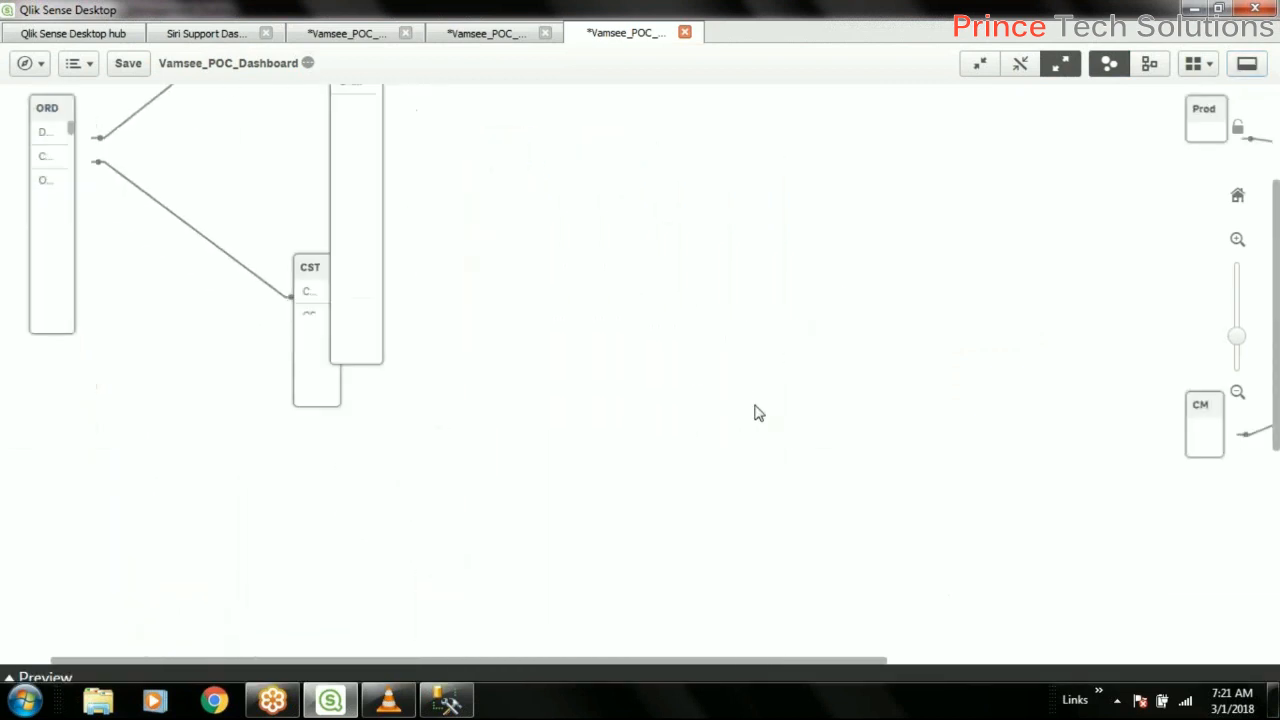
{"action": "left_click_drag", "start_coordinate": [794, 449], "coordinate": [503, 443]}
{"action": "scroll", "coordinate": [820, 380], "scroll_direction": "up", "scroll_amount": 3}
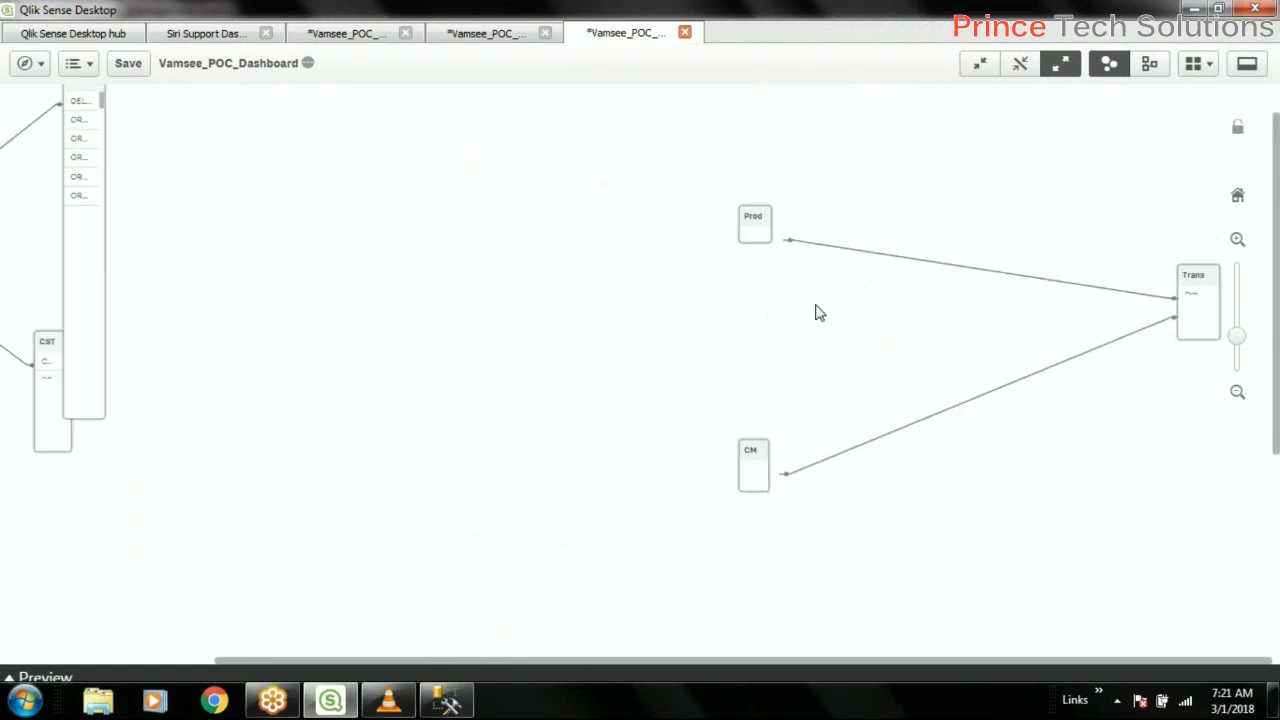
{"action": "left_click_drag", "start_coordinate": [771, 245], "coordinate": [545, 222]}
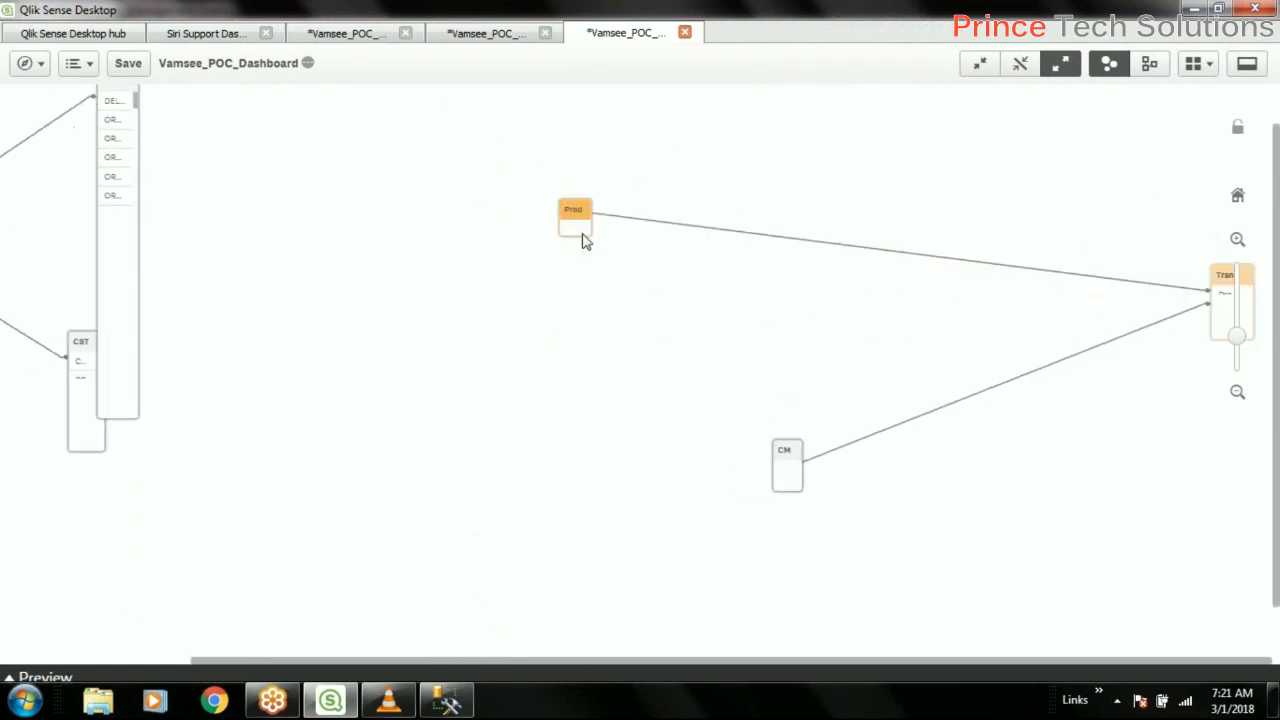
{"action": "left_click_drag", "start_coordinate": [594, 237], "coordinate": [700, 380]}
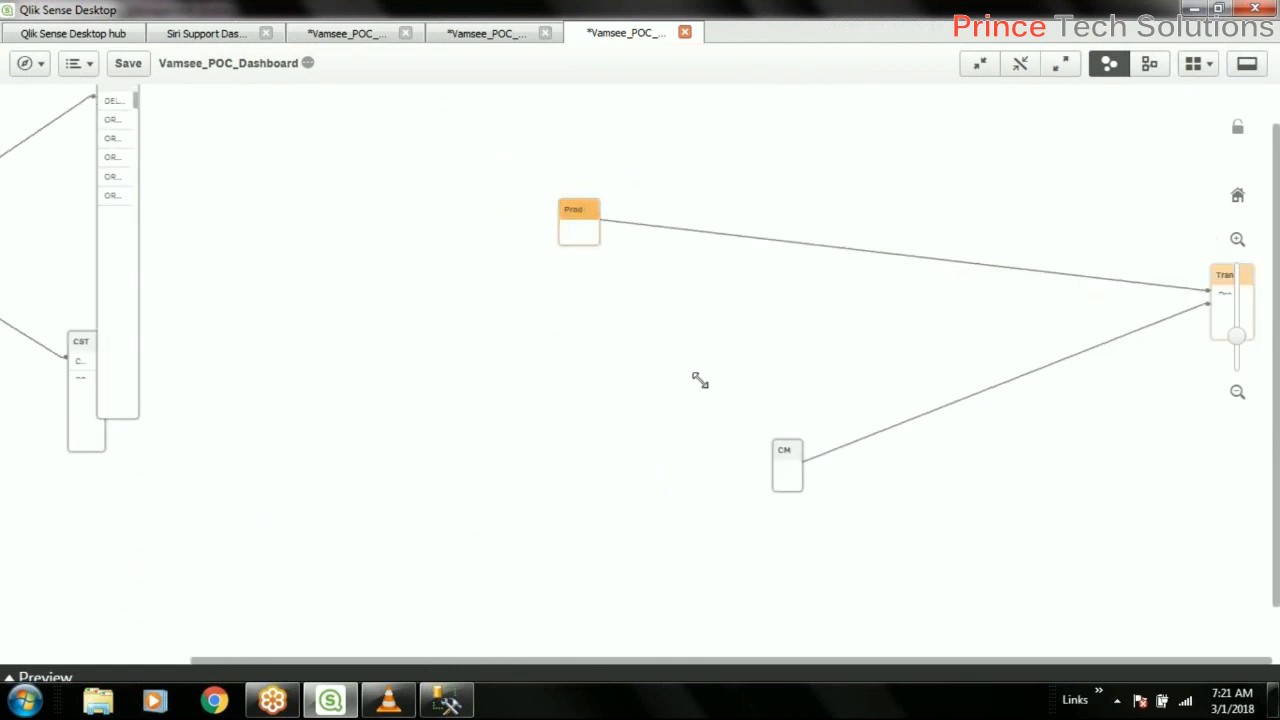
{"action": "left_click_drag", "start_coordinate": [789, 454], "coordinate": [611, 394]}
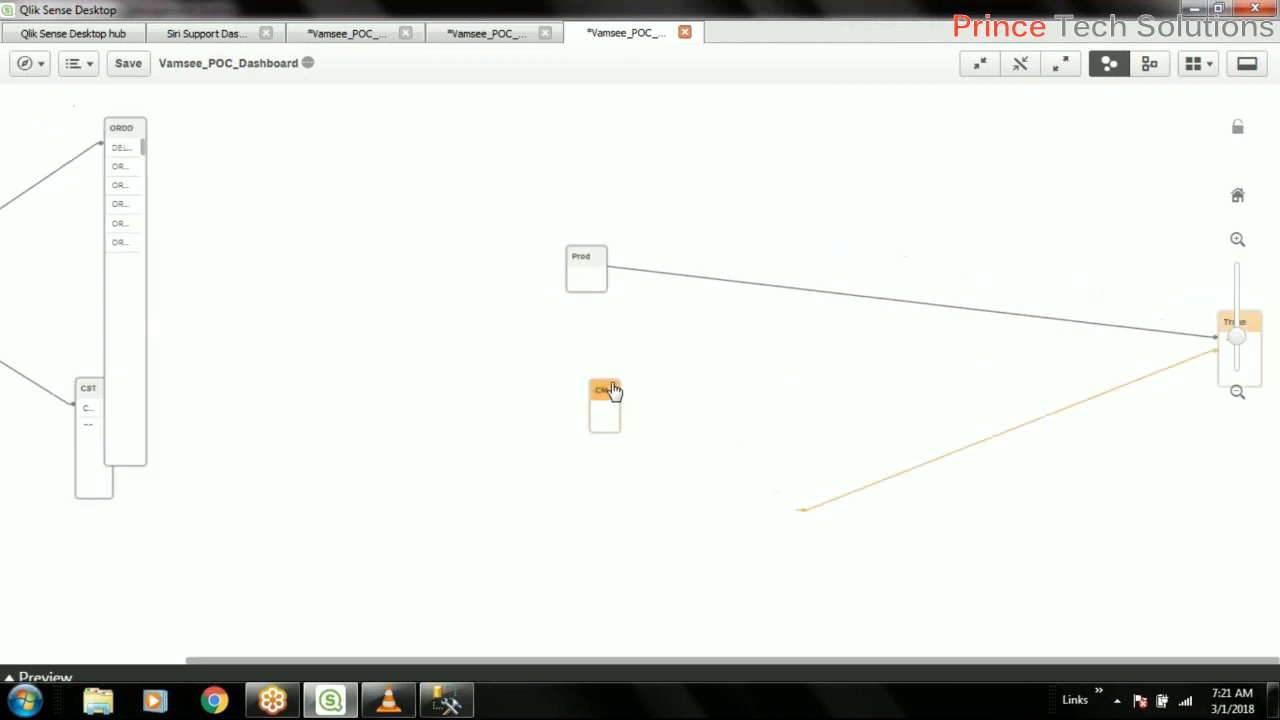
{"action": "left_click", "coordinate": [623, 554]}
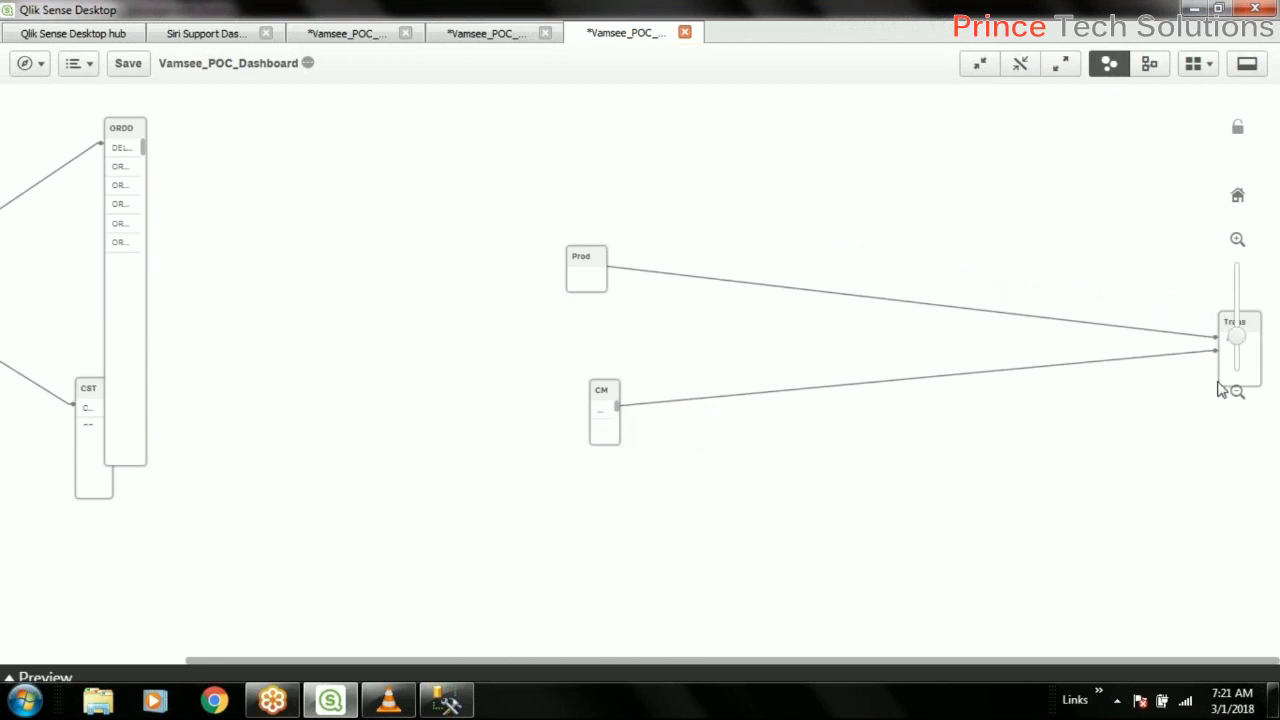
{"action": "scroll", "coordinate": [950, 290], "scroll_direction": "up", "scroll_amount": 1}
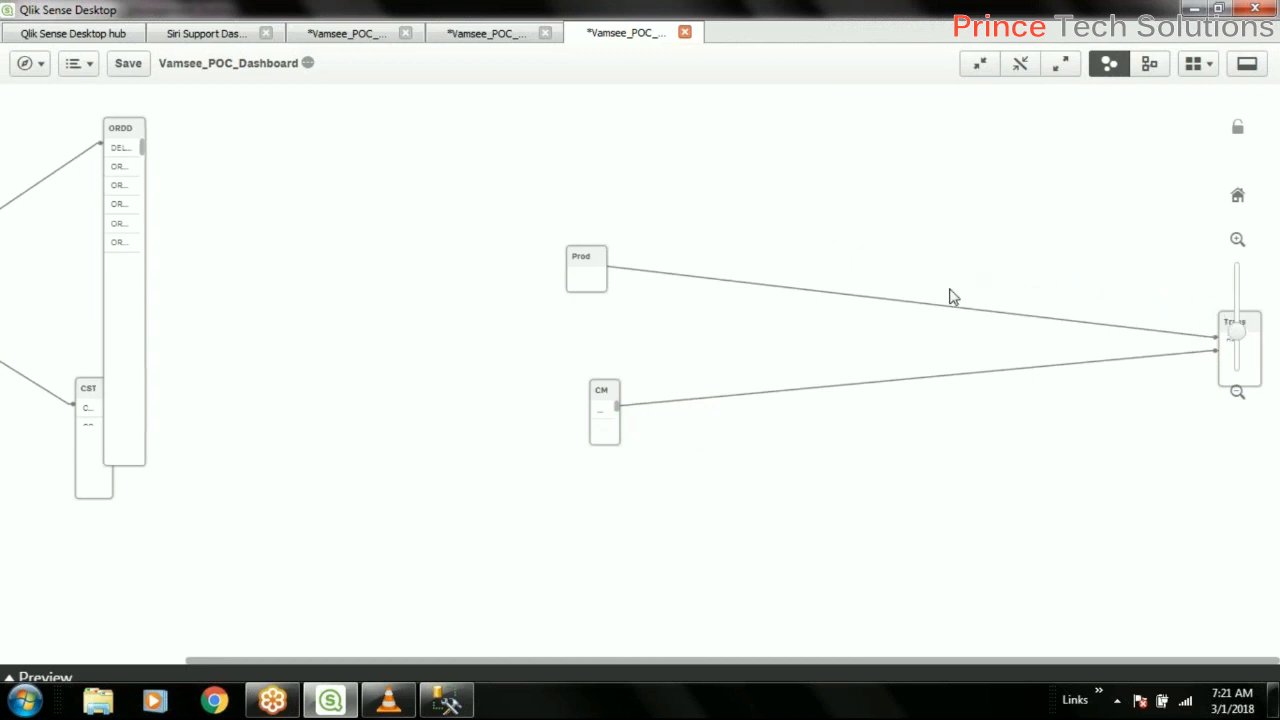
Rearrange the sales tables so Trans sits next to ORDD, with Prod and CM stacked on its far side.
{"action": "left_click_drag", "start_coordinate": [622, 299], "coordinate": [936, 382]}
{"action": "left_click_drag", "start_coordinate": [1209, 366], "coordinate": [894, 426]}
{"action": "left_click_drag", "start_coordinate": [1217, 432], "coordinate": [565, 290]}
{"action": "left_click_drag", "start_coordinate": [685, 355], "coordinate": [678, 519]}
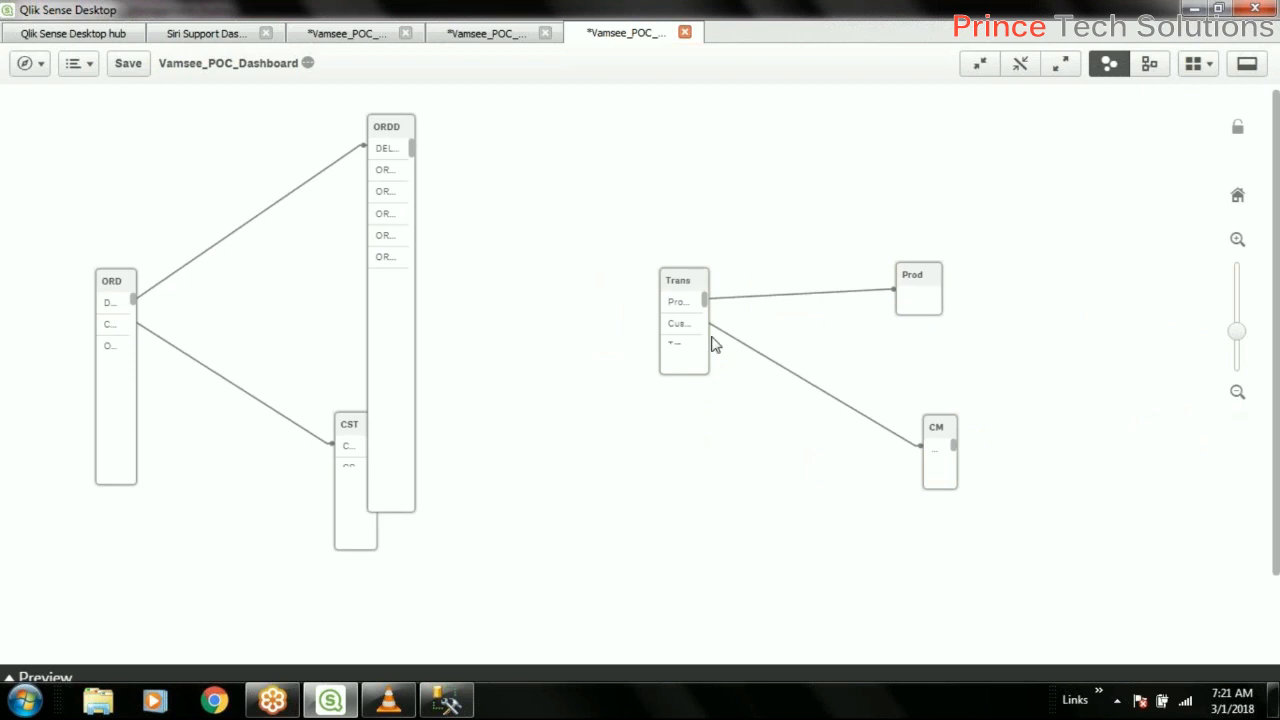
{"action": "left_click_drag", "start_coordinate": [690, 284], "coordinate": [608, 253]}
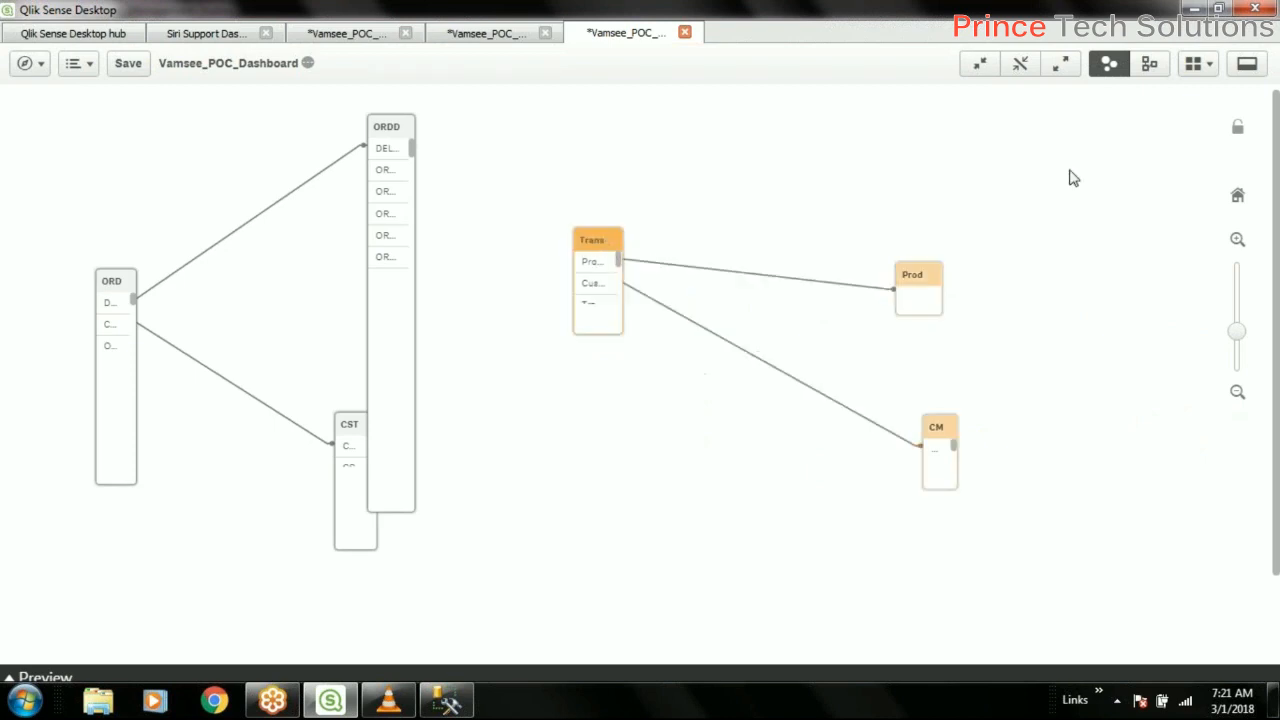
Expand all tables, and shift the Trans and ORDD tables so that ORDD no longer overlaps CST.
{"action": "left_click", "coordinate": [1062, 70]}
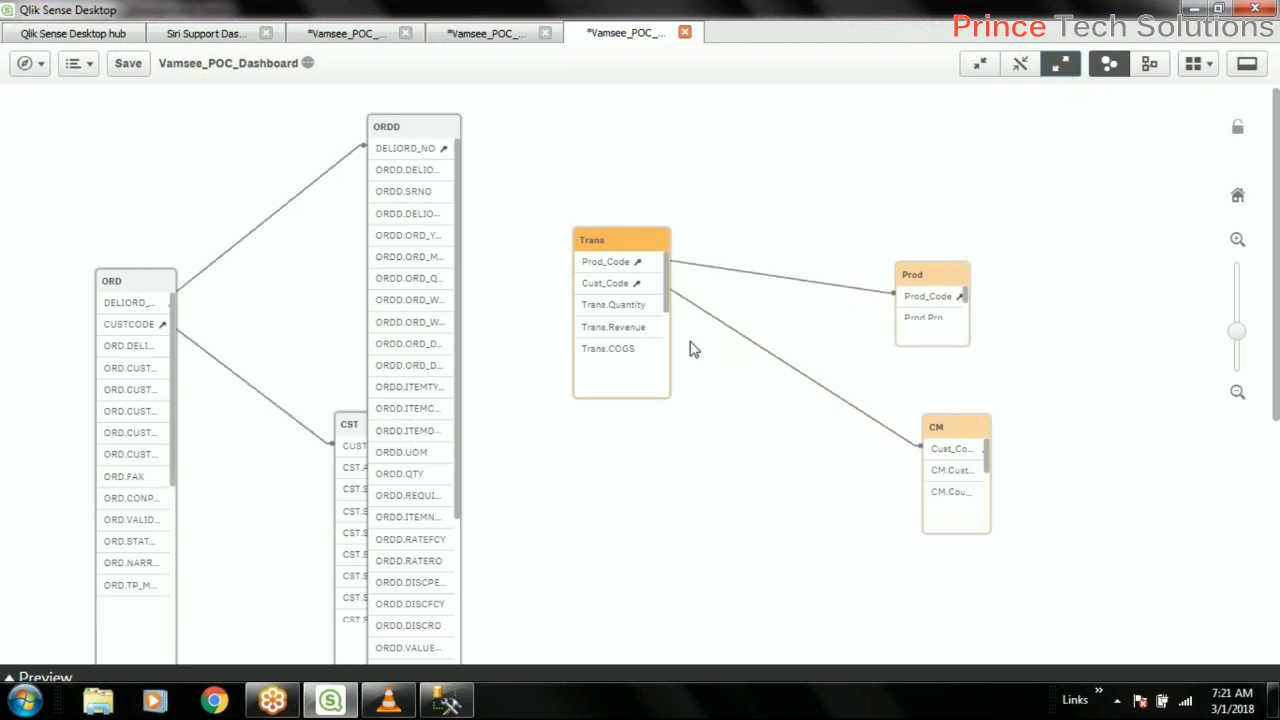
{"action": "left_click_drag", "start_coordinate": [627, 229], "coordinate": [687, 208]}
{"action": "left_click_drag", "start_coordinate": [436, 137], "coordinate": [508, 123]}
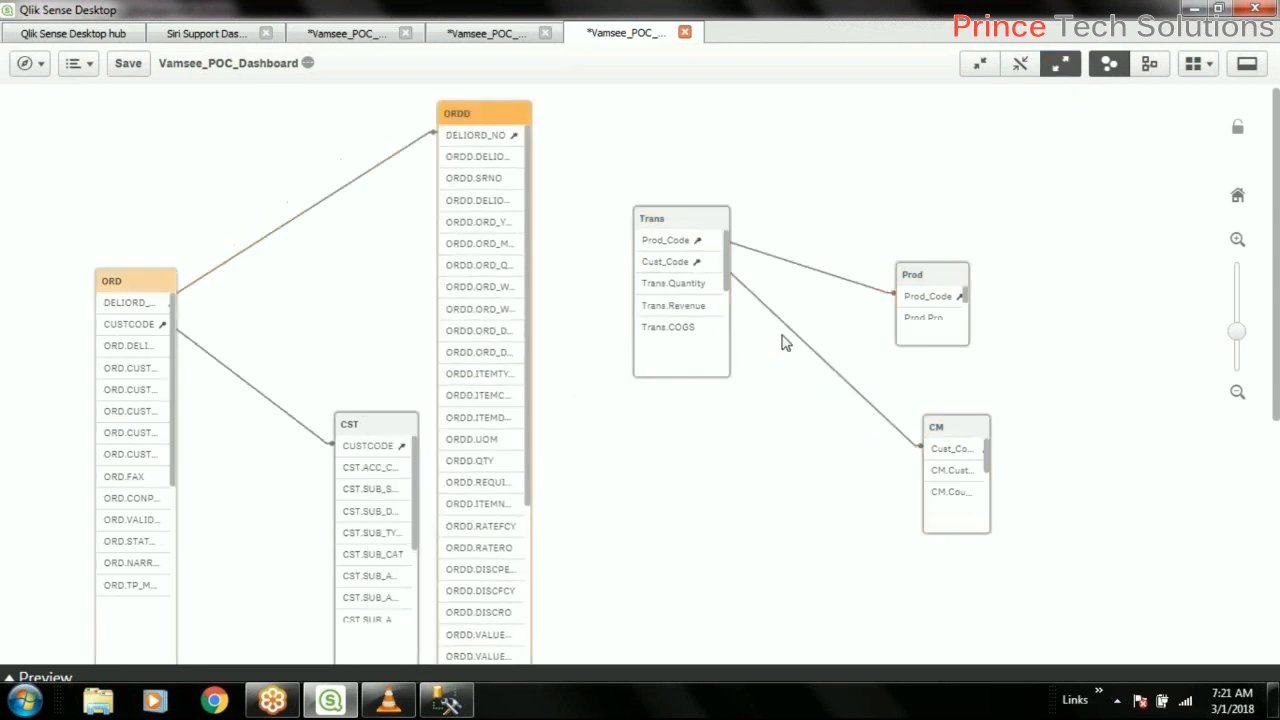
Select the Trans.Quantity, Trans.Revenue and Trans.COGS fields one after another in the Trans table.
{"action": "left_click", "coordinate": [695, 287]}
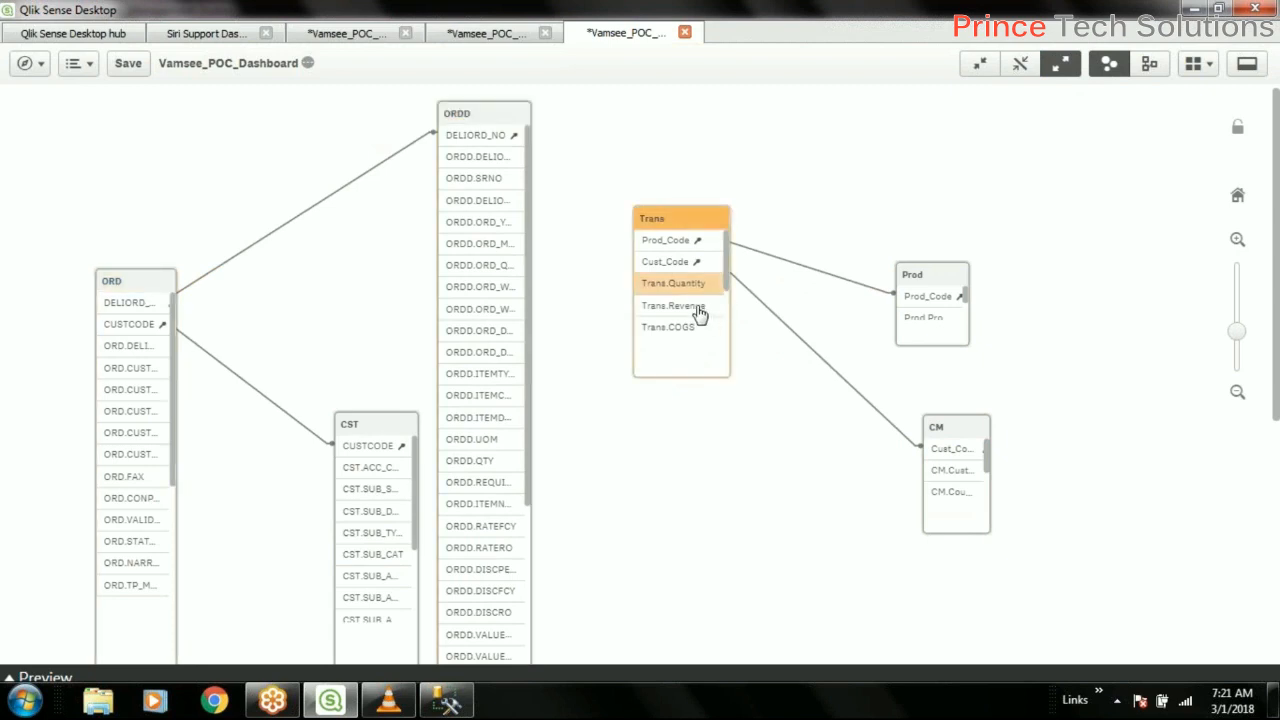
{"action": "left_click", "coordinate": [700, 309]}
{"action": "left_click", "coordinate": [686, 330]}
{"action": "scroll", "coordinate": [686, 333], "scroll_direction": "down", "scroll_amount": 2}
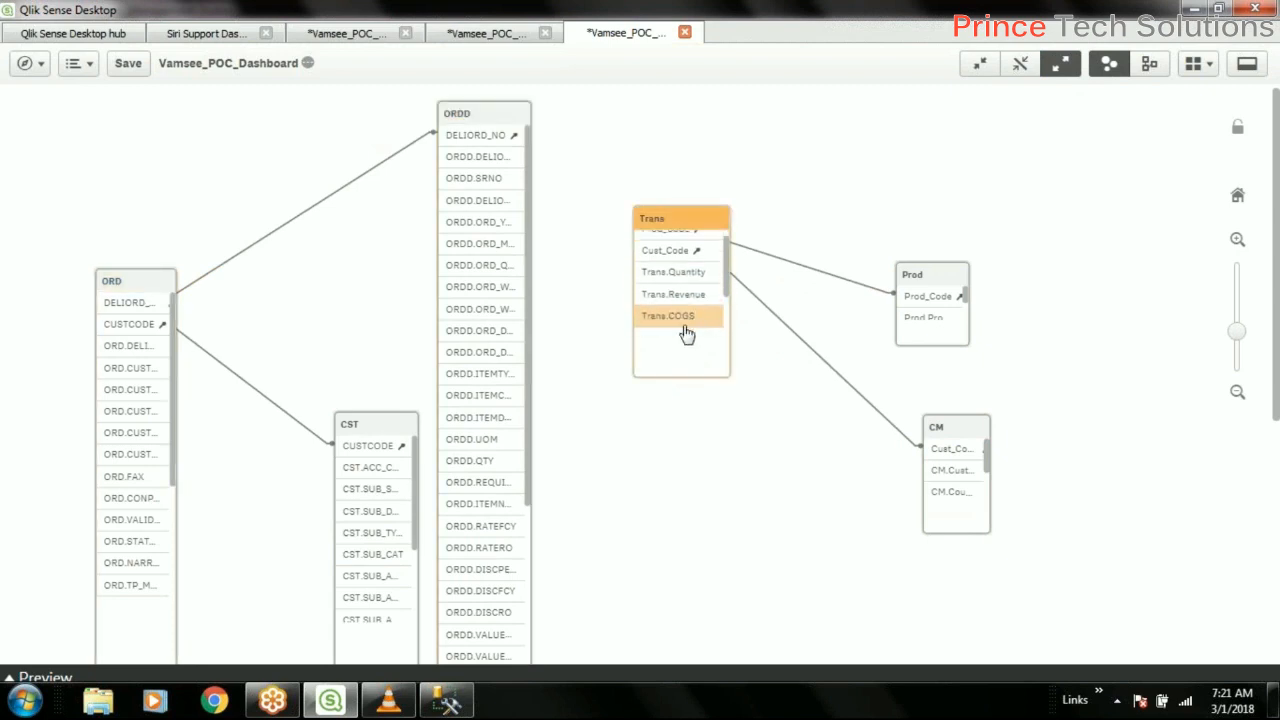
Select the Trans.Discount and Trans.EffectiveDiscount fields, and preview the Trans table's data.
{"action": "left_click", "coordinate": [689, 318]}
{"action": "scroll", "coordinate": [690, 322], "scroll_direction": "down", "scroll_amount": 1}
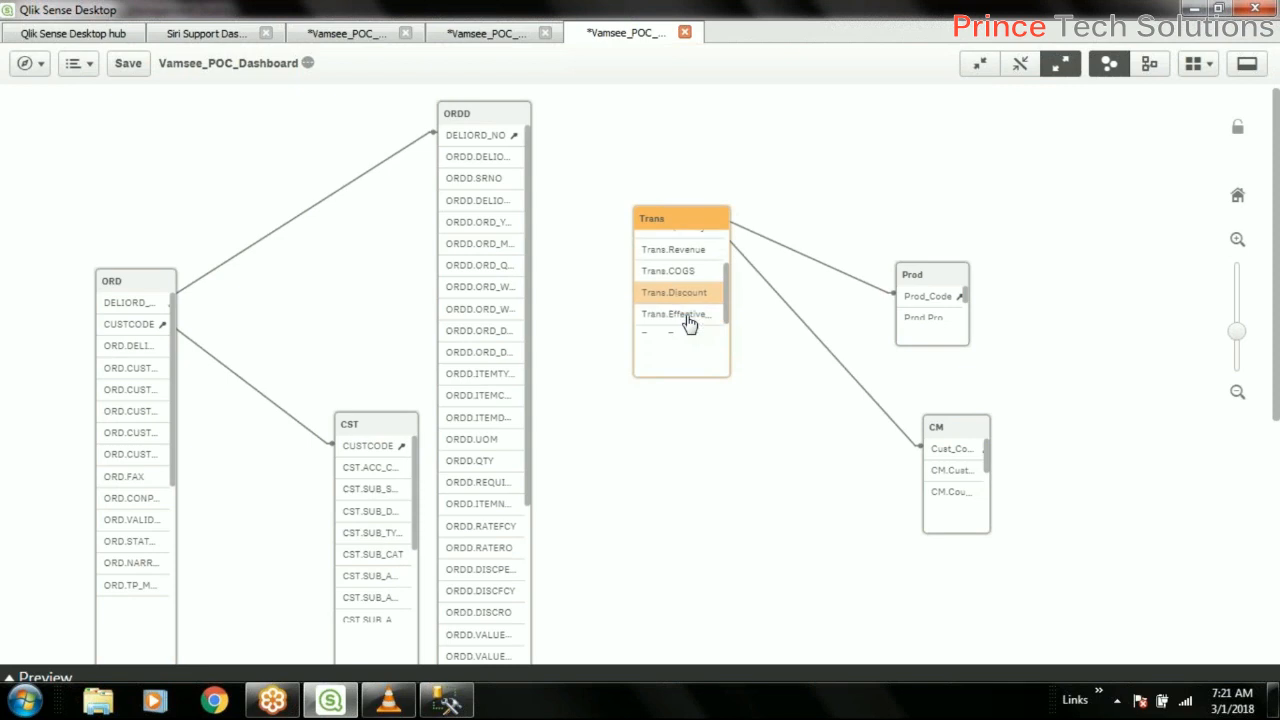
{"action": "left_click", "coordinate": [696, 316]}
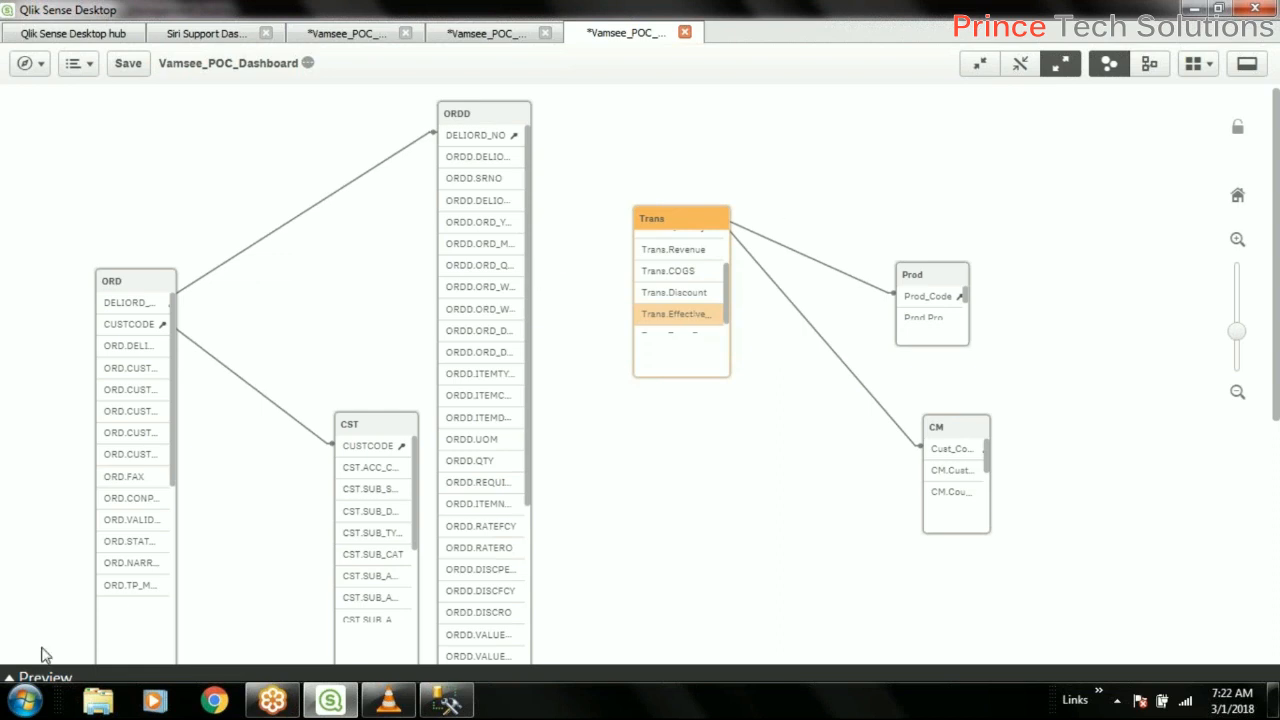
{"action": "left_click", "coordinate": [12, 679]}
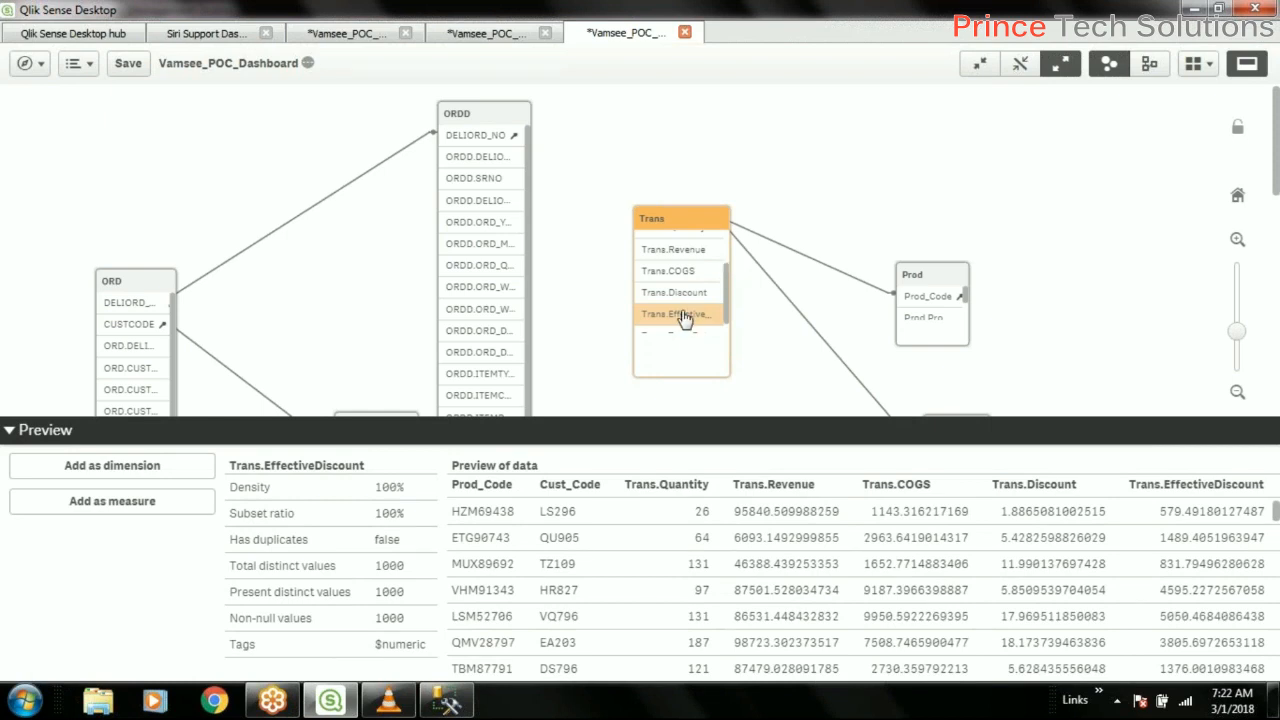
{"action": "left_click", "coordinate": [687, 220]}
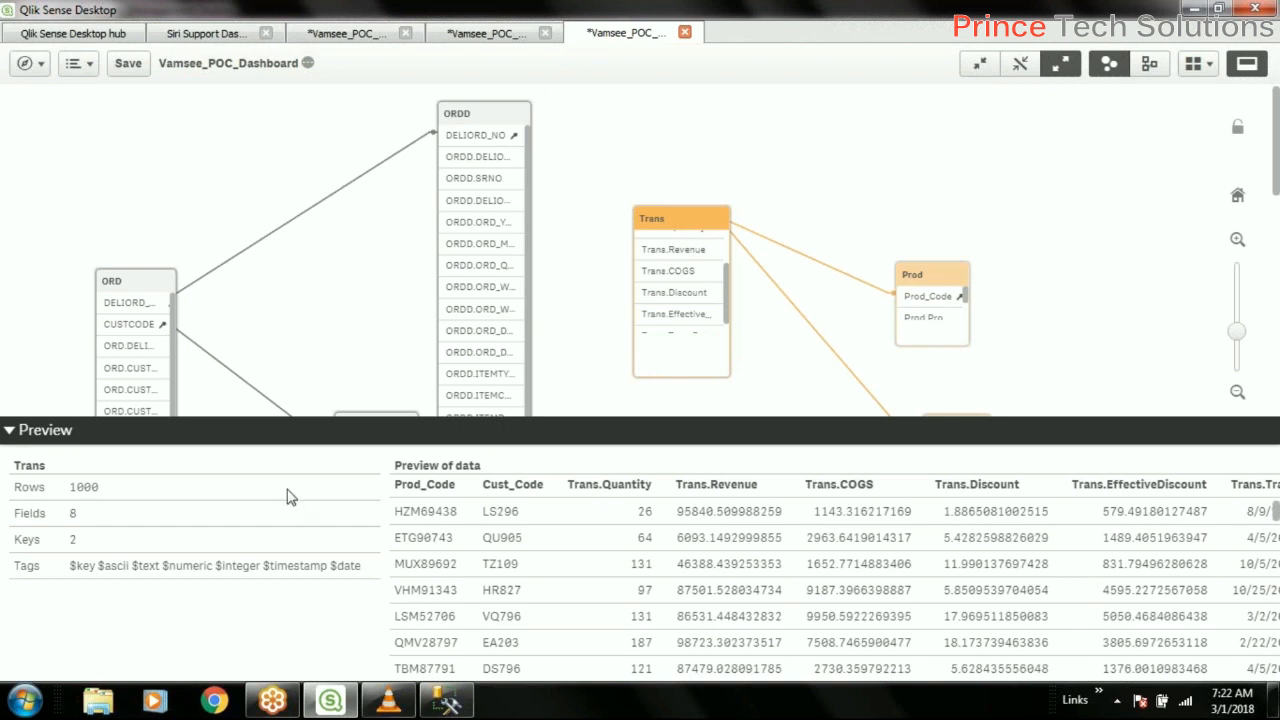
Move the Prod table up slightly above Trans, and expand all tables again to reach the Prod.Description field.
{"action": "left_click_drag", "start_coordinate": [943, 276], "coordinate": [927, 186]}
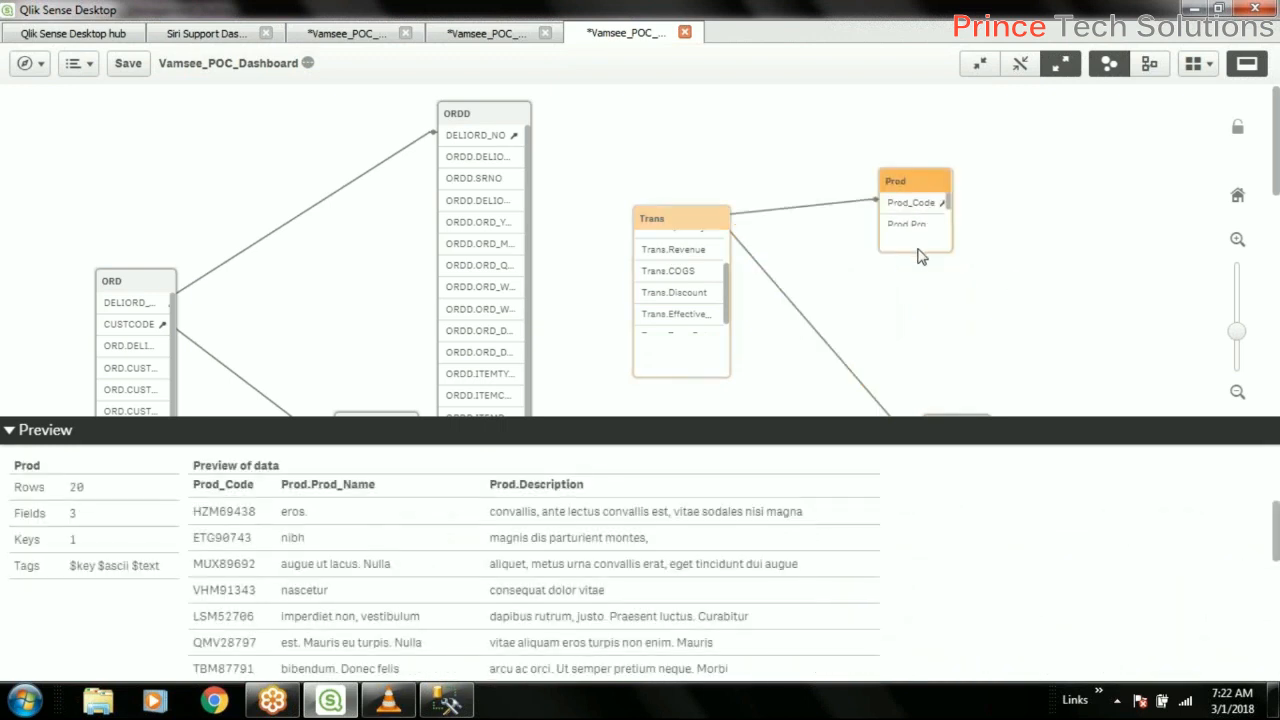
{"action": "left_click", "coordinate": [920, 258]}
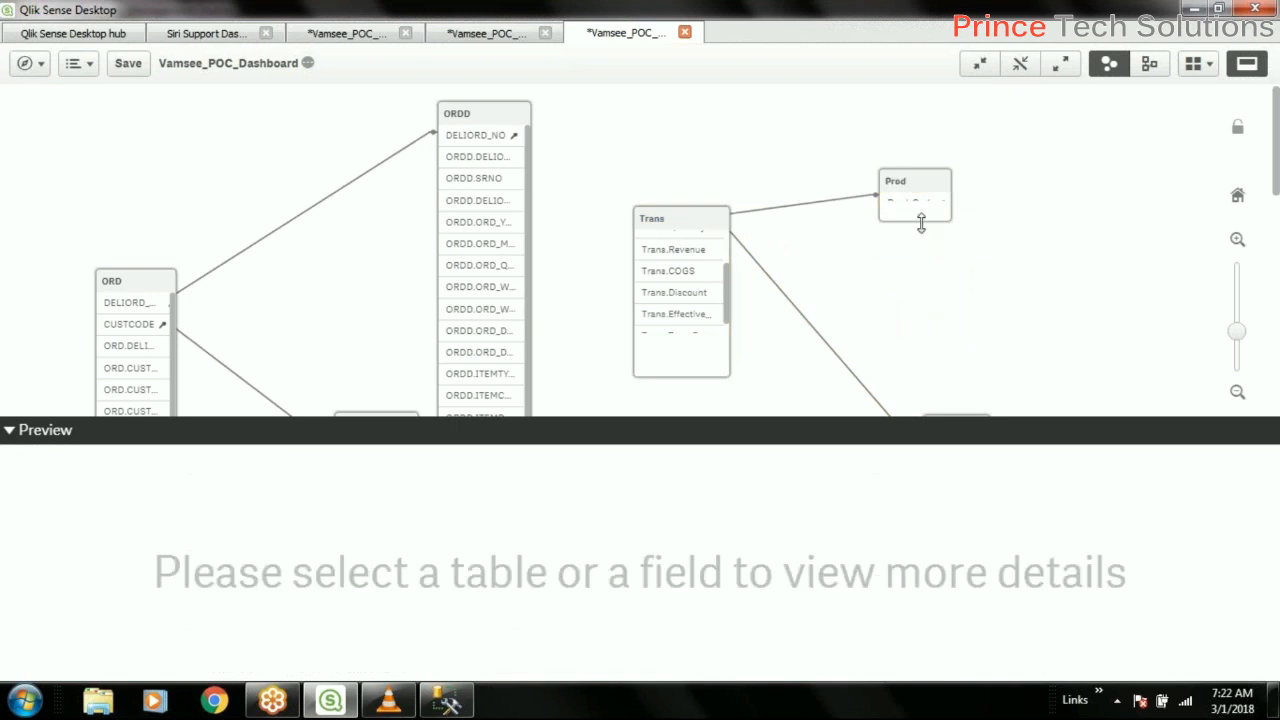
{"action": "left_click", "coordinate": [924, 196]}
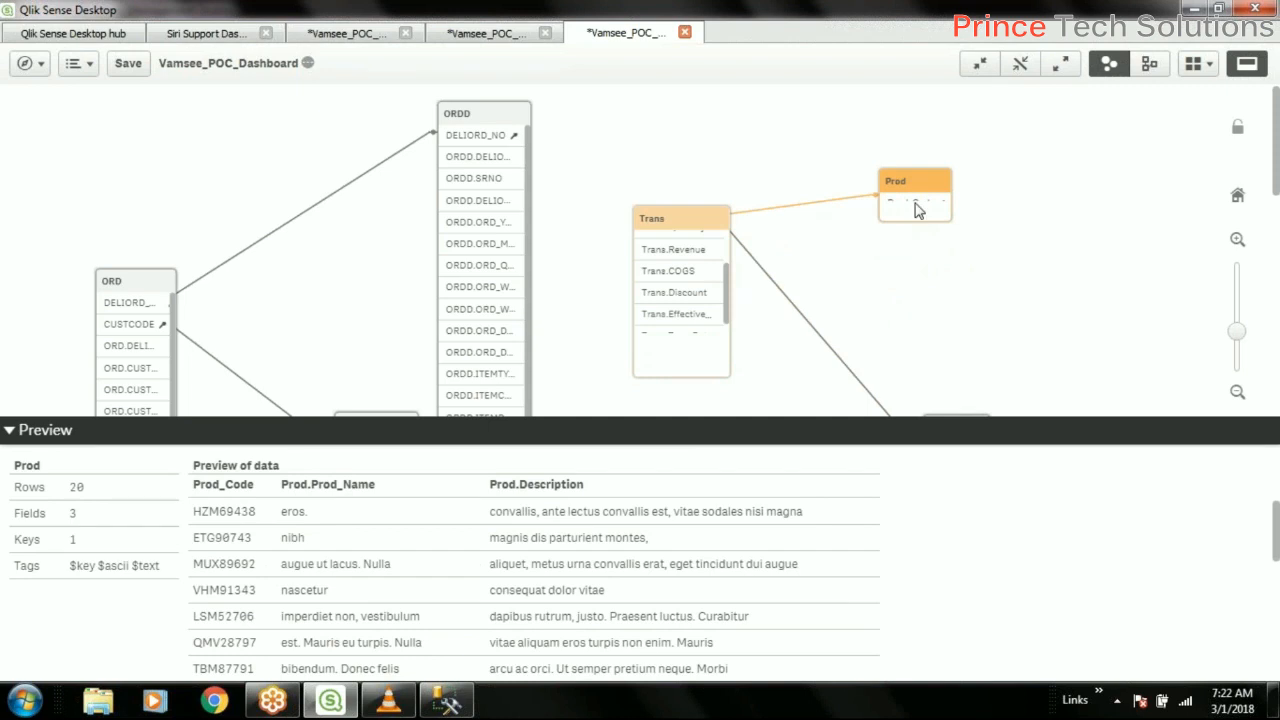
{"action": "left_click", "coordinate": [1066, 66]}
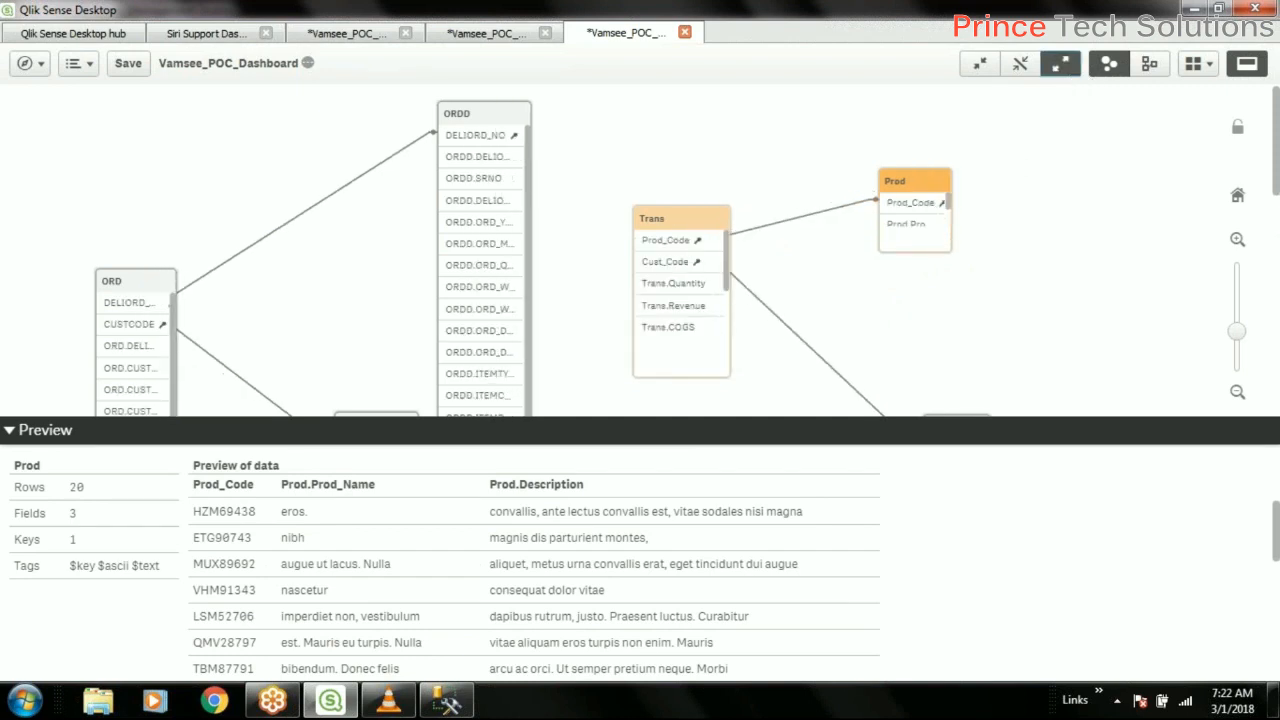
{"action": "left_click_drag", "start_coordinate": [948, 205], "coordinate": [952, 232]}
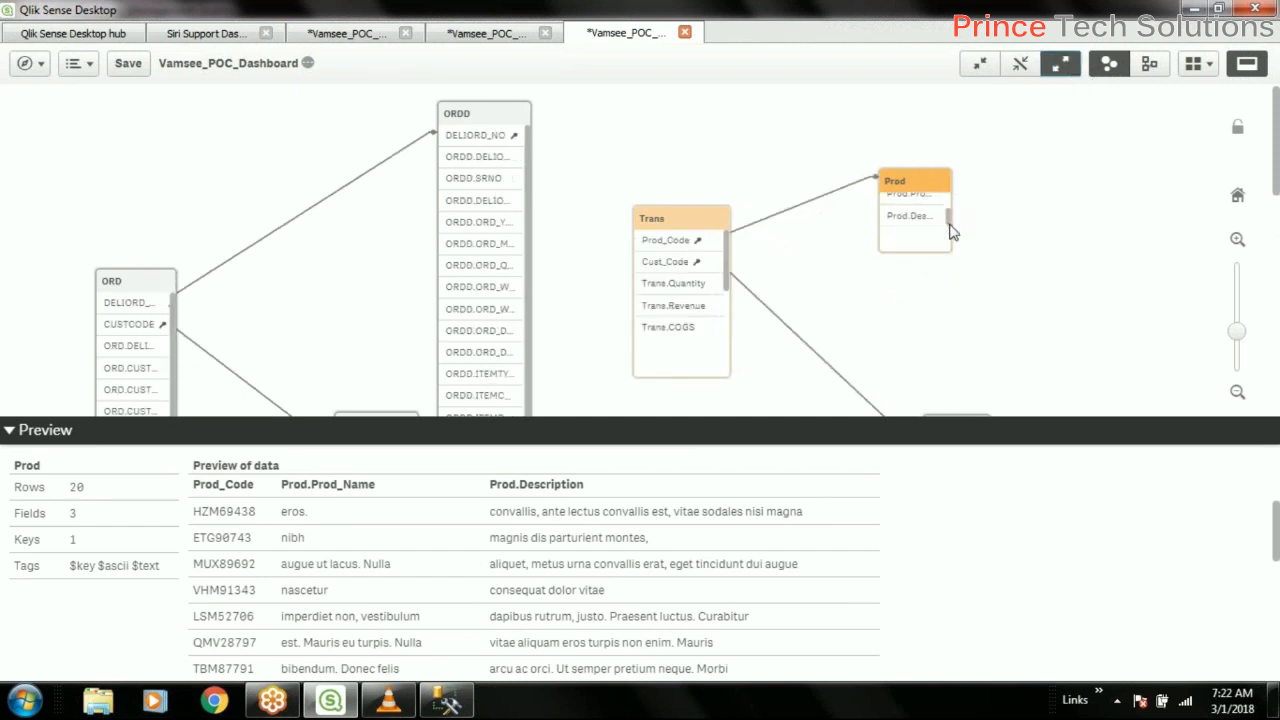
Start a new measure from the Trans.Quantity field with the expression =Sum([Trans.Quantity]).
{"action": "left_click", "coordinate": [681, 290]}
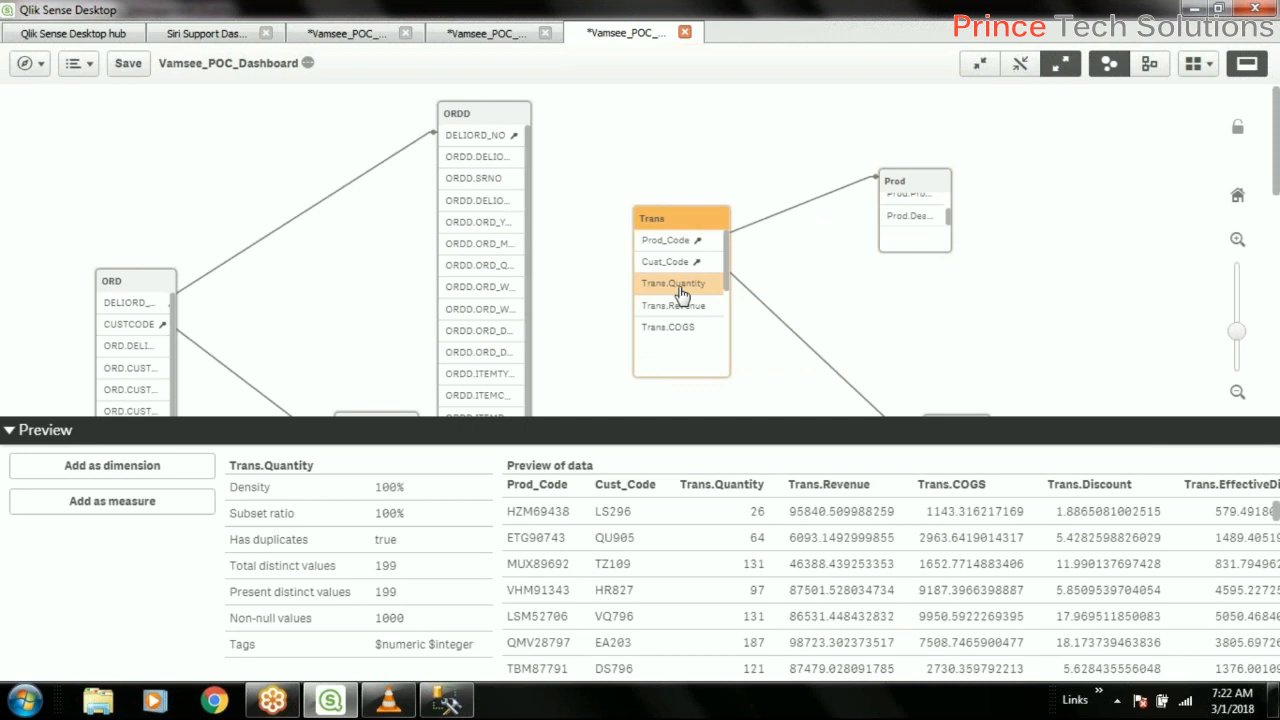
{"action": "left_click", "coordinate": [114, 501]}
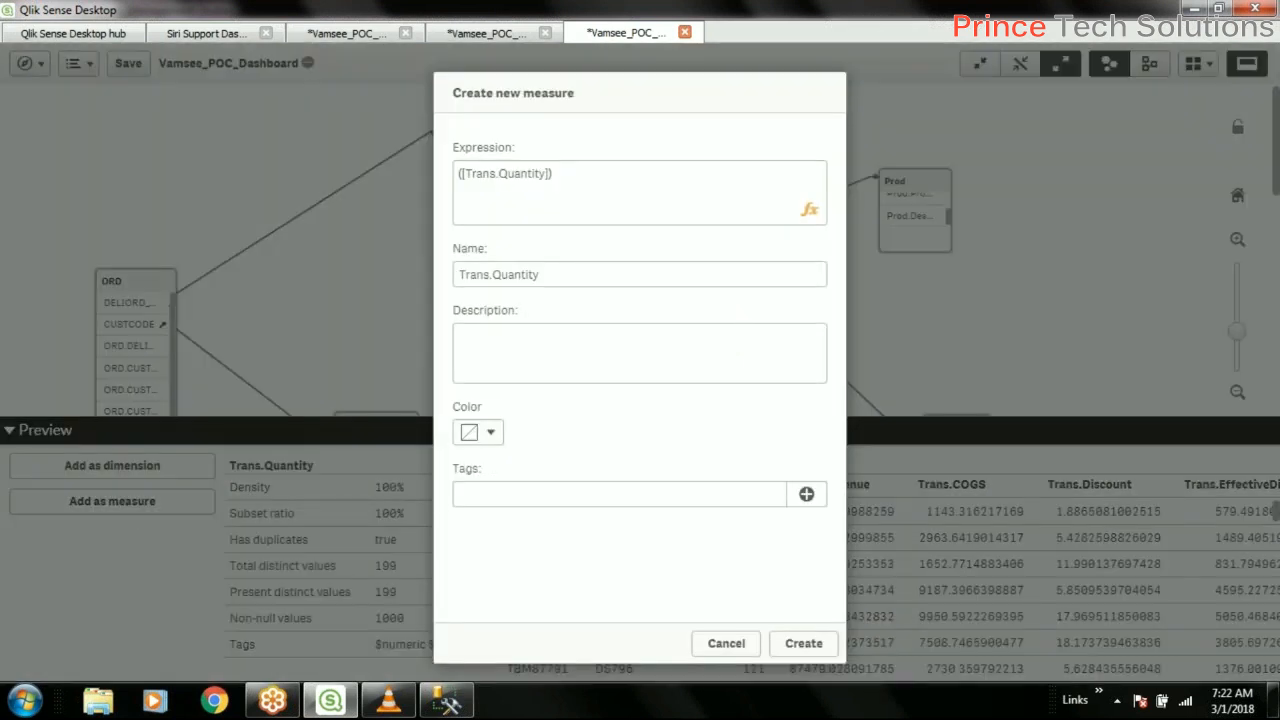
{"action": "left_click", "coordinate": [593, 179]}
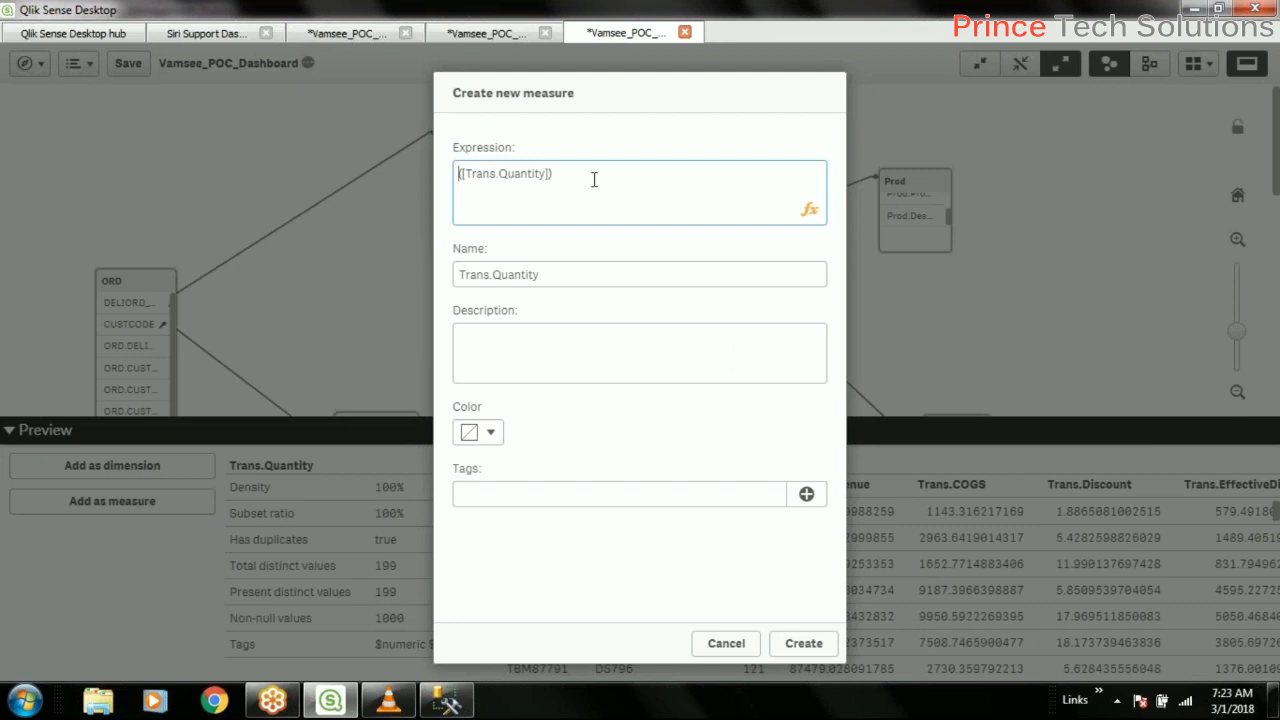
{"action": "type", "text": "su"}
{"action": "type", "text": "m"}
{"action": "type", "text": "="}
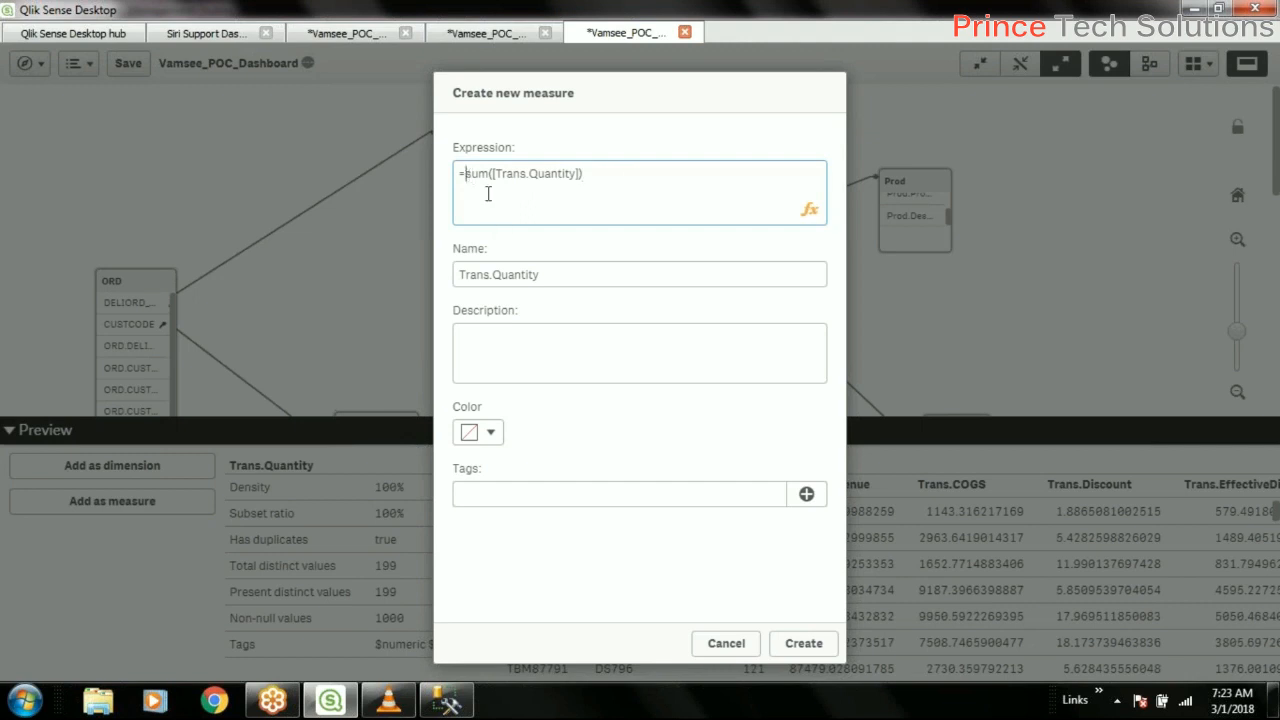
{"action": "key", "text": "Delete"}
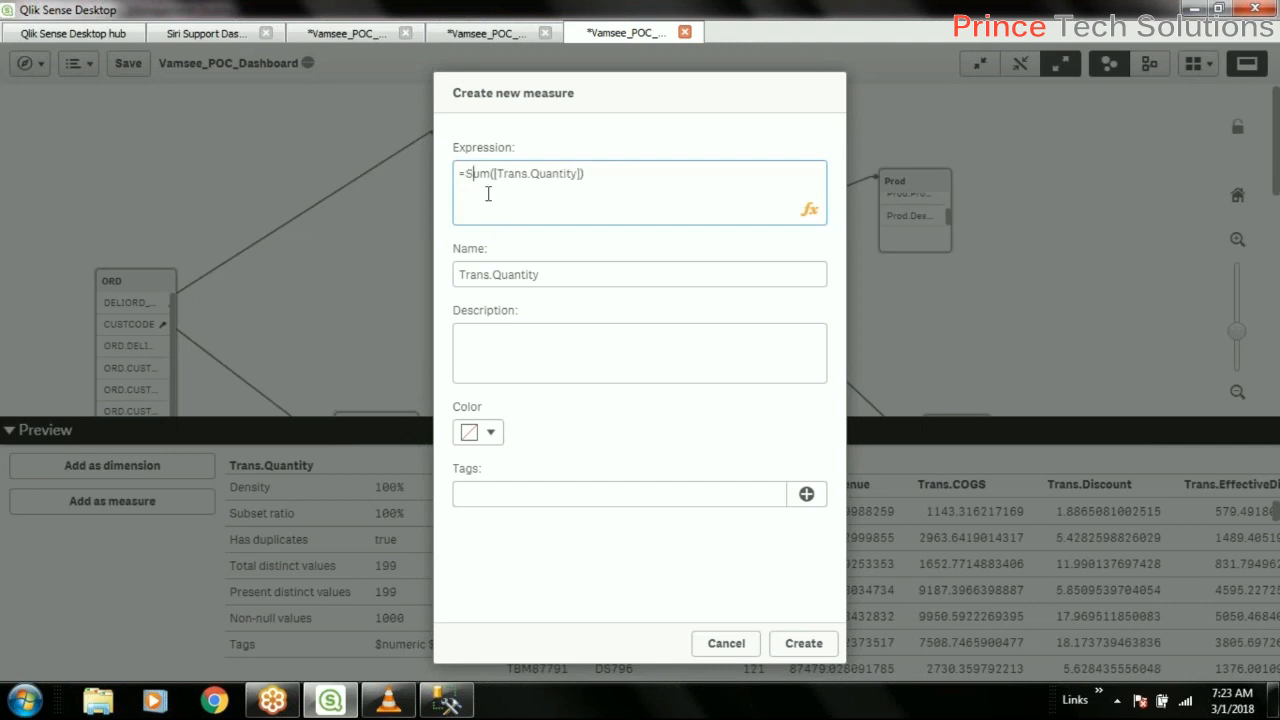
{"action": "left_click", "coordinate": [624, 186]}
Check the new Trans.Quantity measure's expression in the expression editor and apply it.
{"action": "left_click", "coordinate": [543, 275]}
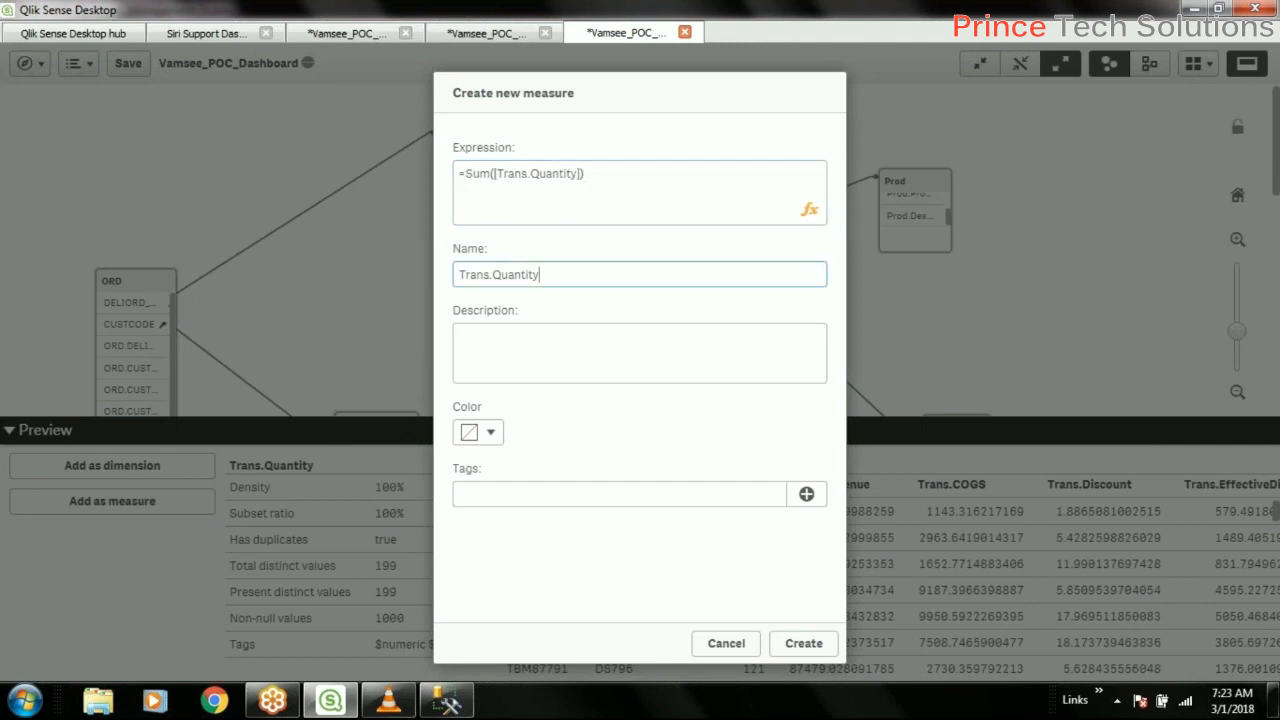
{"action": "left_click", "coordinate": [512, 355]}
{"action": "left_click", "coordinate": [742, 494]}
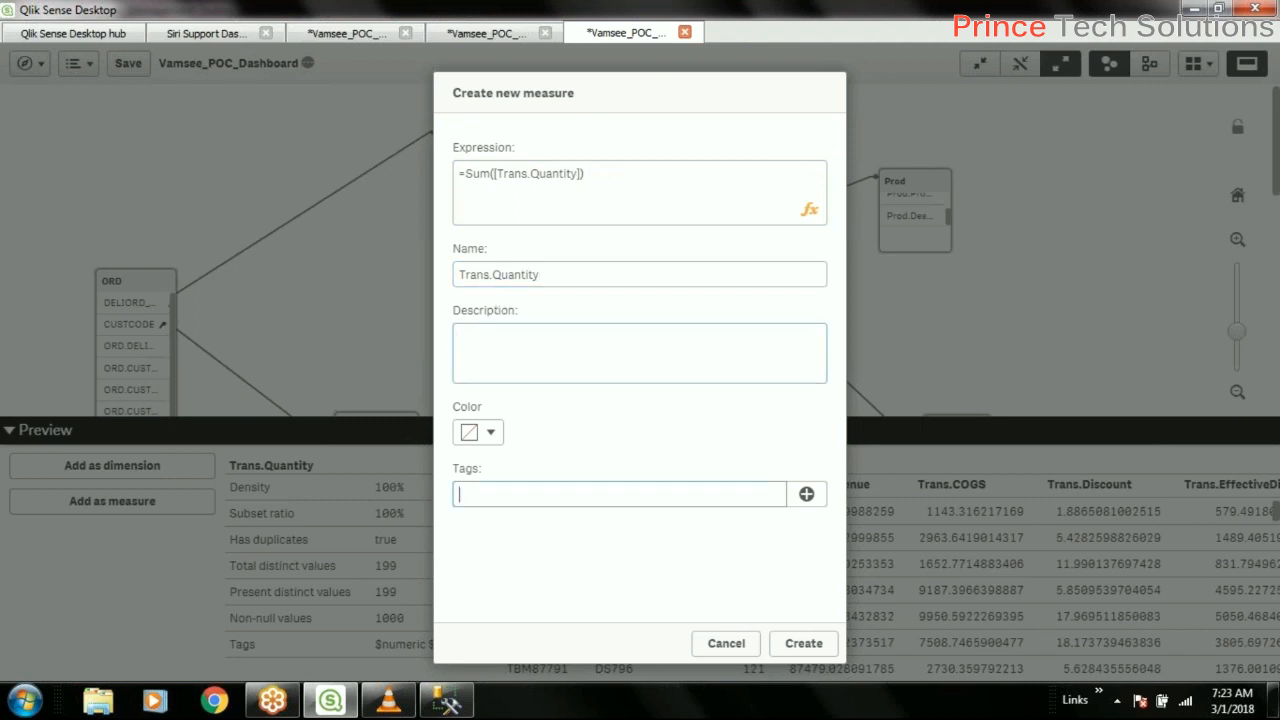
{"action": "left_click", "coordinate": [809, 209]}
{"action": "left_click", "coordinate": [116, 147]}
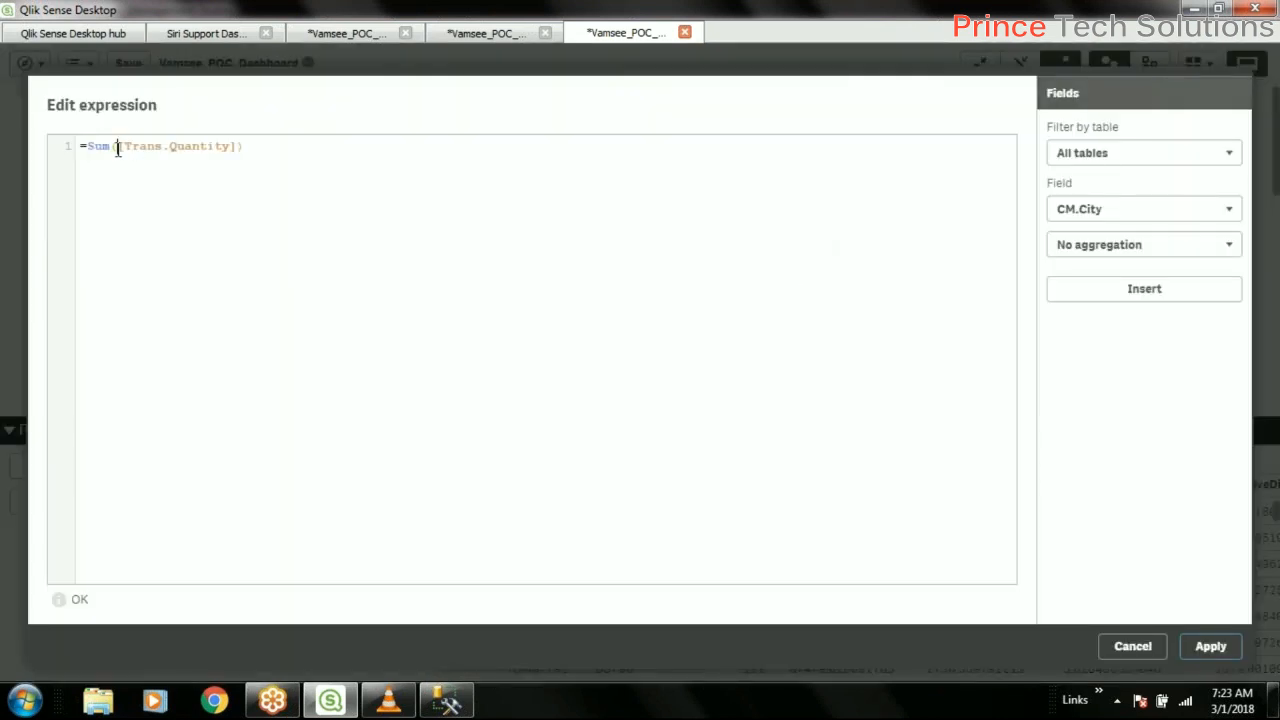
{"action": "left_click", "coordinate": [166, 214]}
{"action": "double_click", "coordinate": [176, 147]}
{"action": "left_click", "coordinate": [386, 234]}
{"action": "type", "text": "."}
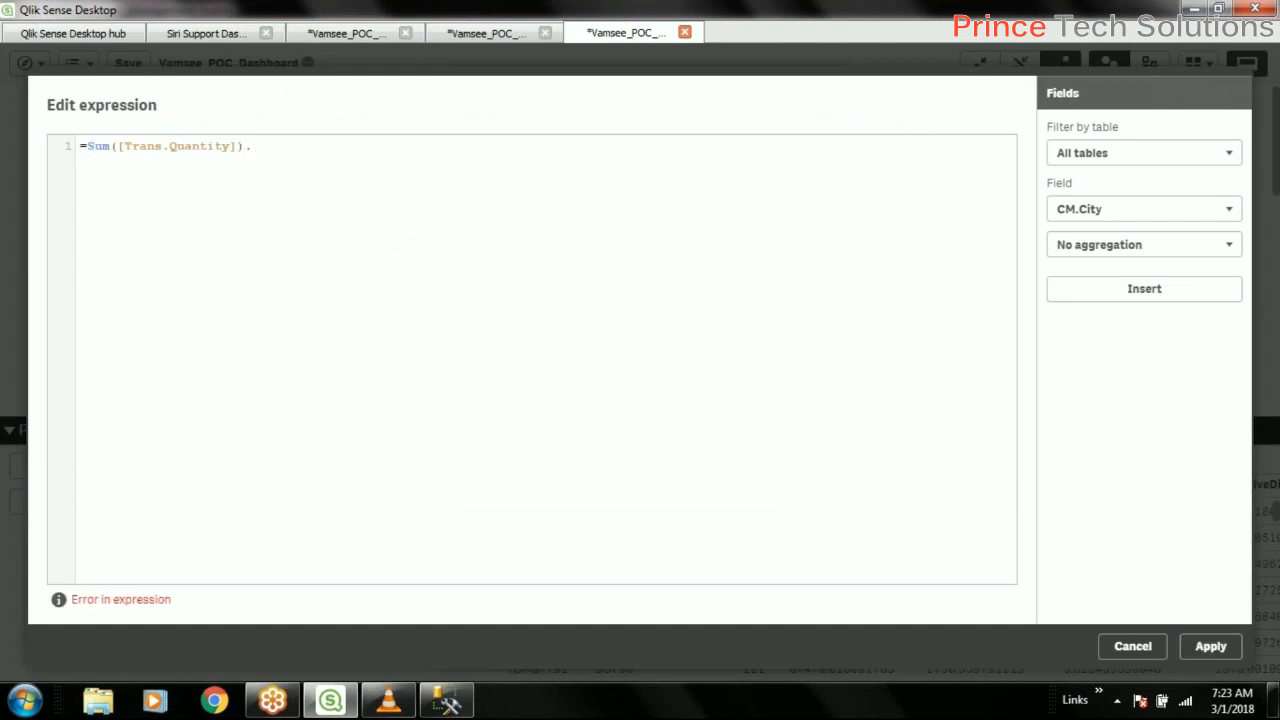
{"action": "key", "text": "BackSpace"}
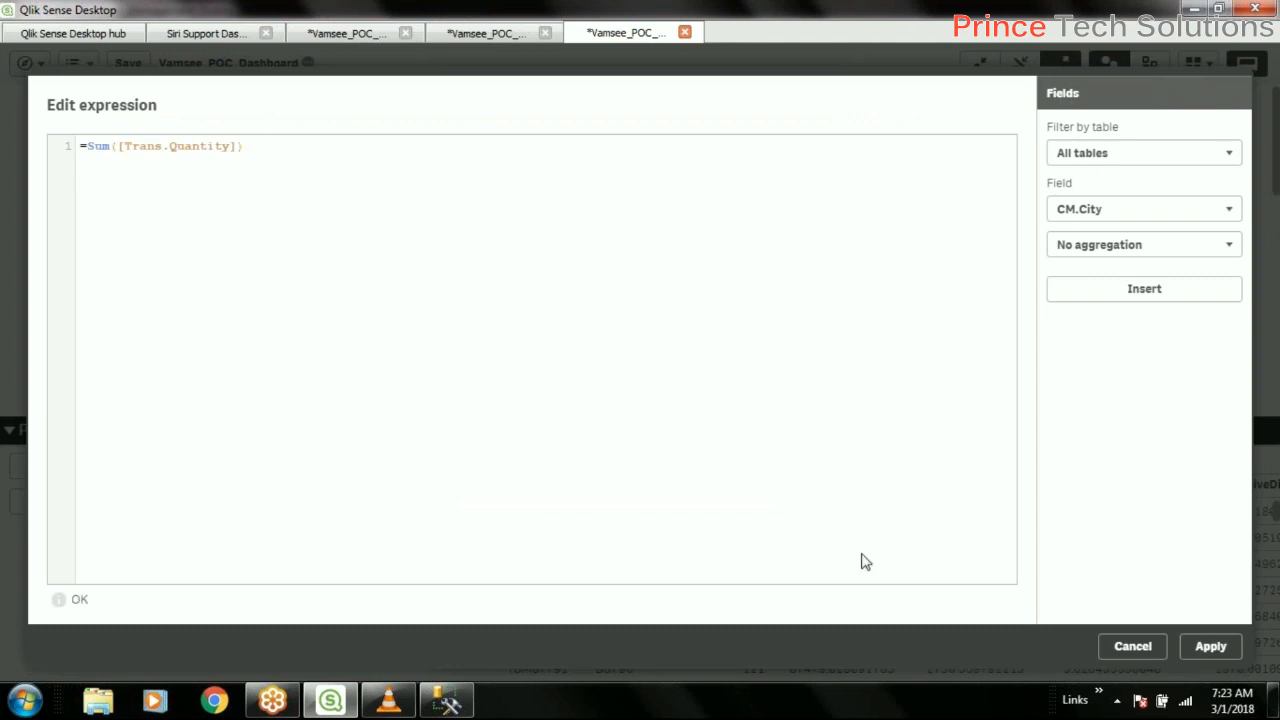
{"action": "left_click", "coordinate": [1210, 646]}
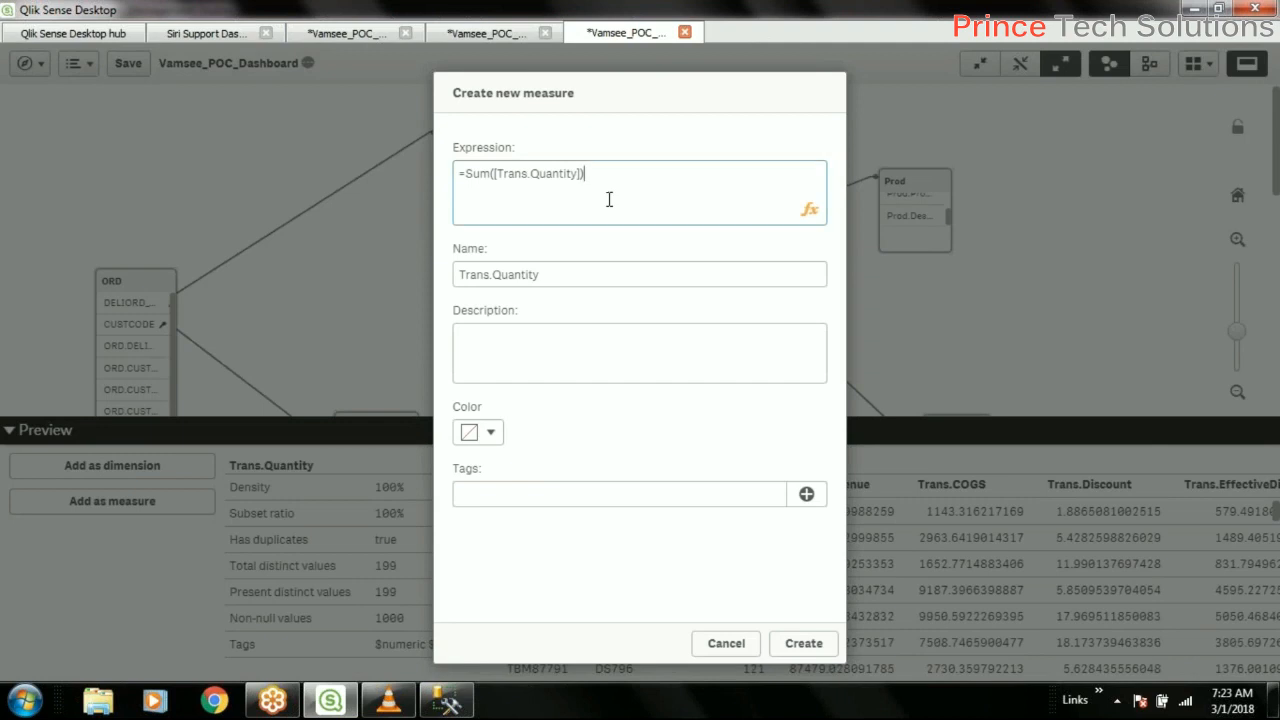
Add the tags Stock and Quantity to the Trans.Quantity measure and create it.
{"action": "left_click", "coordinate": [546, 274]}
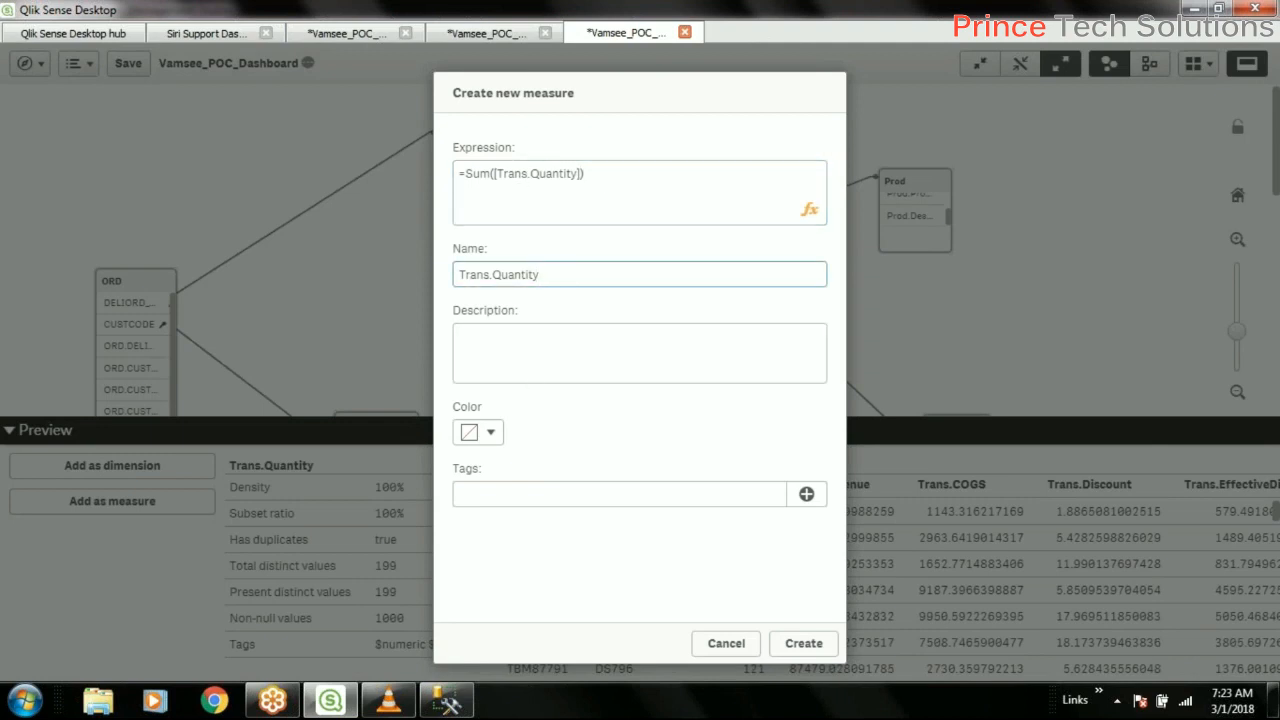
{"action": "left_click", "coordinate": [500, 491]}
{"action": "type", "text": "Stock"}
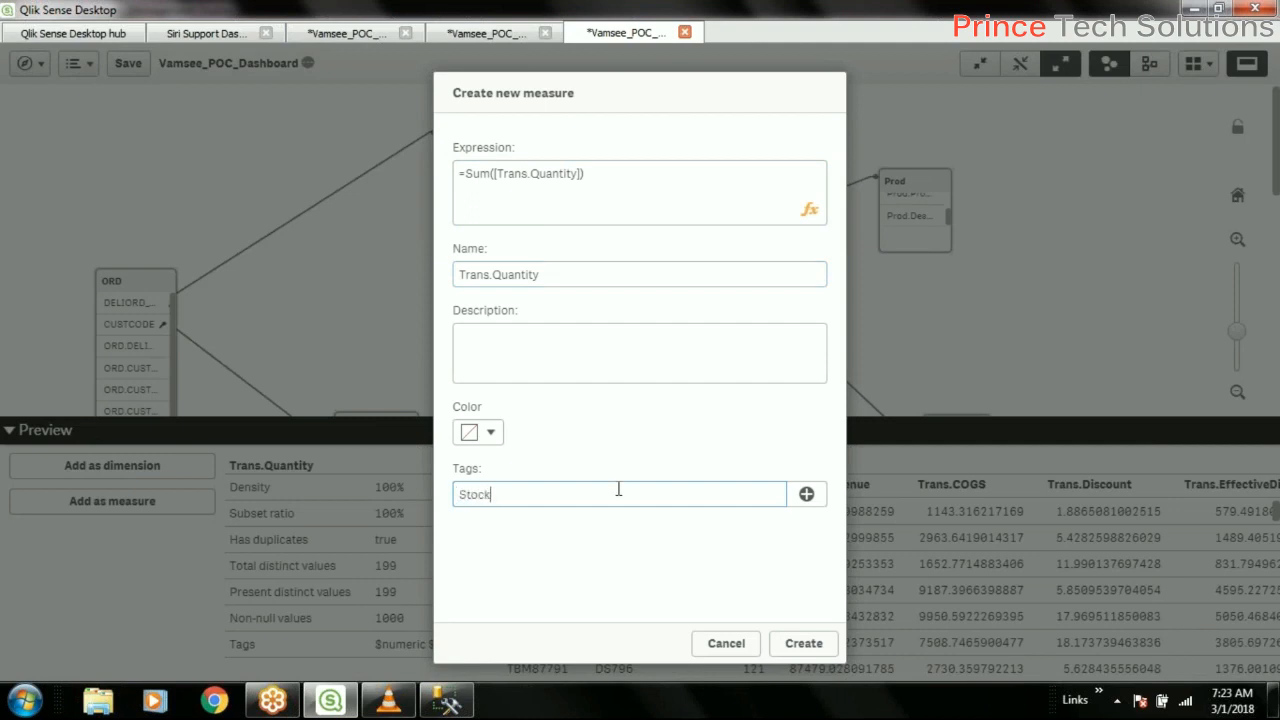
{"action": "key", "text": "Return"}
{"action": "type", "text": "Q"}
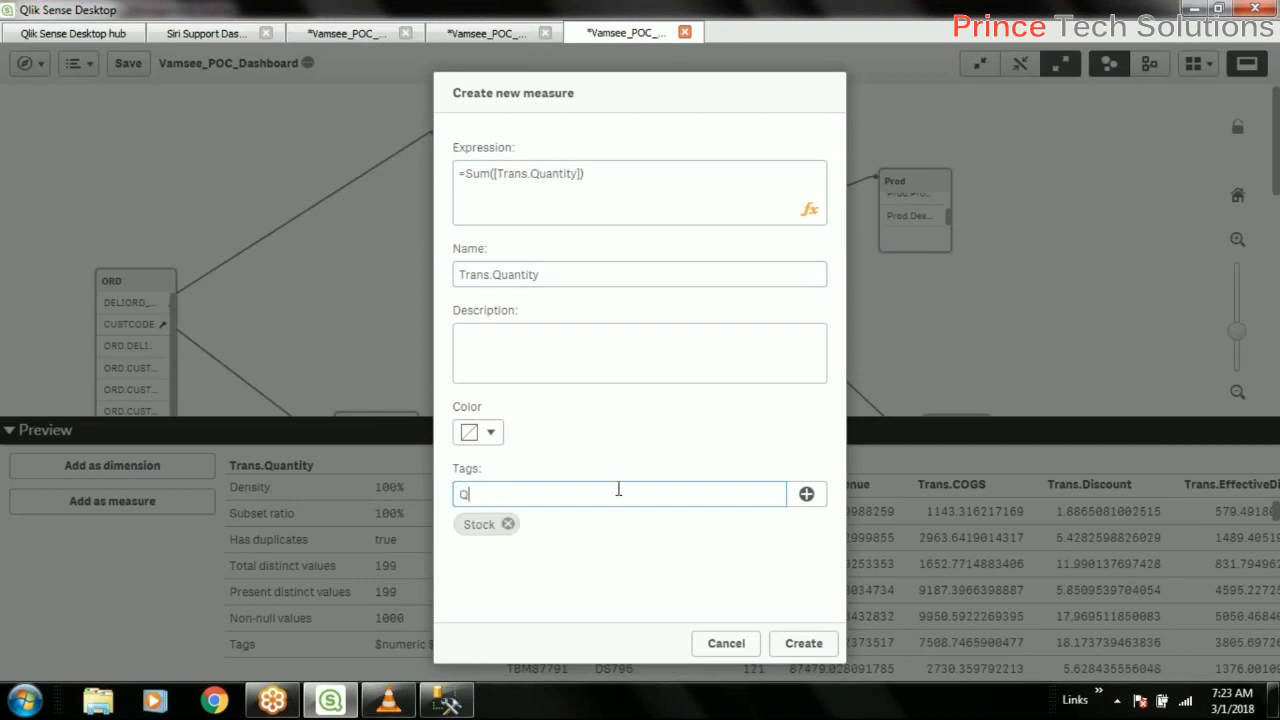
{"action": "type", "text": "uantity"}
{"action": "key", "text": "Return"}
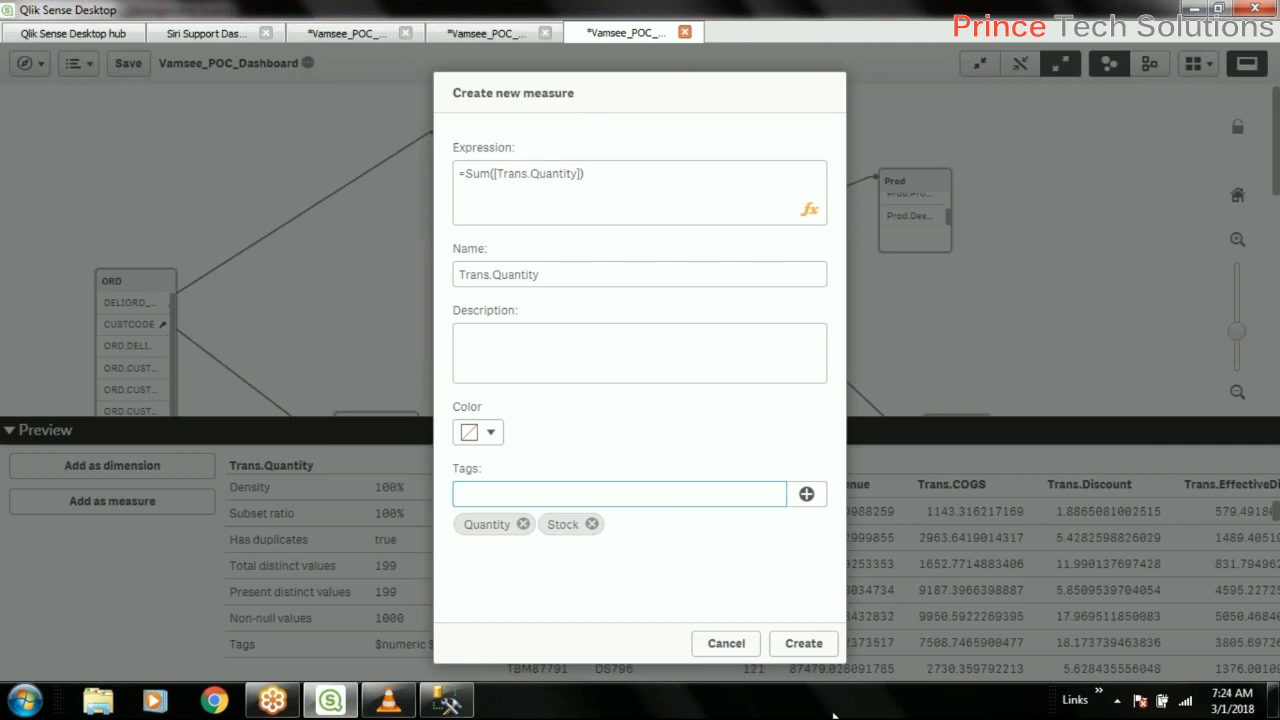
{"action": "left_click", "coordinate": [806, 644]}
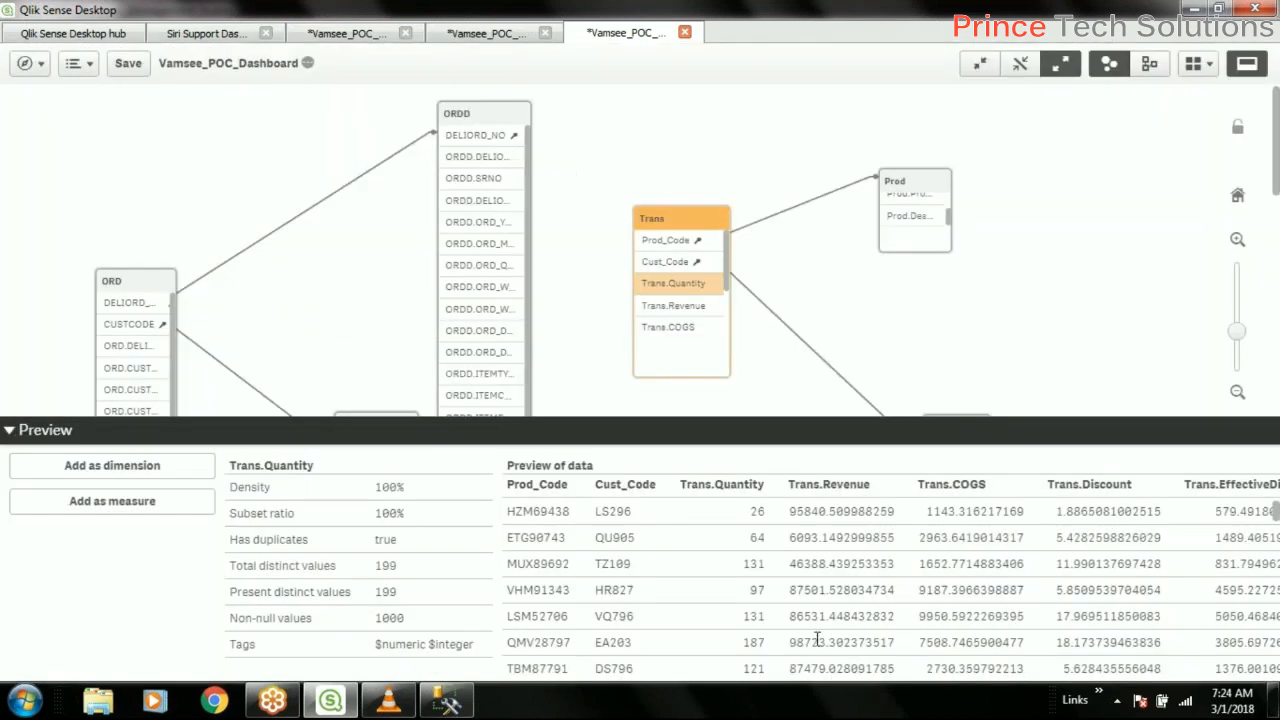
Create a measure from the Trans.Revenue field with the expression =Sum([Trans.Revenue]) and the tag Revenue.
{"action": "left_click", "coordinate": [668, 310]}
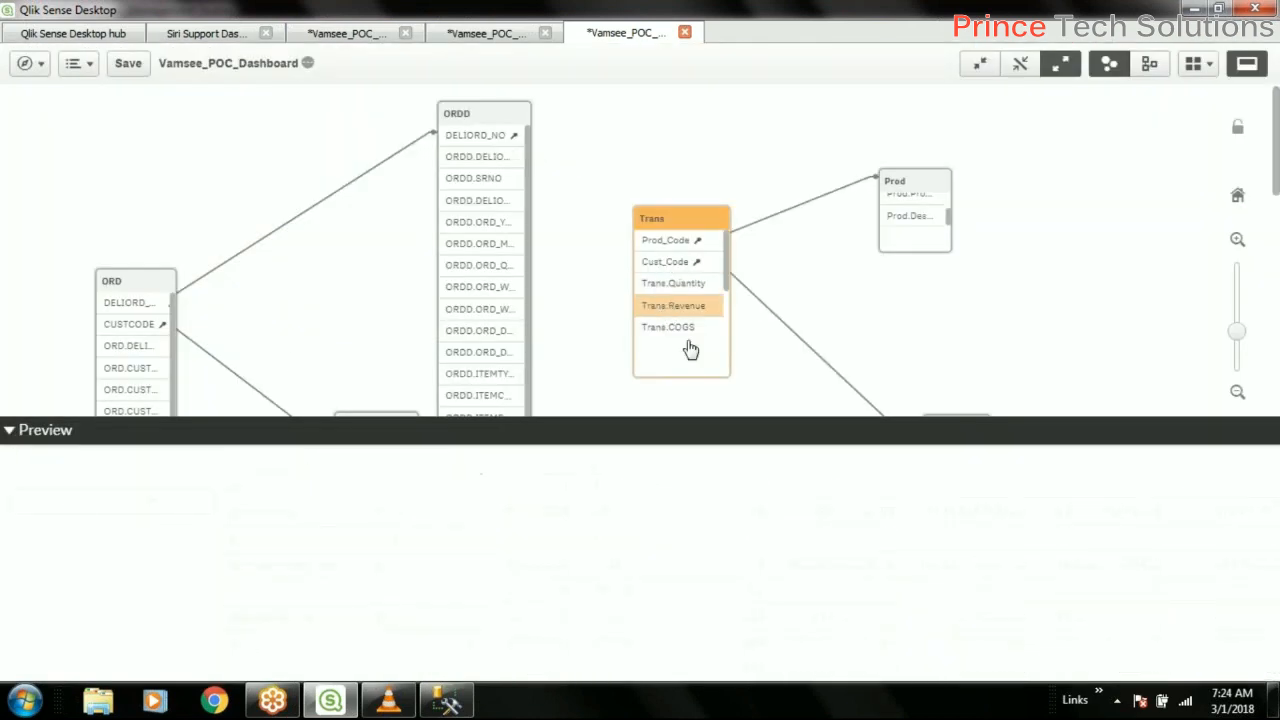
{"action": "left_click", "coordinate": [112, 501]}
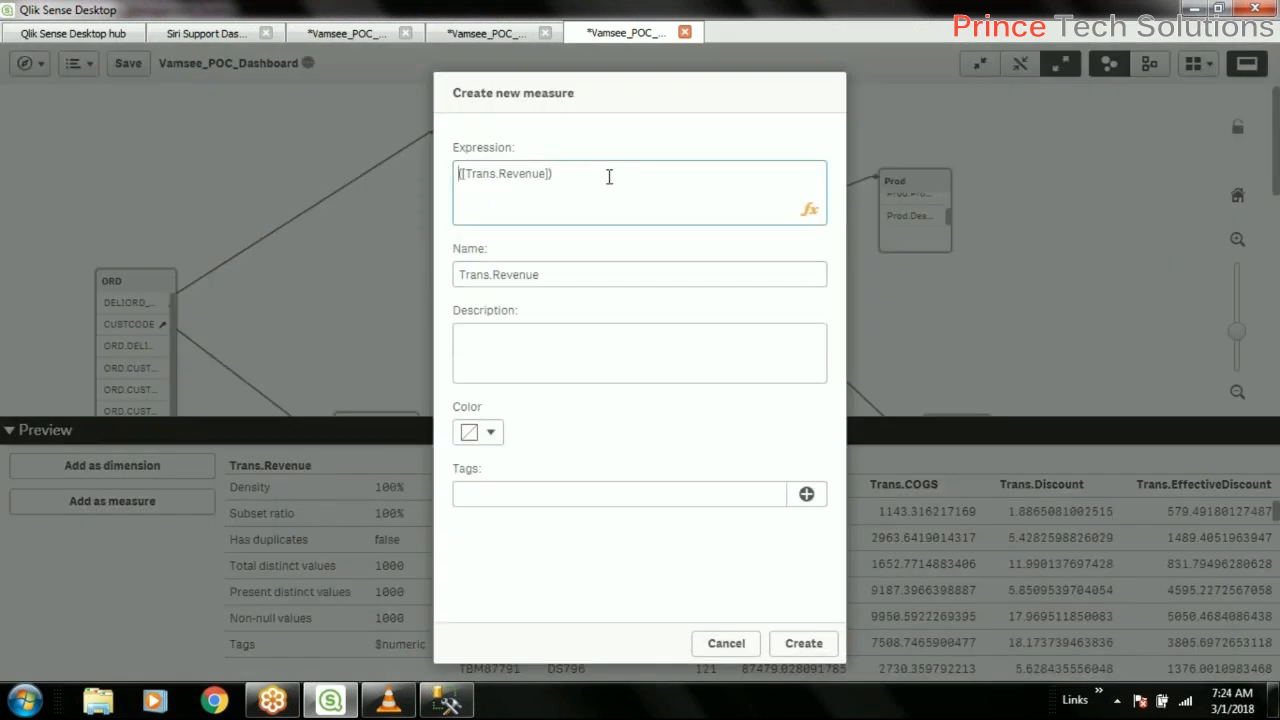
{"action": "type", "text": "=Sum"}
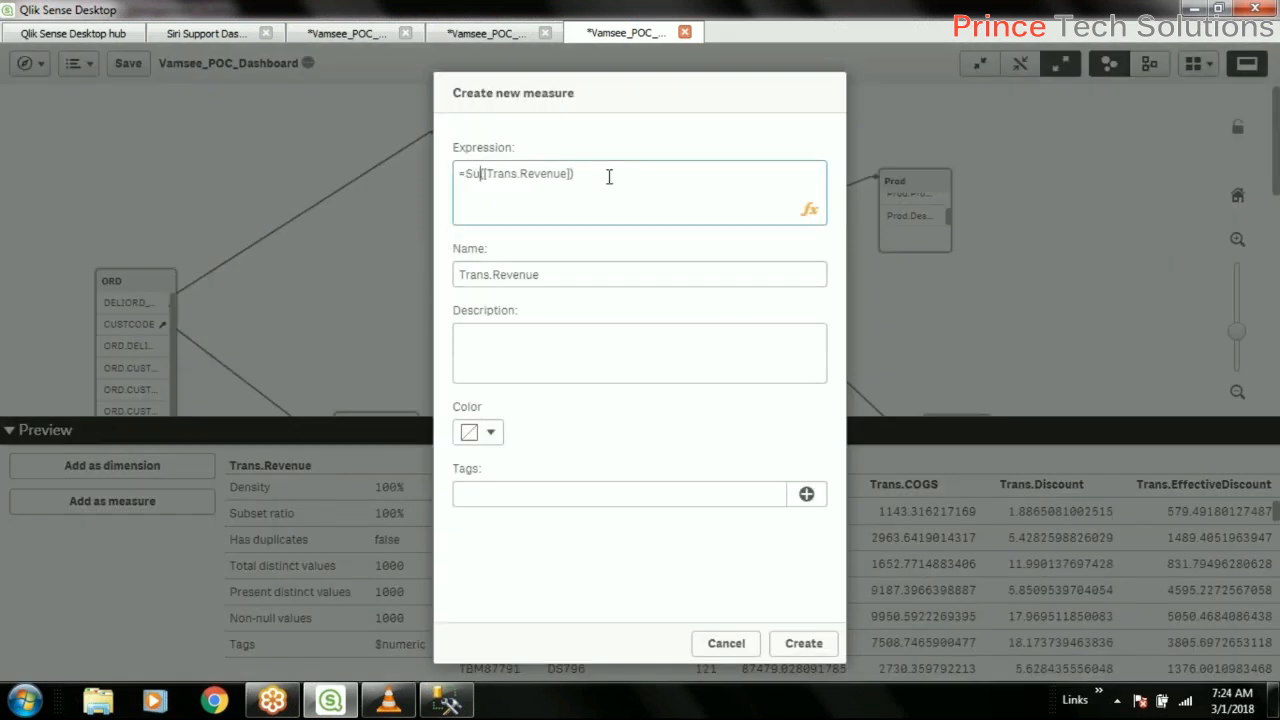
{"action": "left_click", "coordinate": [660, 494]}
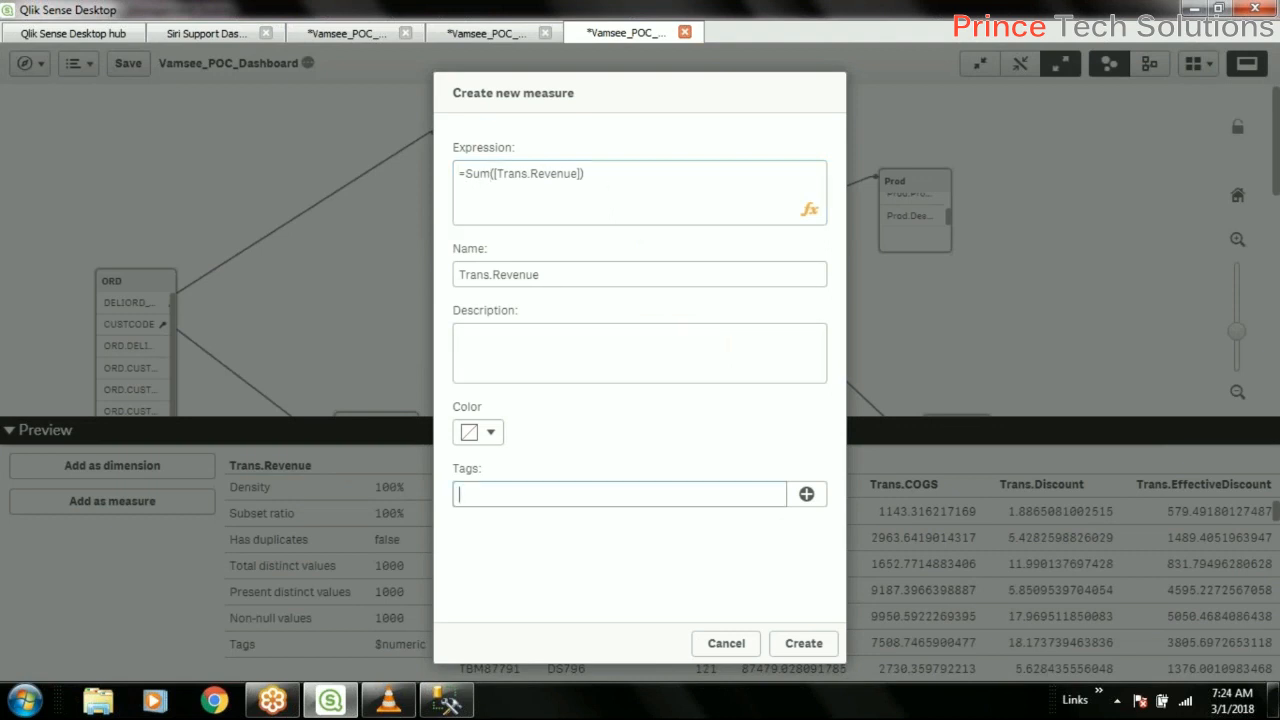
{"action": "type", "text": "Revenue"}
{"action": "left_click", "coordinate": [806, 494]}
{"action": "left_click", "coordinate": [808, 643]}
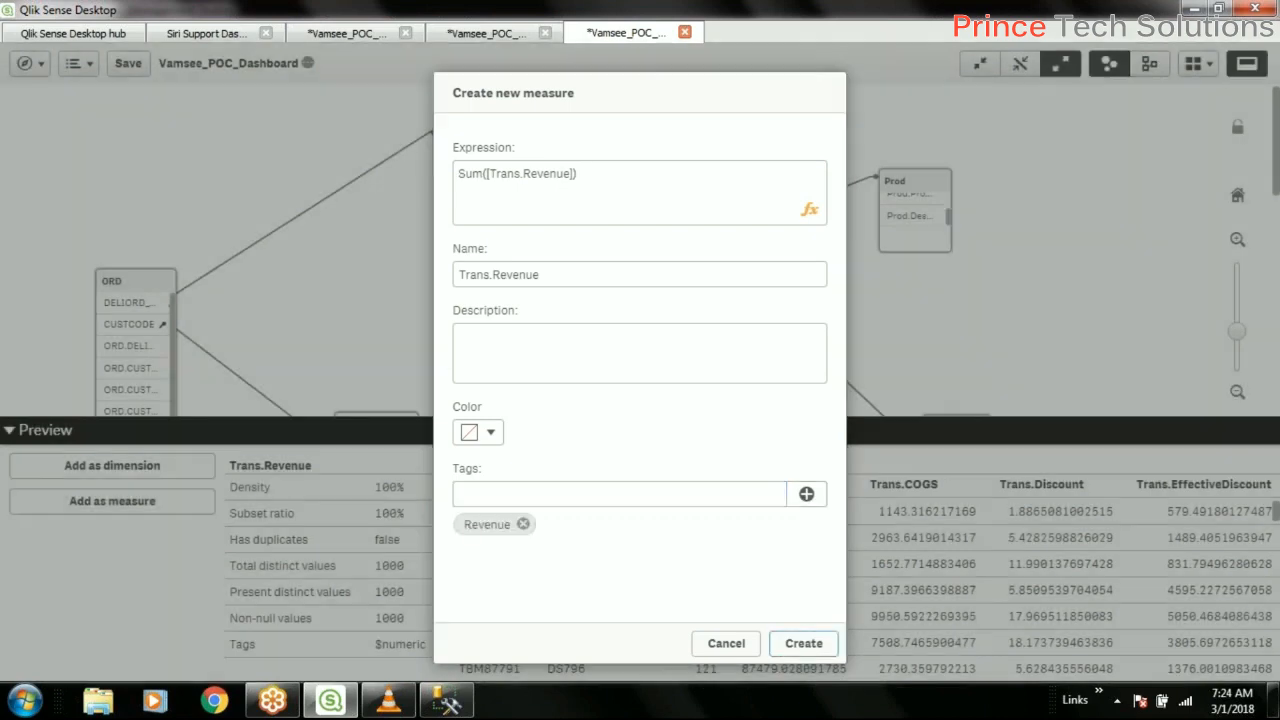
Start a new measure from the Trans.COGS field with the expression =Sum([Trans.COGS]).
{"action": "left_click", "coordinate": [693, 340]}
{"action": "left_click", "coordinate": [115, 501]}
{"action": "left_click", "coordinate": [557, 174]}
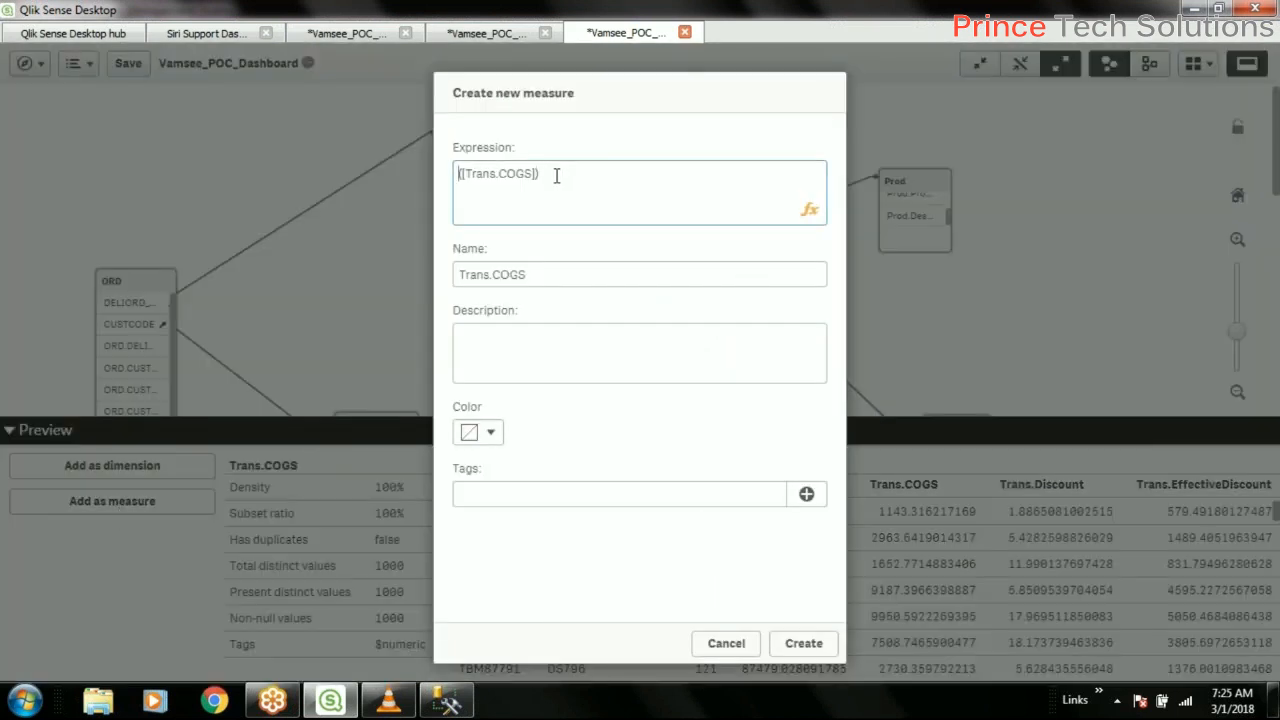
{"action": "key", "text": "Home"}
{"action": "type", "text": "=Sum"}
Add the tags Sales and Selling Price to the Trans.COGS measure and set its color to orange-red f93f17.
{"action": "left_click", "coordinate": [563, 491]}
{"action": "type", "text": "S"}
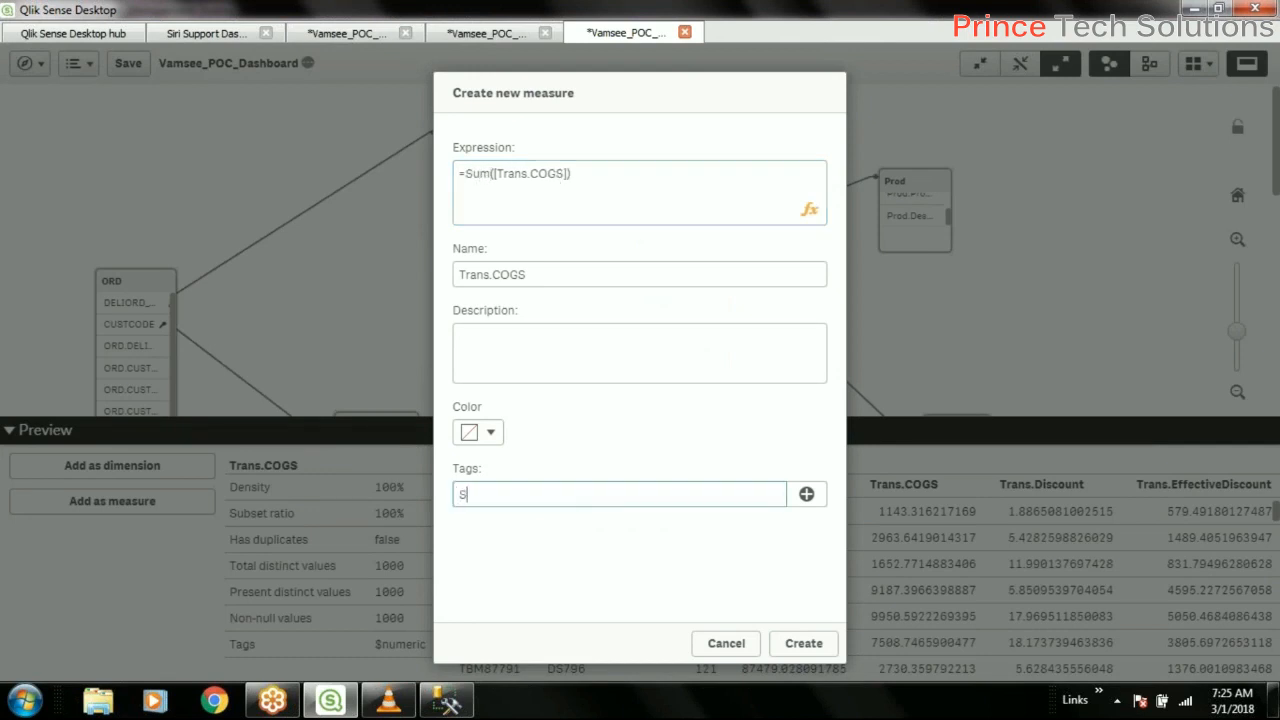
{"action": "type", "text": "ales"}
{"action": "left_click", "coordinate": [806, 494]}
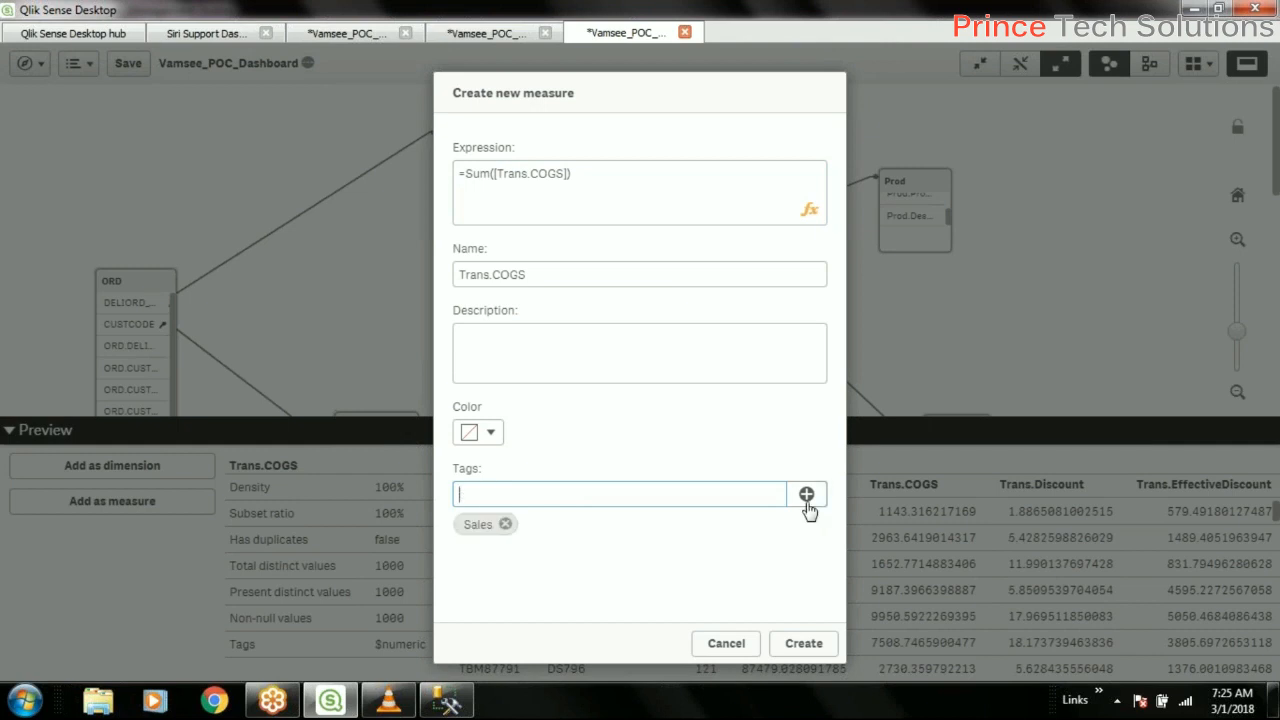
{"action": "type", "text": "Selling Price"}
{"action": "key", "text": "Return"}
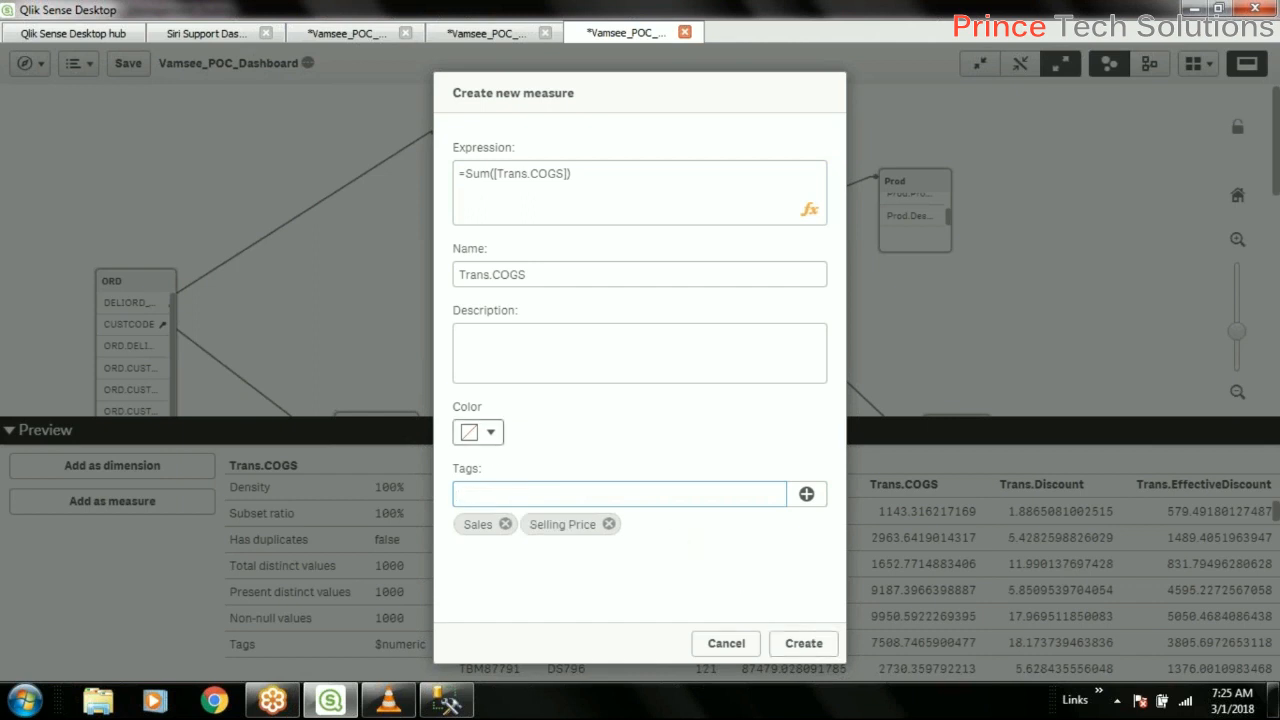
{"action": "left_click", "coordinate": [480, 432]}
{"action": "left_click", "coordinate": [495, 315]}
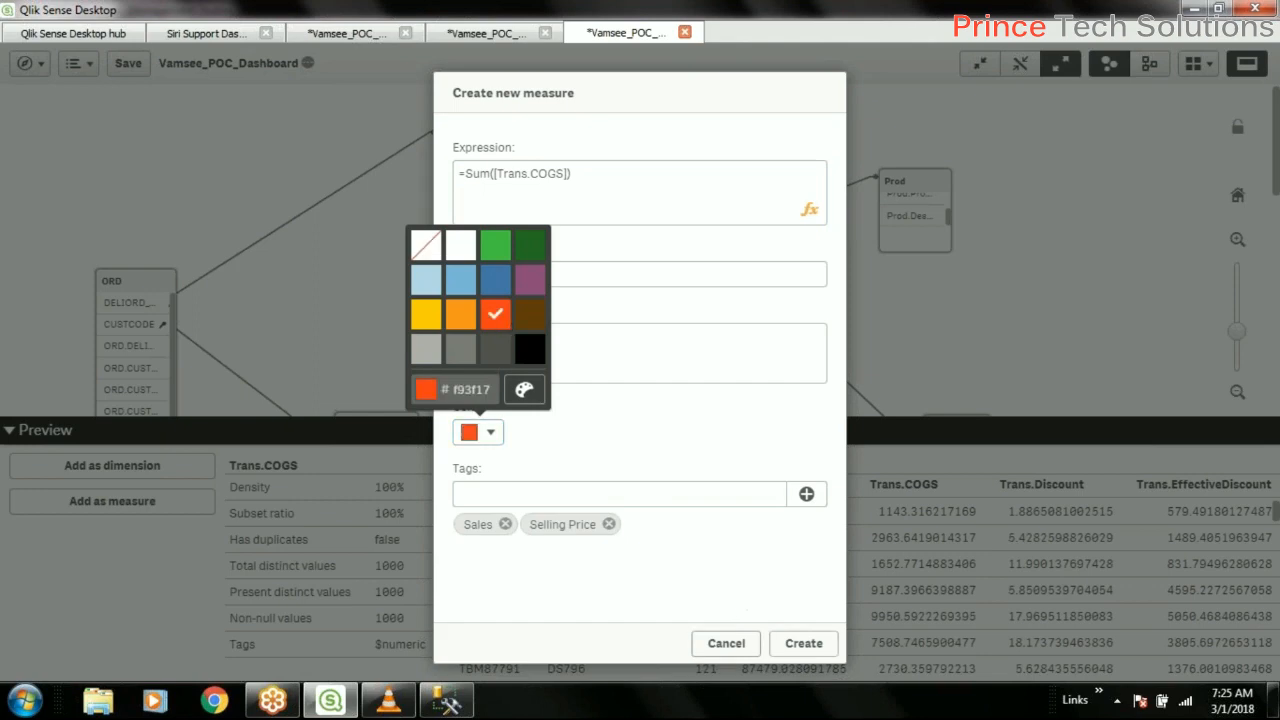
Finish creating the Trans.COGS measure with the chosen color and tags.
{"action": "left_click", "coordinate": [772, 606]}
{"action": "left_click", "coordinate": [812, 646]}
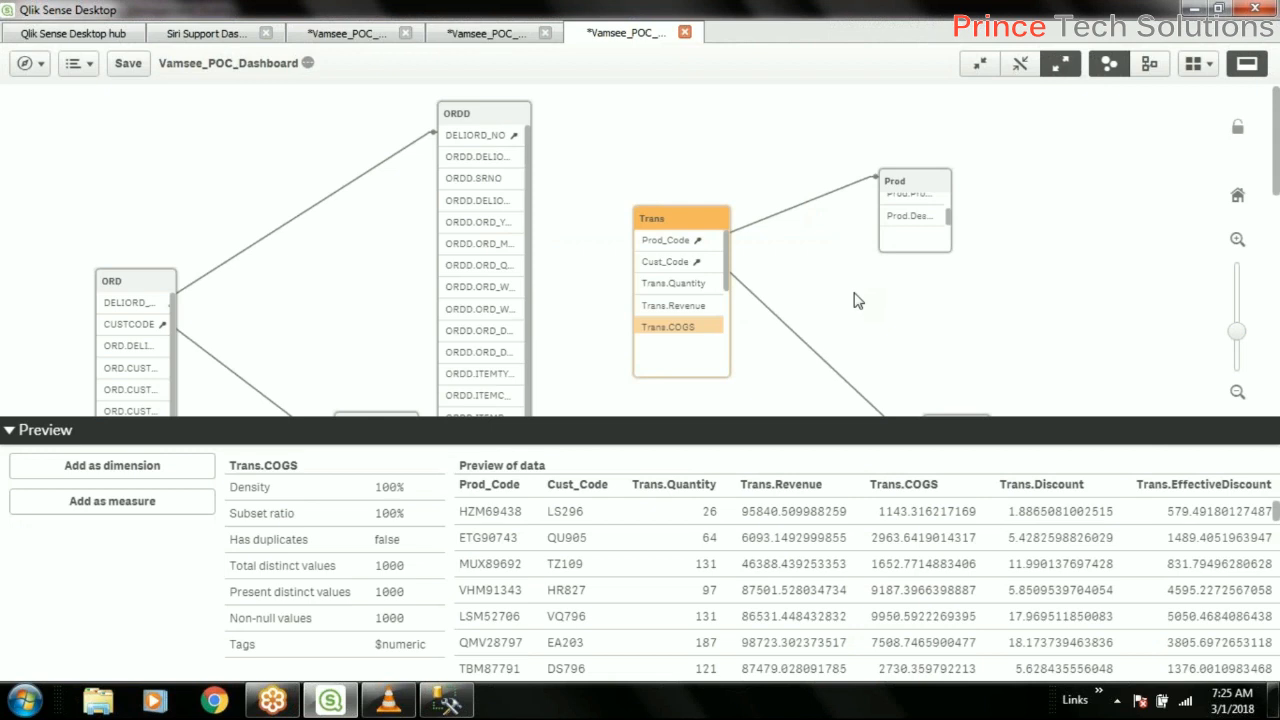
Start a new measure from the Trans.Discount field with the expression =sum([Trans.Discount]).
{"action": "left_click_drag", "start_coordinate": [729, 278], "coordinate": [728, 345]}
{"action": "left_click", "coordinate": [688, 284]}
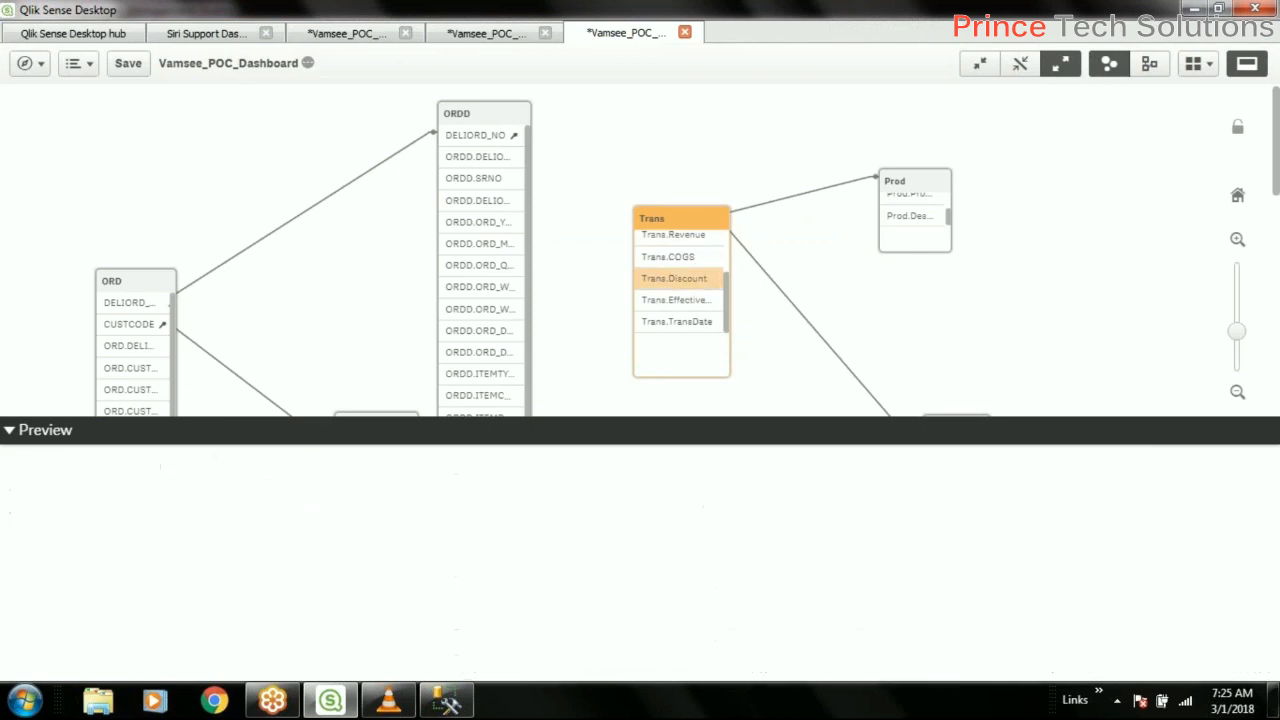
{"action": "left_click", "coordinate": [112, 501]}
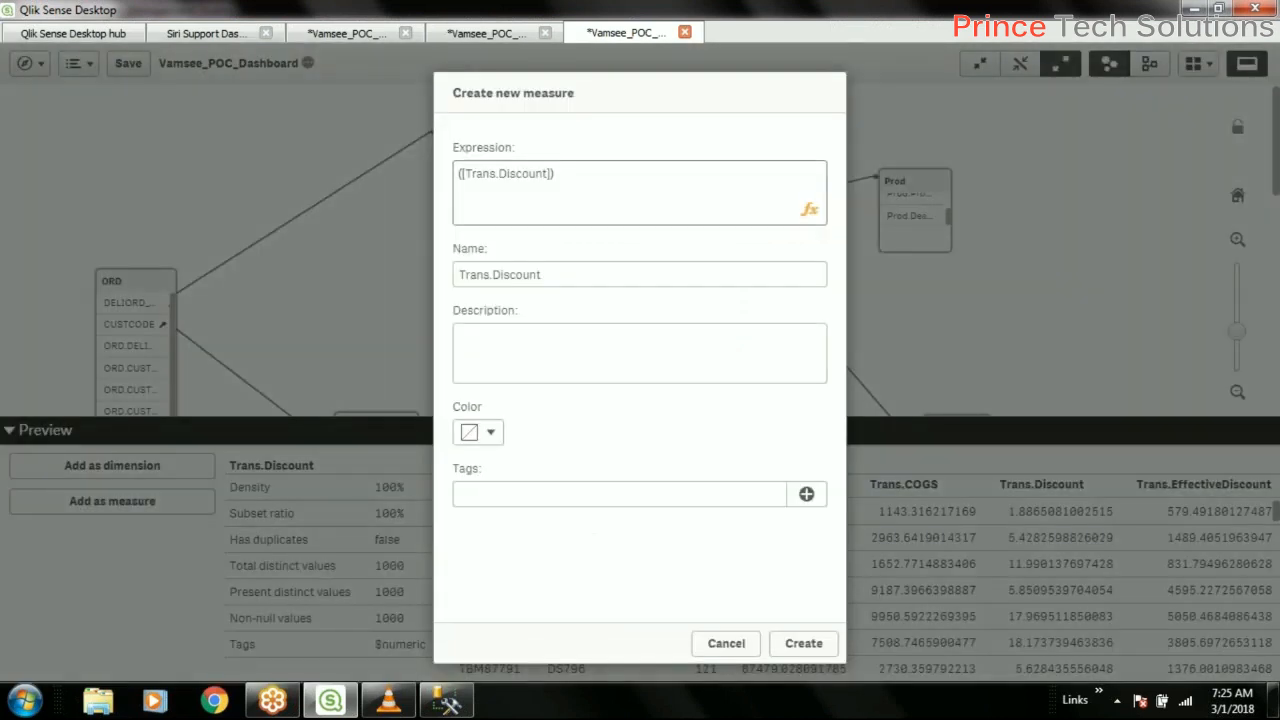
{"action": "left_click", "coordinate": [810, 210]}
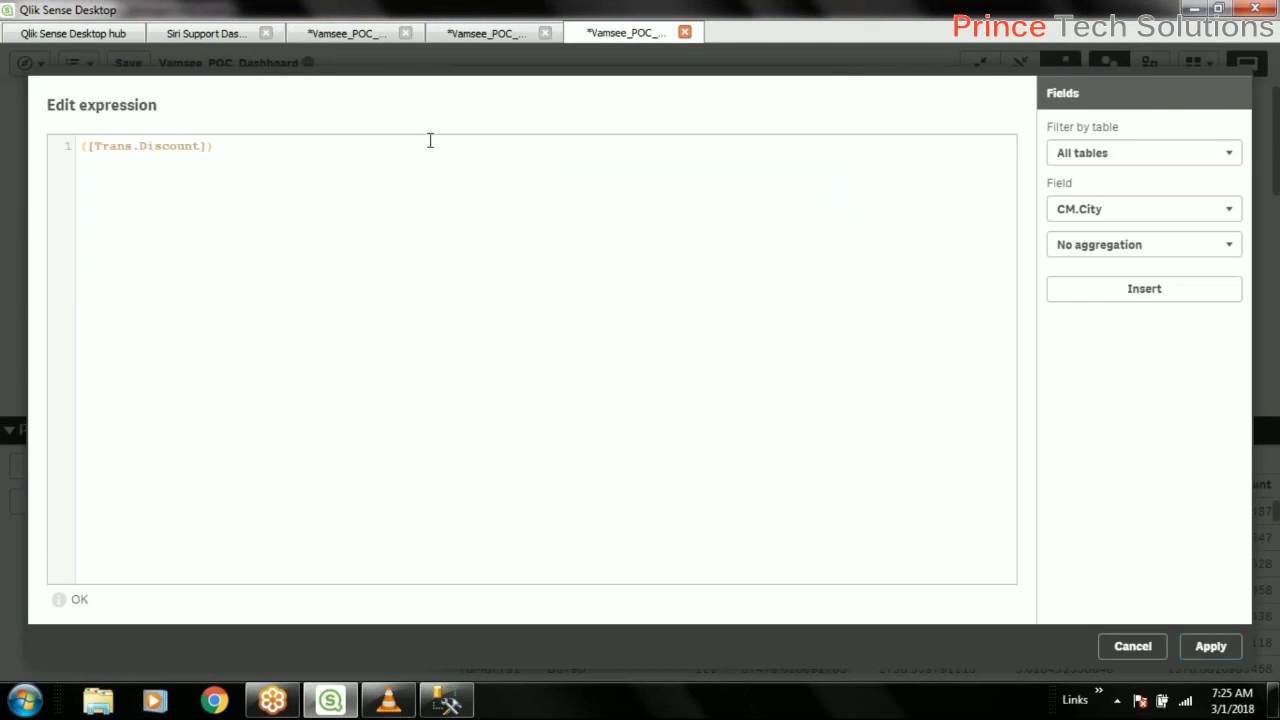
{"action": "type", "text": "=sum"}
{"action": "key", "text": "End"}
{"action": "left_click", "coordinate": [1210, 646]}
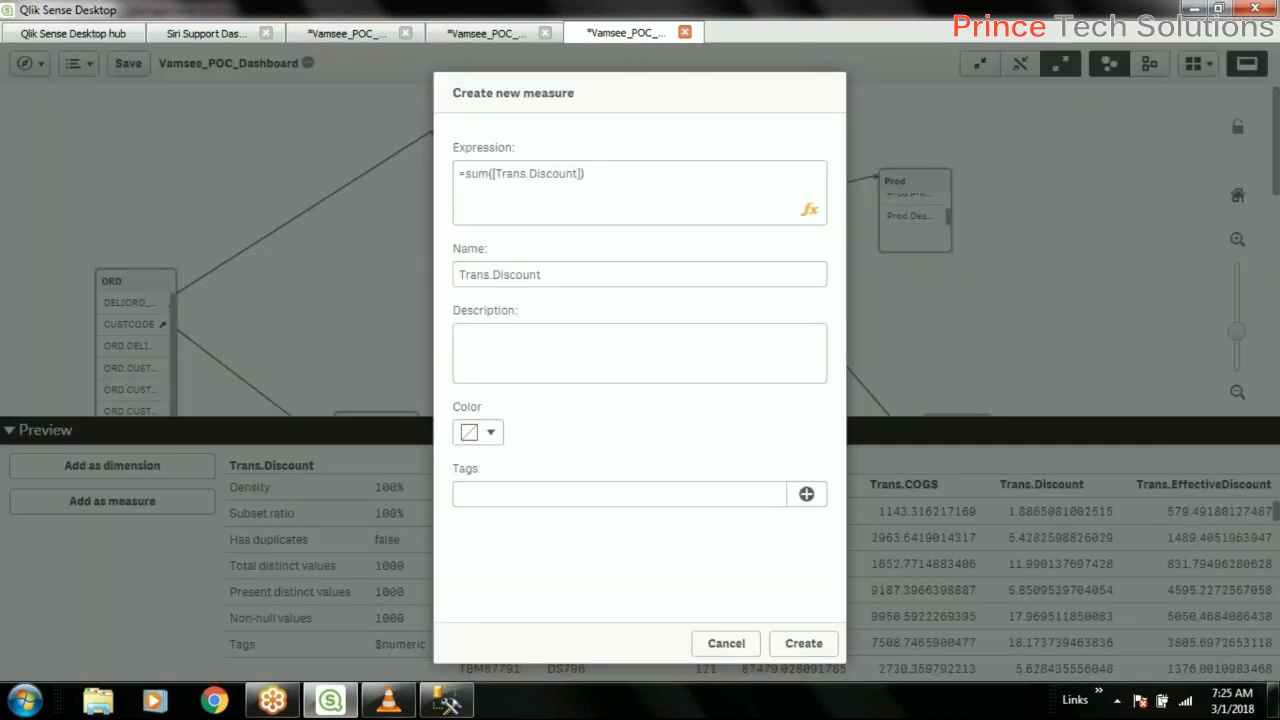
Add the tag Discount to the Trans.Discount measure and create it.
{"action": "left_click", "coordinate": [512, 496]}
{"action": "type", "text": "Di"}
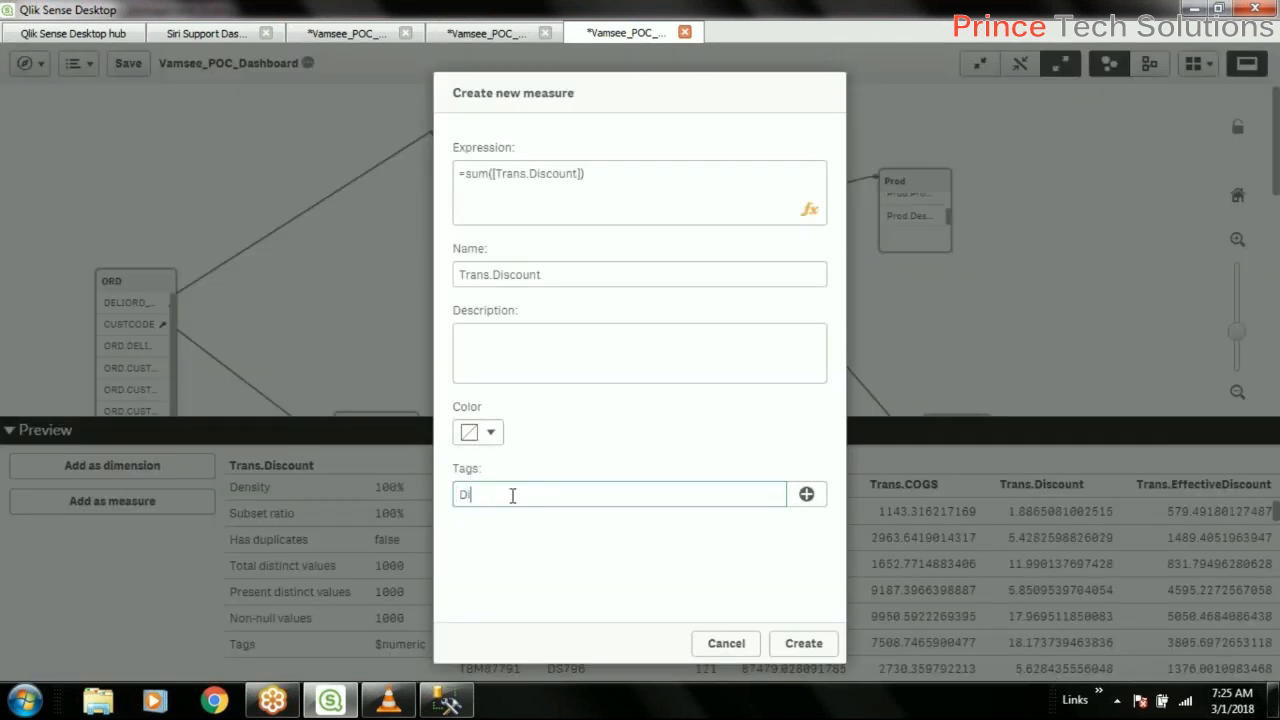
{"action": "type", "text": "scount"}
{"action": "left_click", "coordinate": [806, 494]}
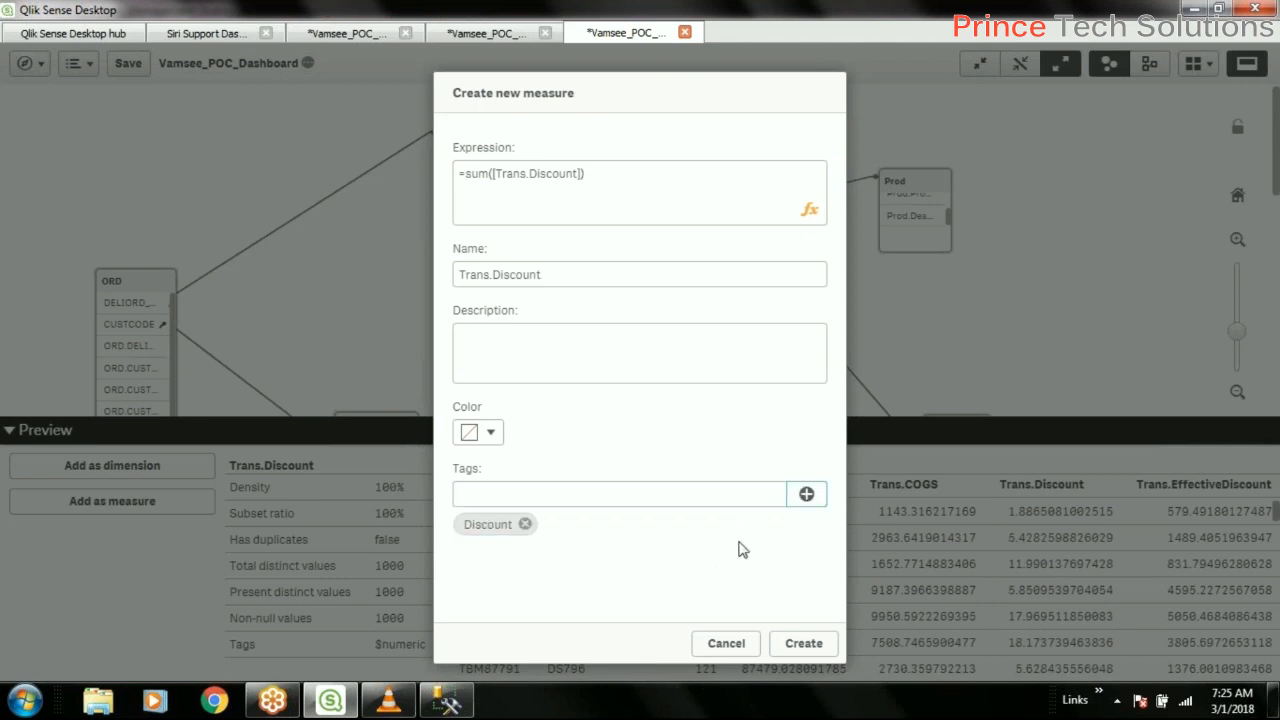
{"action": "left_click", "coordinate": [455, 493]}
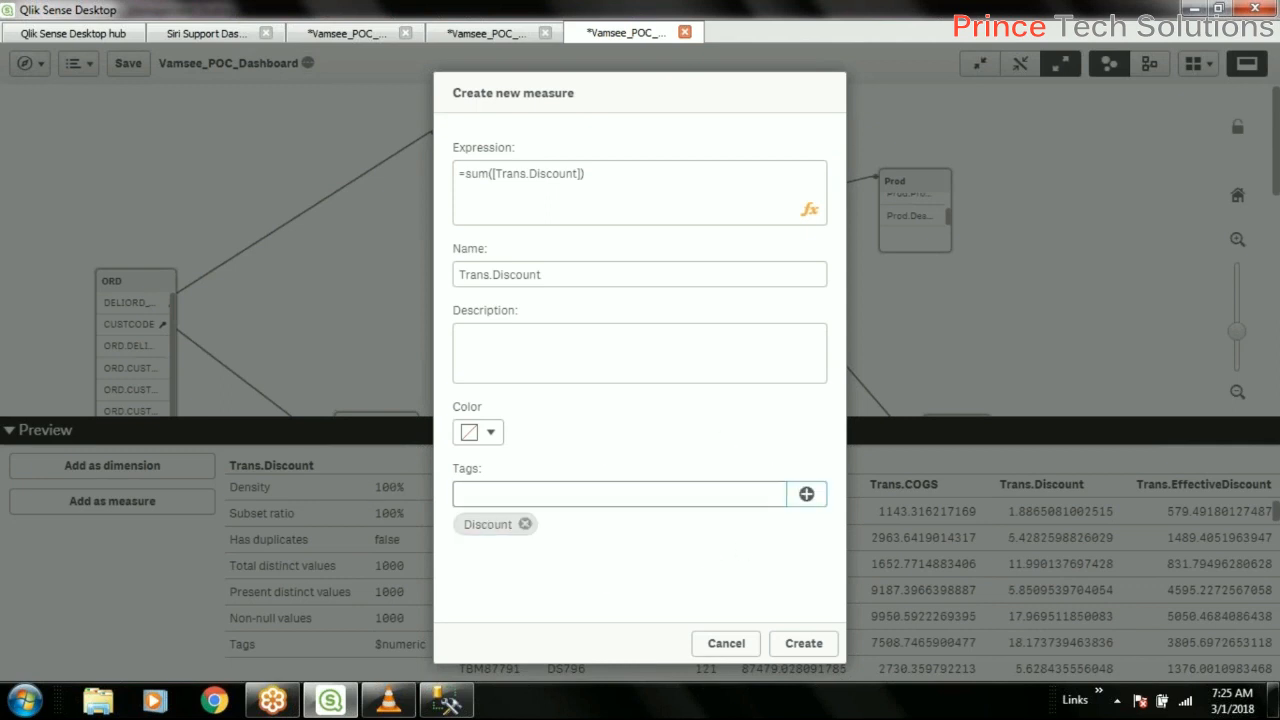
{"action": "left_click", "coordinate": [812, 647]}
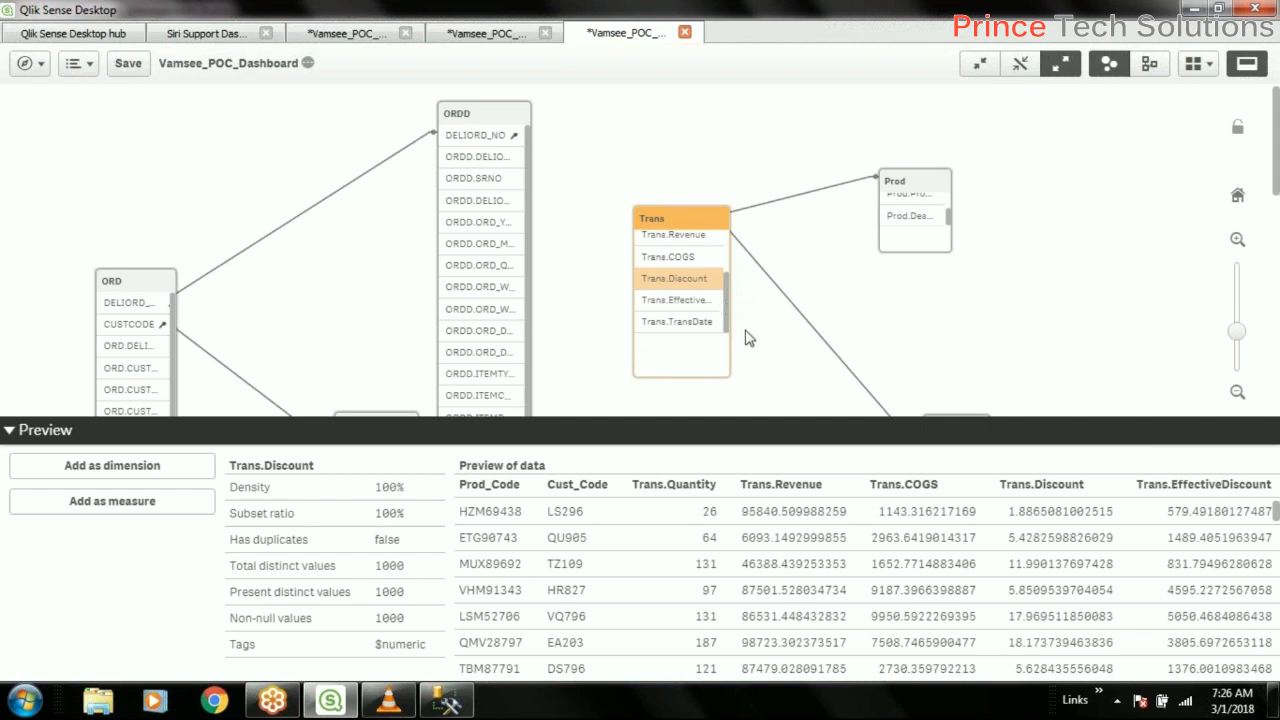
Start a new measure from the Trans.EffectiveDiscount field with the expression =Sum([Trans.EffectiveDiscount]).
{"action": "left_click", "coordinate": [686, 304]}
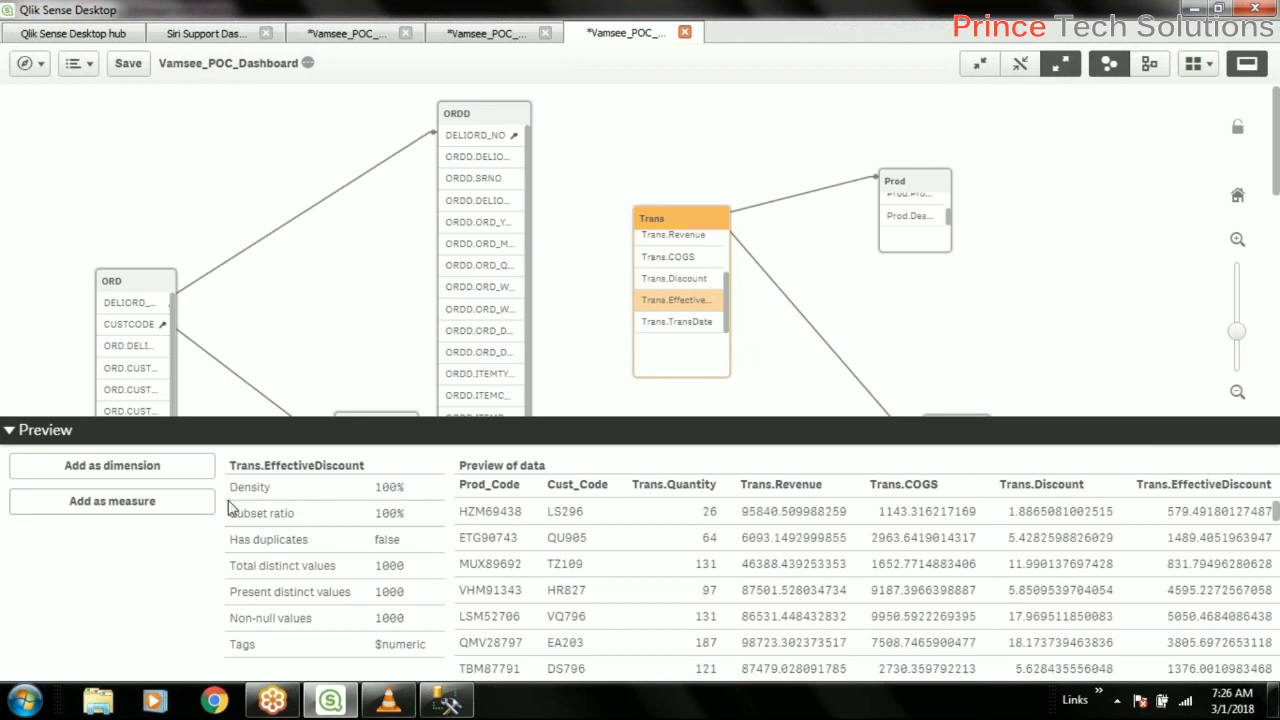
{"action": "left_click", "coordinate": [134, 501]}
{"action": "left_click", "coordinate": [653, 179]}
{"action": "key", "text": "Home"}
{"action": "type", "text": "=Sum"}
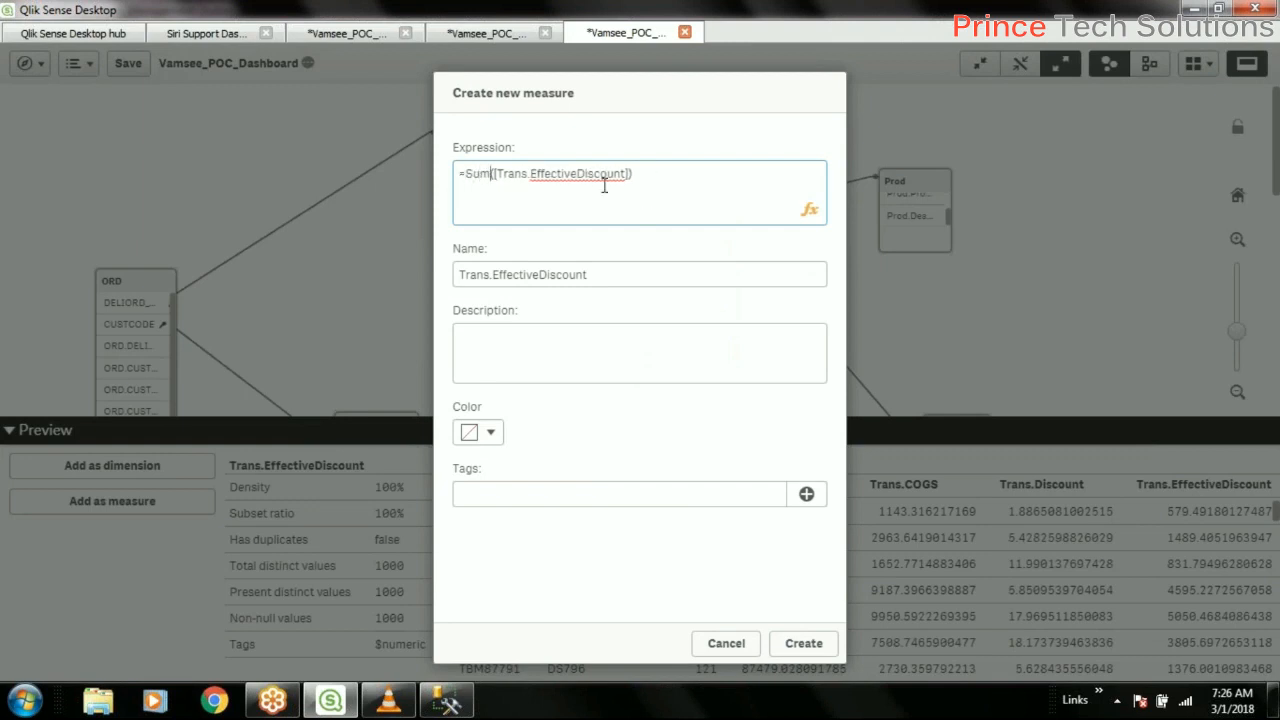
Add the tag Effective Discount to the Trans.EffectiveDiscount measure and create it.
{"action": "double_click", "coordinate": [603, 177]}
{"action": "key", "text": "ctrl+c"}
{"action": "left_click", "coordinate": [540, 494]}
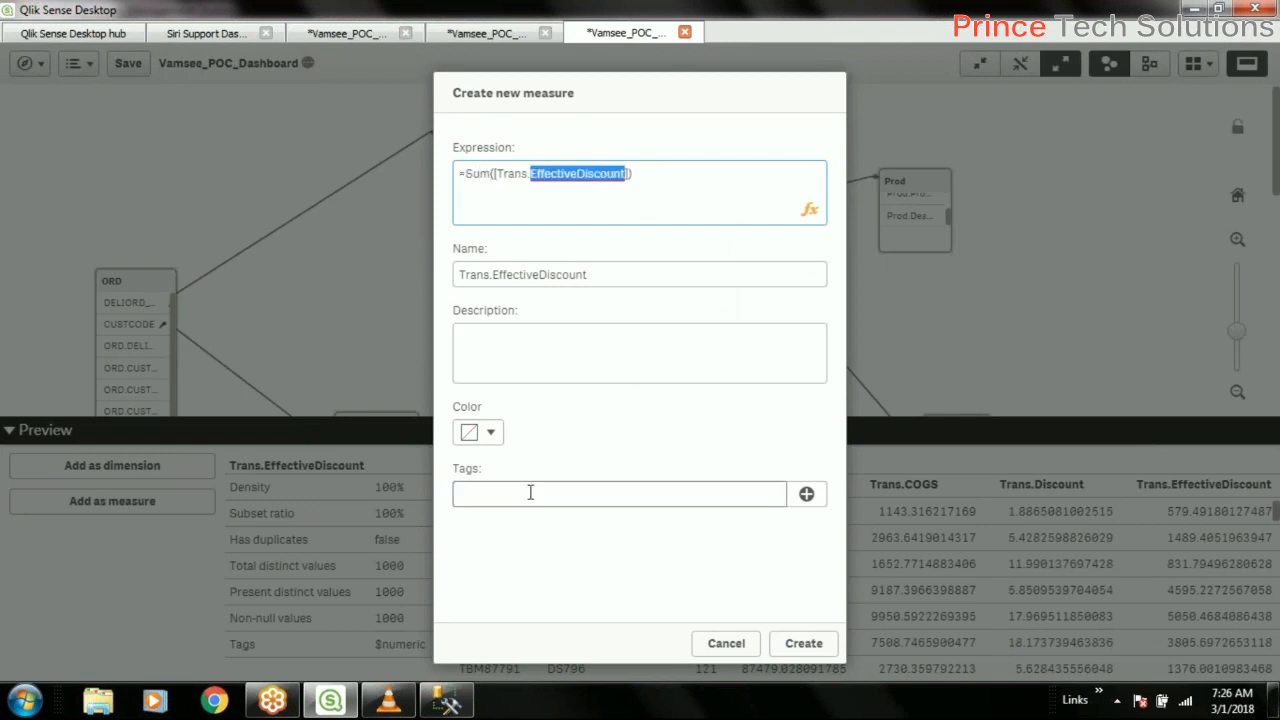
{"action": "key", "text": "ctrl+v"}
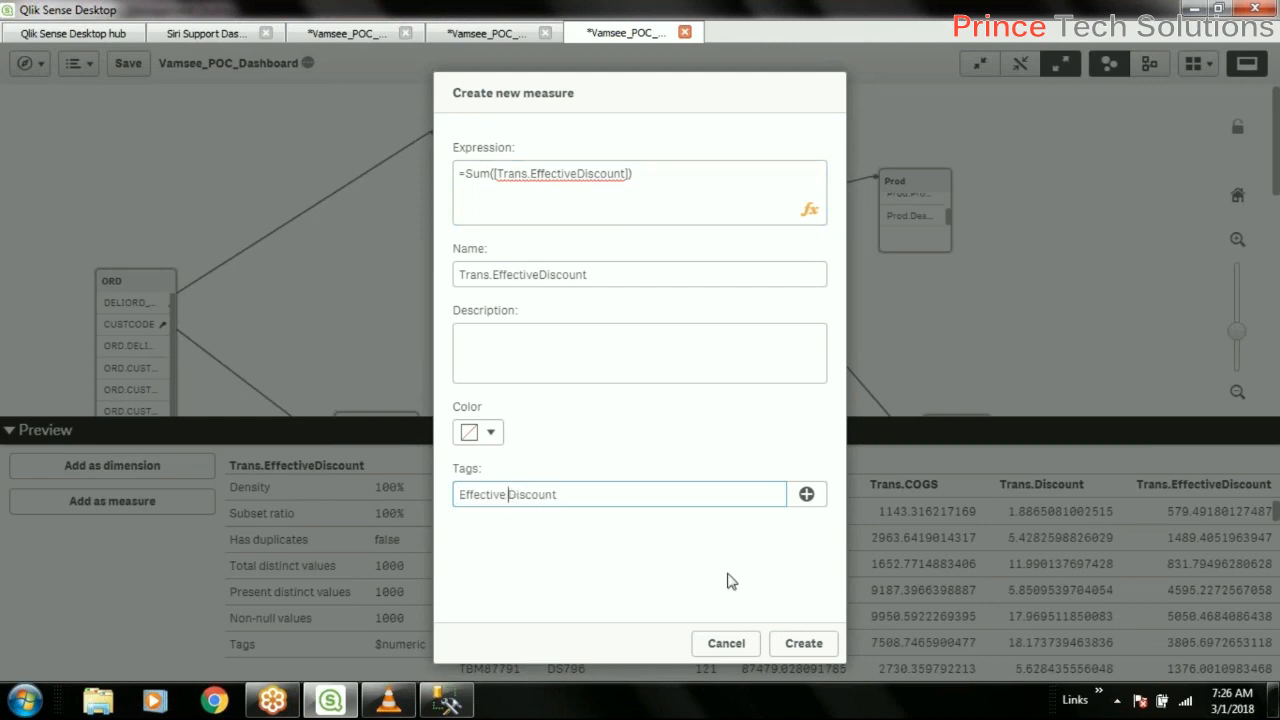
{"action": "left_click", "coordinate": [806, 494]}
{"action": "left_click", "coordinate": [804, 643]}
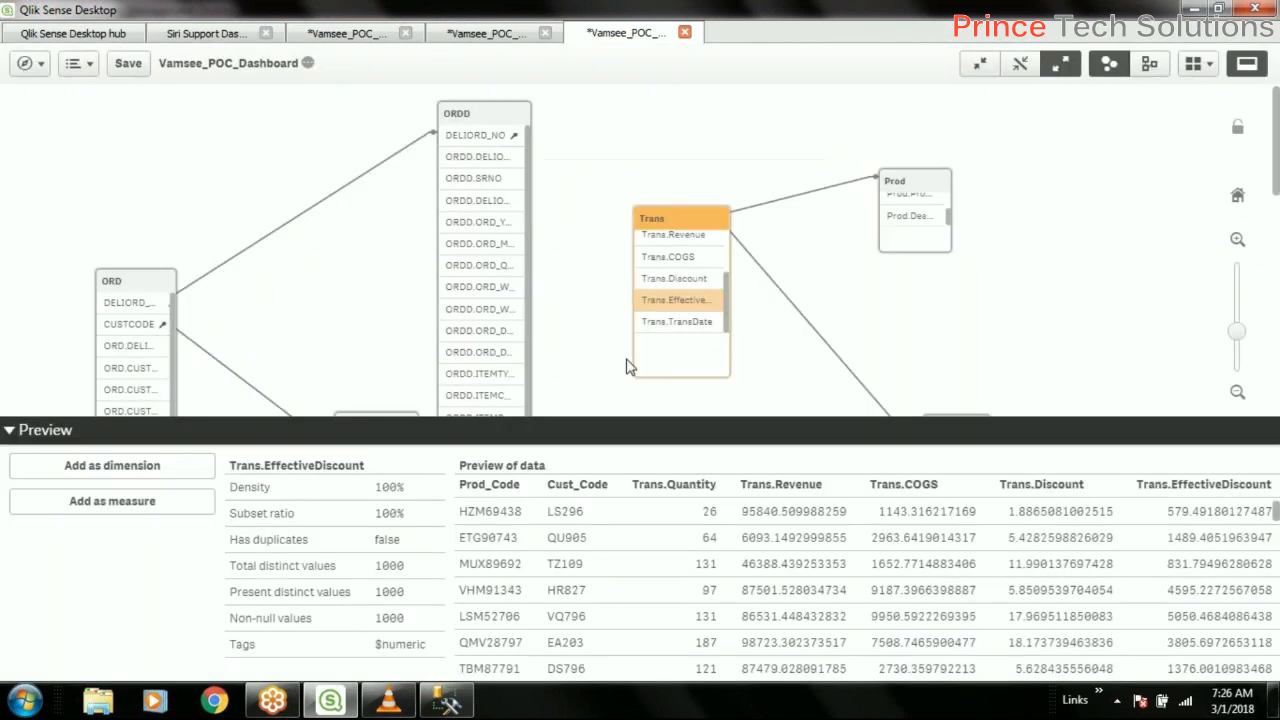
Add a single dimension from the Trans.TransDate field, keeping its default name and leaving the description and tags empty.
{"action": "left_click", "coordinate": [695, 326]}
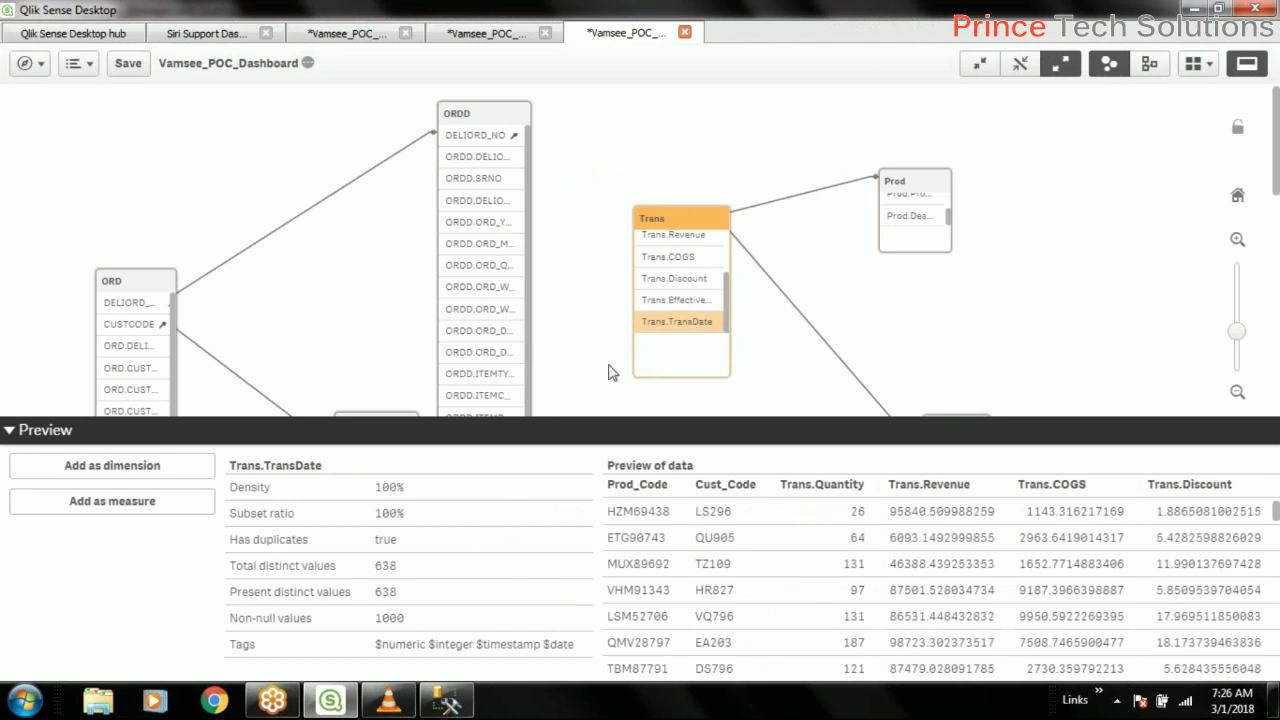
{"action": "left_click", "coordinate": [112, 466]}
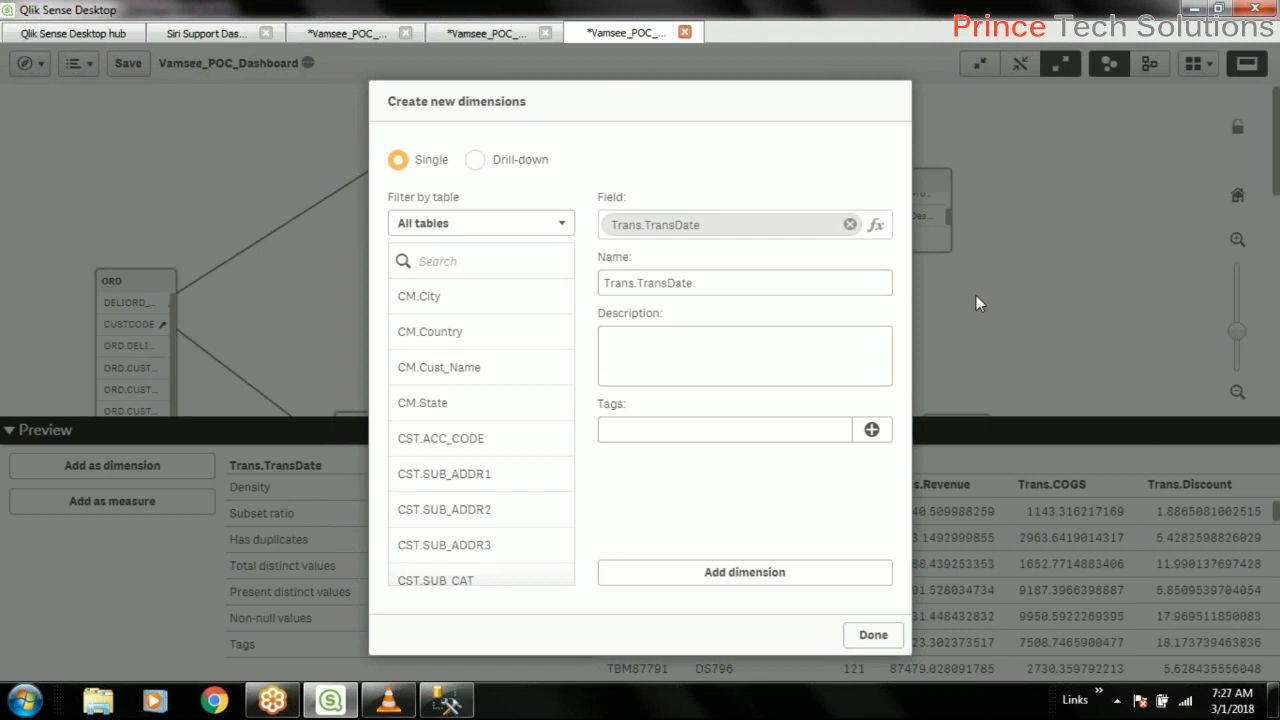
{"action": "left_click", "coordinate": [708, 362]}
{"action": "left_click", "coordinate": [604, 424]}
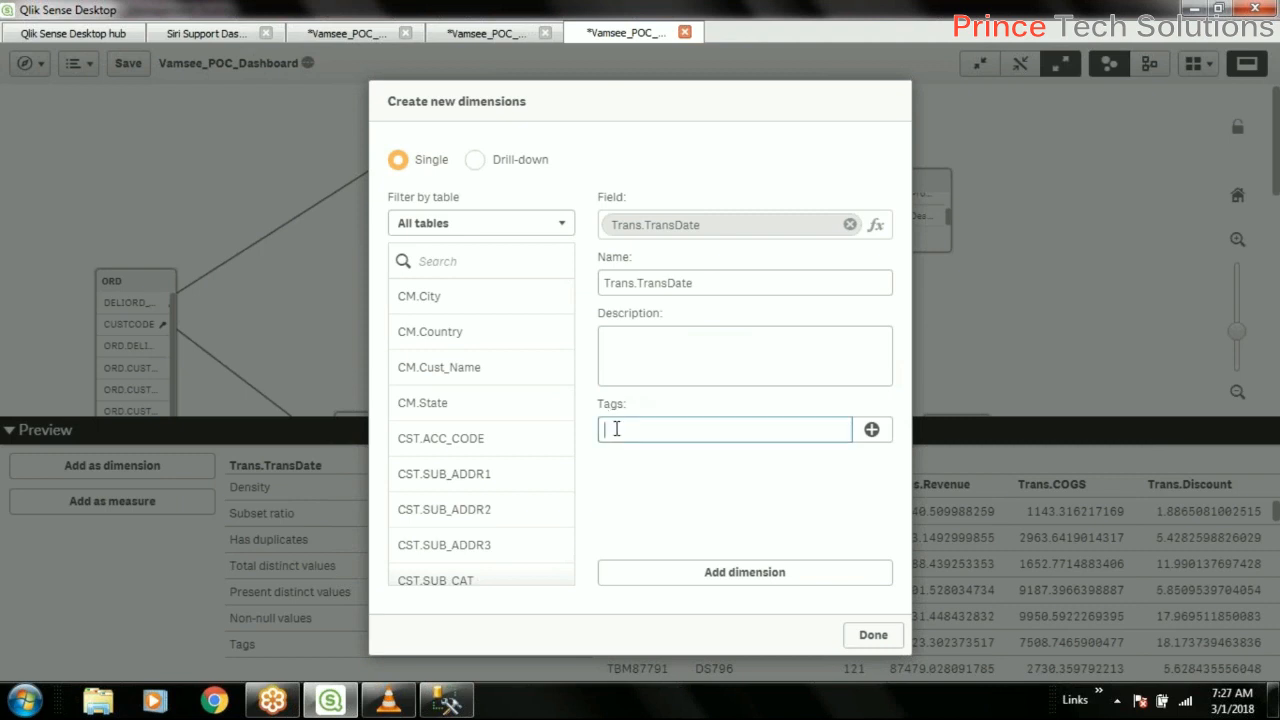
{"action": "left_click", "coordinate": [669, 382]}
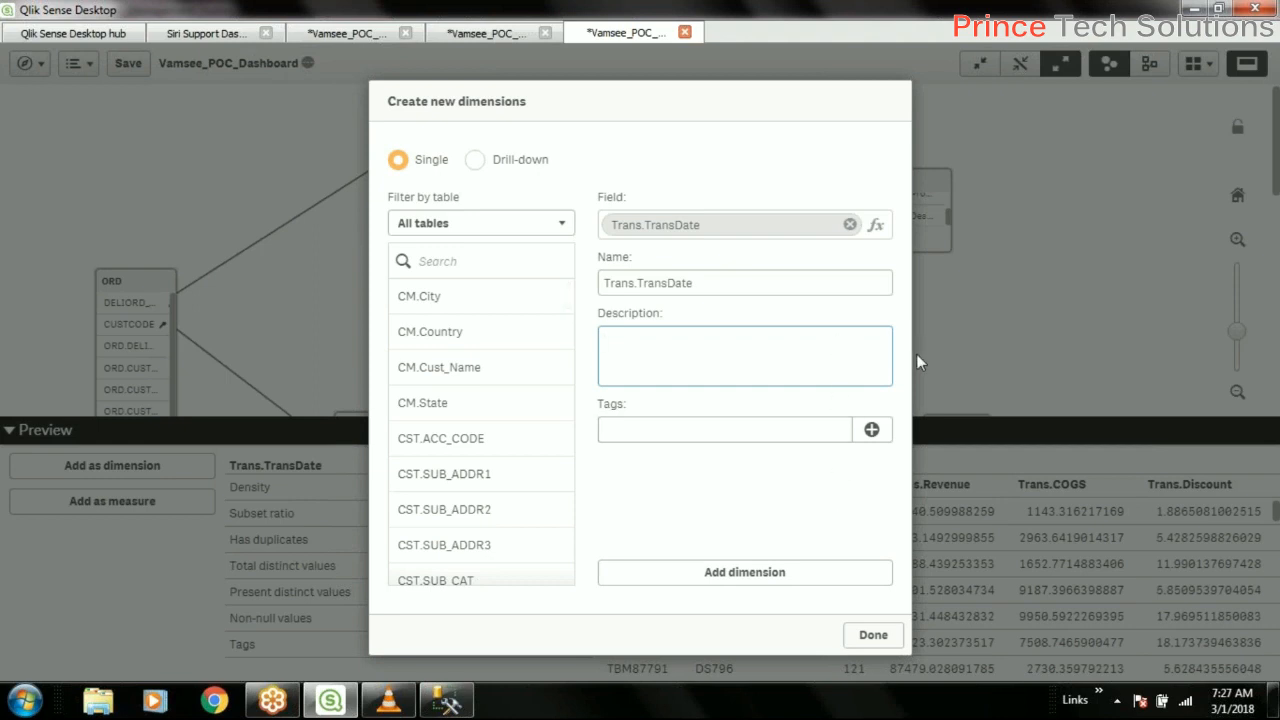
{"action": "right_click", "coordinate": [747, 364]}
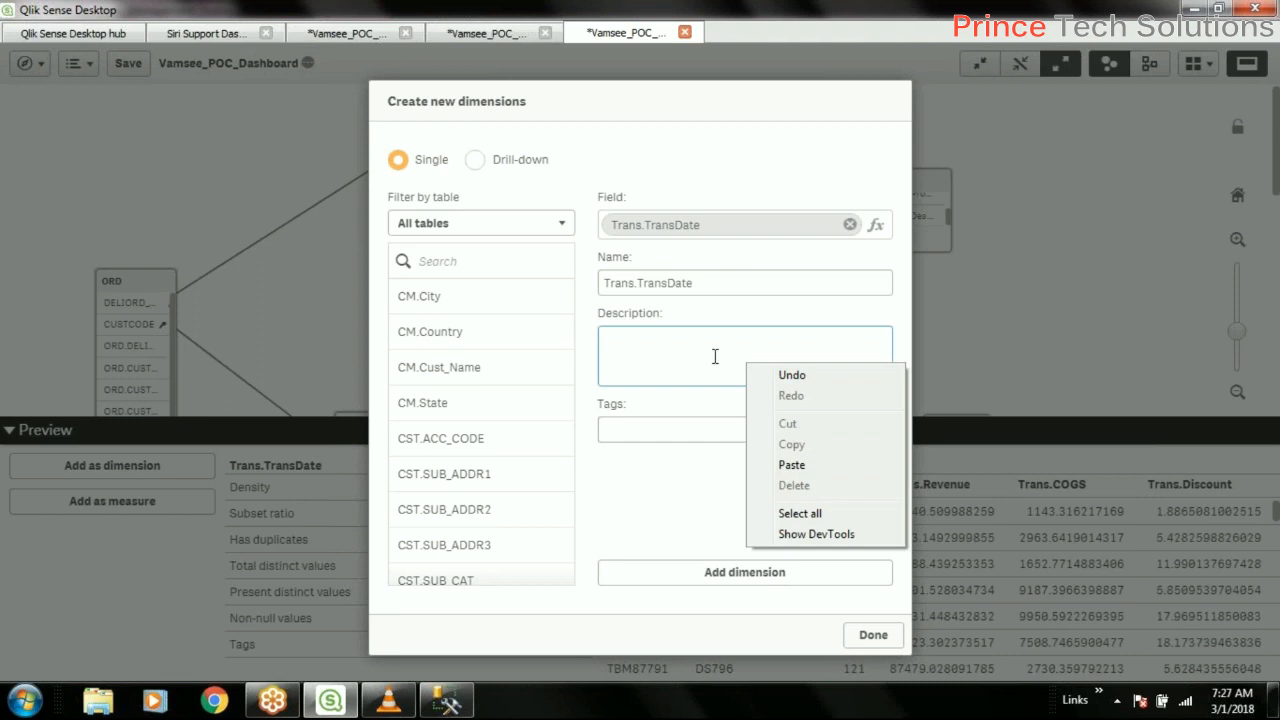
{"action": "left_click", "coordinate": [742, 287]}
{"action": "double_click", "coordinate": [742, 287]}
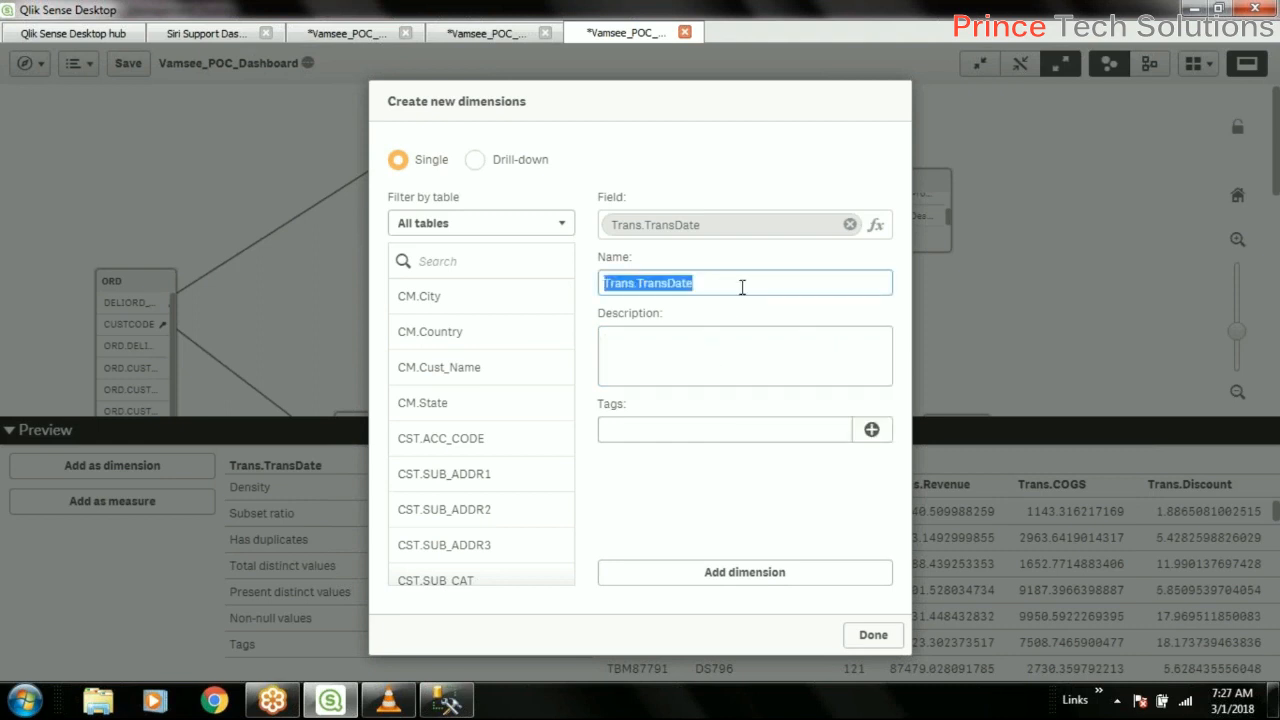
{"action": "left_click", "coordinate": [742, 287]}
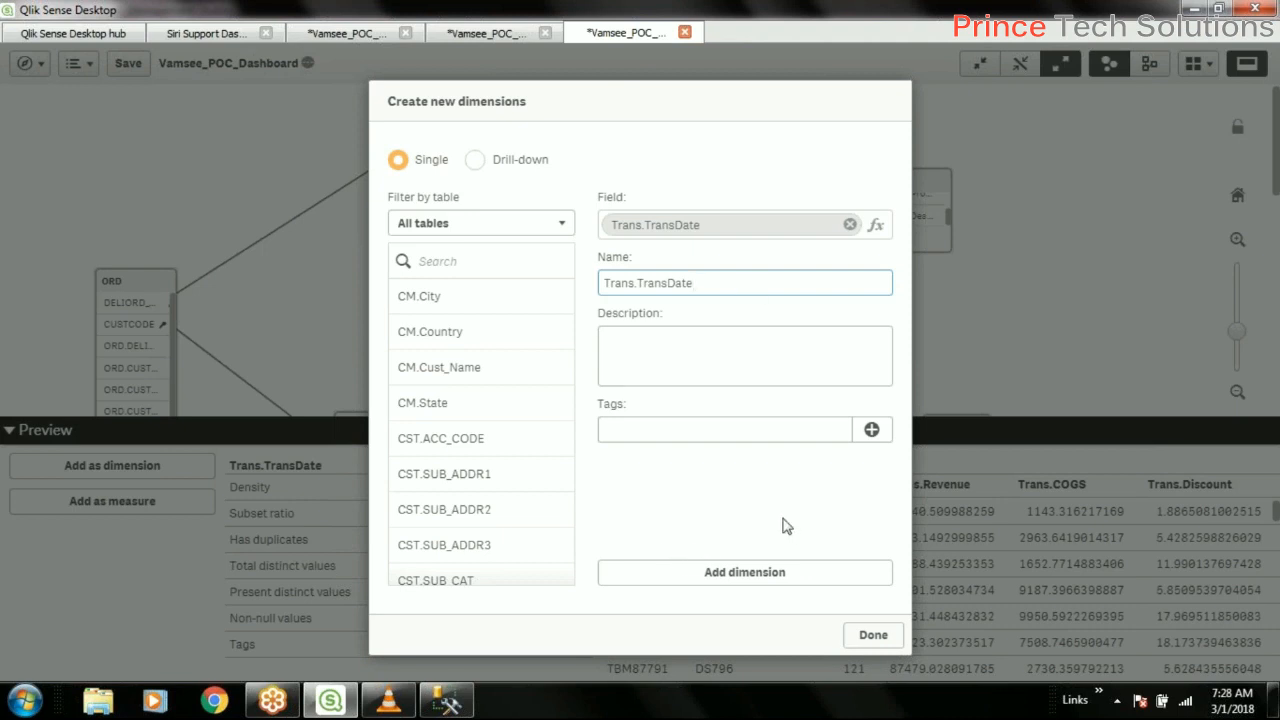
{"action": "left_click", "coordinate": [748, 574]}
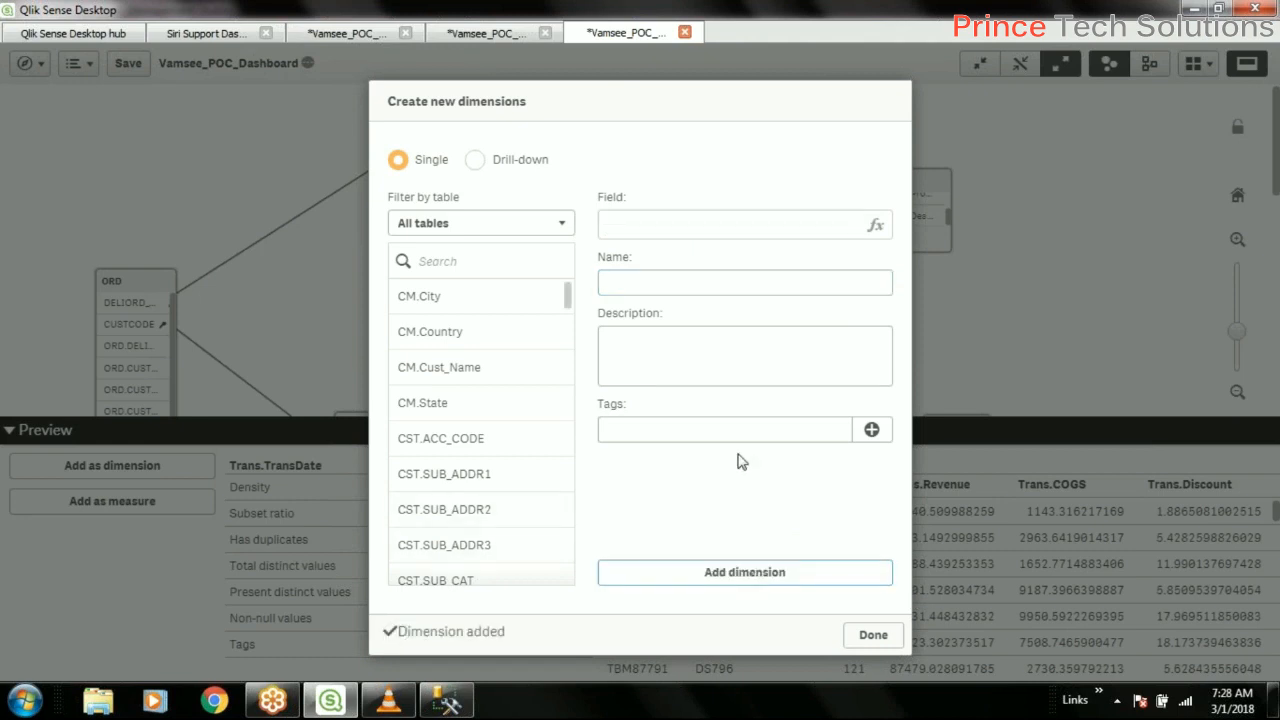
{"action": "left_click", "coordinate": [873, 634]}
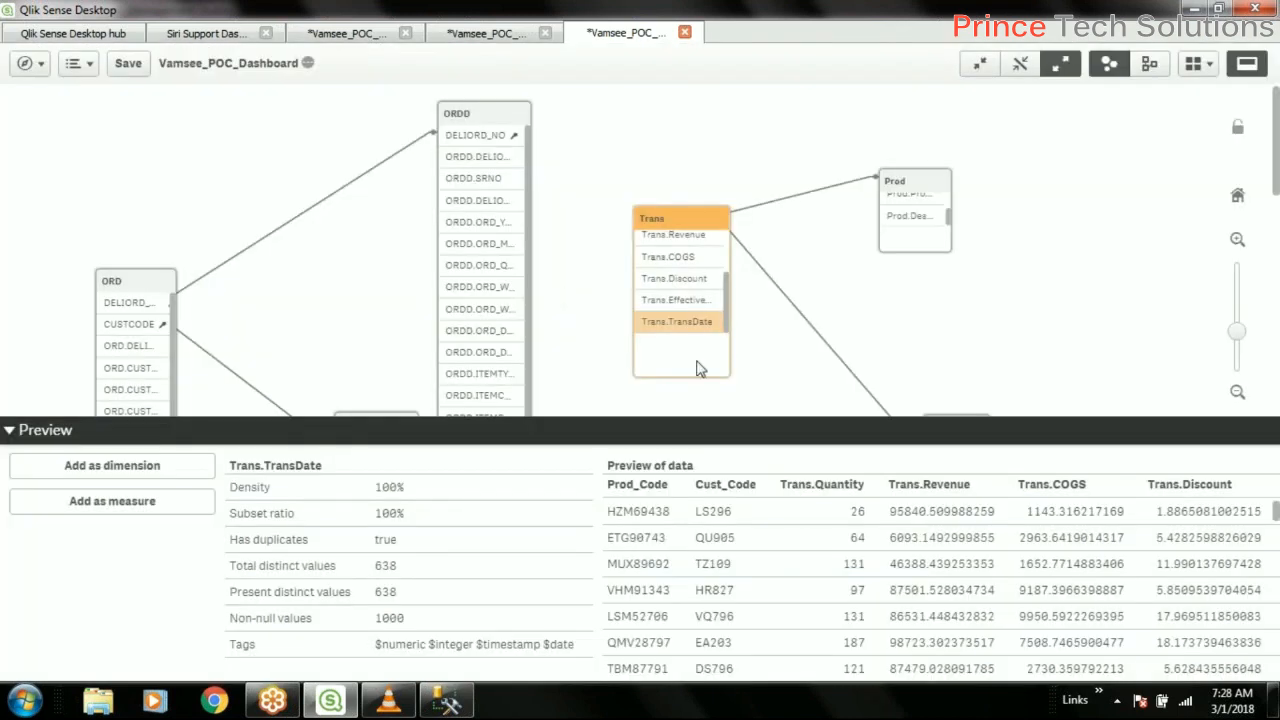
Start a second dimension from the Trans.TransDate field and set its expression to =Year[Trans.TransDate].
{"action": "left_click", "coordinate": [115, 466]}
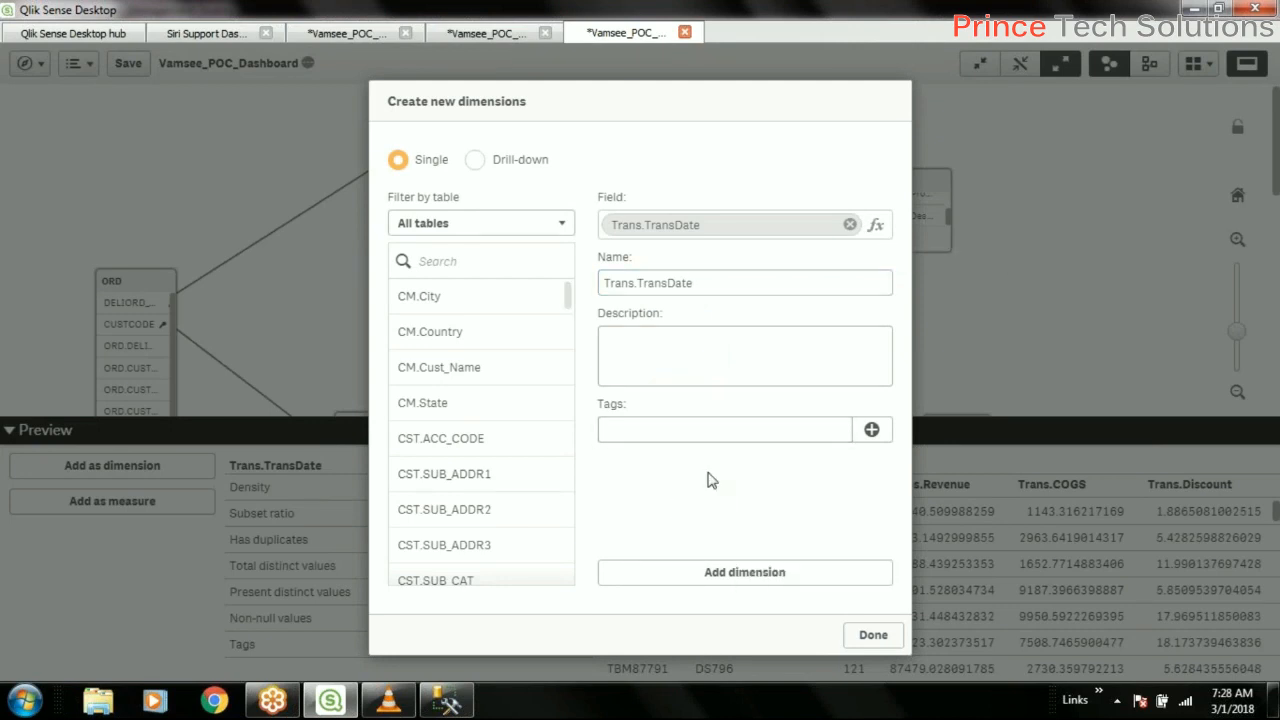
{"action": "left_click", "coordinate": [876, 224]}
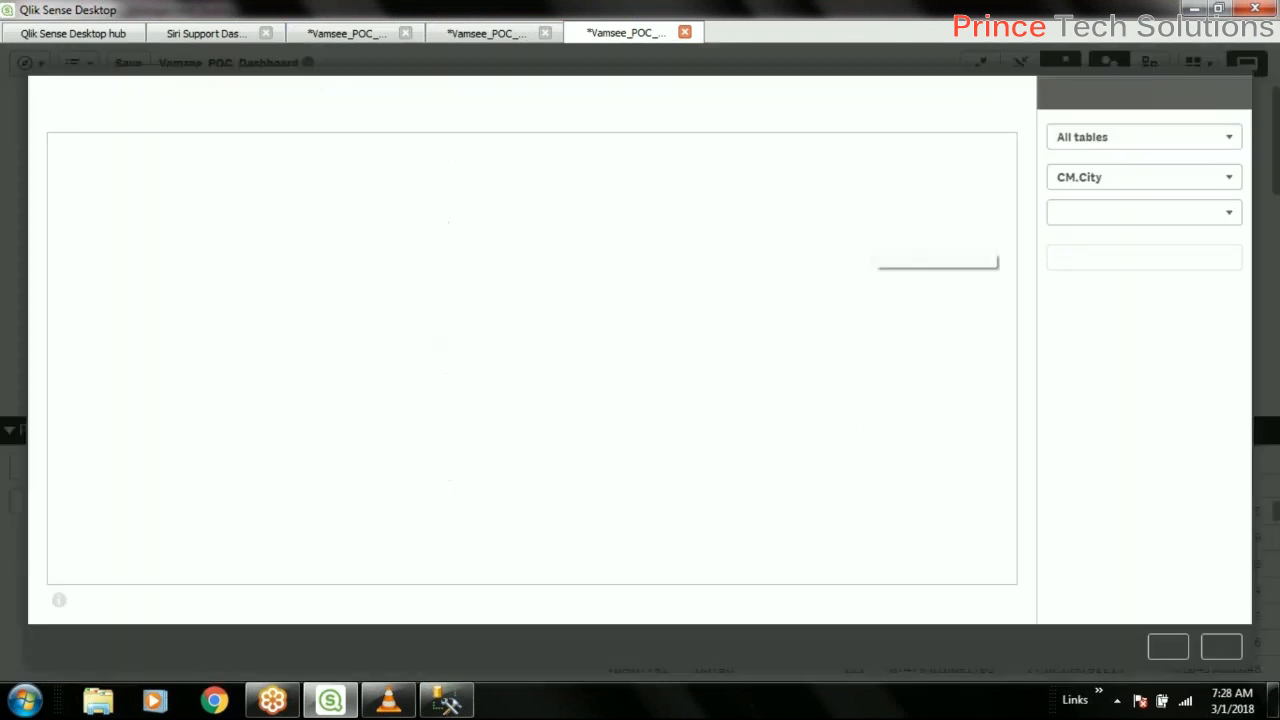
{"action": "key", "text": "Home"}
{"action": "key", "text": "Right"}
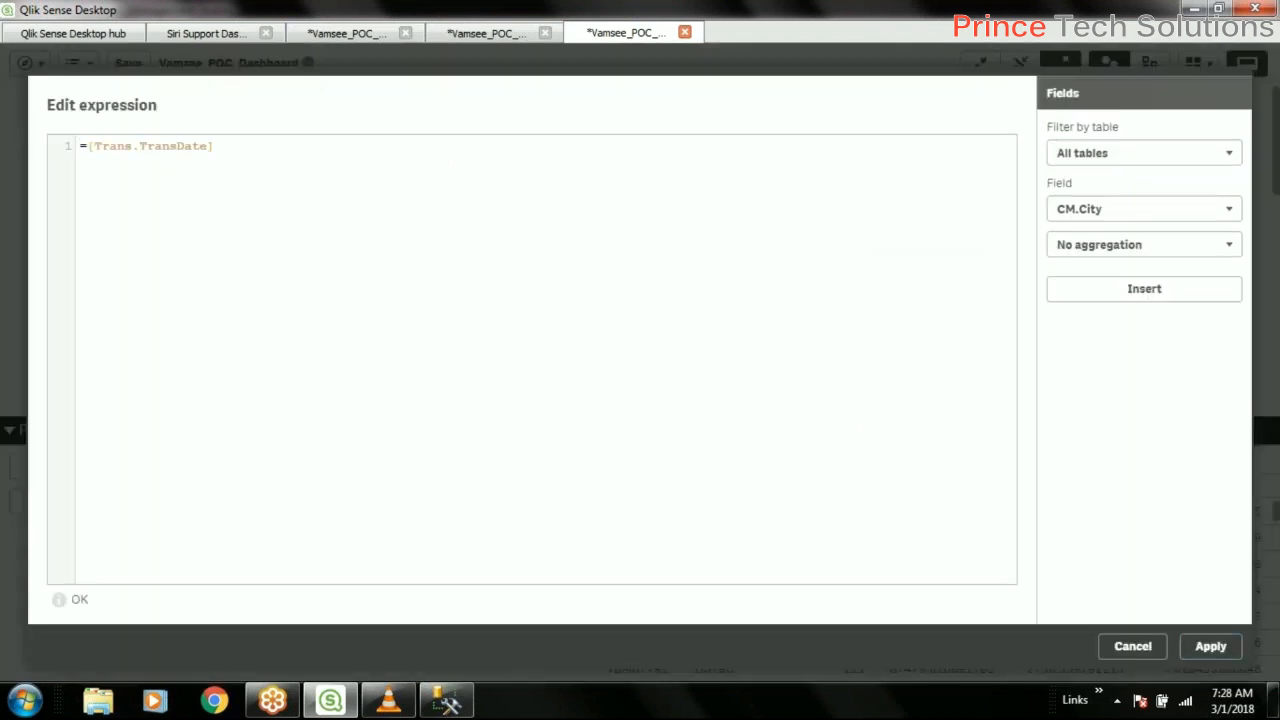
{"action": "type", "text": "Year"}
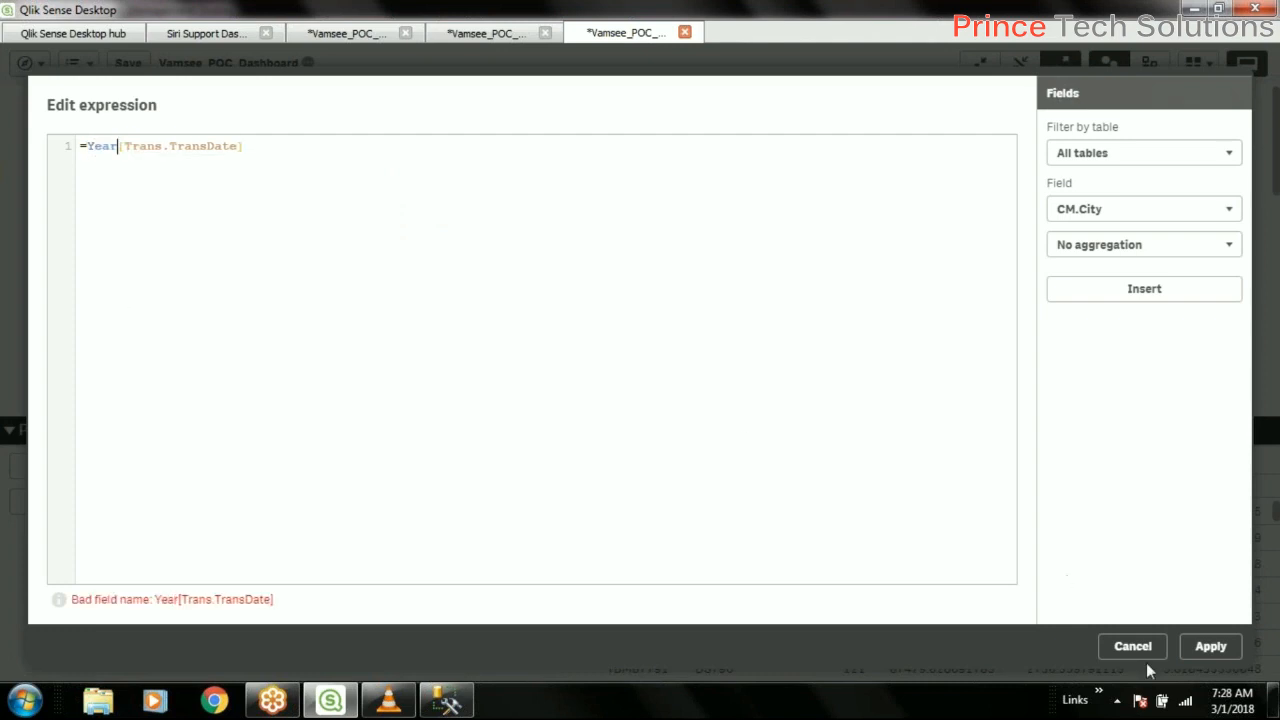
{"action": "left_click", "coordinate": [1211, 647]}
Name the new dimension Year, tag it Year, and add it to the master dimensions.
{"action": "left_click", "coordinate": [675, 286]}
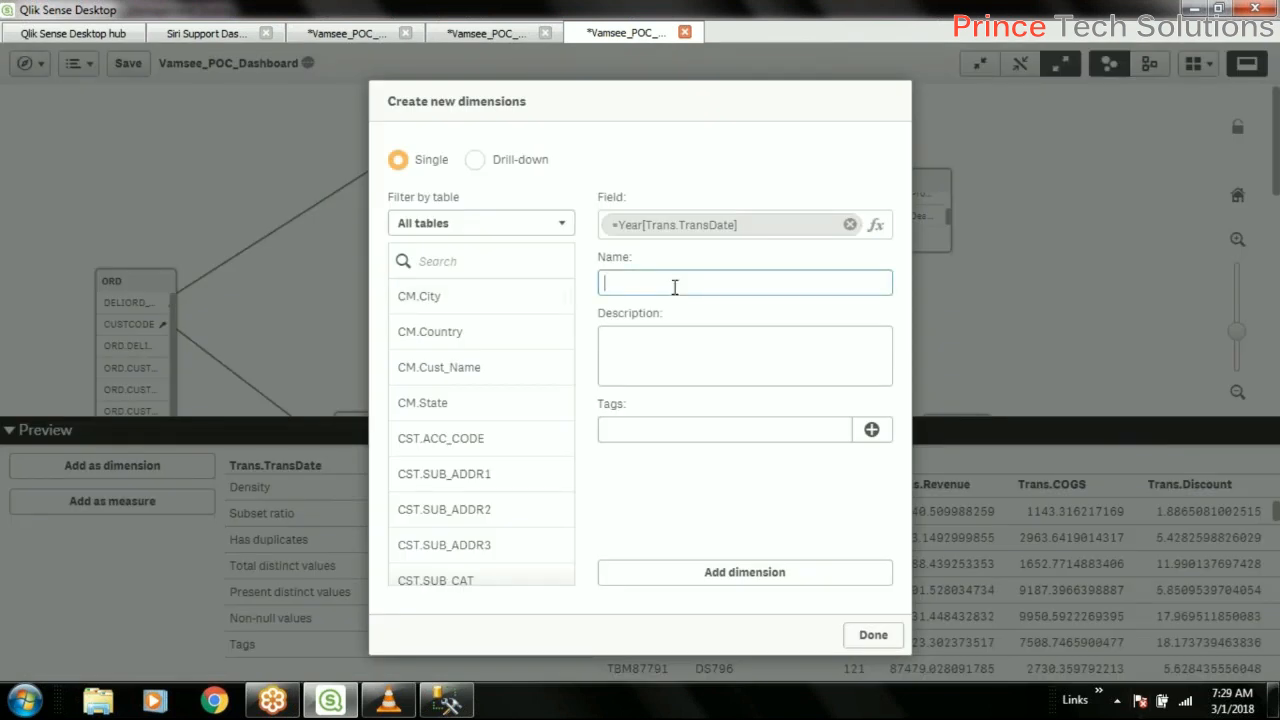
{"action": "type", "text": "T"}
{"action": "key", "text": "BackSpace"}
{"action": "type", "text": "Year"}
{"action": "left_click", "coordinate": [736, 430]}
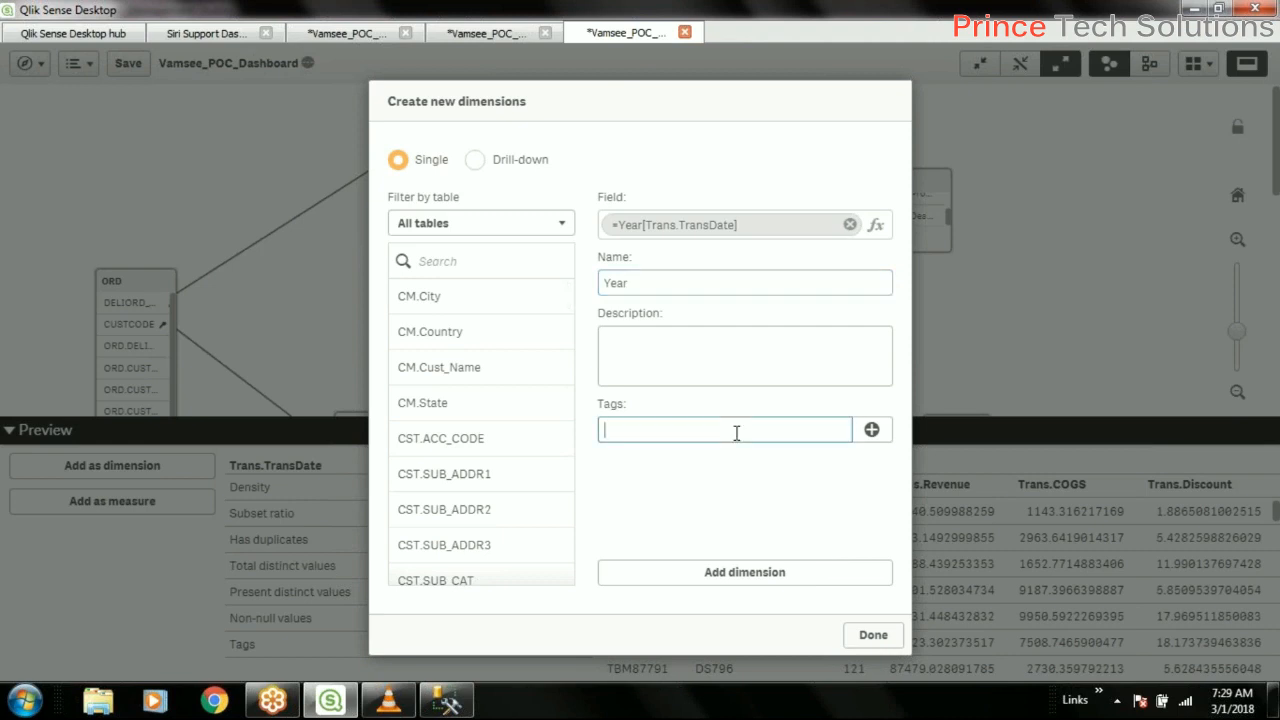
{"action": "type", "text": "Year"}
{"action": "left_click", "coordinate": [871, 429]}
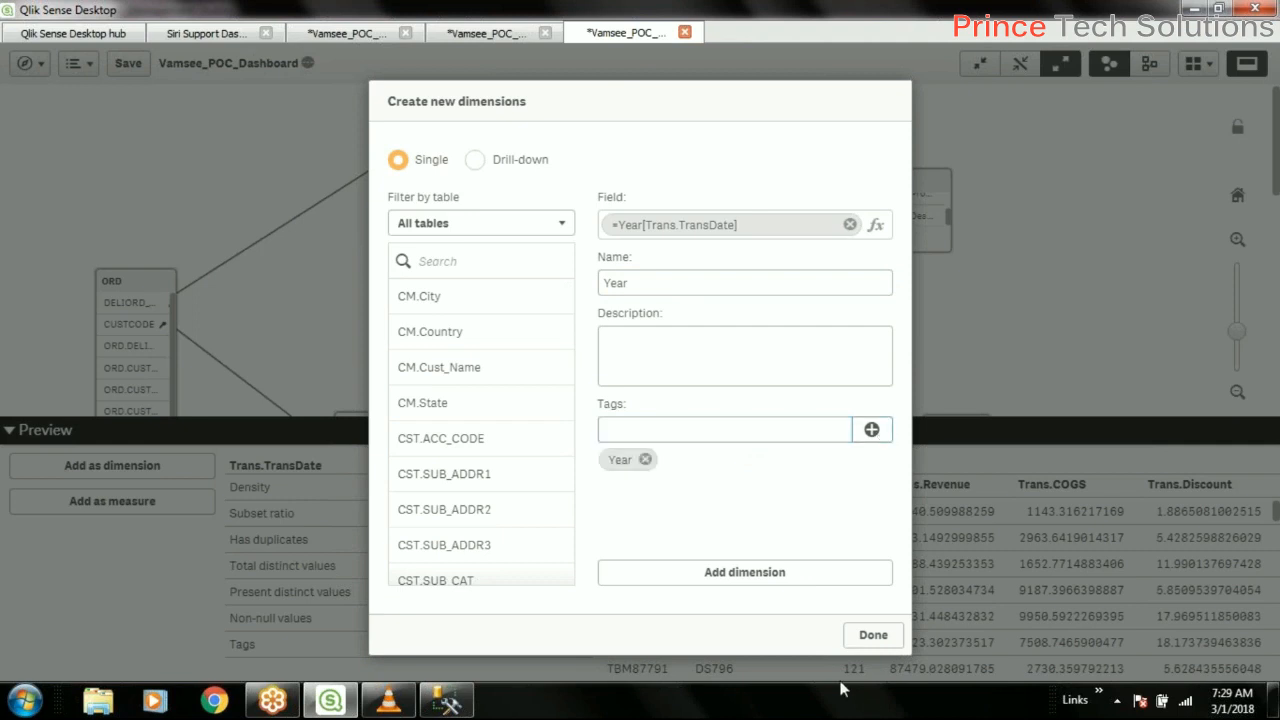
{"action": "left_click", "coordinate": [767, 576]}
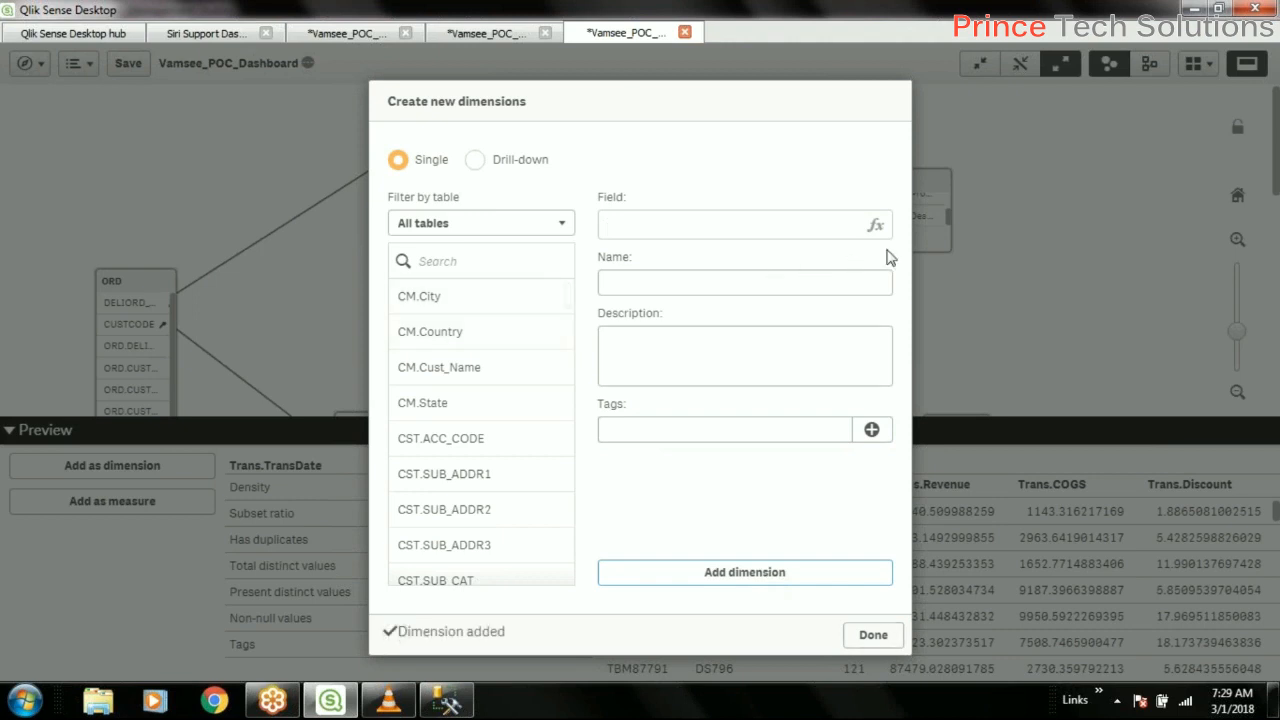
{"action": "left_click", "coordinate": [873, 636]}
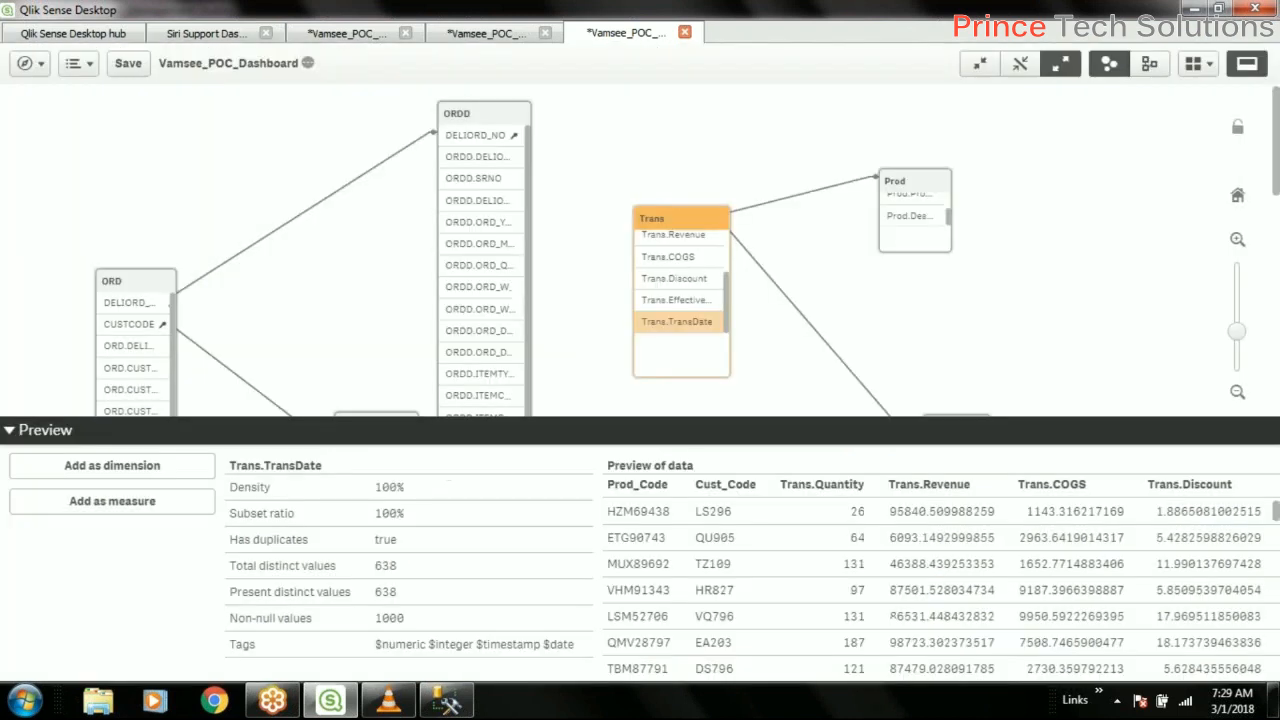
Start a new single dimension from the Trans.TransDate field and set its expression to =Month[Trans.TransDate].
{"action": "left_click", "coordinate": [122, 468]}
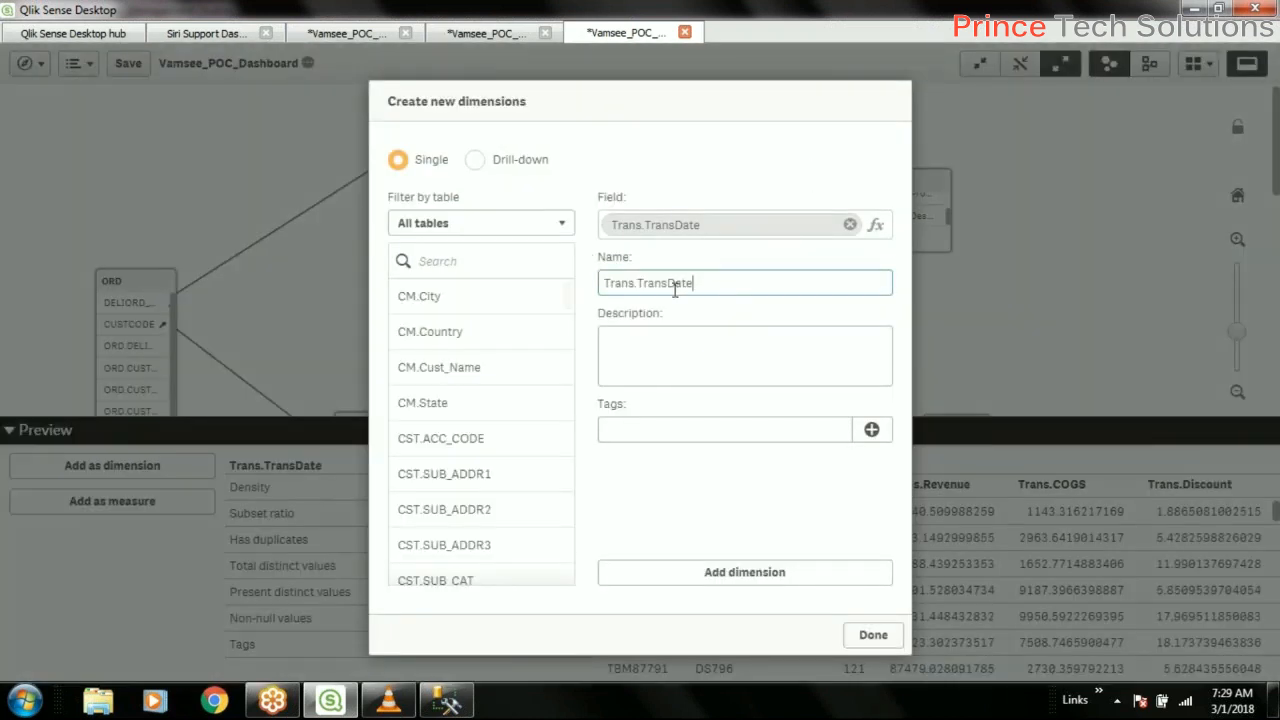
{"action": "double_click", "coordinate": [662, 283]}
{"action": "left_click", "coordinate": [726, 351]}
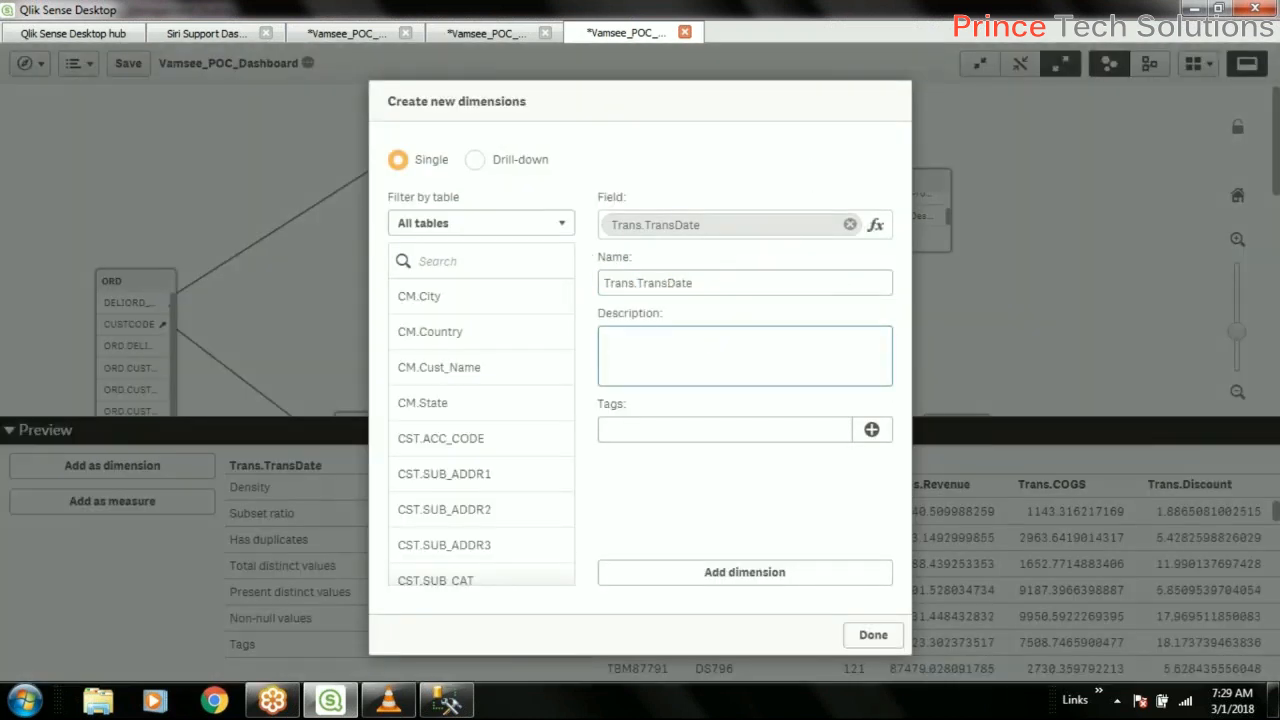
{"action": "left_click", "coordinate": [875, 224]}
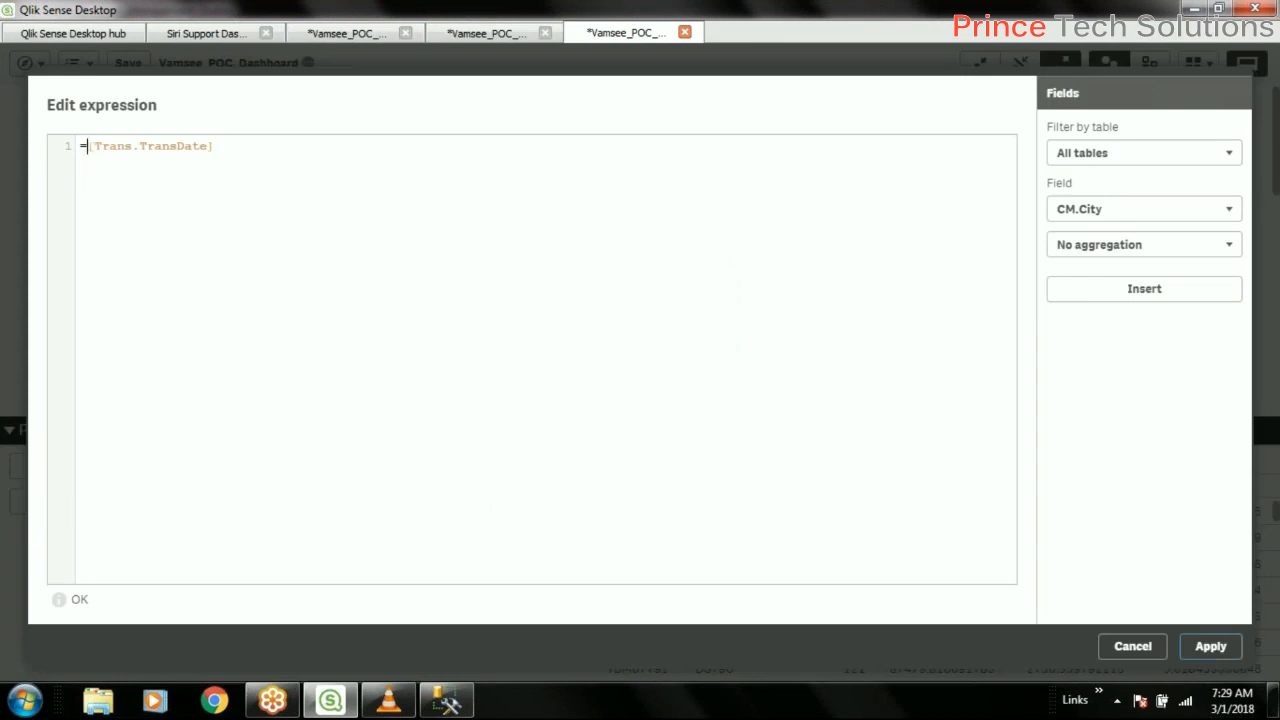
{"action": "type", "text": "Mont"}
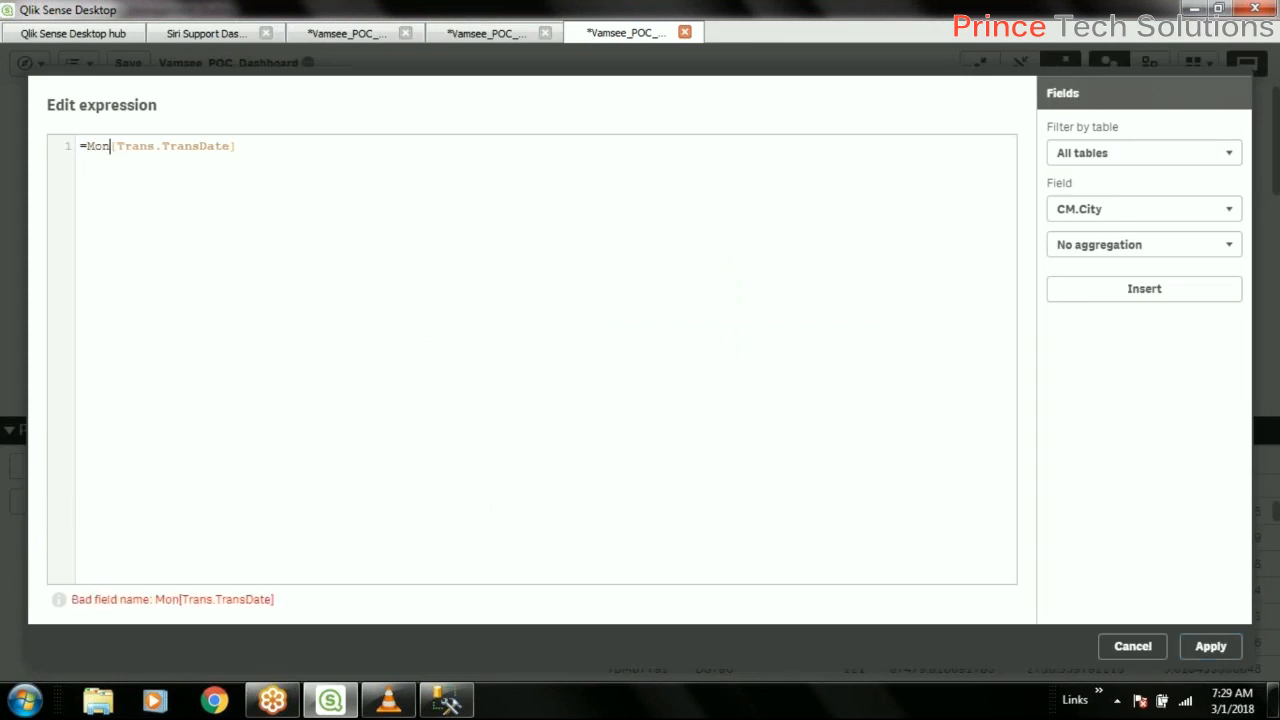
{"action": "type", "text": "h"}
{"action": "left_click", "coordinate": [529, 360]}
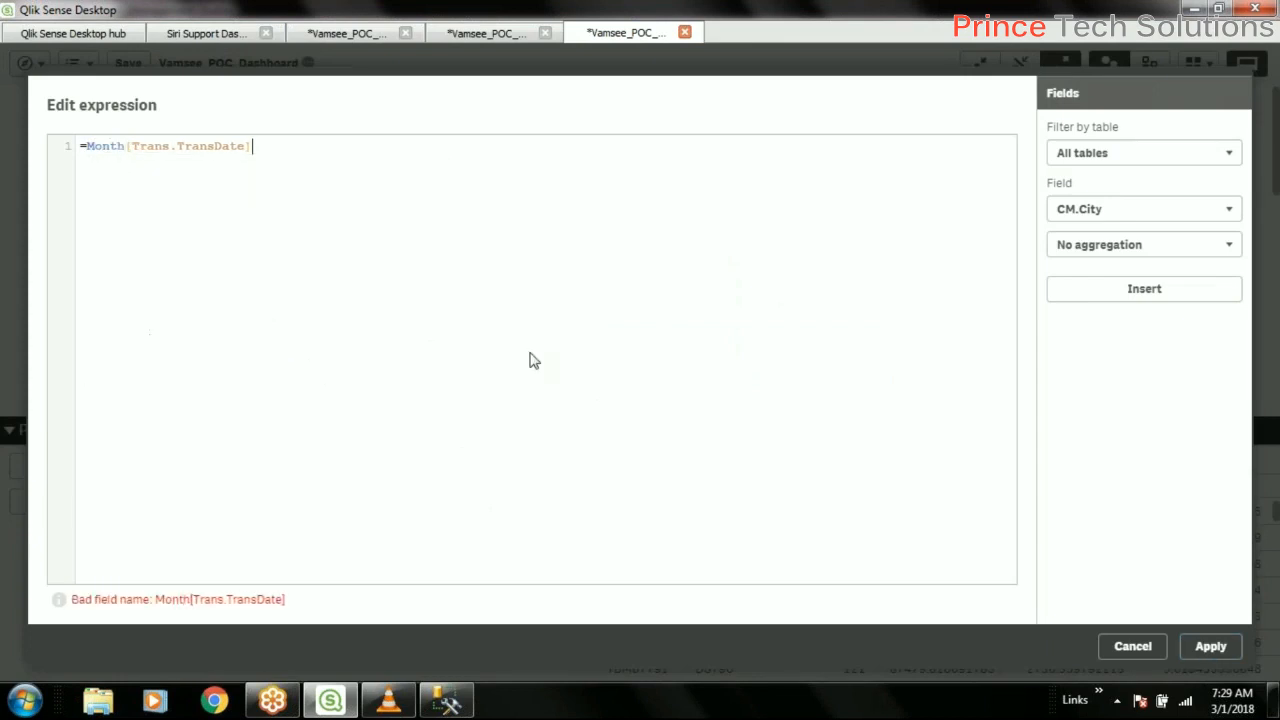
{"action": "left_click", "coordinate": [1238, 640]}
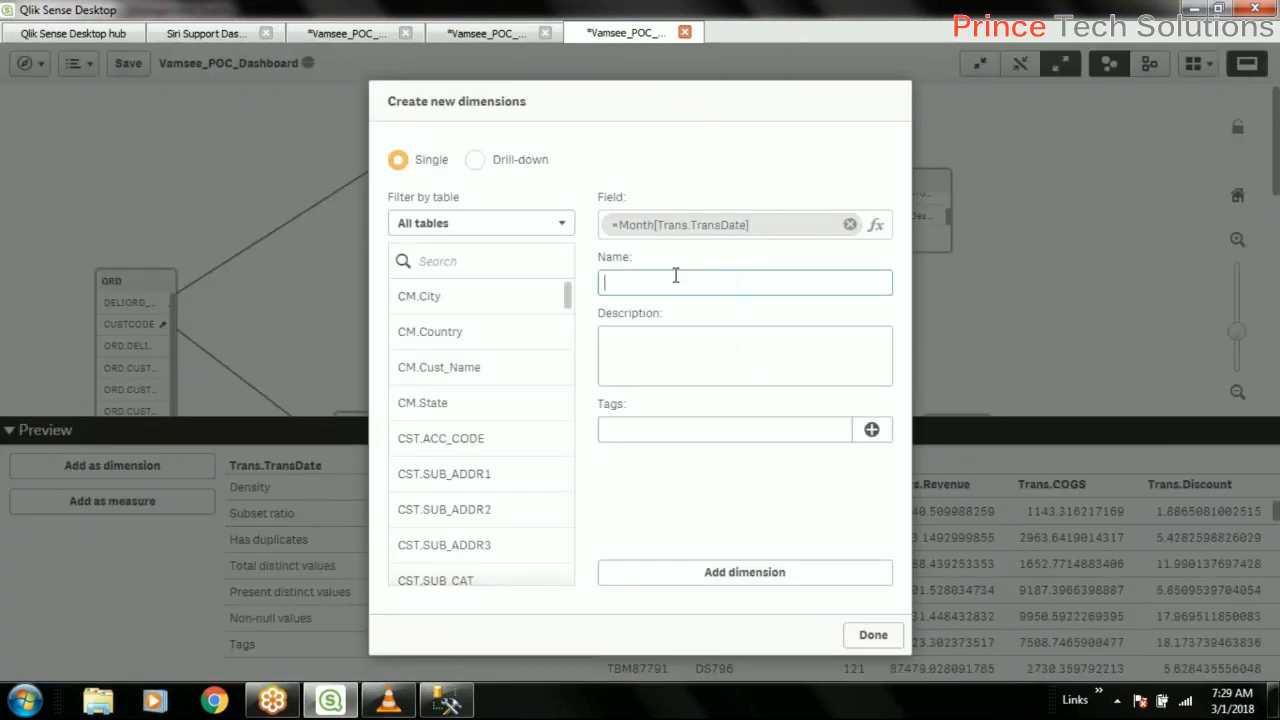
Name the new dimension Month, enter Month as its tag, add it, and finish creating dimensions.
{"action": "type", "text": "MOnth"}
{"action": "left_click", "coordinate": [621, 285]}
{"action": "key", "text": "BackSpace"}
{"action": "type", "text": "onth"}
{"action": "left_click", "coordinate": [690, 430]}
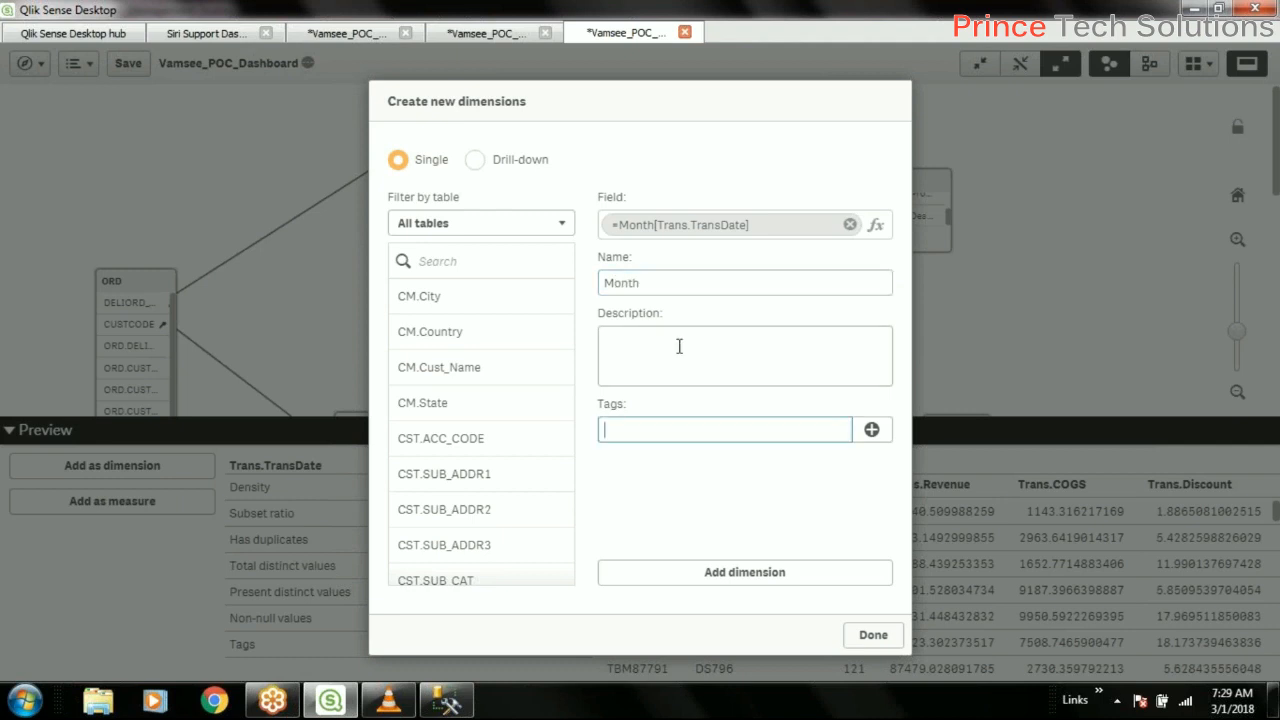
{"action": "double_click", "coordinate": [623, 284]}
{"action": "key", "text": "ctrl+c"}
{"action": "left_click", "coordinate": [672, 428]}
{"action": "key", "text": "ctrl+v"}
{"action": "left_click", "coordinate": [758, 580]}
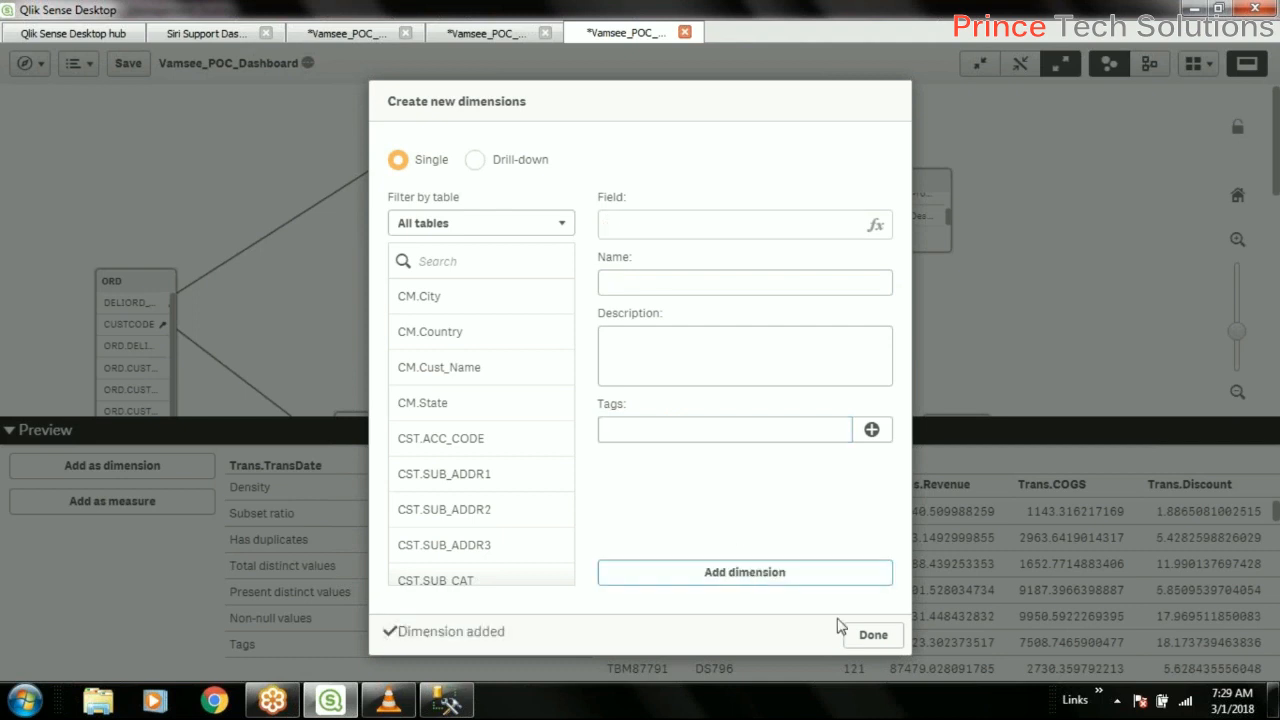
{"action": "left_click", "coordinate": [870, 634]}
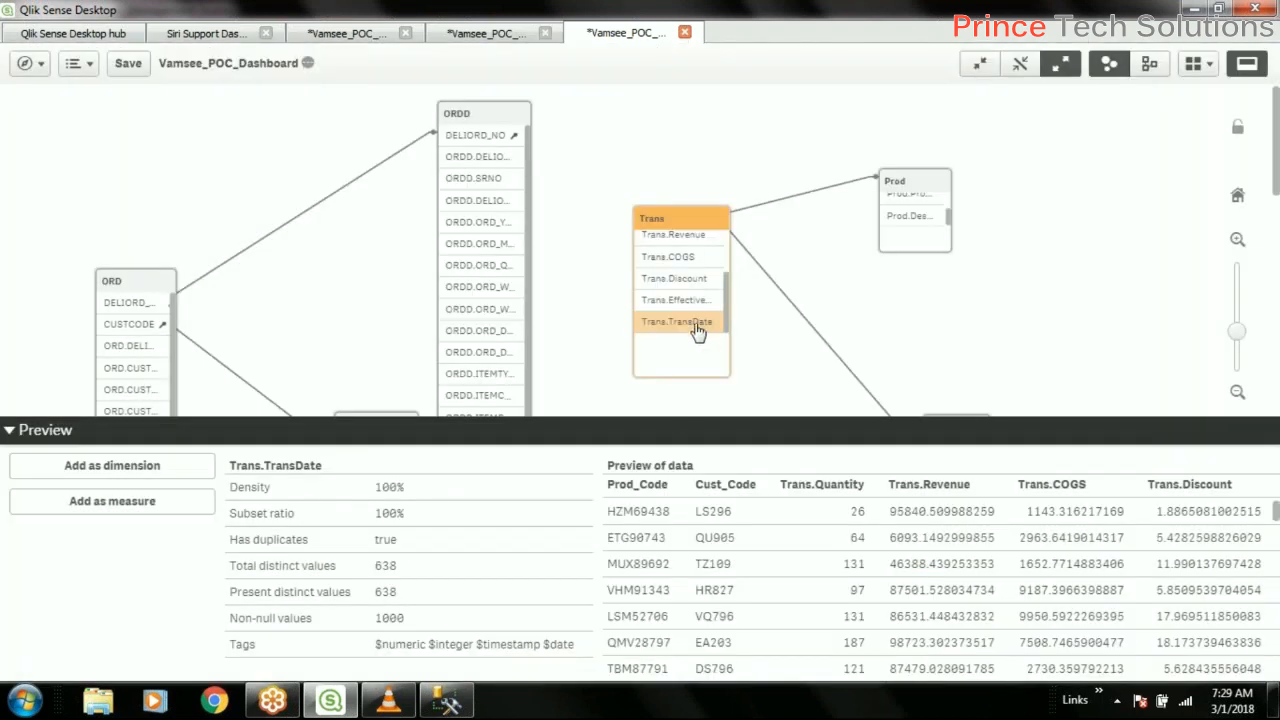
Start another dimension from the Trans.TransDate field and set its expression to ='Q'&Ceil(month([Trans.TransDate])/3).
{"action": "left_click", "coordinate": [85, 466]}
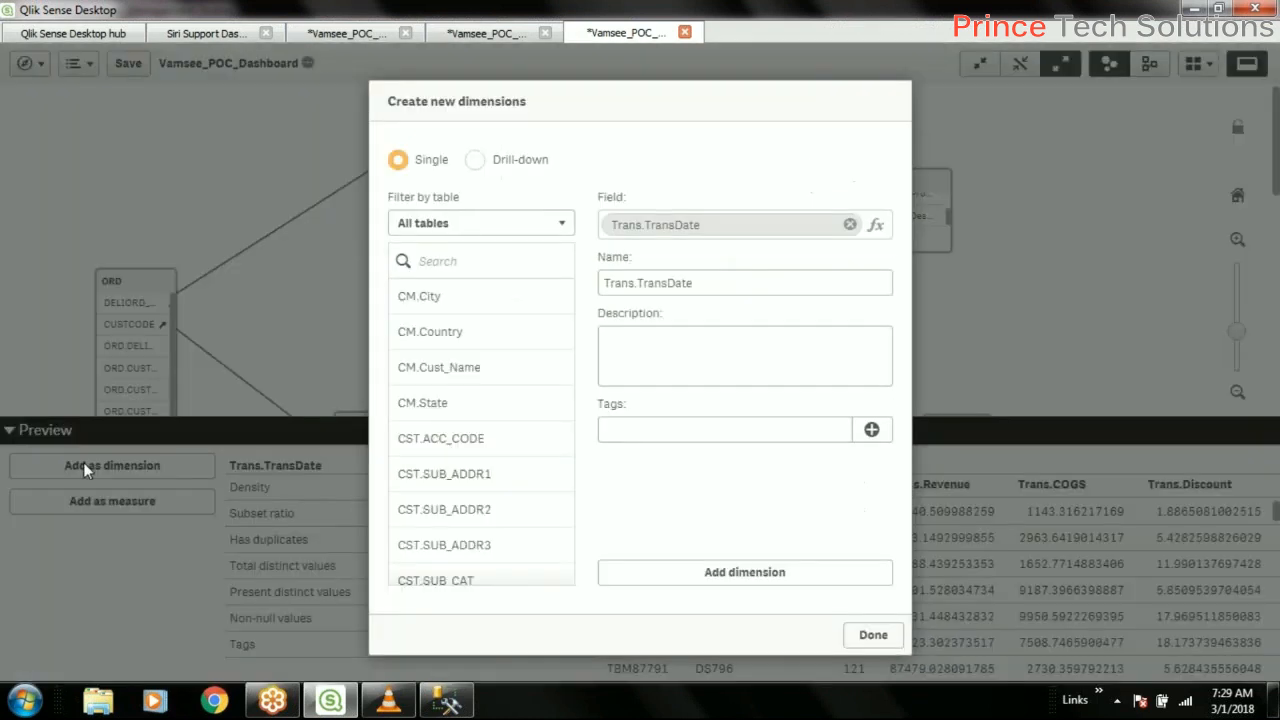
{"action": "left_click", "coordinate": [873, 228]}
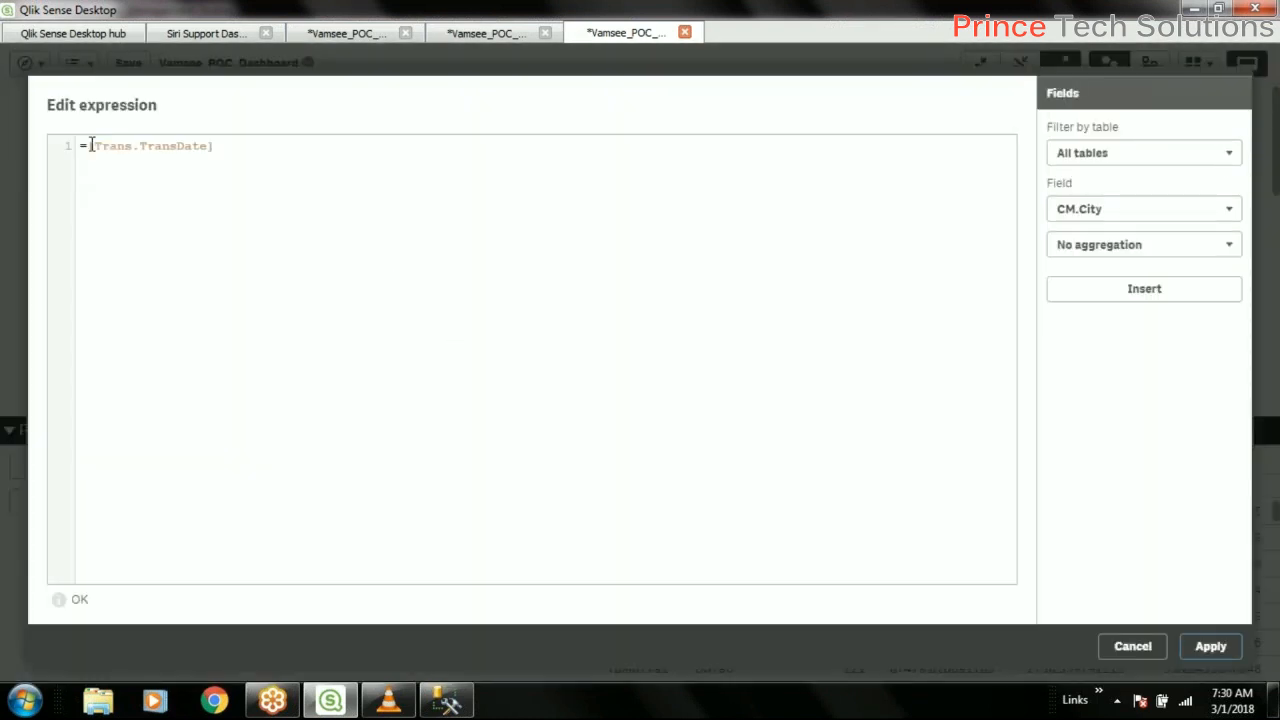
{"action": "type", "text": "Q'"}
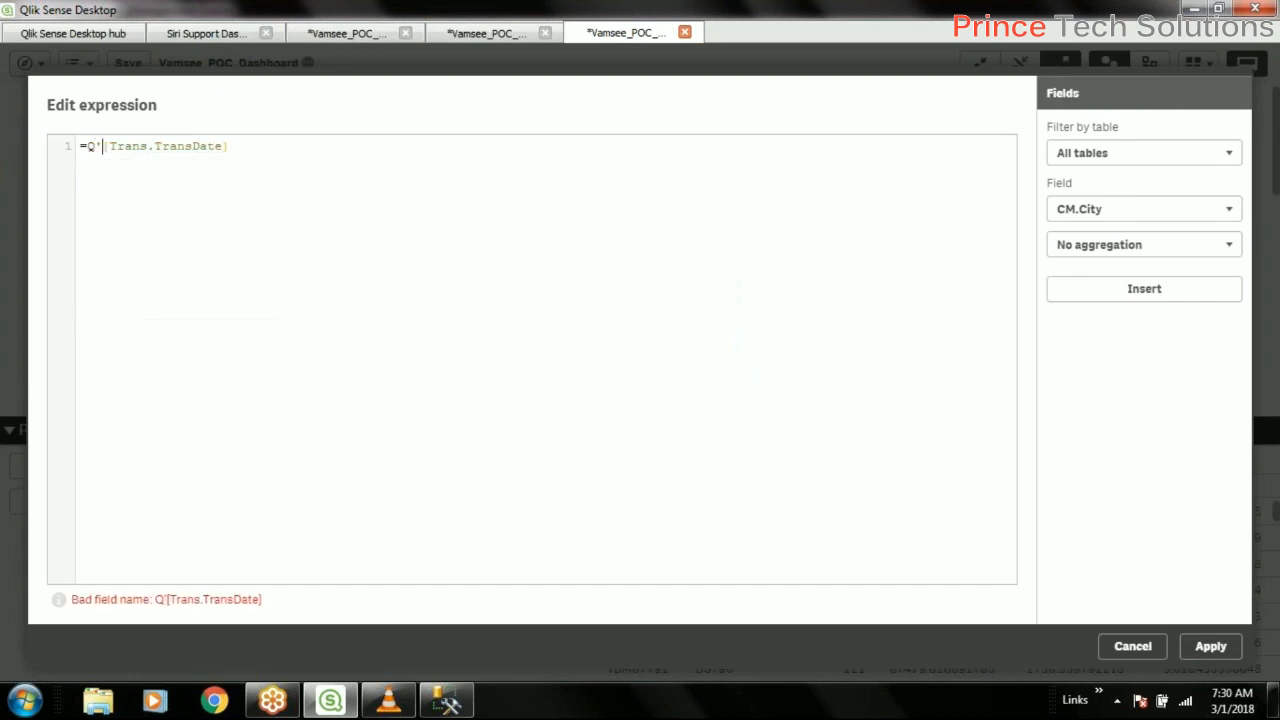
{"action": "type", "text": "'"}
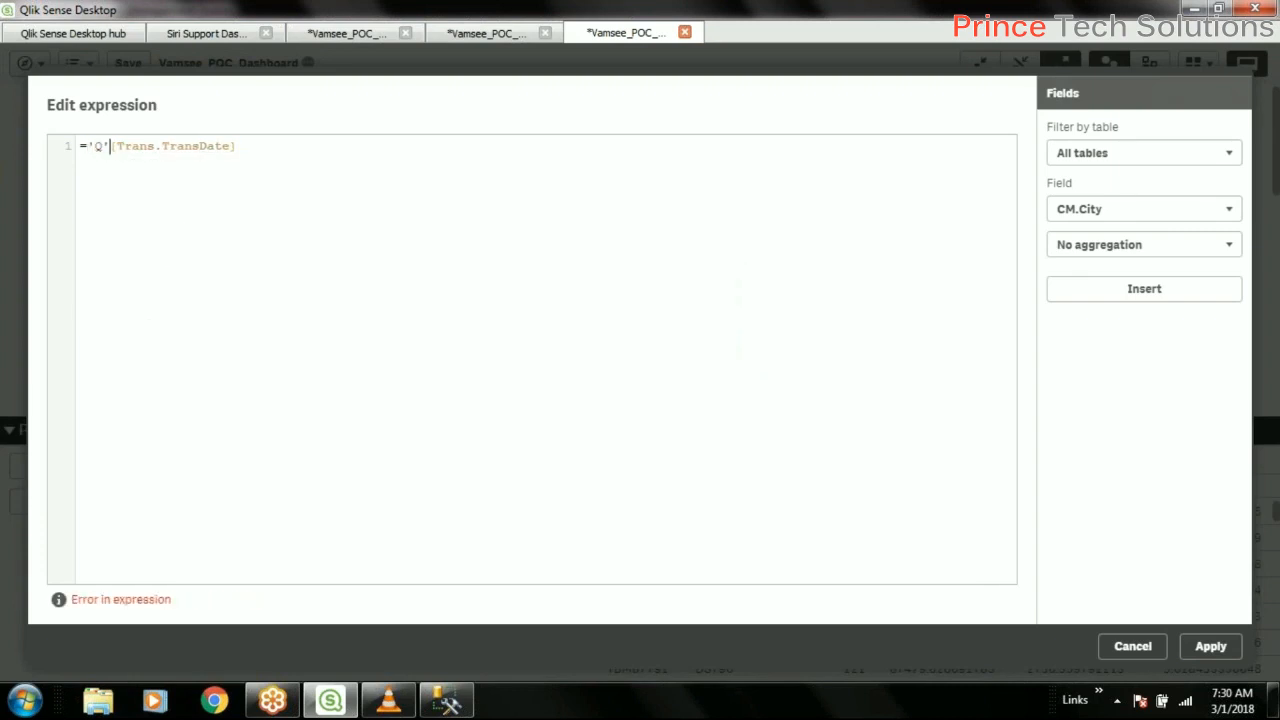
{"action": "type", "text": "&ce"}
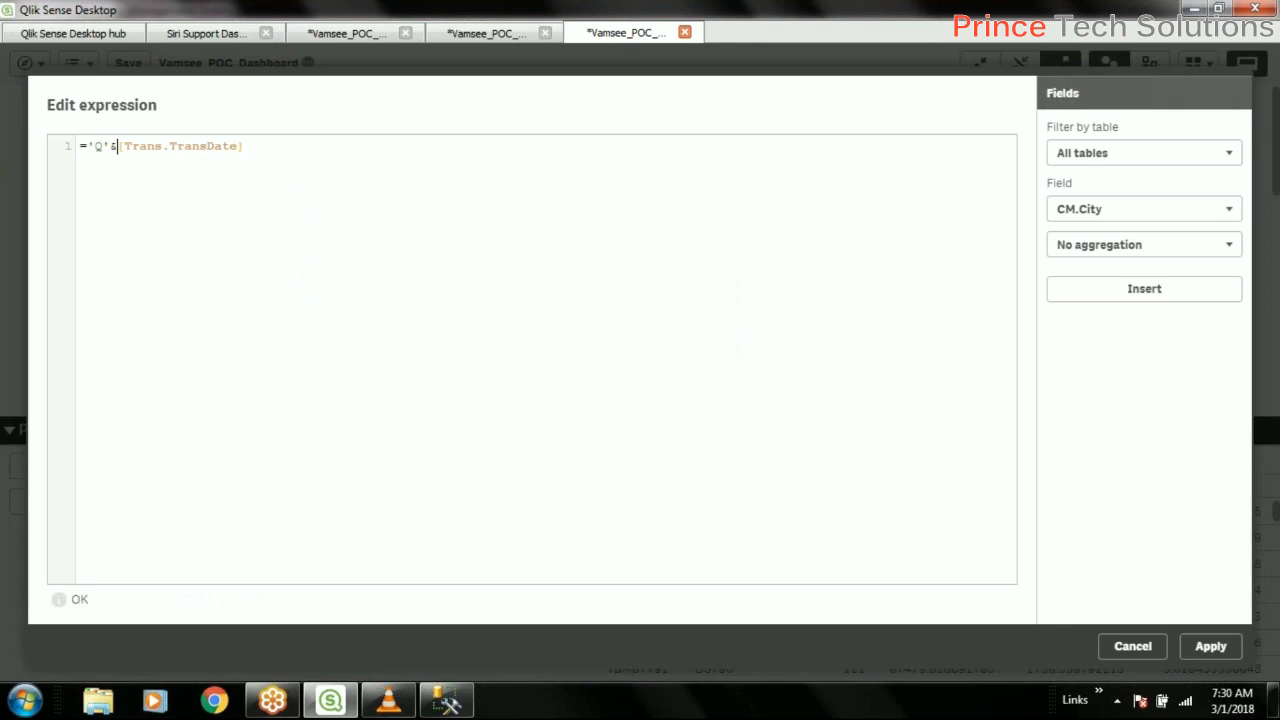
{"action": "key", "text": "BackSpace"}
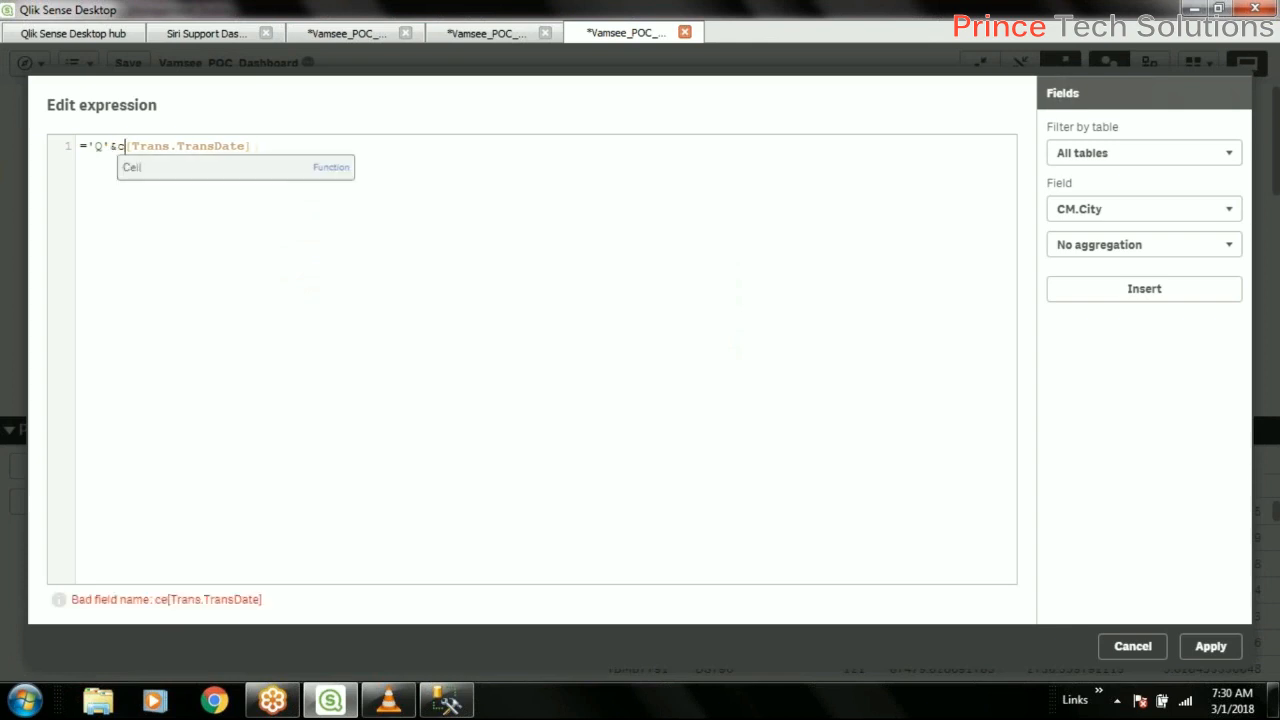
{"action": "type", "text": "ie"}
{"action": "key", "text": "BackSpace"}
{"action": "key", "text": "BackSpace"}
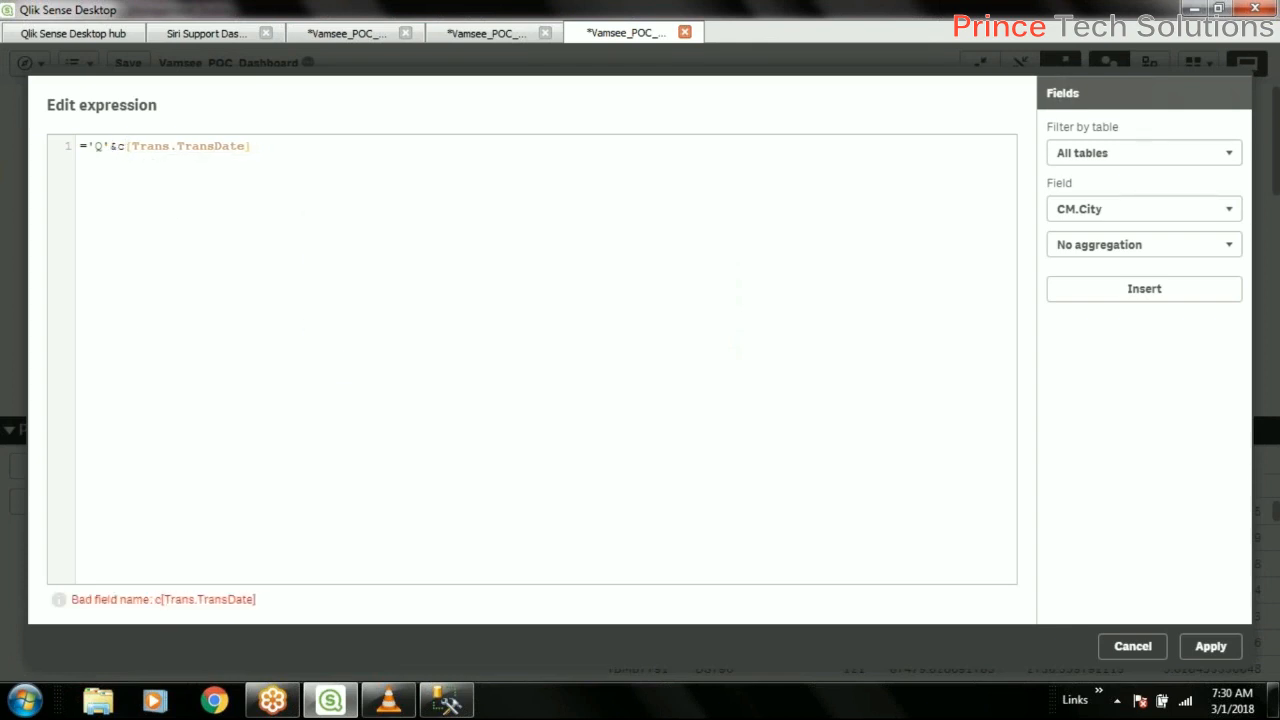
{"action": "type", "text": "e"}
{"action": "key", "text": "Return"}
{"action": "type", "text": "(month"}
{"action": "key", "text": "Up"}
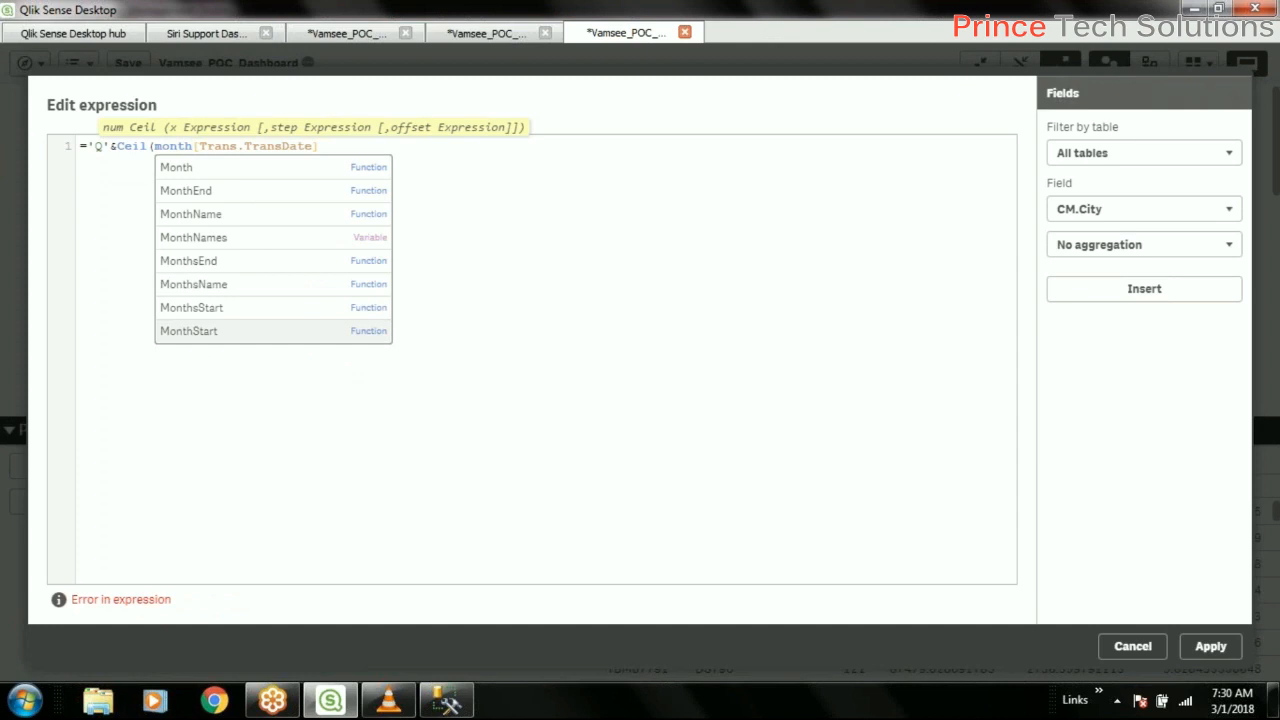
{"action": "type", "text": "("}
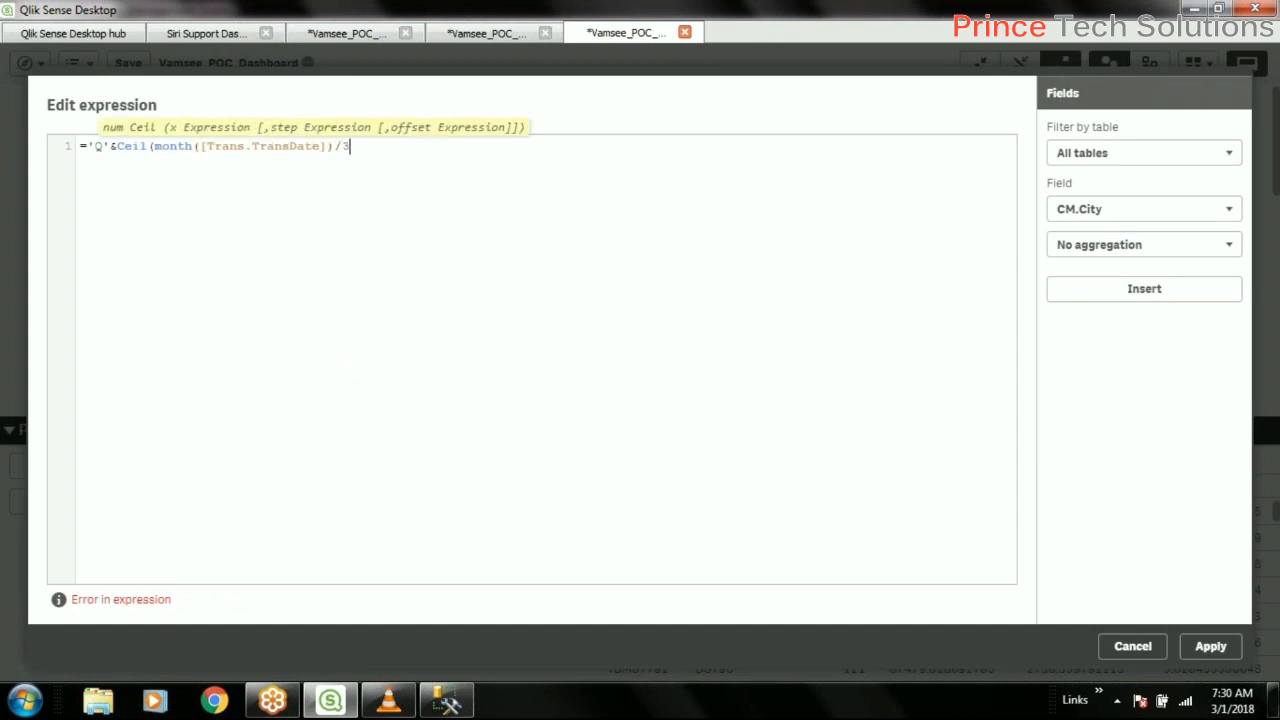
{"action": "type", "text": ")"}
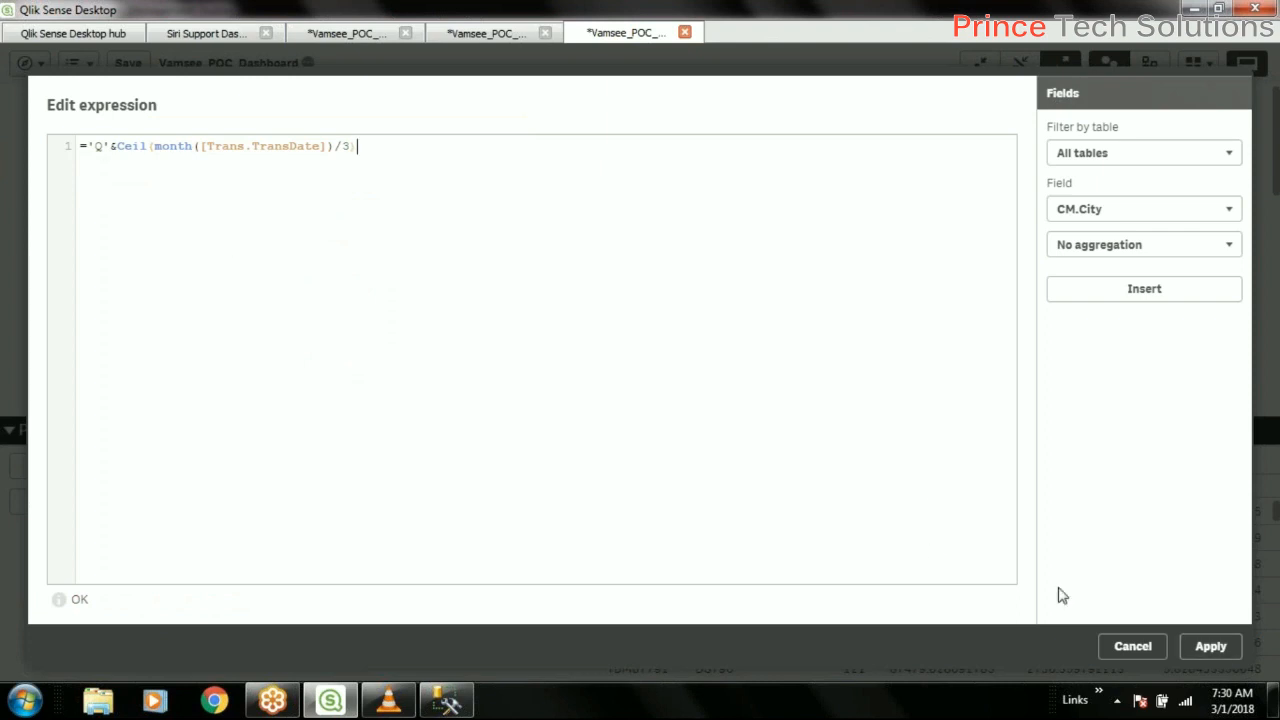
{"action": "left_click", "coordinate": [1210, 646]}
Name the new dimension Quarter, enter Quarter as its tag, add it, and finish creating dimensions.
{"action": "left_click", "coordinate": [697, 284]}
{"action": "type", "text": "Quarter"}
{"action": "key", "text": "ctrl+a"}
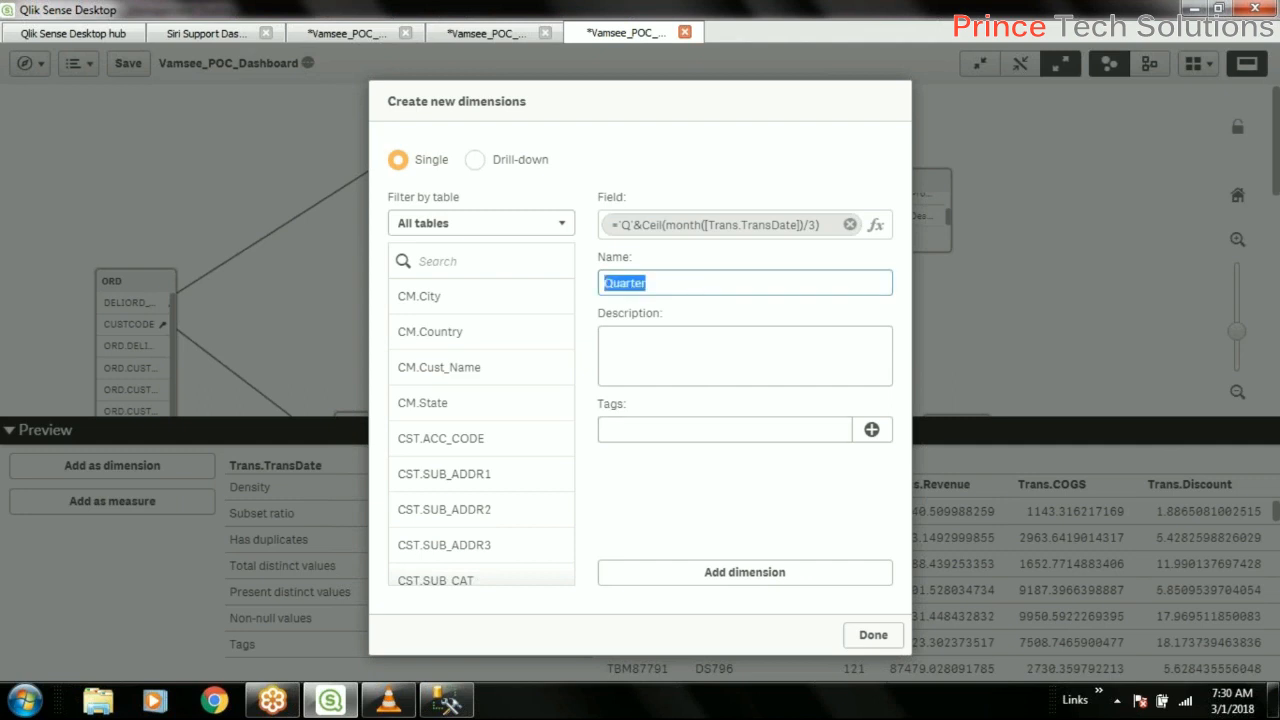
{"action": "left_click", "coordinate": [680, 432]}
{"action": "key", "text": "ctrl+v"}
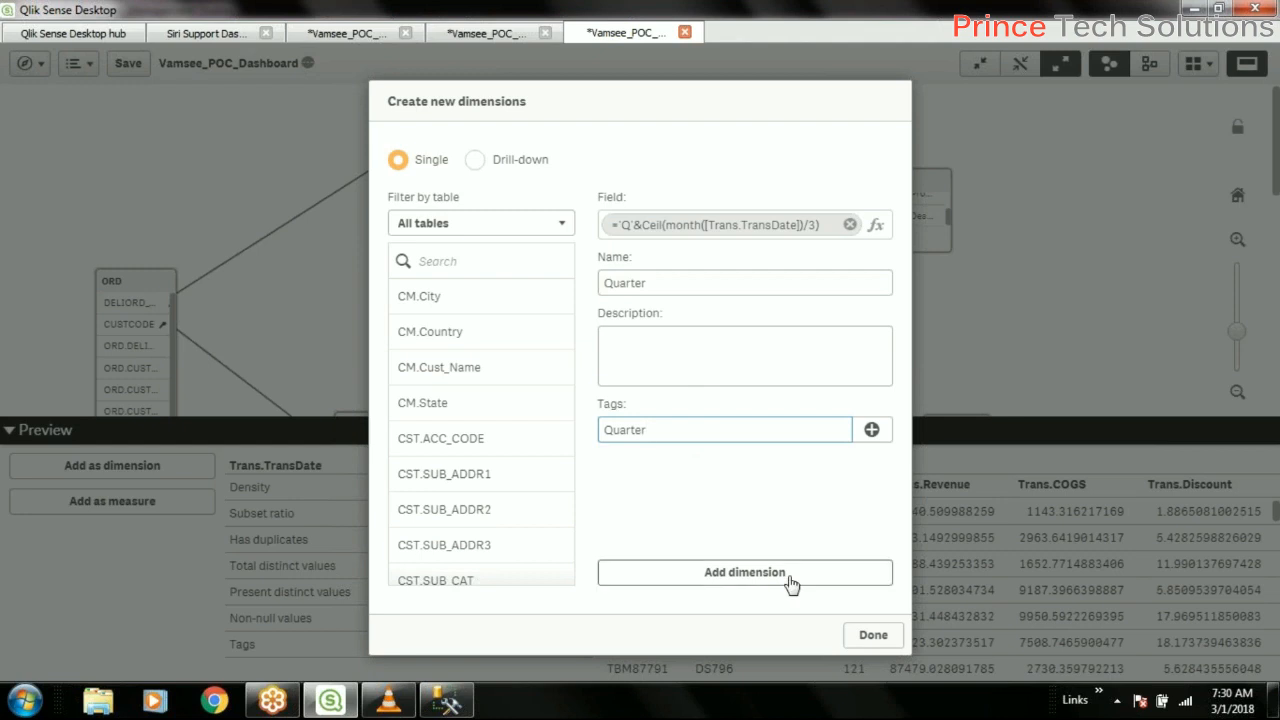
{"action": "left_click", "coordinate": [788, 578]}
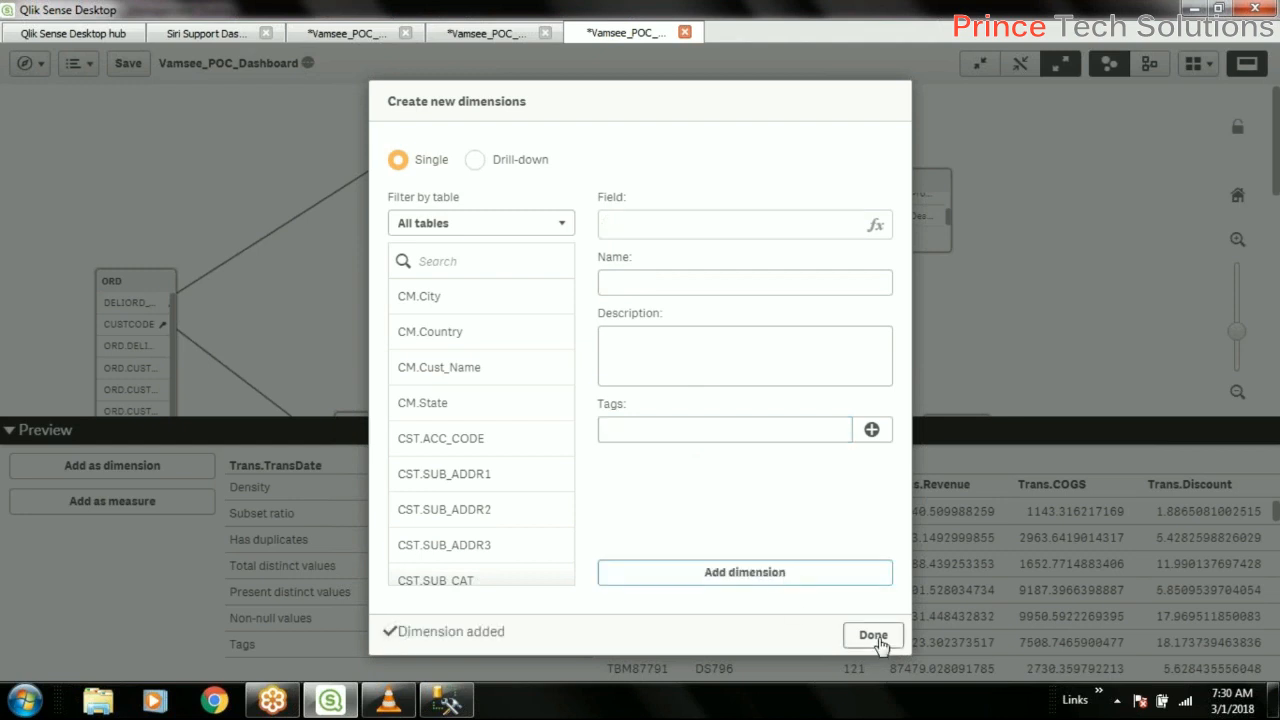
{"action": "left_click", "coordinate": [877, 638]}
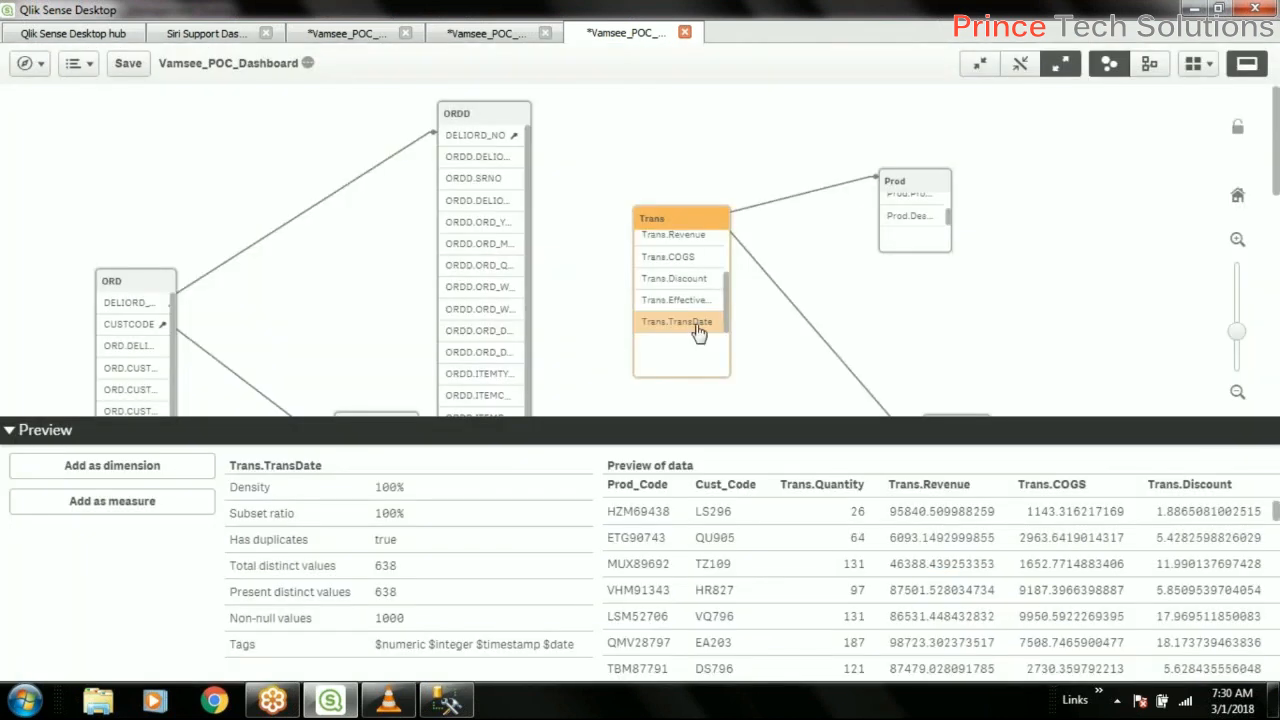
Start another dimension from the Trans.TransDate field and set its expression to =Week([Trans.TransDate]).
{"action": "left_click", "coordinate": [112, 470]}
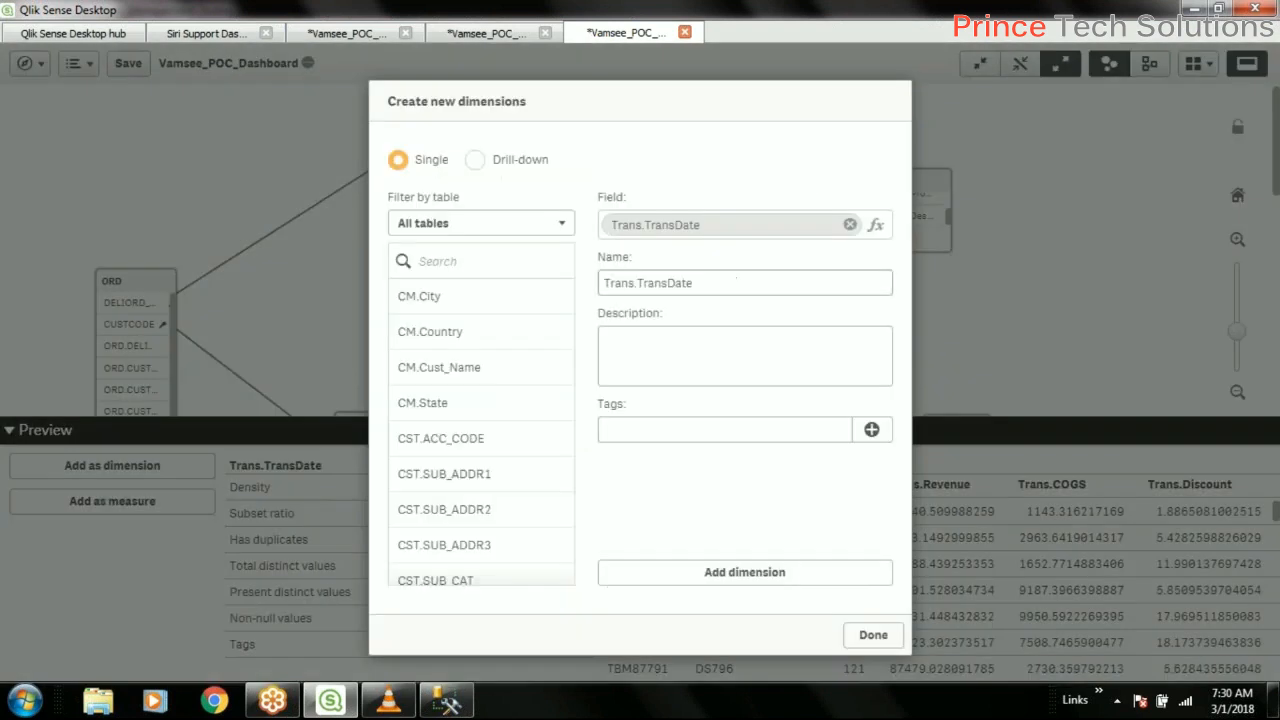
{"action": "left_click", "coordinate": [714, 285]}
{"action": "key", "text": "ctrl+a"}
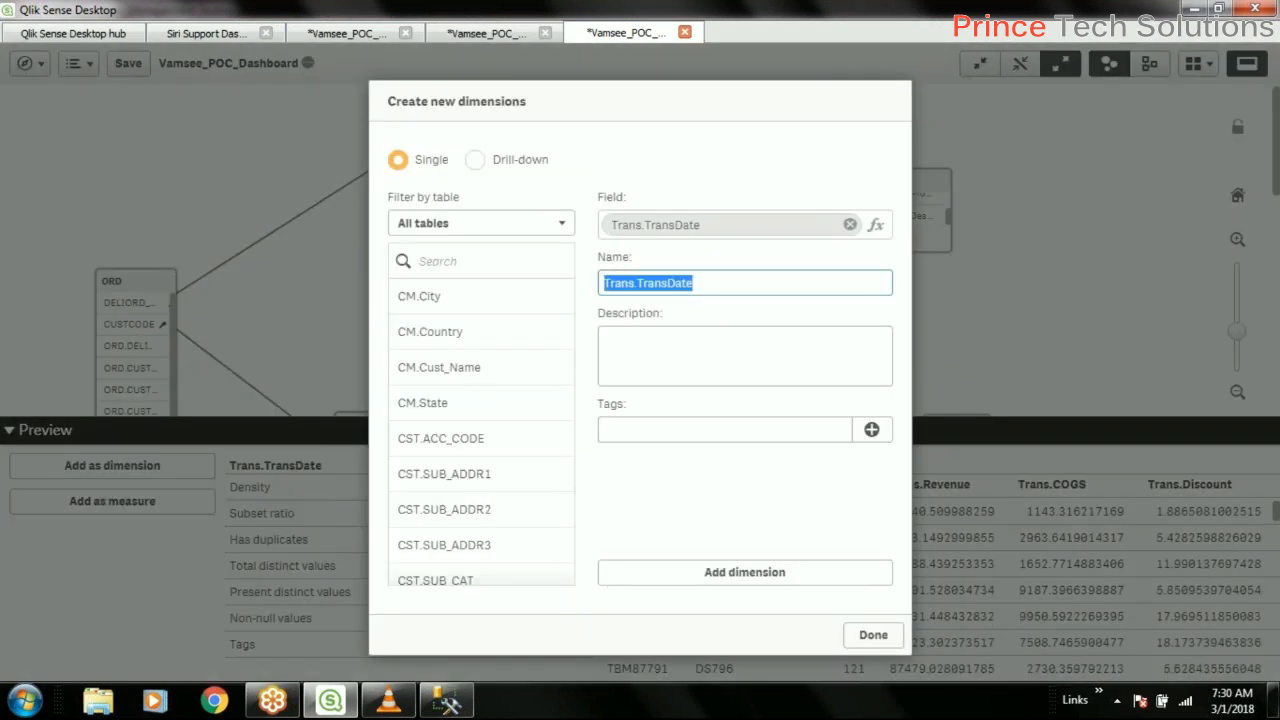
{"action": "left_click", "coordinate": [876, 225]}
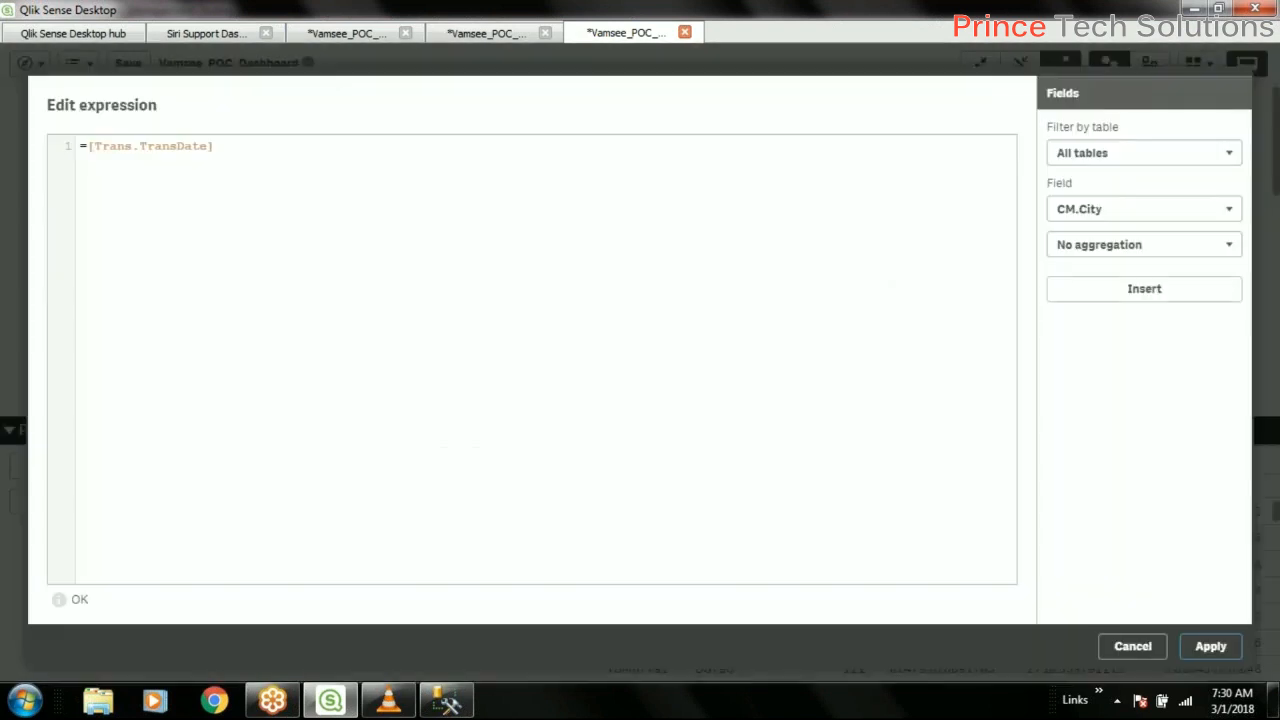
{"action": "type", "text": "Week"}
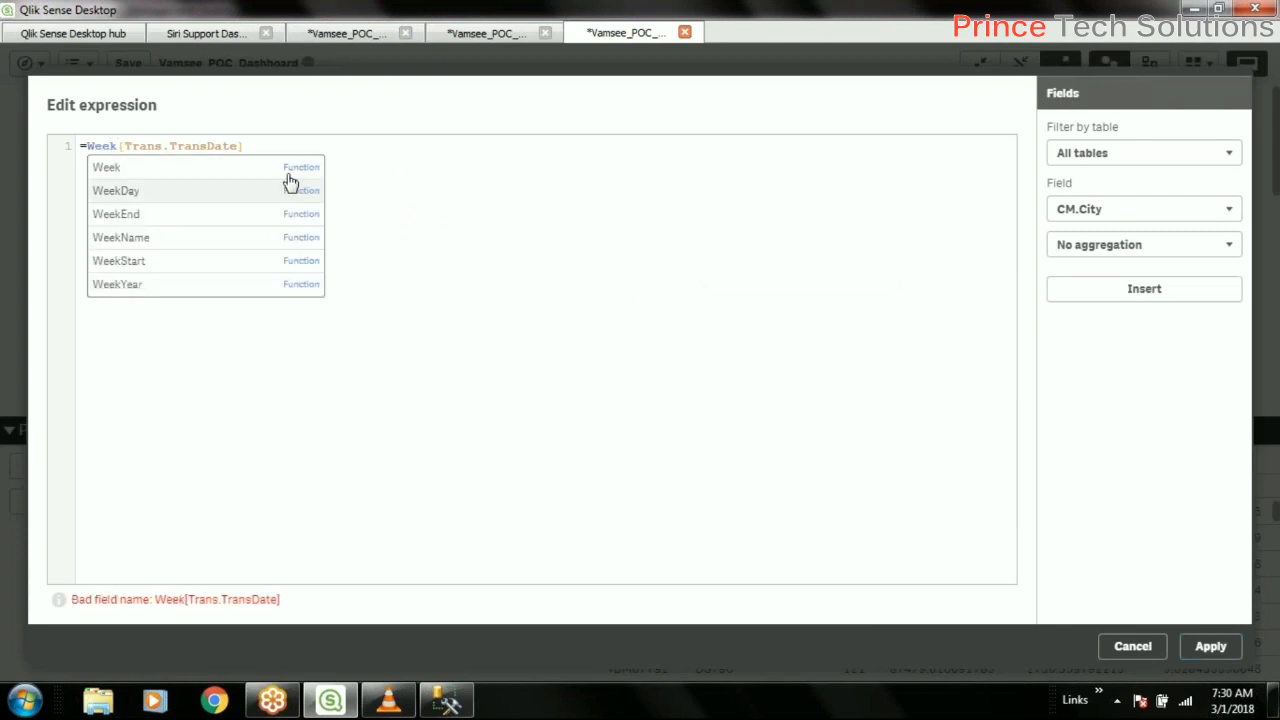
{"action": "key", "text": "Escape"}
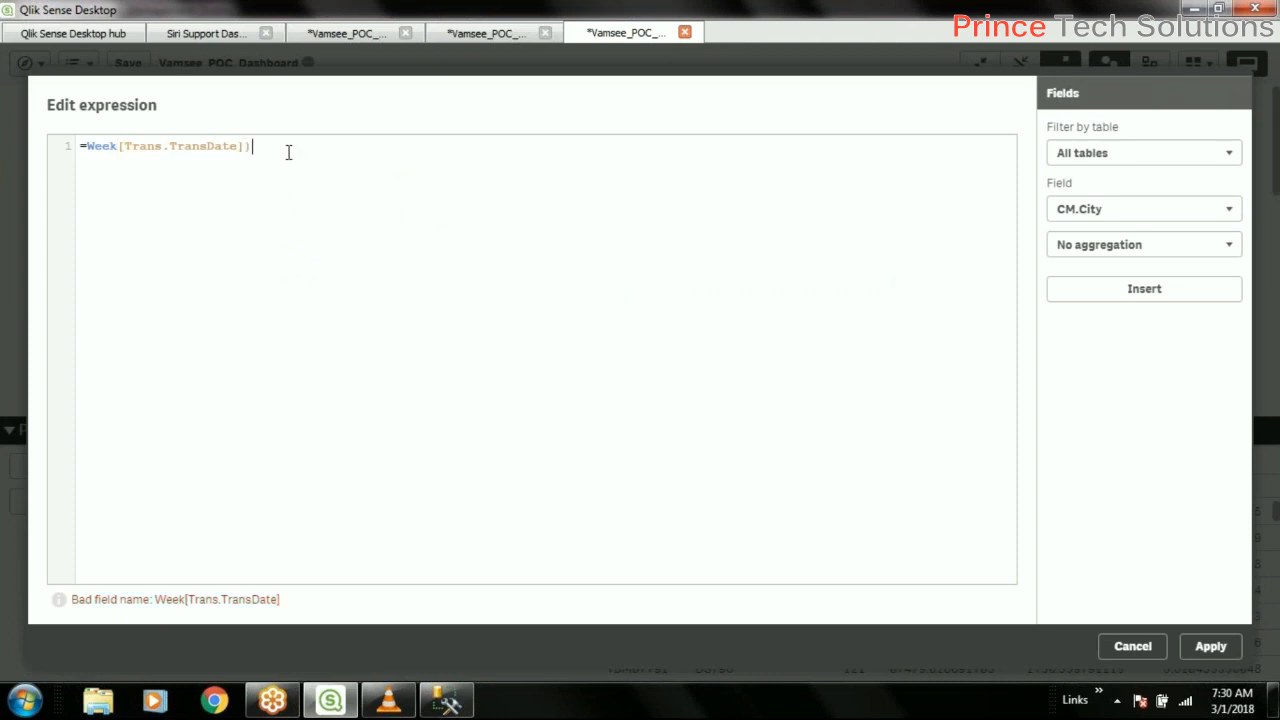
{"action": "type", "text": "("}
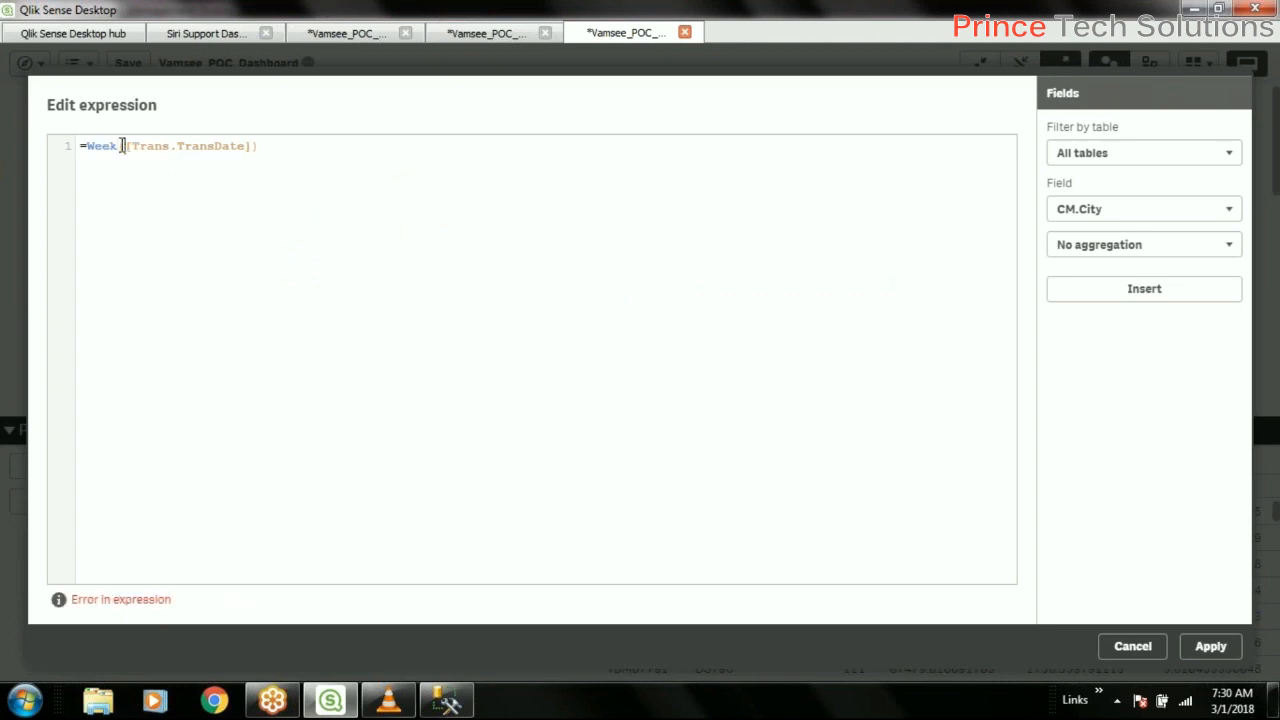
{"action": "double_click", "coordinate": [104, 146]}
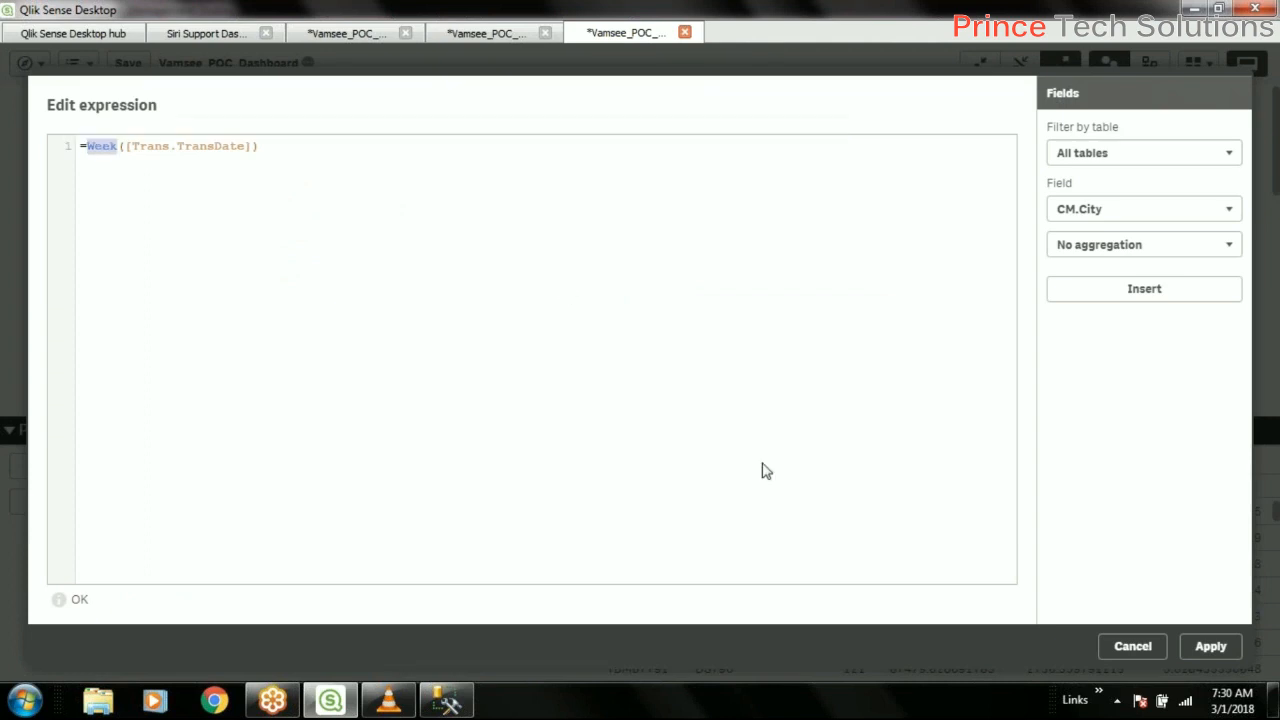
{"action": "left_click", "coordinate": [1210, 646]}
Name the new dimension Week, enter Week as its tag, add it, and finish creating dimensions.
{"action": "left_click", "coordinate": [700, 283]}
{"action": "type", "text": "Week"}
{"action": "left_click", "coordinate": [662, 428]}
{"action": "type", "text": "Week"}
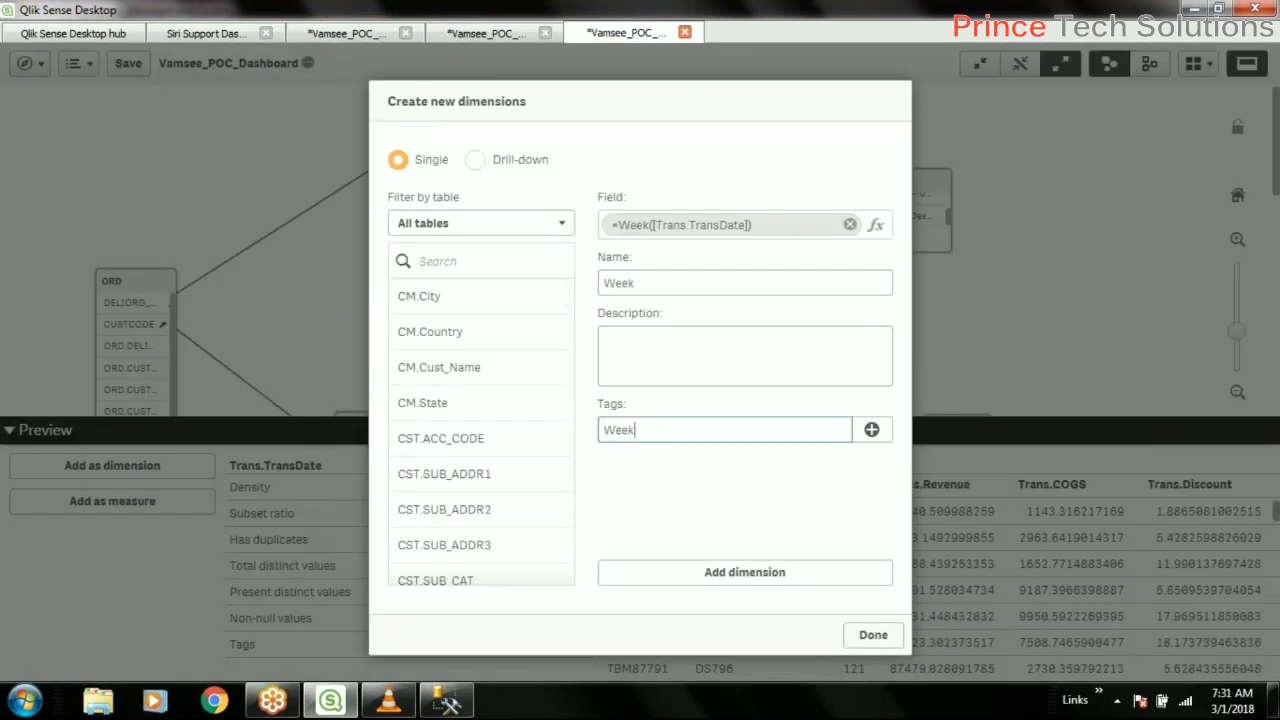
{"action": "left_click", "coordinate": [760, 580]}
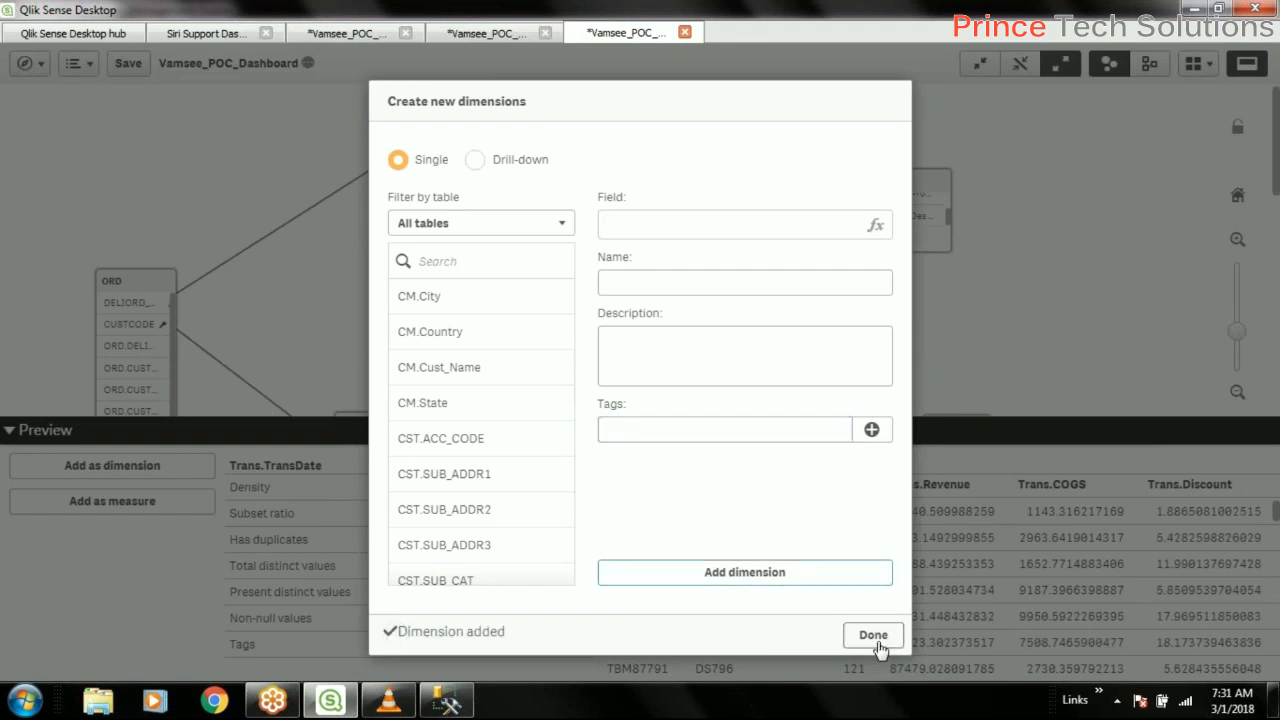
{"action": "left_click", "coordinate": [873, 638]}
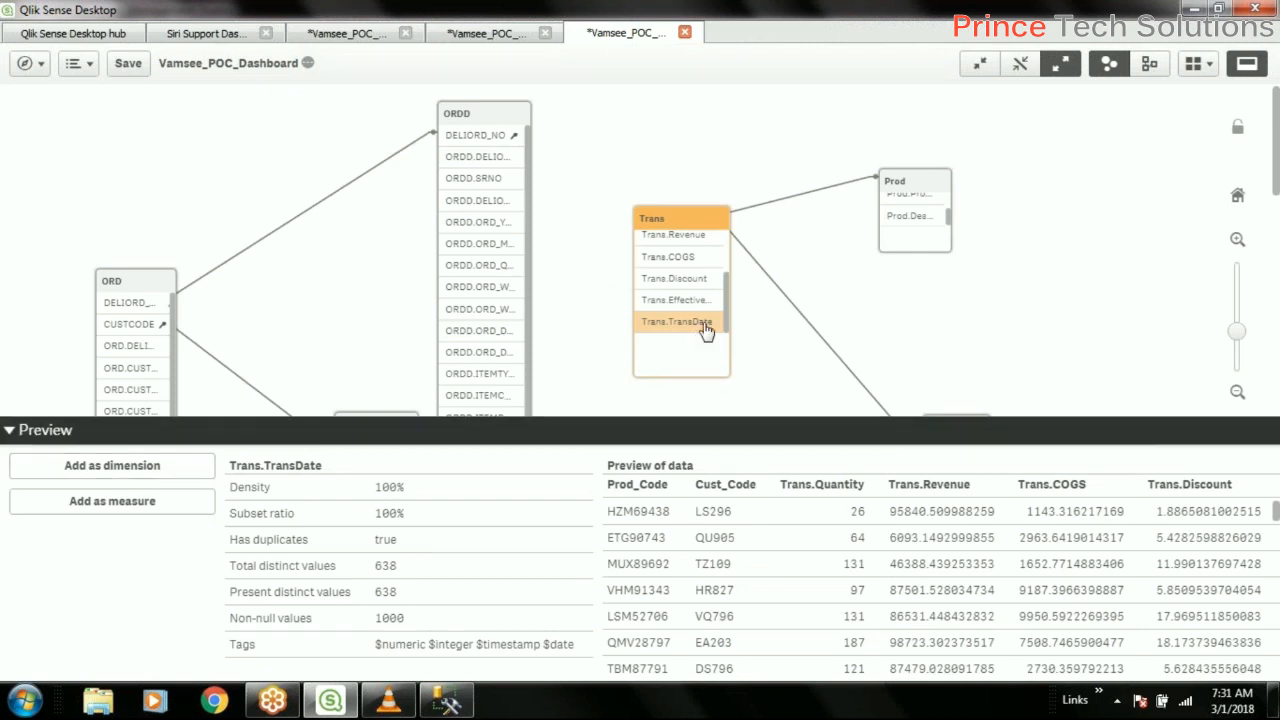
Start another dimension from the Trans.TransDate field and set its expression to =WeekDay([Trans.TransDate]).
{"action": "left_click", "coordinate": [117, 466]}
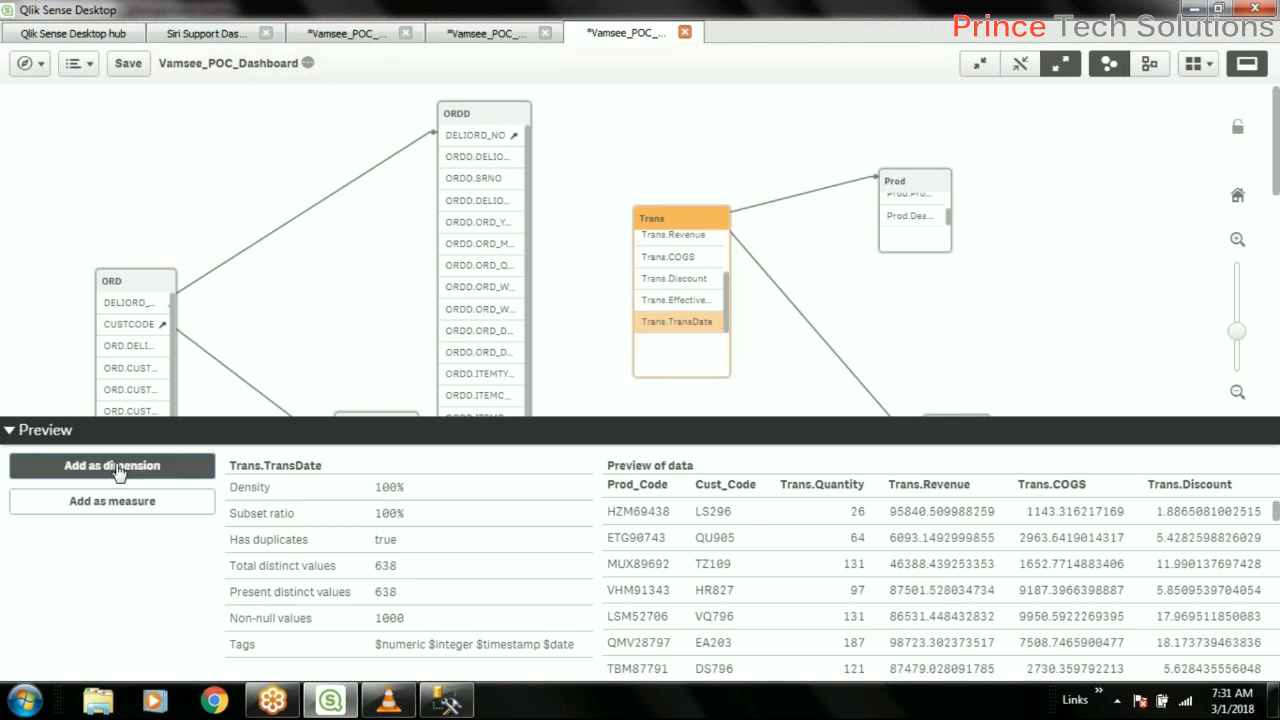
{"action": "left_click", "coordinate": [877, 225]}
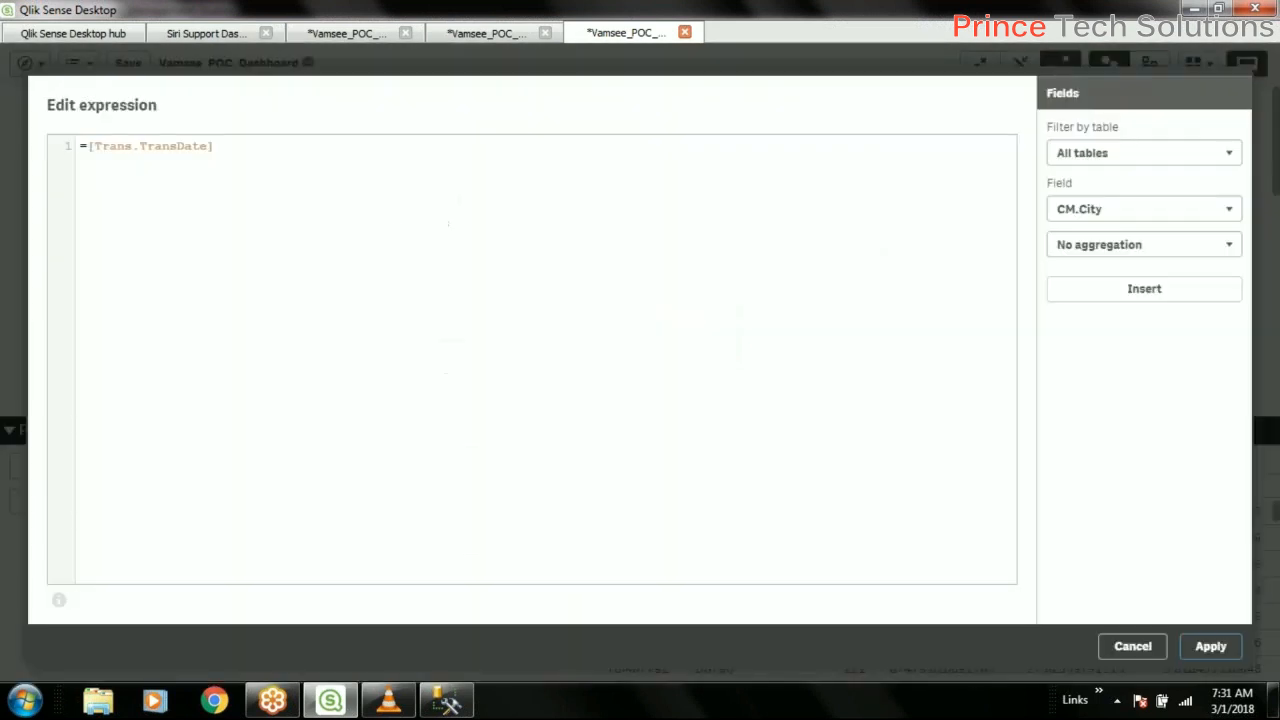
{"action": "left_click", "coordinate": [87, 146]}
{"action": "type", "text": "W"}
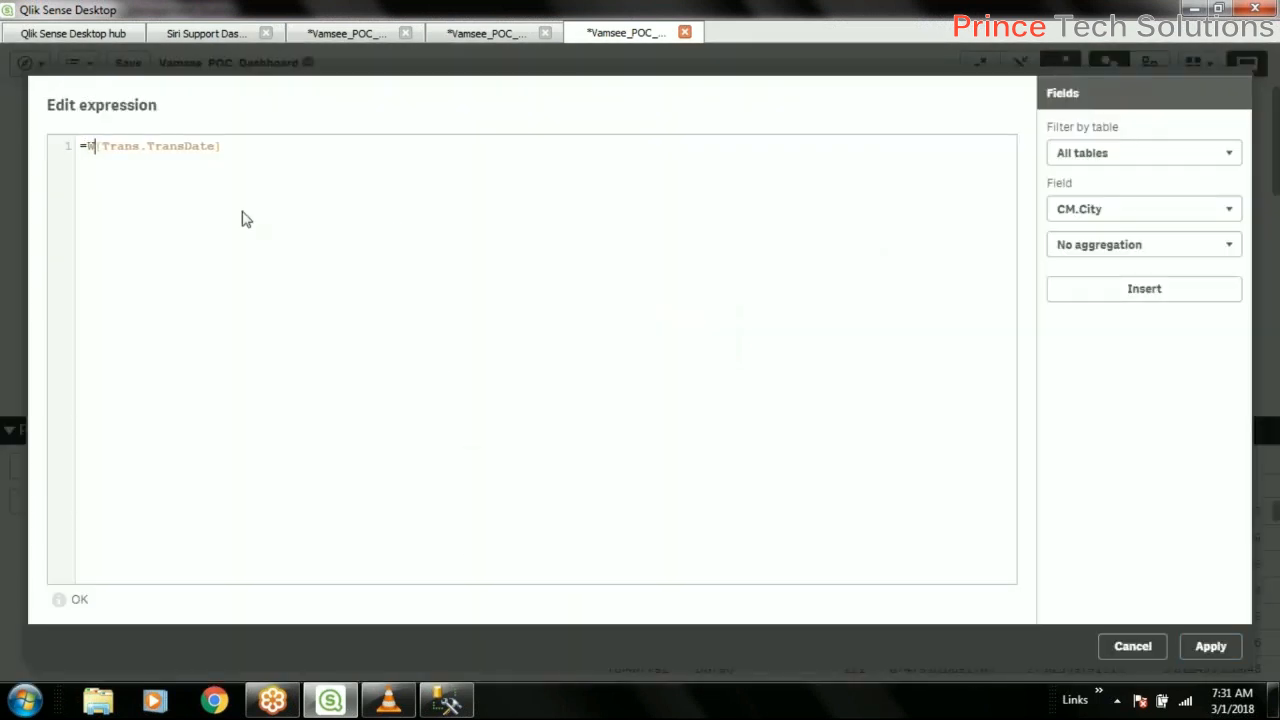
{"action": "type", "text": "eek"}
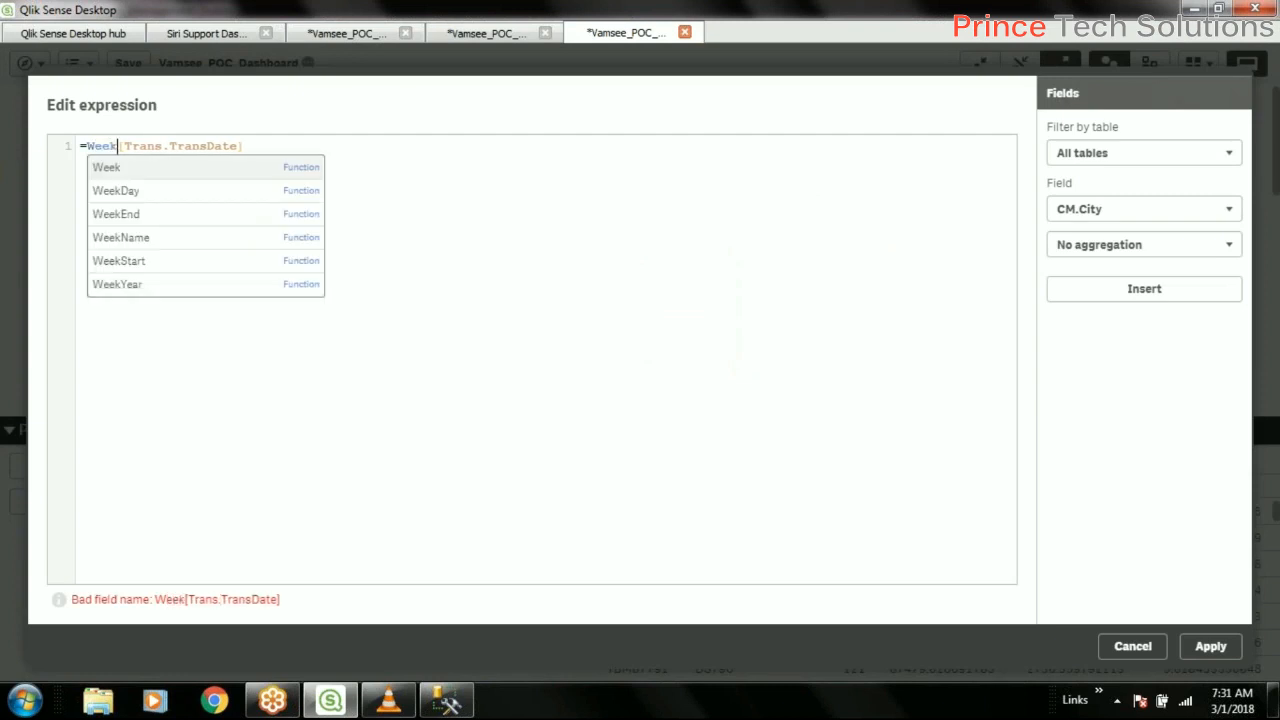
{"action": "left_click", "coordinate": [184, 197]}
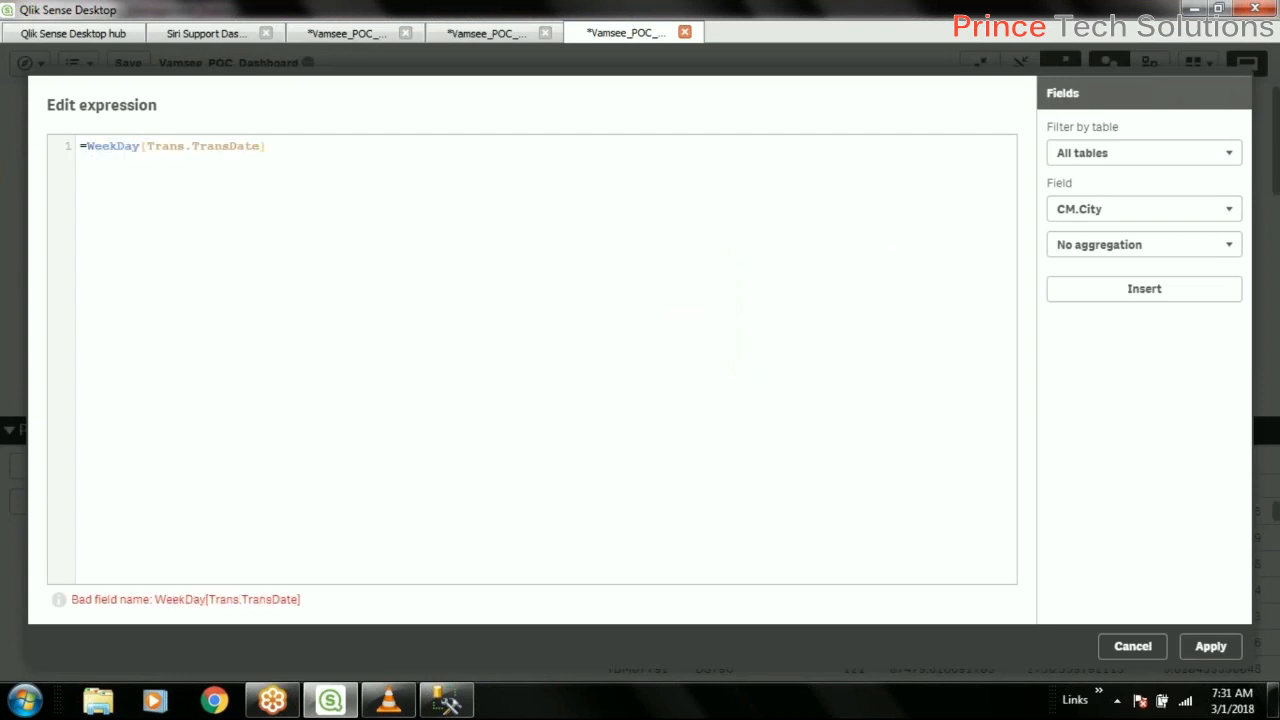
{"action": "left_click", "coordinate": [143, 146]}
{"action": "type", "text": "("}
{"action": "key", "text": "End"}
{"action": "type", "text": ")"}
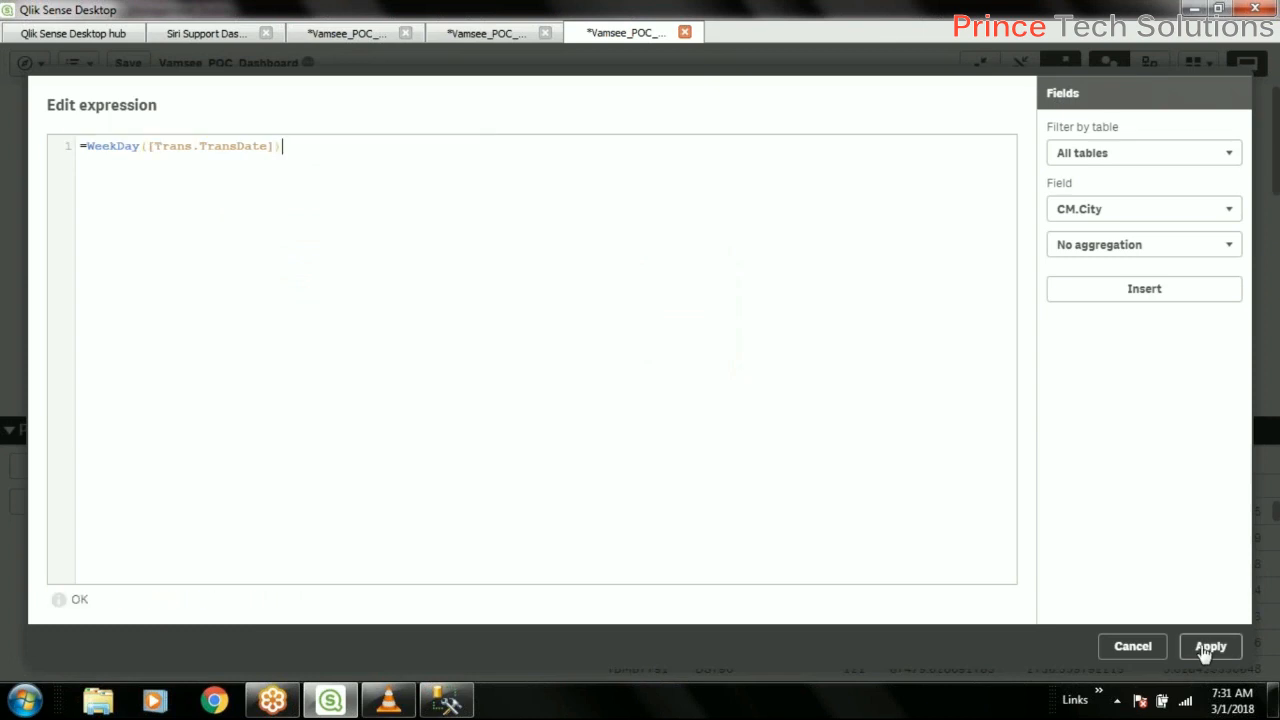
{"action": "double_click", "coordinate": [112, 146]}
{"action": "key", "text": "ctrl+c"}
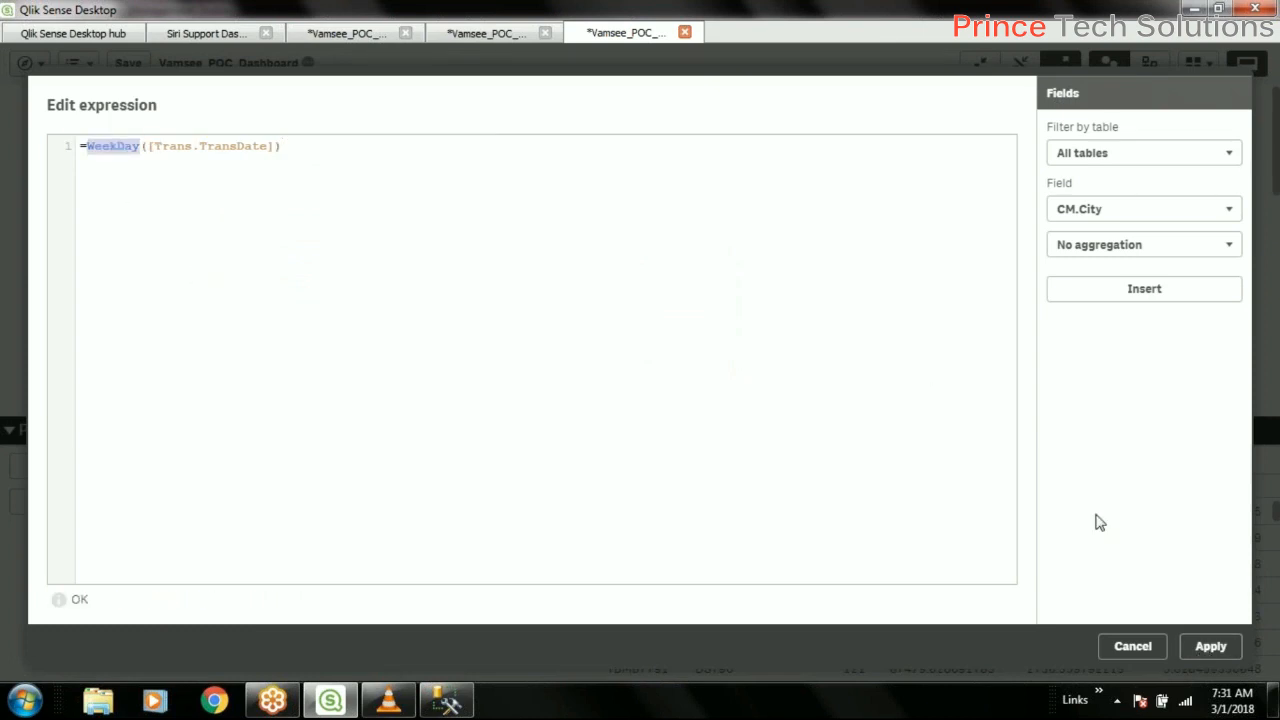
{"action": "left_click", "coordinate": [1210, 646]}
Name the new dimension WeekDay, enter WeekDay as its tag, add it, and finish creating dimensions.
{"action": "left_click", "coordinate": [666, 281]}
{"action": "key", "text": "ctrl+v"}
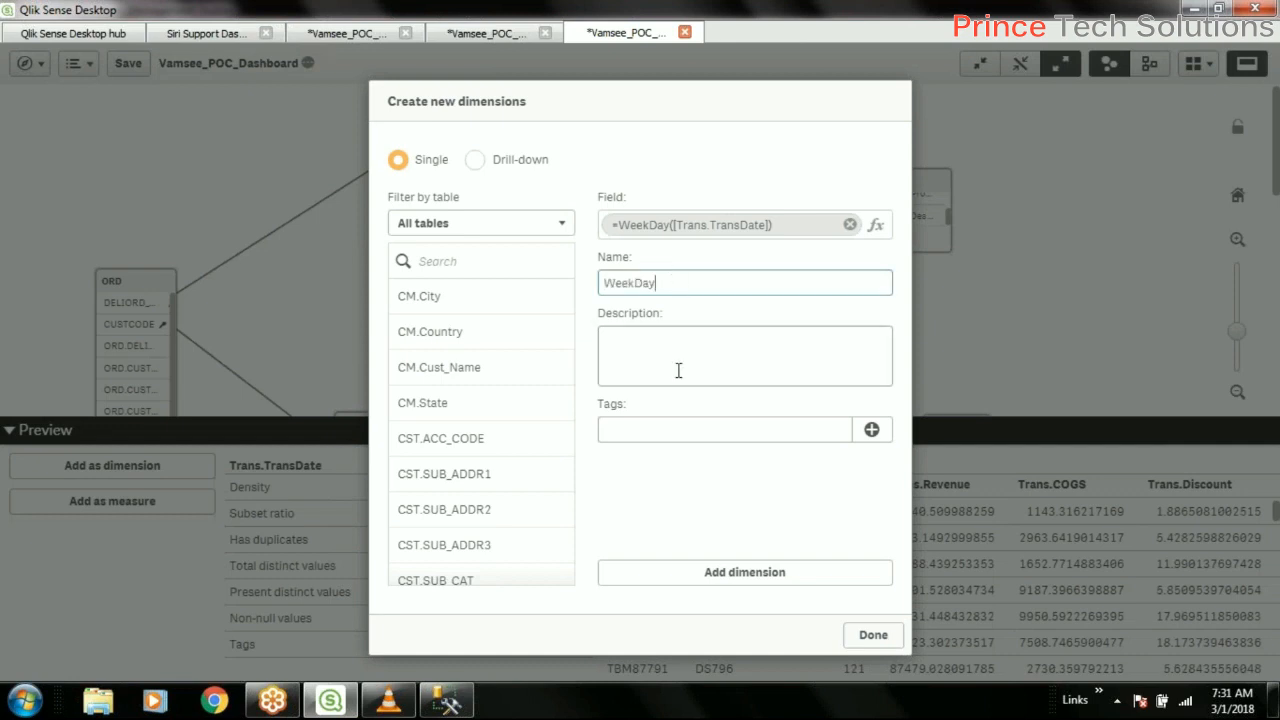
{"action": "left_click", "coordinate": [662, 430]}
{"action": "key", "text": "ctrl+v"}
{"action": "key", "text": "Return"}
{"action": "left_click", "coordinate": [829, 578]}
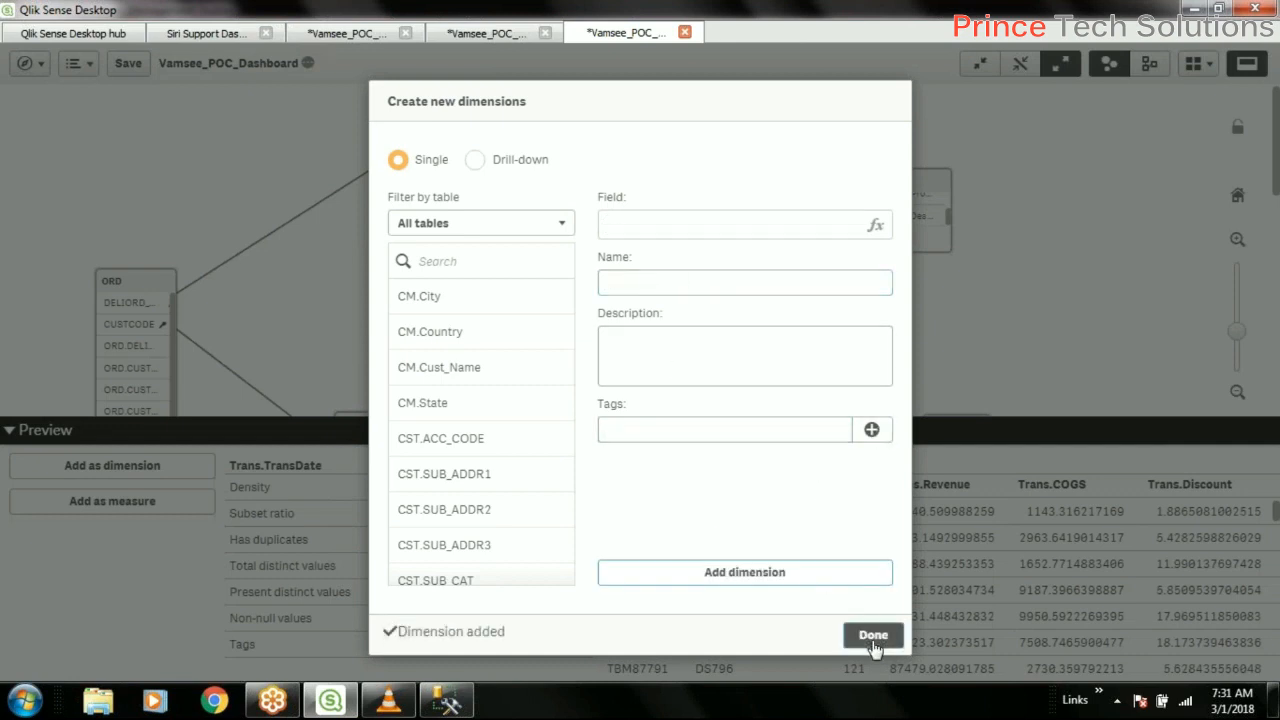
{"action": "left_click", "coordinate": [873, 636]}
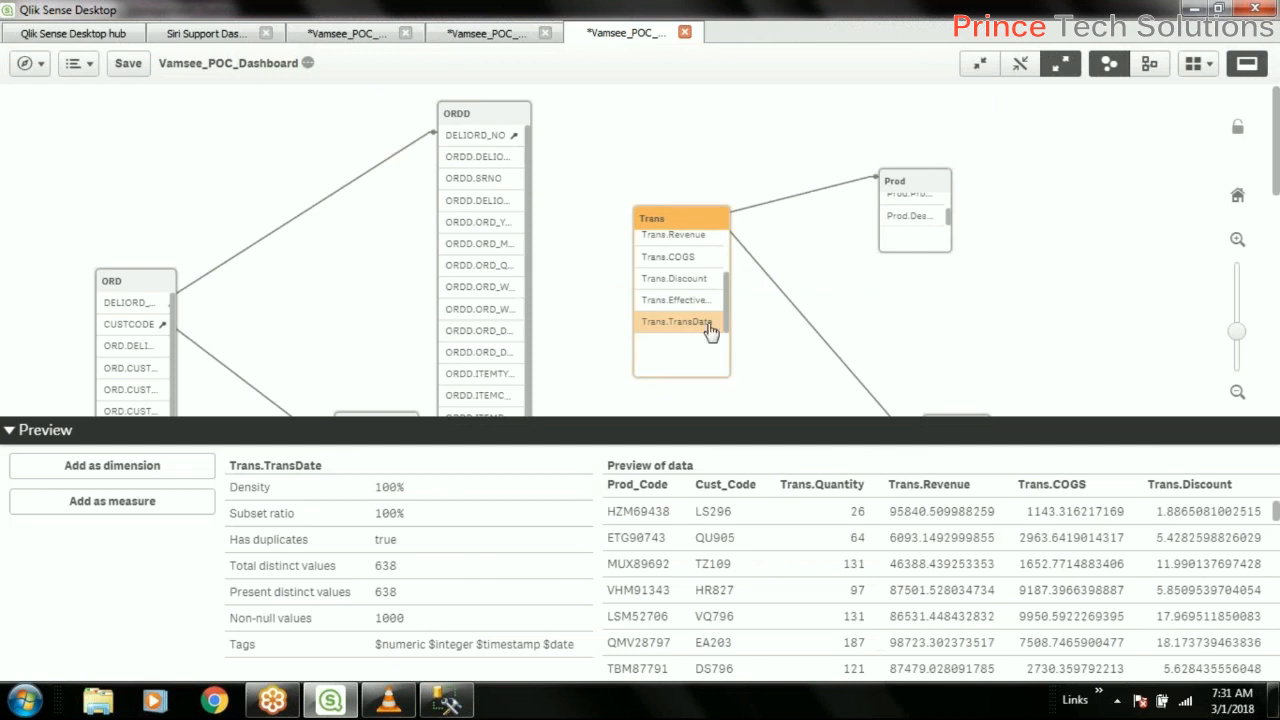
{"action": "left_click", "coordinate": [1005, 325]}
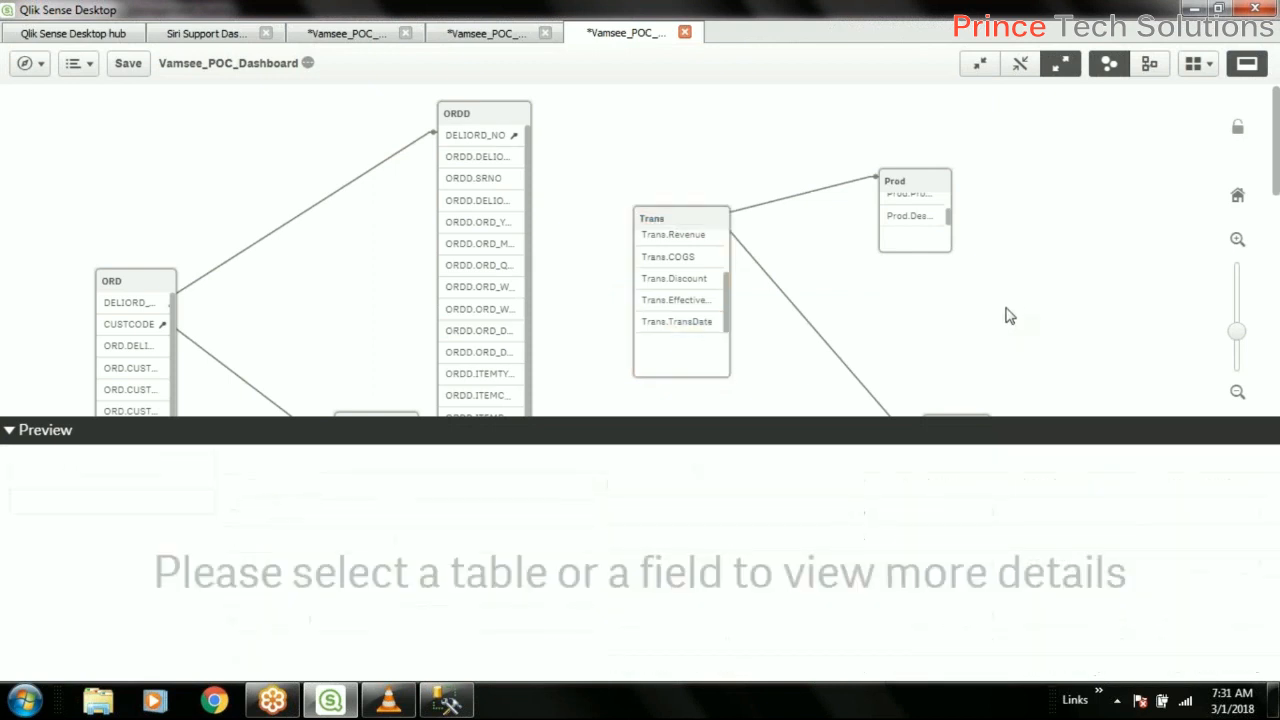
Start a new dimension from the Prod table's Prod.Prod_Name field and name it Product.
{"action": "left_click", "coordinate": [928, 220]}
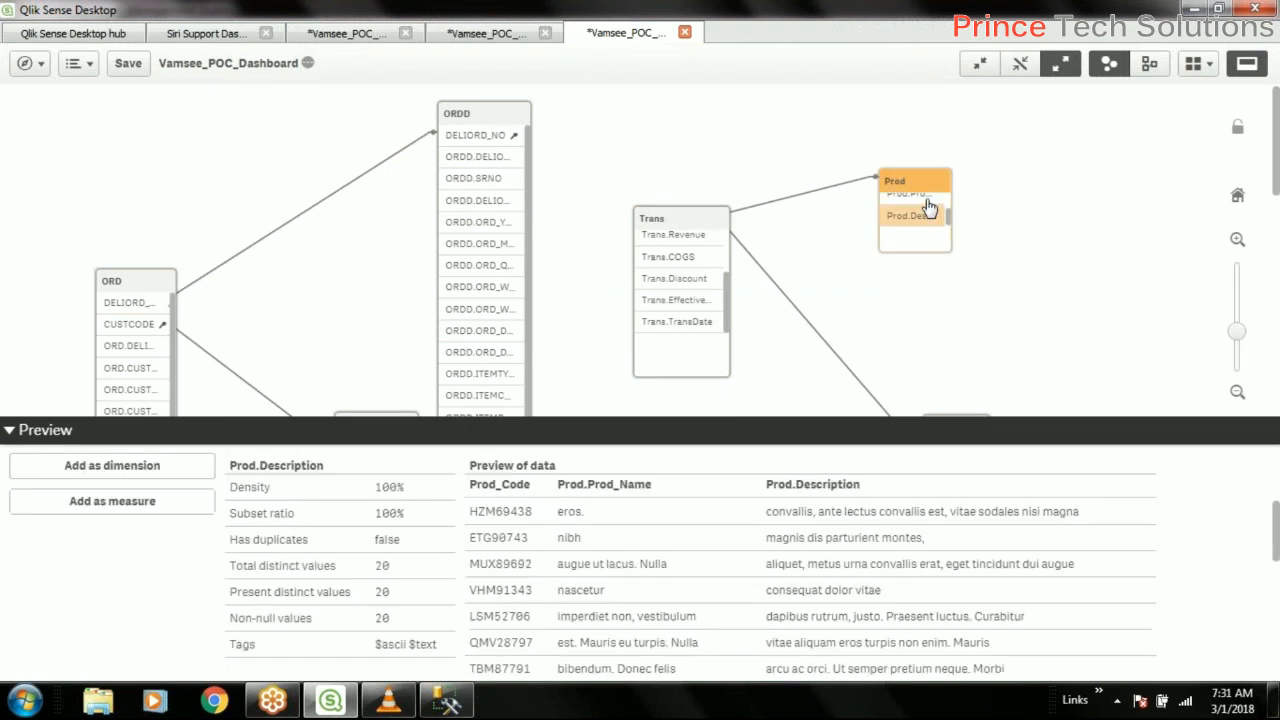
{"action": "left_click", "coordinate": [927, 200]}
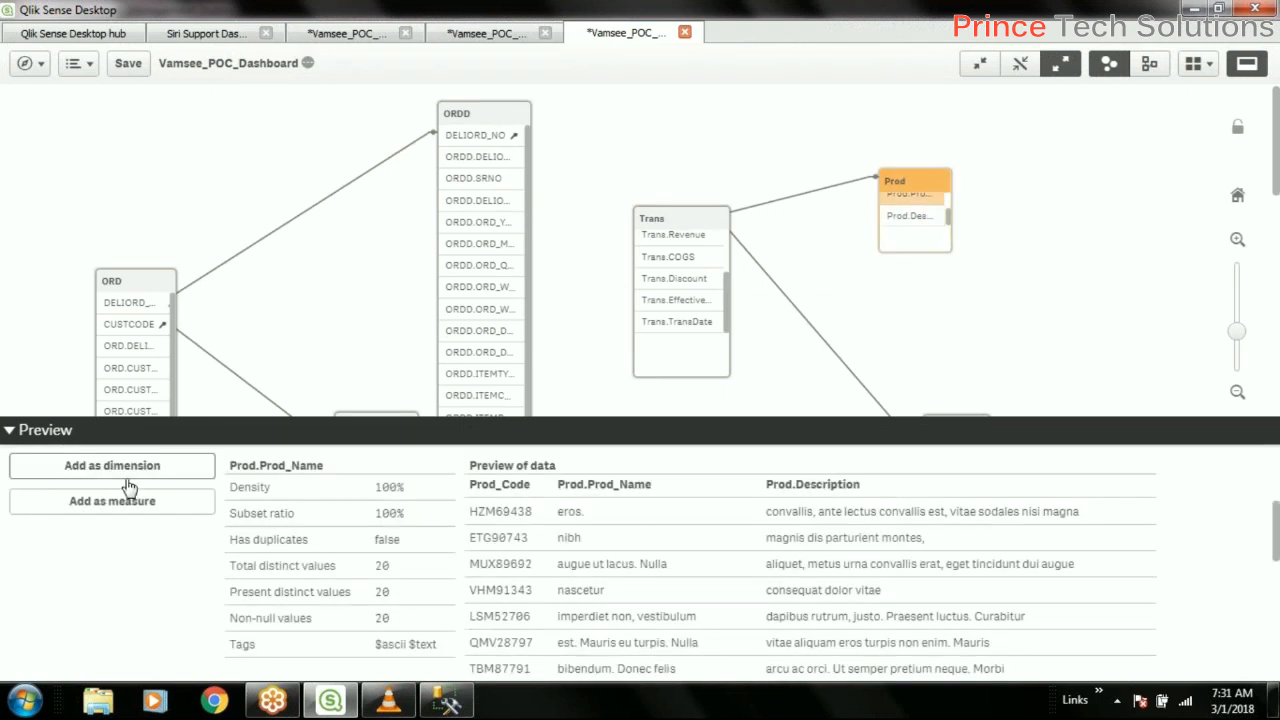
{"action": "left_click", "coordinate": [133, 477]}
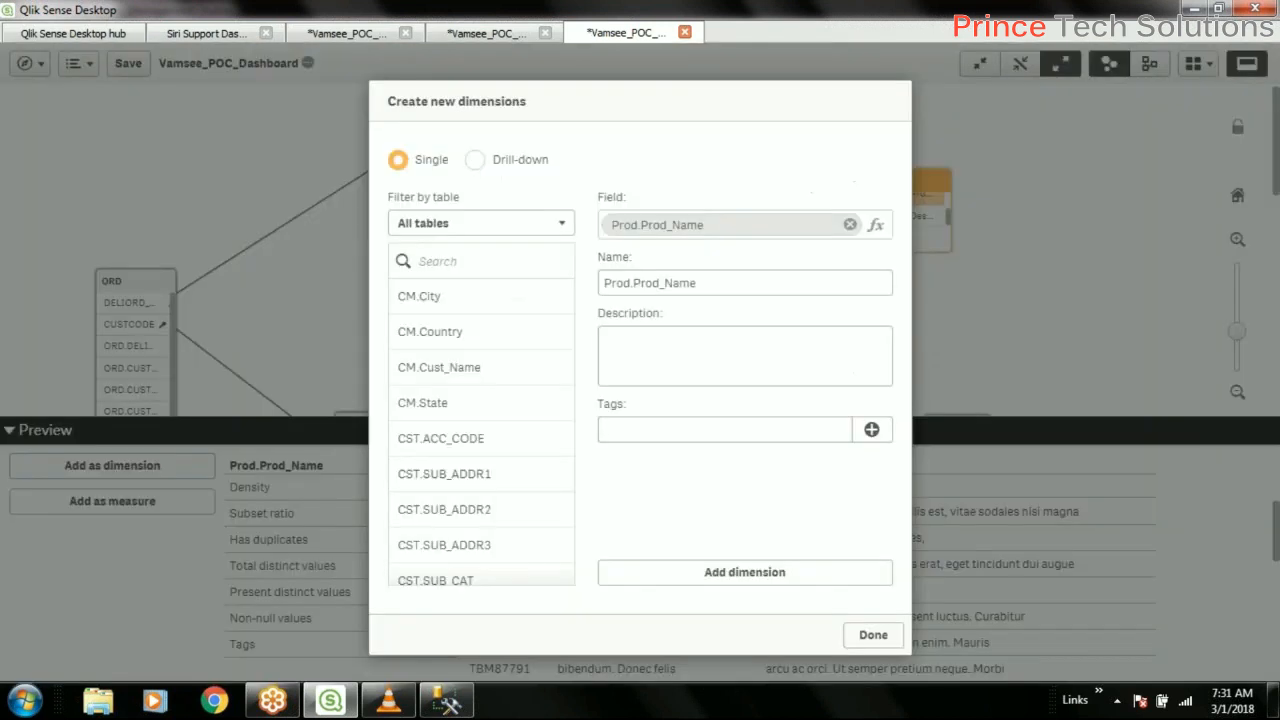
{"action": "left_click", "coordinate": [616, 283]}
{"action": "key", "text": "ctrl+a"}
{"action": "type", "text": "Produ"}
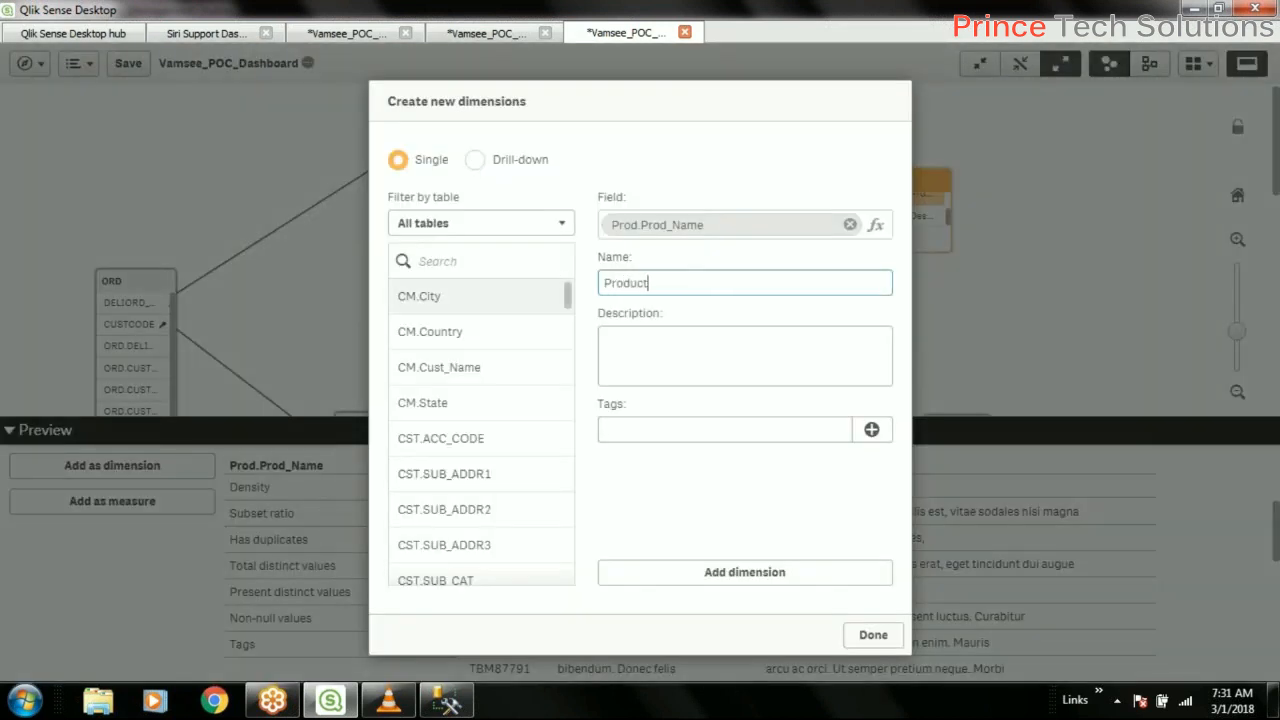
{"action": "left_click", "coordinate": [711, 349]}
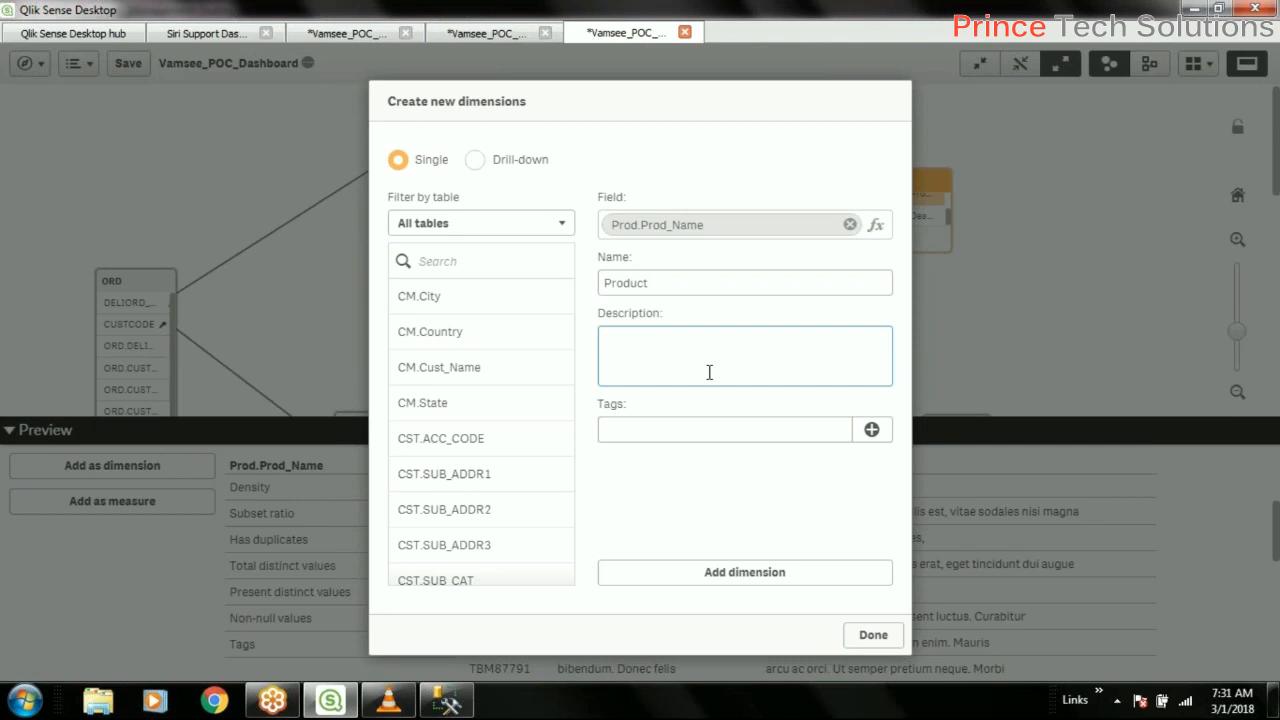
{"action": "left_click", "coordinate": [670, 284]}
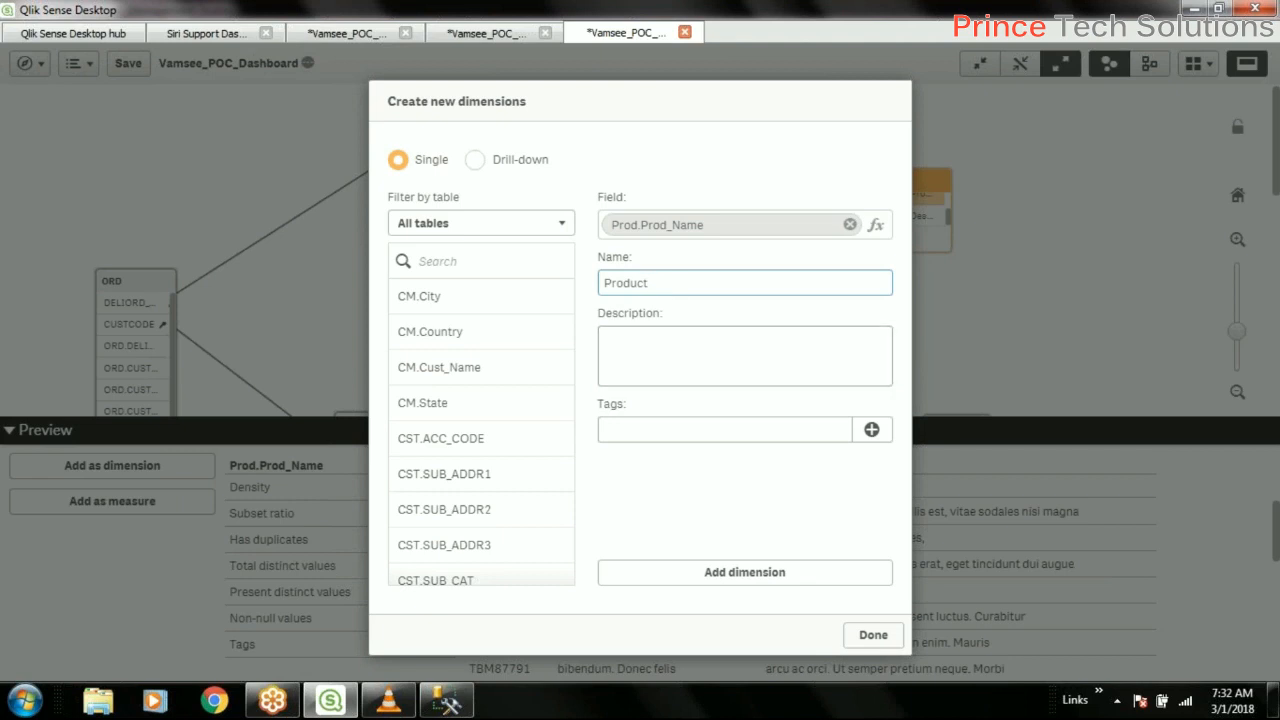
{"action": "left_click", "coordinate": [719, 364]}
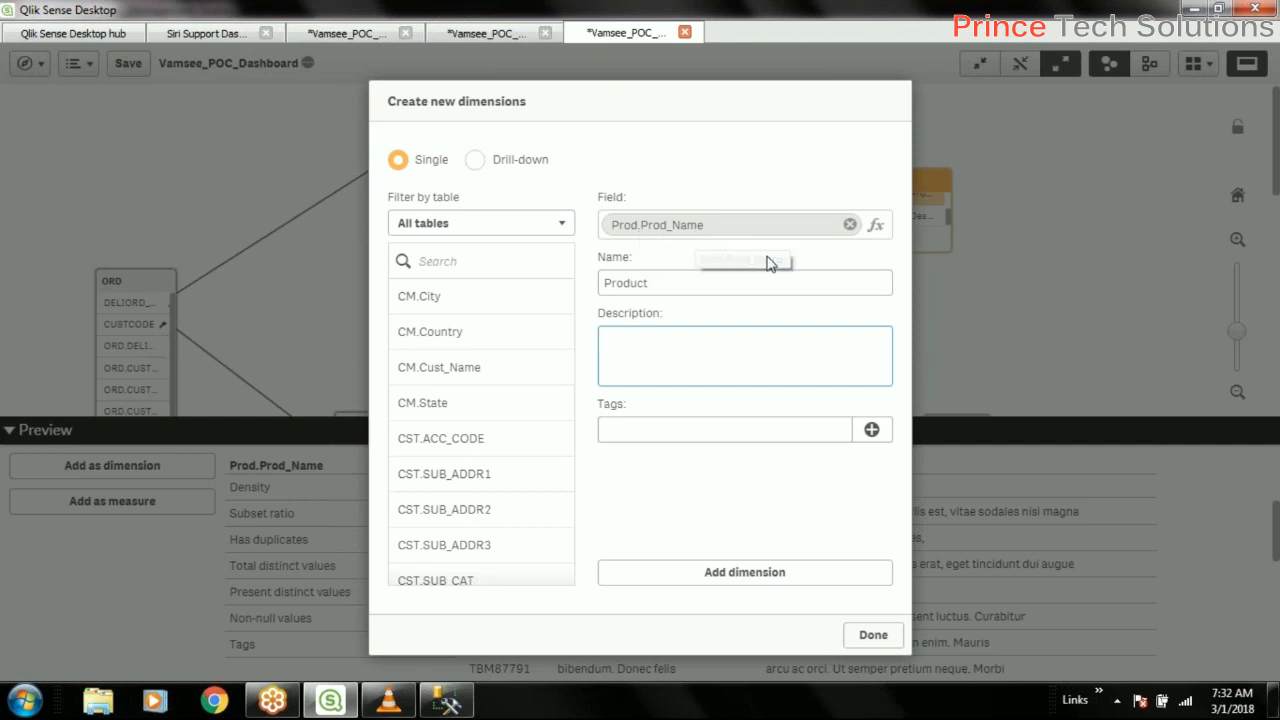
Tag the new dimension with its name, Product, add it, and finish creating dimensions.
{"action": "double_click", "coordinate": [633, 284]}
{"action": "key", "text": "ctrl+c"}
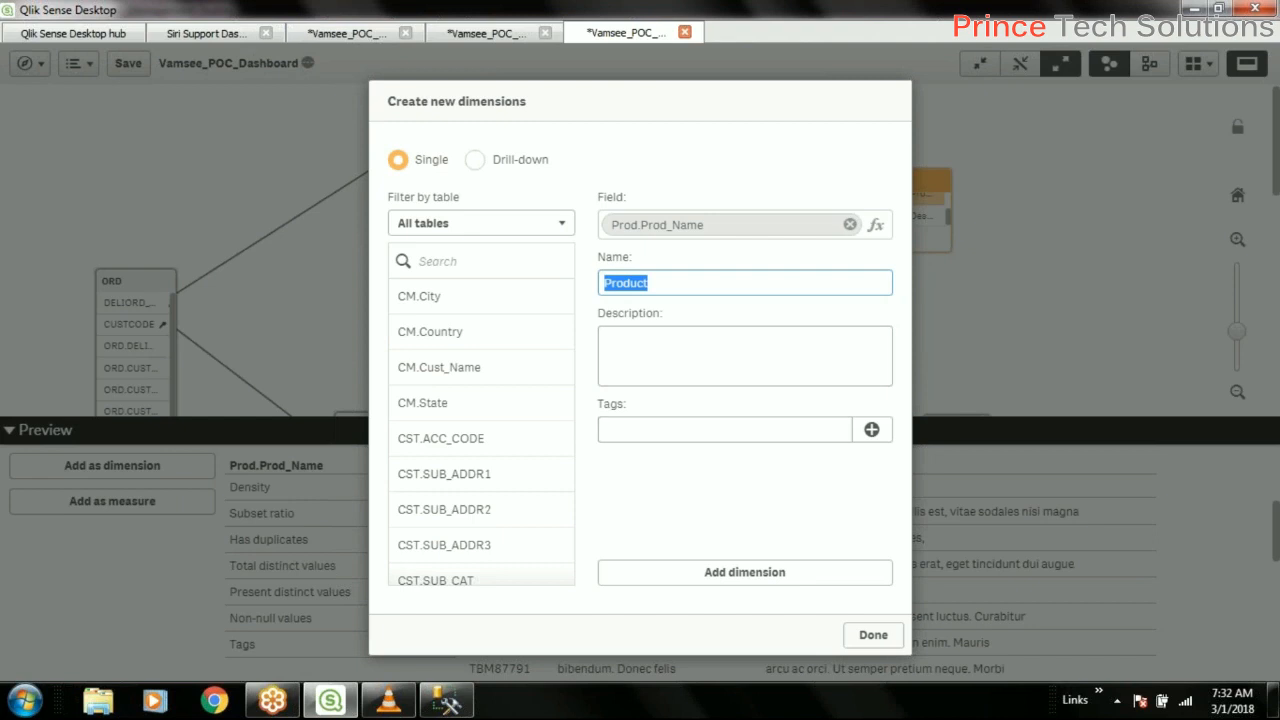
{"action": "left_click", "coordinate": [694, 431]}
{"action": "key", "text": "ctrl+v"}
{"action": "left_click", "coordinate": [871, 429]}
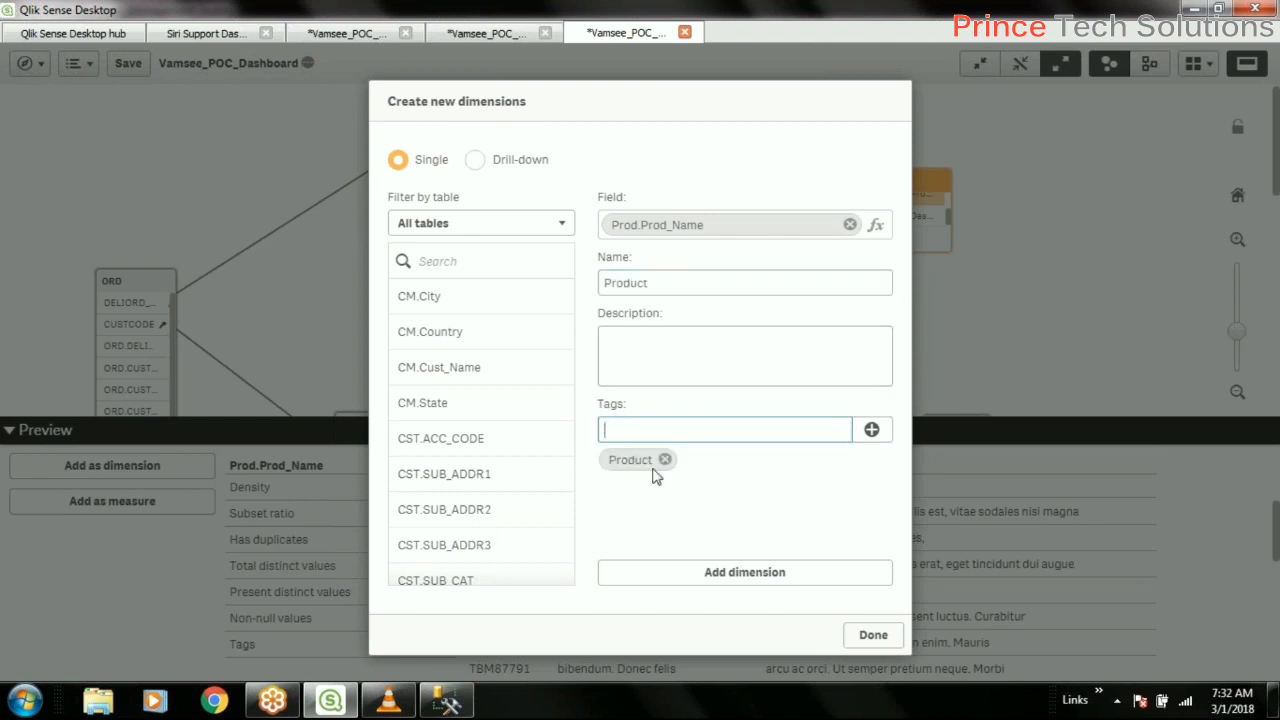
{"action": "left_click", "coordinate": [788, 580]}
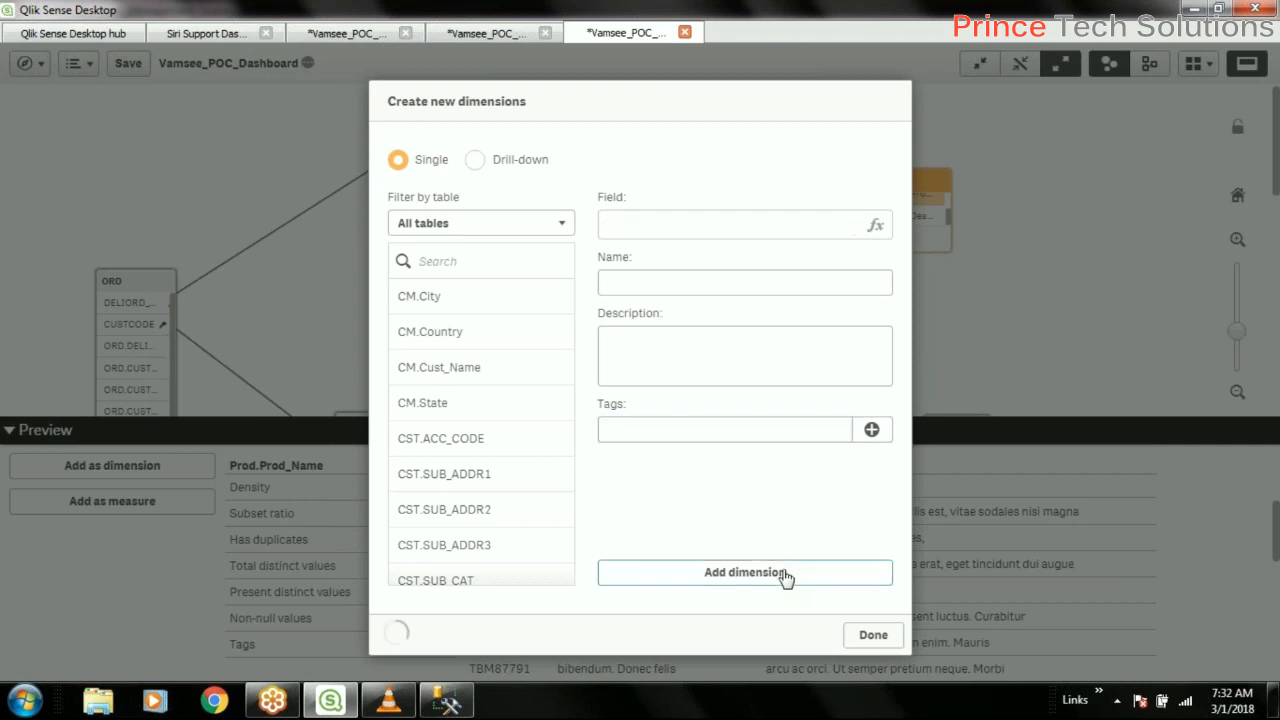
{"action": "left_click", "coordinate": [889, 640]}
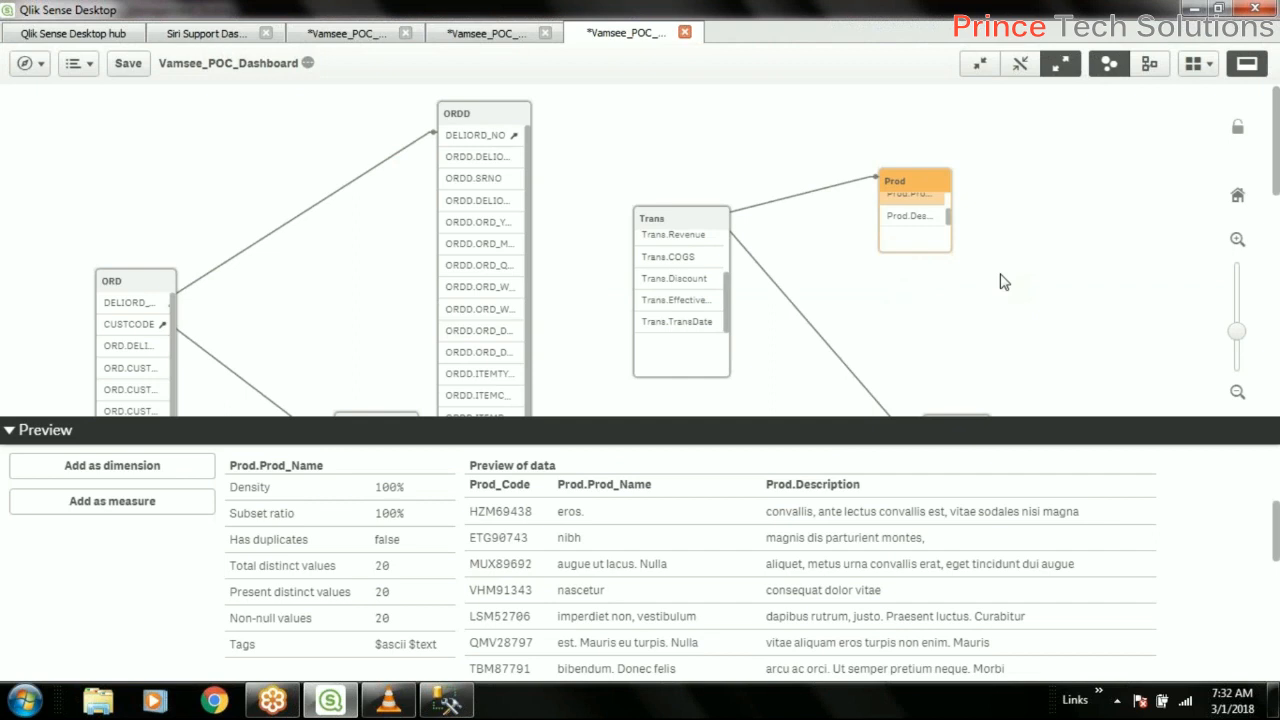
Move the CM table up to just below the Prod table and expand all tables in the data model.
{"action": "scroll", "coordinate": [993, 304], "scroll_direction": "down", "scroll_amount": 1}
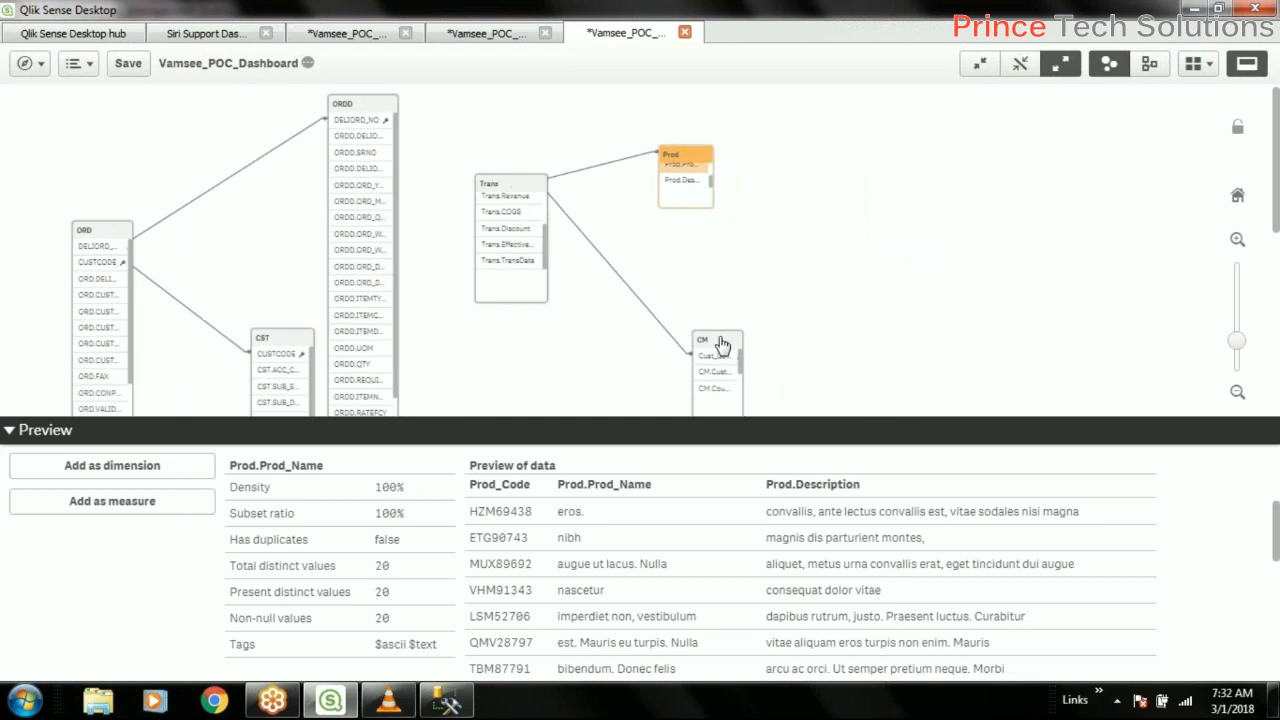
{"action": "left_click_drag", "start_coordinate": [723, 349], "coordinate": [753, 228]}
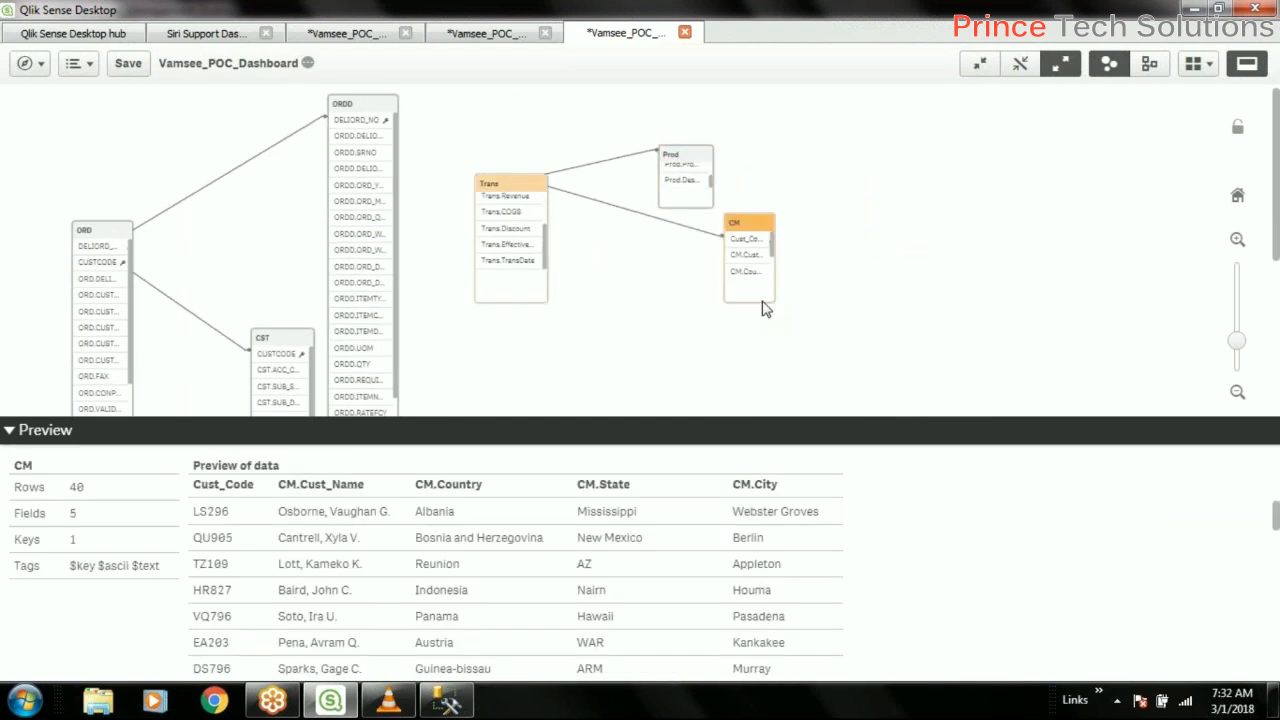
{"action": "left_click", "coordinate": [770, 360]}
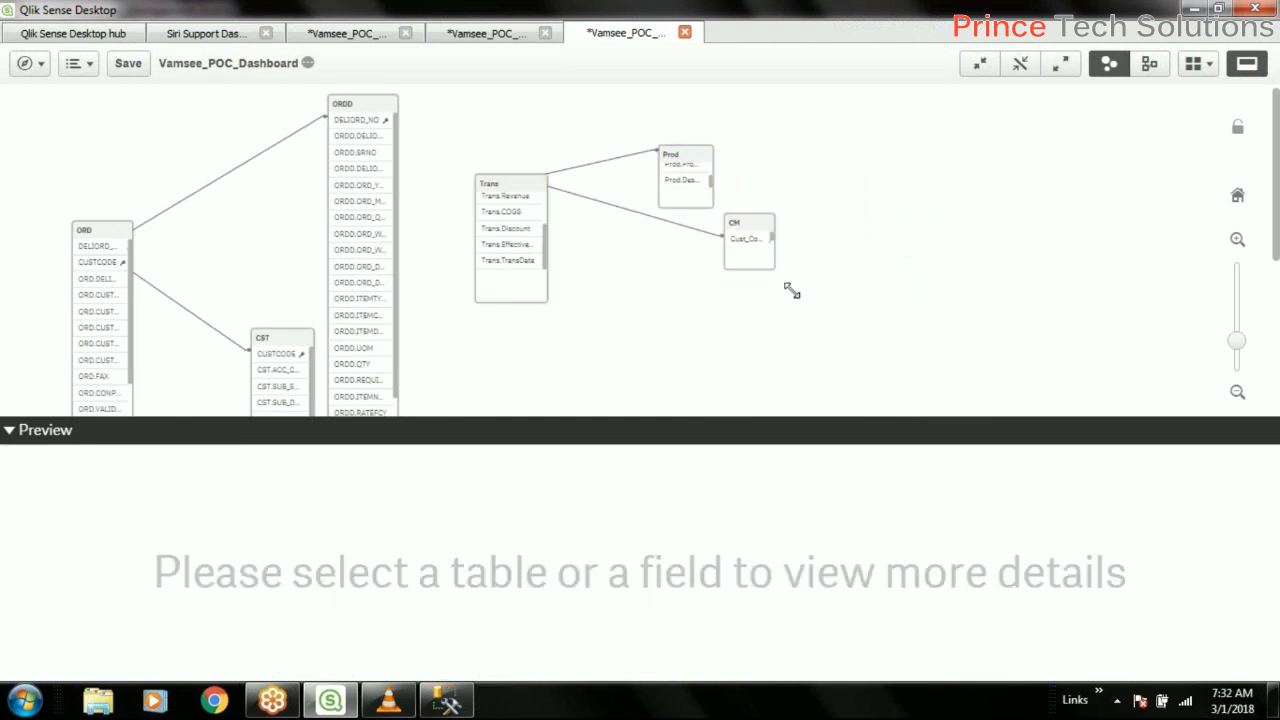
{"action": "left_click", "coordinate": [741, 241]}
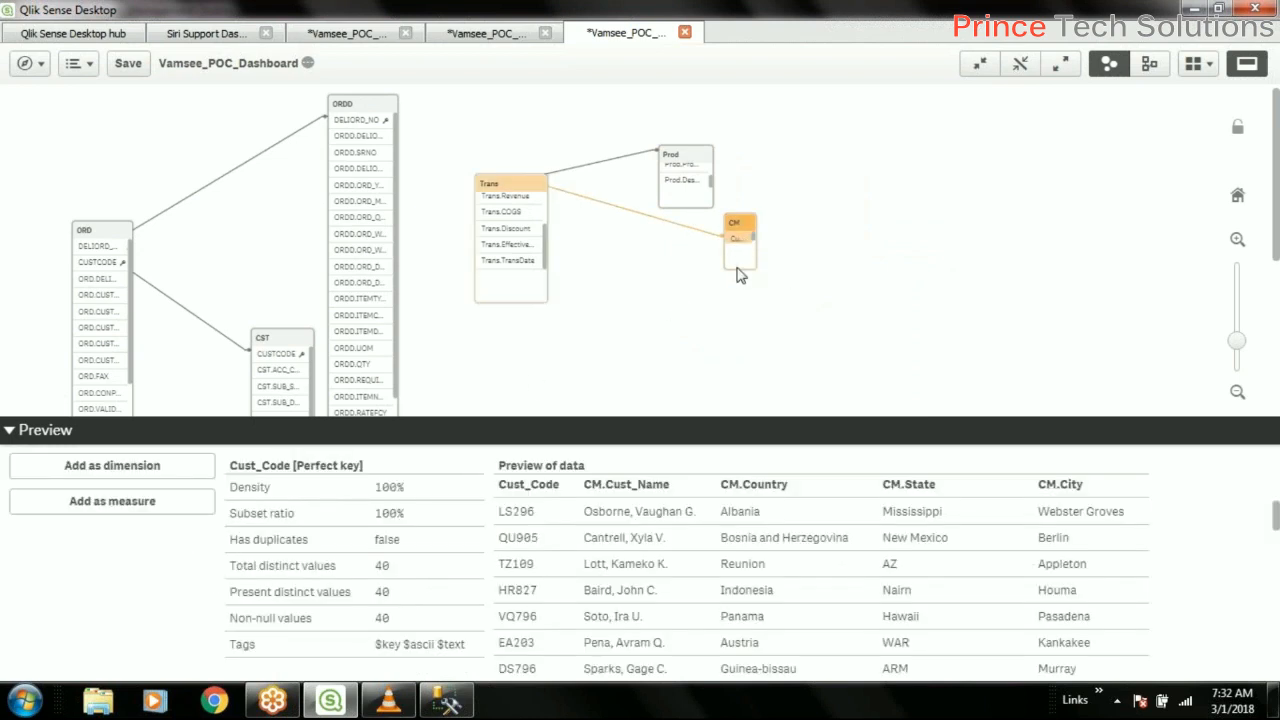
{"action": "left_click", "coordinate": [1063, 66]}
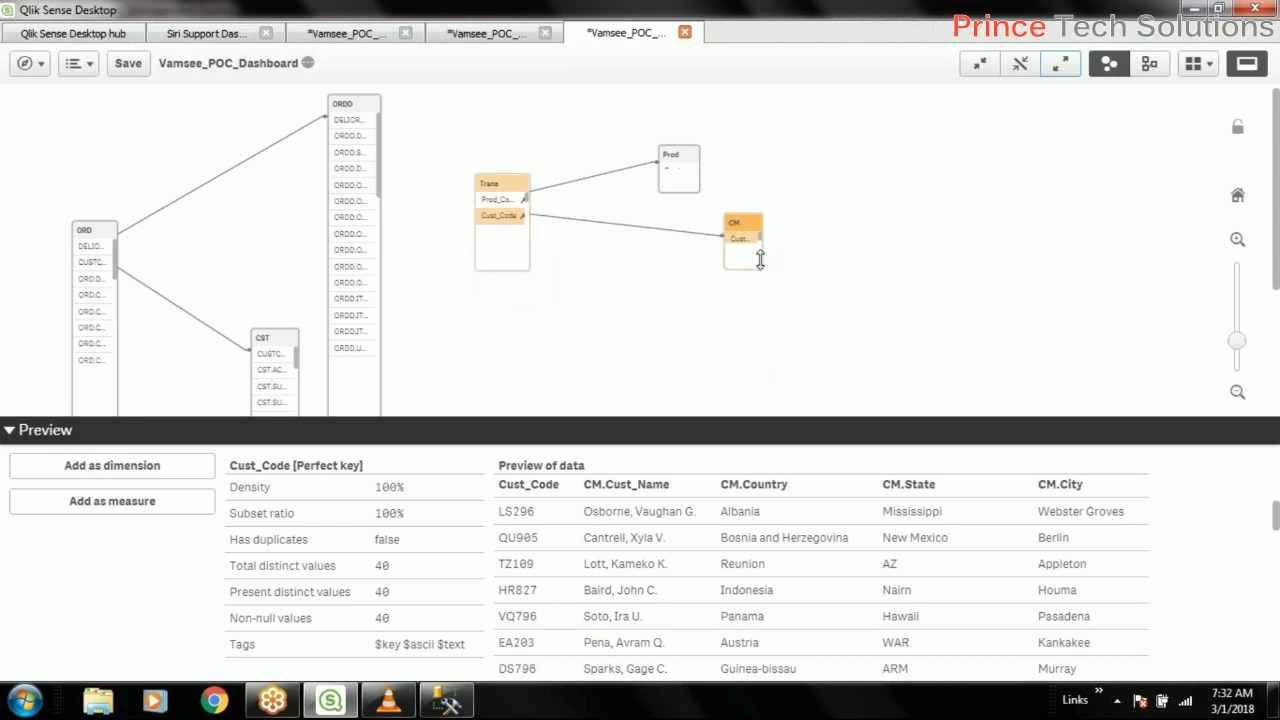
{"action": "left_click", "coordinate": [760, 252]}
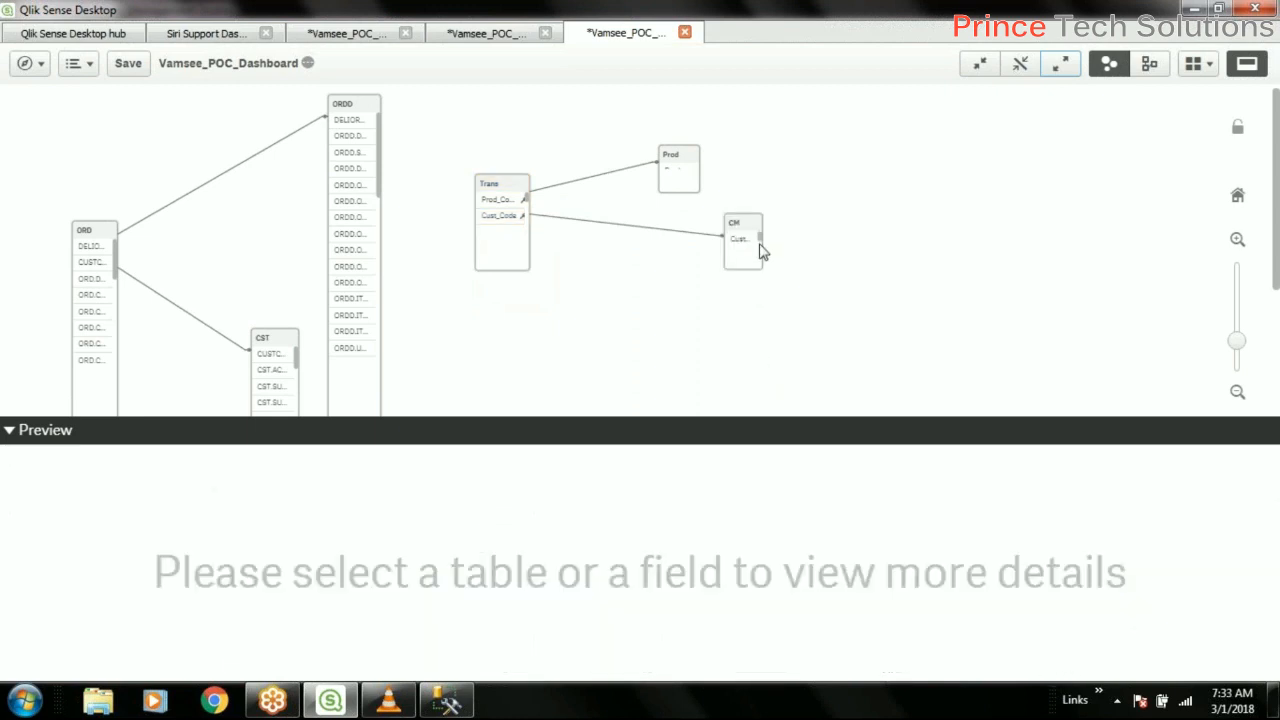
Reposition the CM table between the Trans and Prod tables, and make it narrower.
{"action": "scroll", "coordinate": [806, 275], "scroll_direction": "up", "scroll_amount": 5}
{"action": "left_click_drag", "start_coordinate": [1100, 296], "coordinate": [845, 310]}
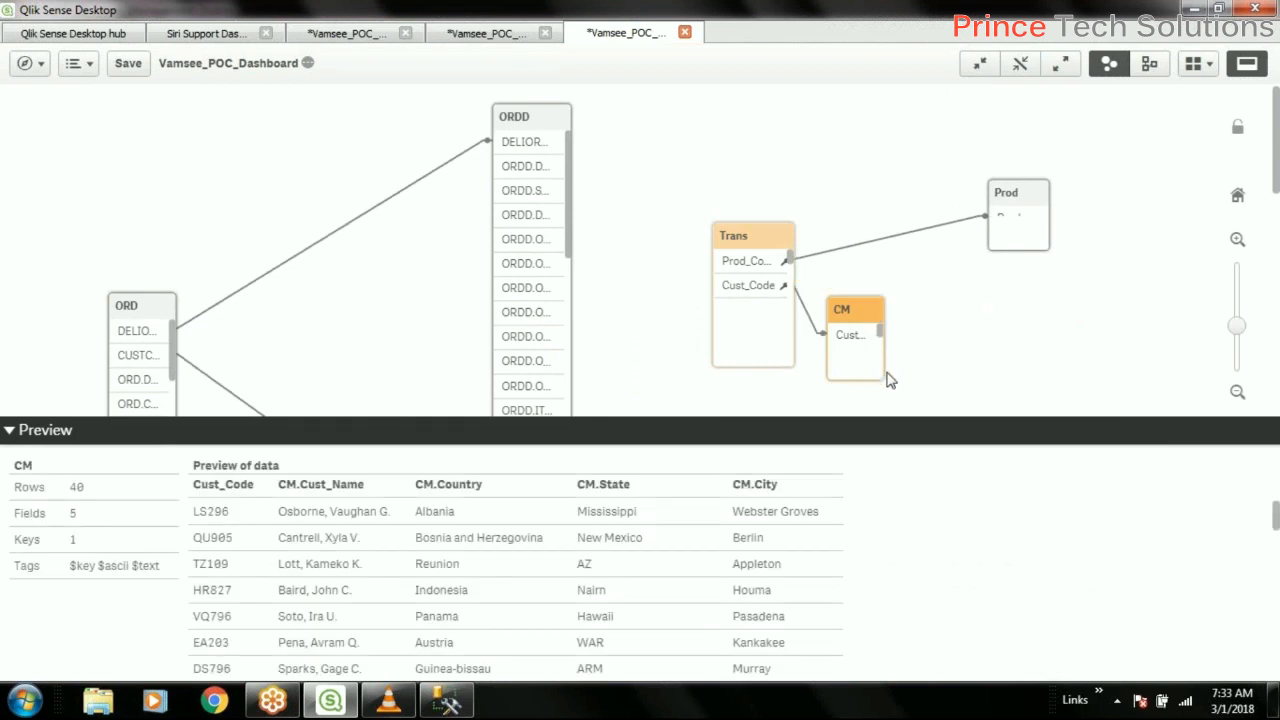
{"action": "left_click_drag", "start_coordinate": [872, 322], "coordinate": [927, 338]}
{"action": "left_click", "coordinate": [927, 338]}
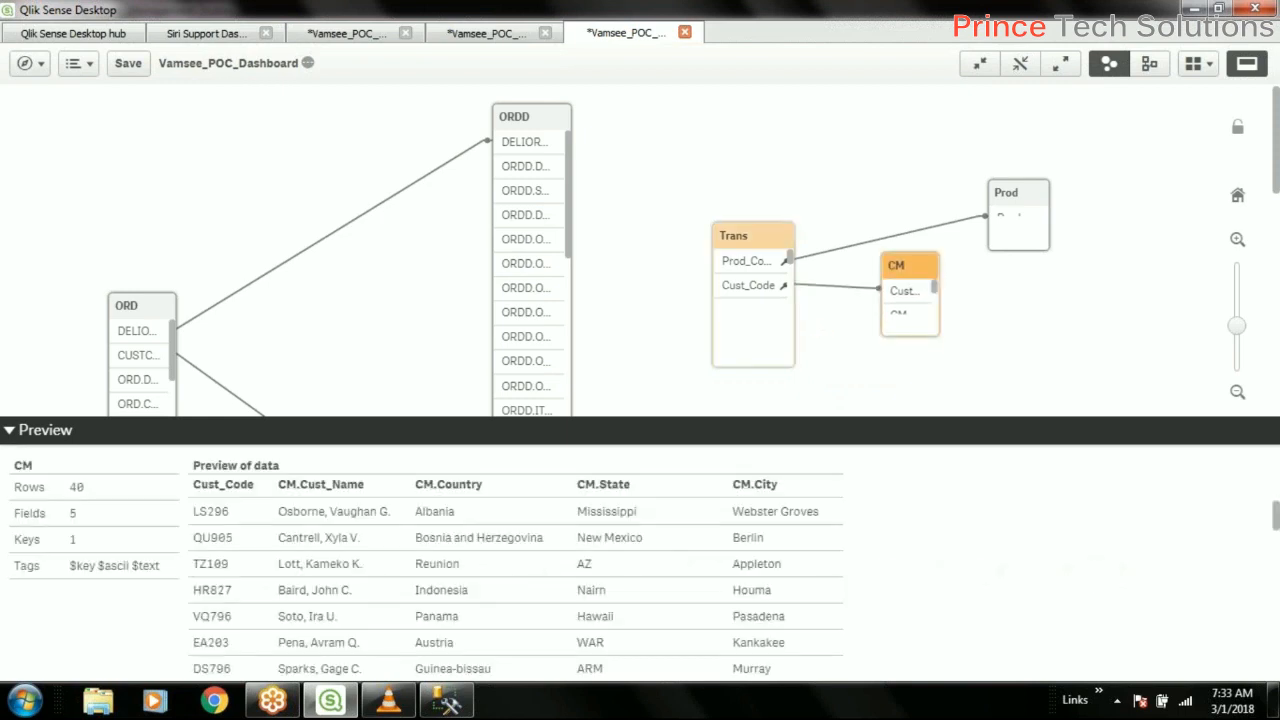
{"action": "left_click", "coordinate": [929, 350]}
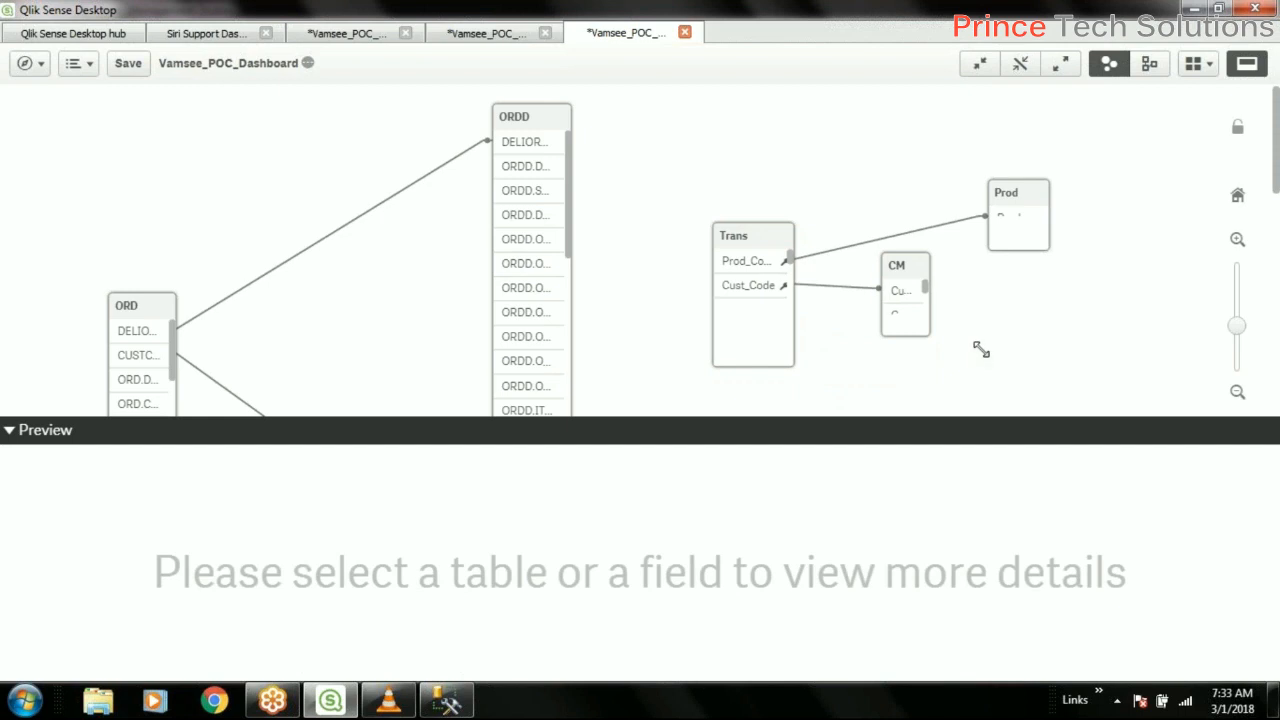
Start a new dimension from the CM table's CM.Cust_Name field and name it Customer.
{"action": "left_click", "coordinate": [901, 272]}
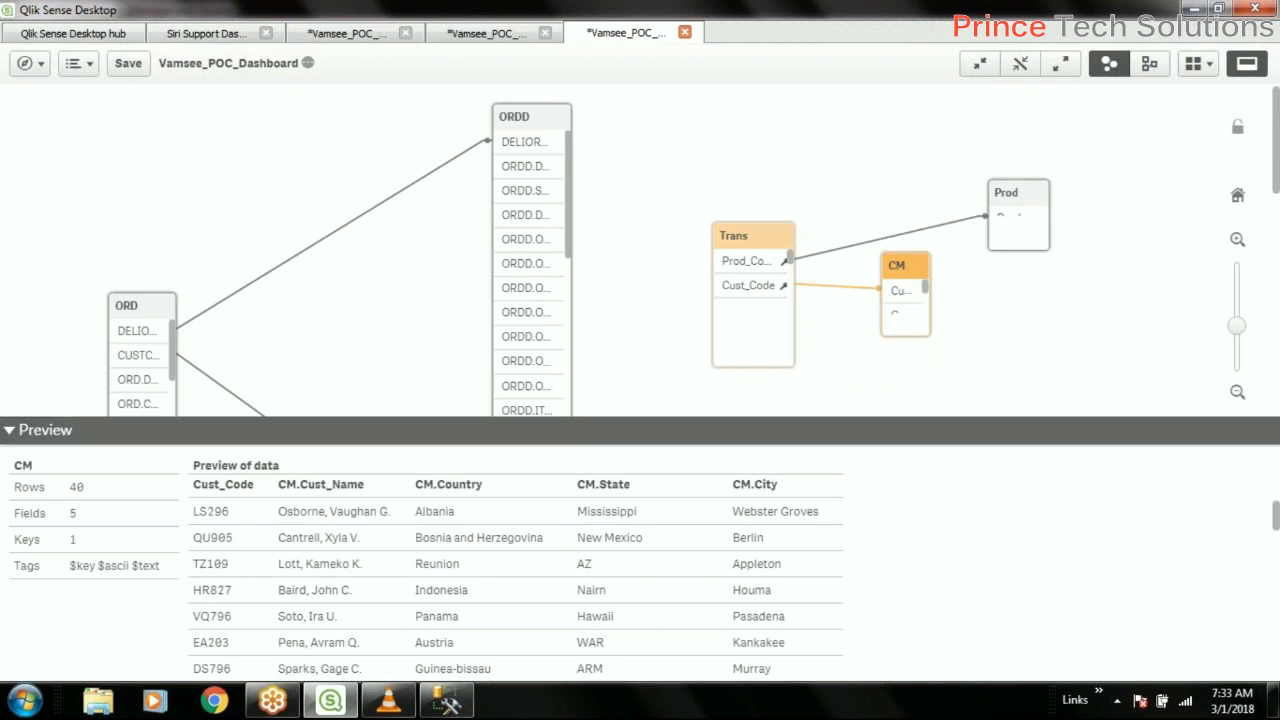
{"action": "left_click", "coordinate": [906, 304]}
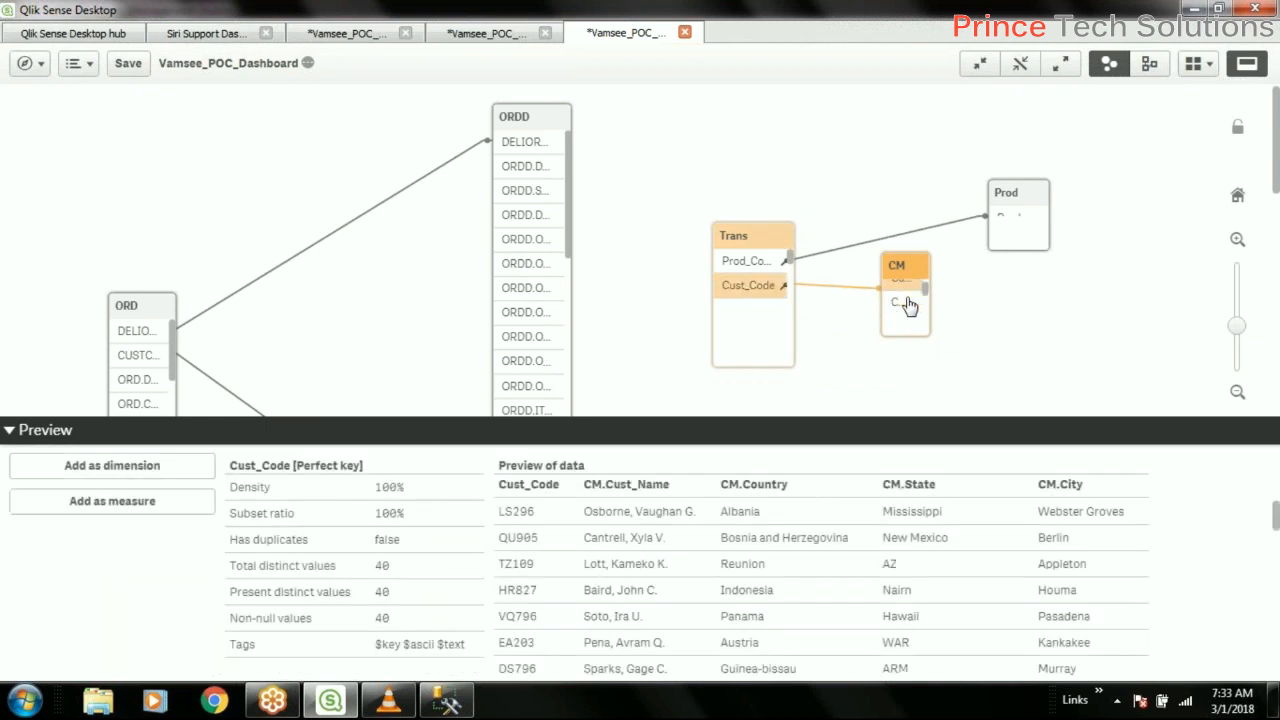
{"action": "left_click", "coordinate": [908, 306]}
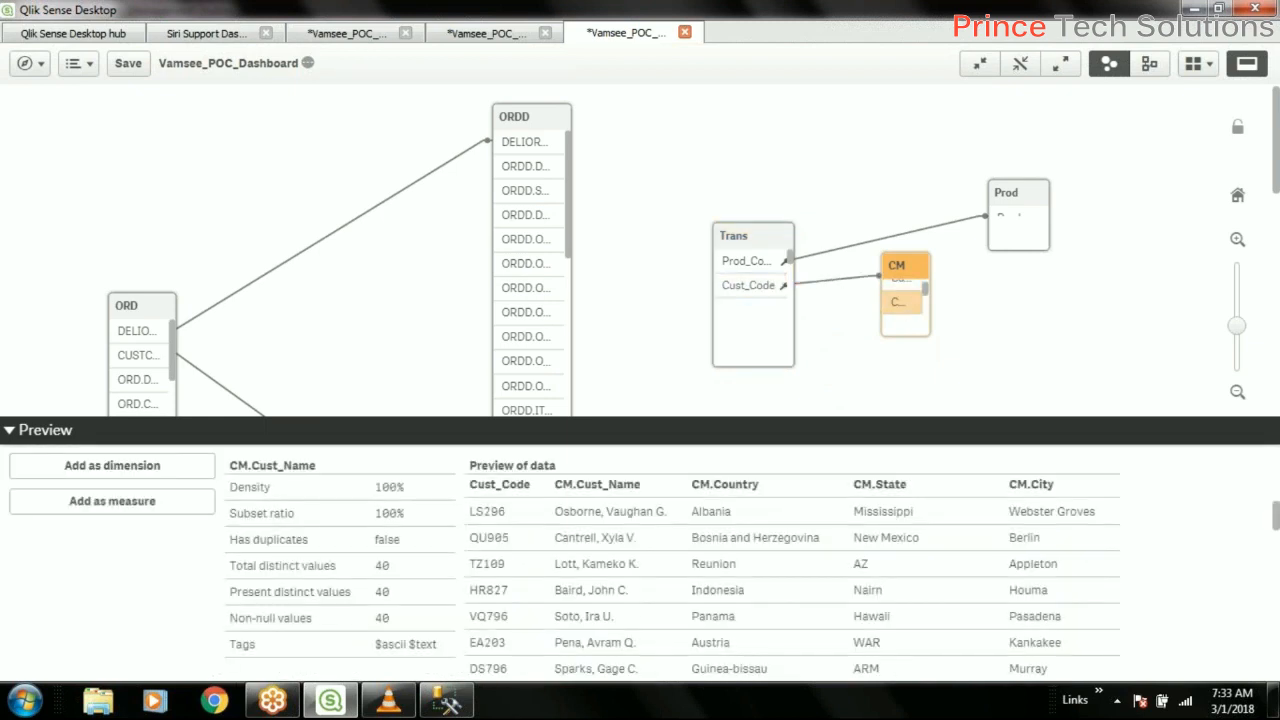
{"action": "left_click", "coordinate": [160, 467]}
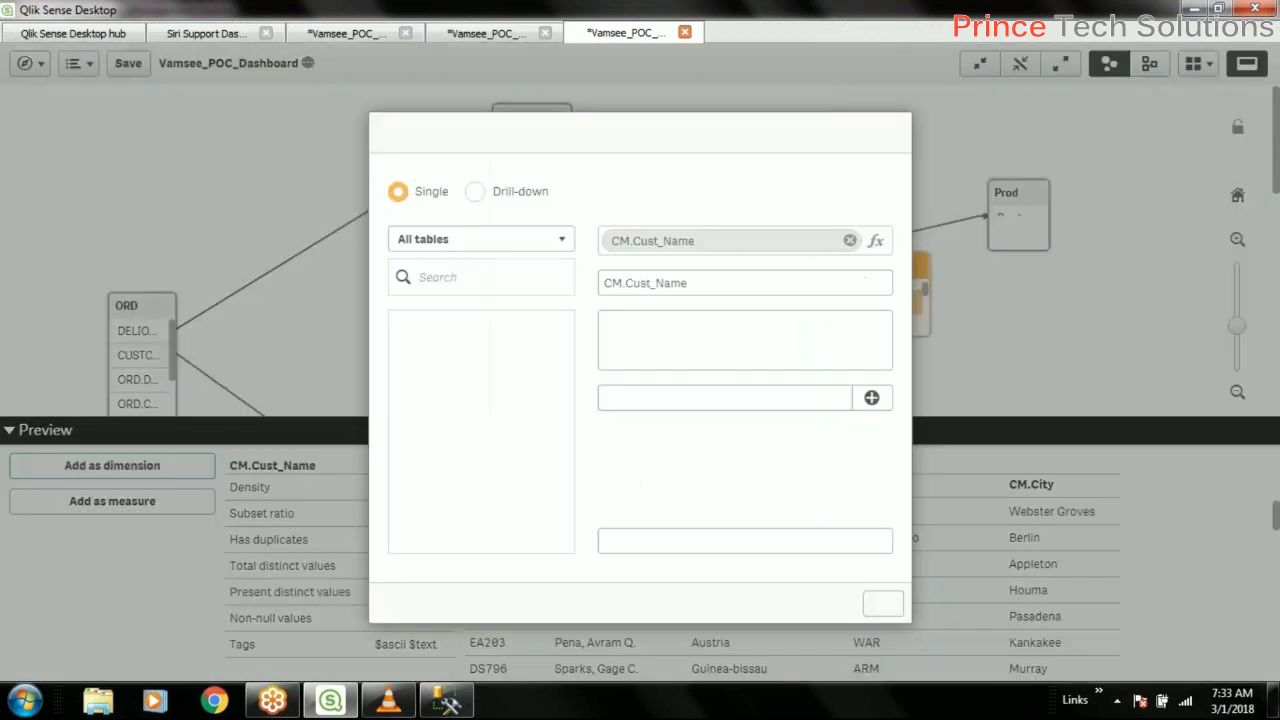
{"action": "triple_click", "coordinate": [730, 283]}
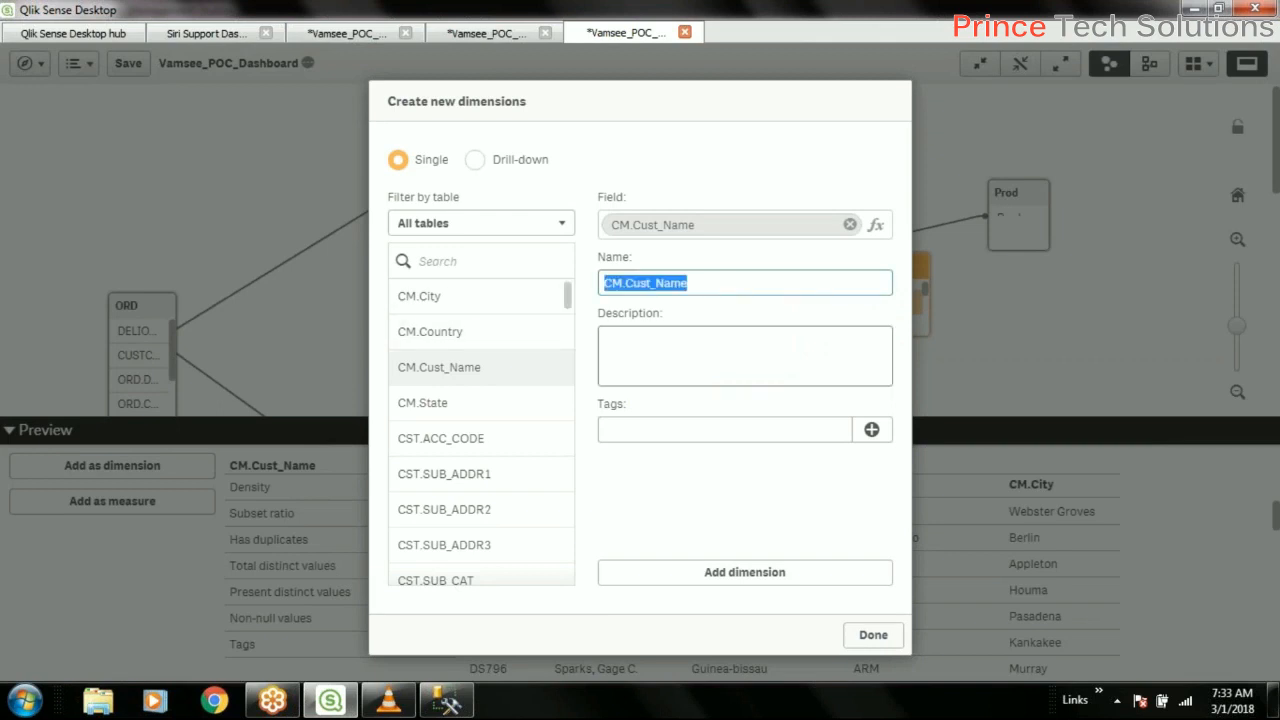
{"action": "type", "text": "Customer"}
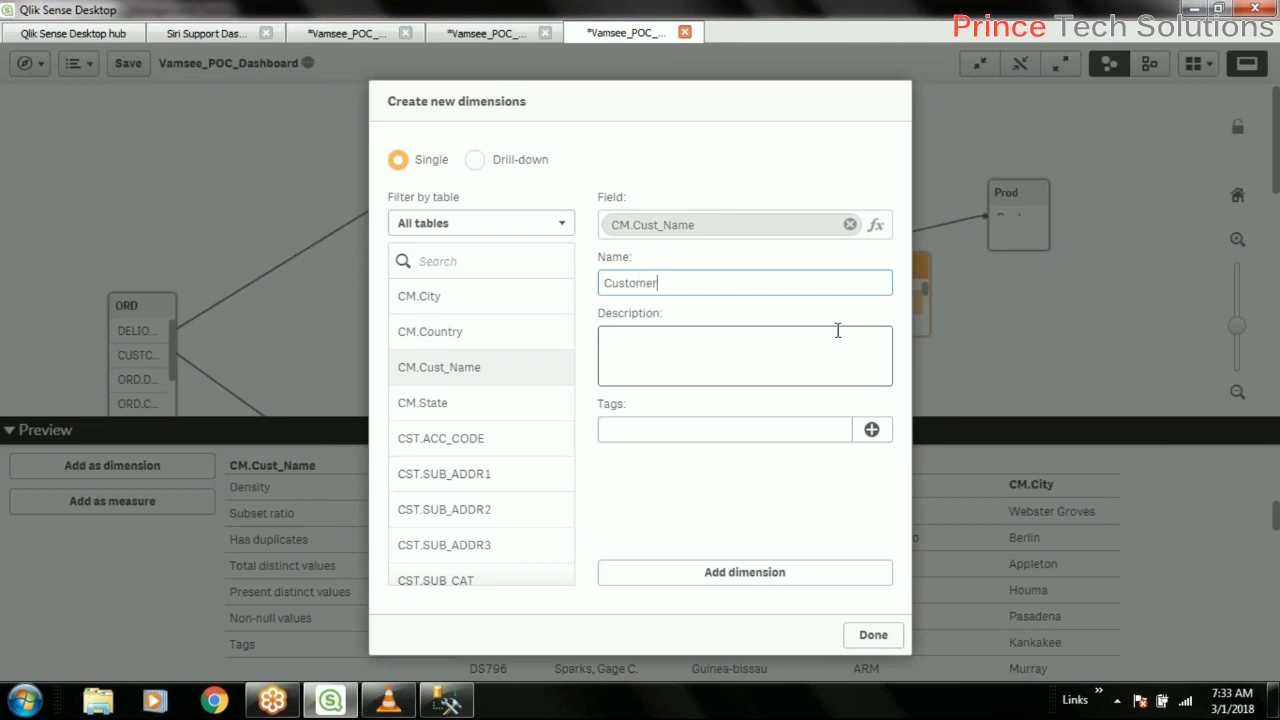
Tag the new dimension with its name, Customer, add it, and finish creating dimensions.
{"action": "key", "text": "ctrl+a"}
{"action": "key", "text": "ctrl+c"}
{"action": "left_click", "coordinate": [649, 440]}
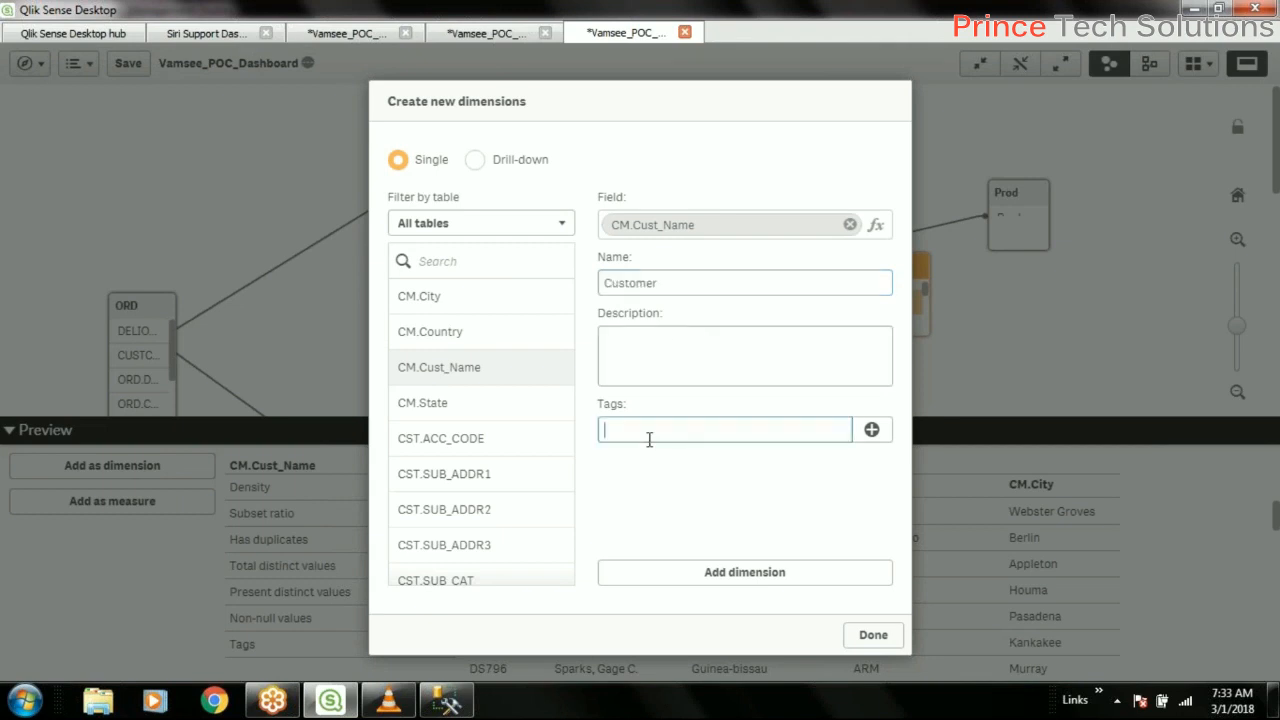
{"action": "key", "text": "ctrl+v"}
{"action": "left_click", "coordinate": [871, 429]}
{"action": "left_click", "coordinate": [780, 585]}
{"action": "left_click", "coordinate": [873, 634]}
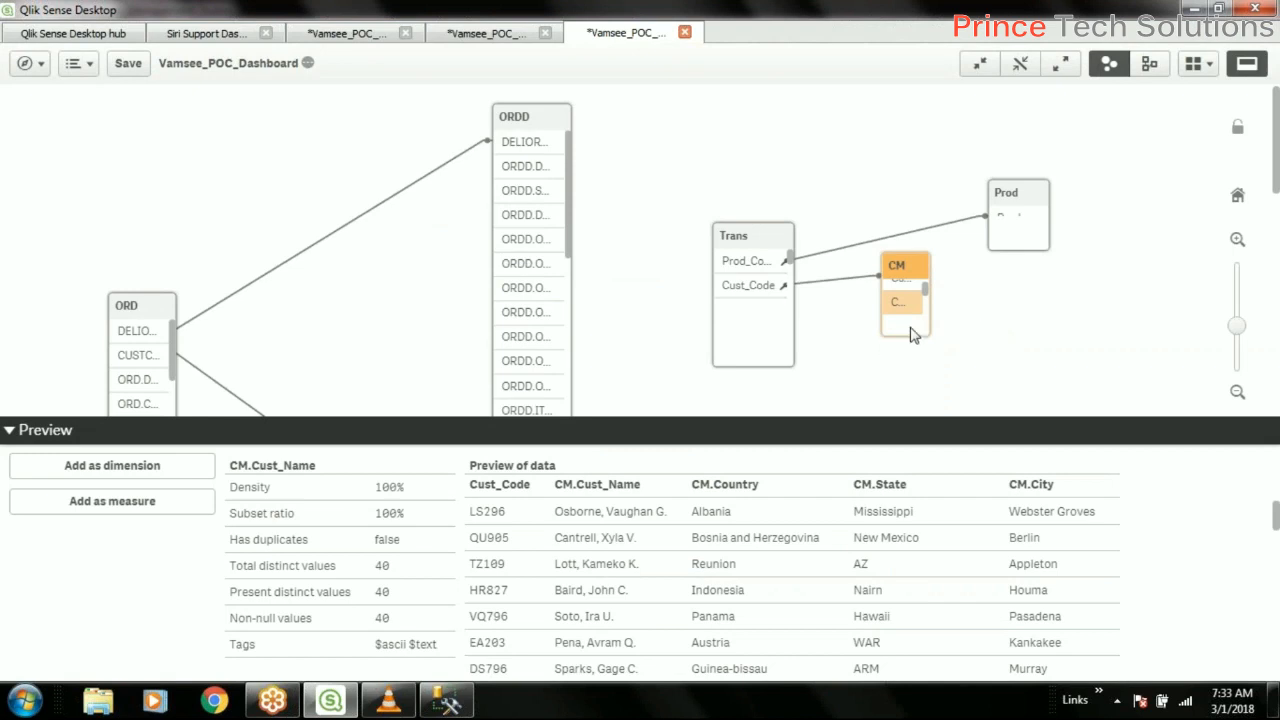
Start a new drill-down dimension from the CM table's CM.Country field and name it Demography.
{"action": "left_click_drag", "start_coordinate": [924, 294], "coordinate": [924, 303]}
{"action": "left_click", "coordinate": [902, 295]}
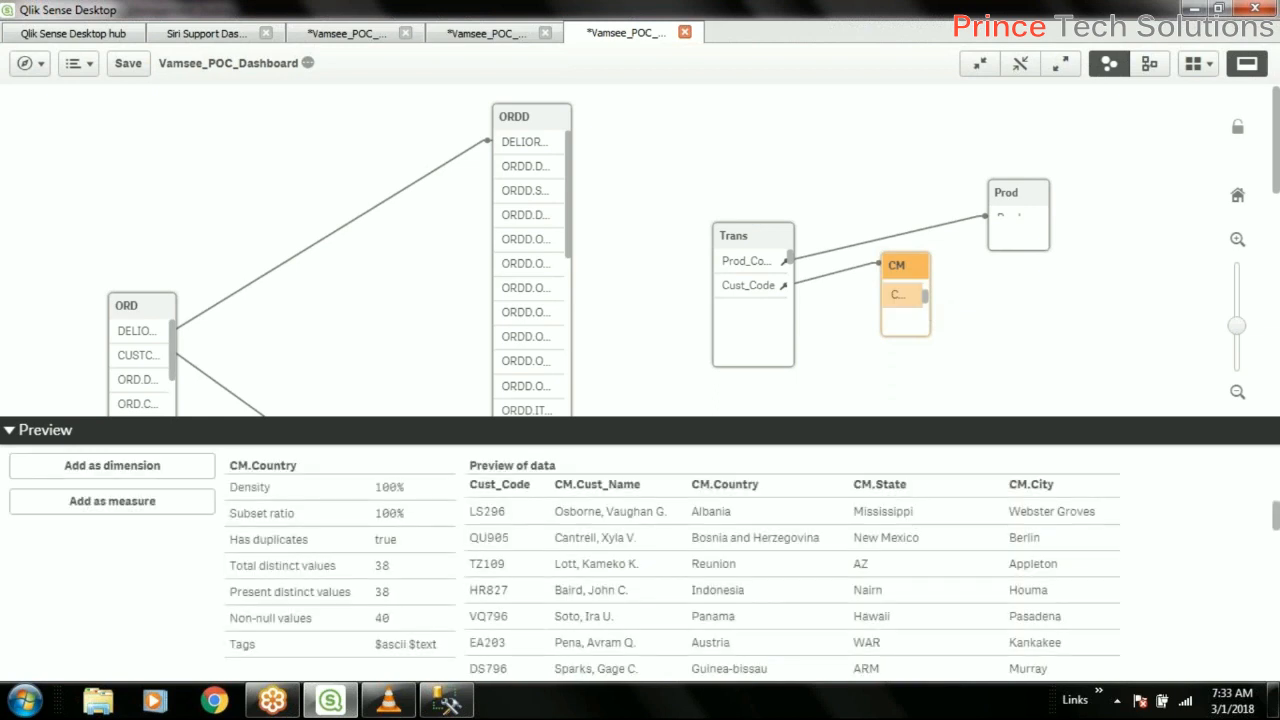
{"action": "left_click", "coordinate": [150, 466]}
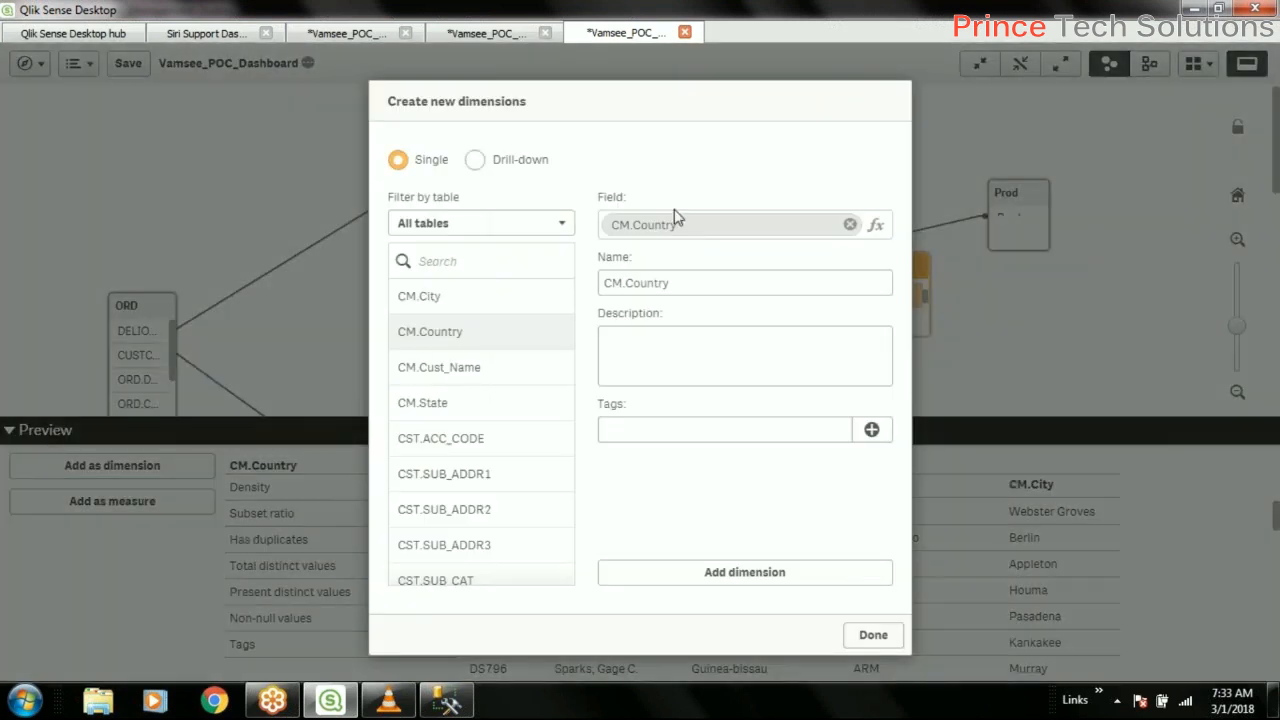
{"action": "left_click", "coordinate": [476, 162]}
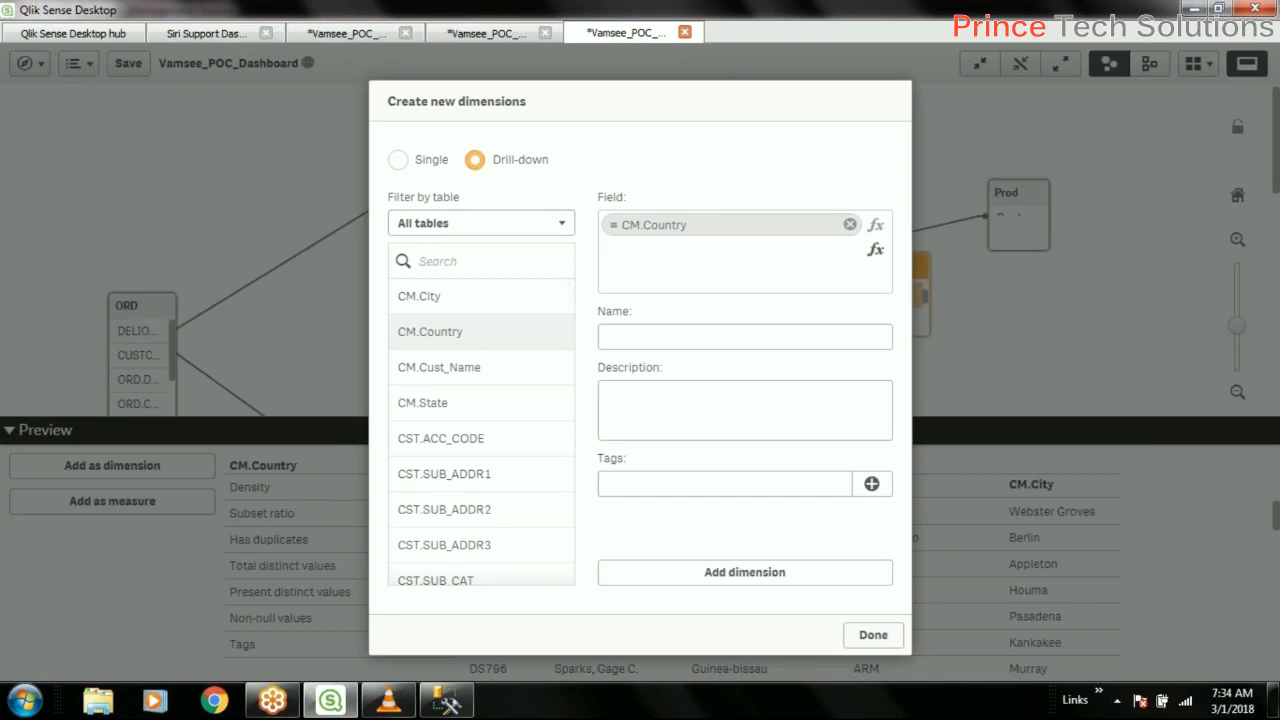
{"action": "left_click", "coordinate": [688, 338]}
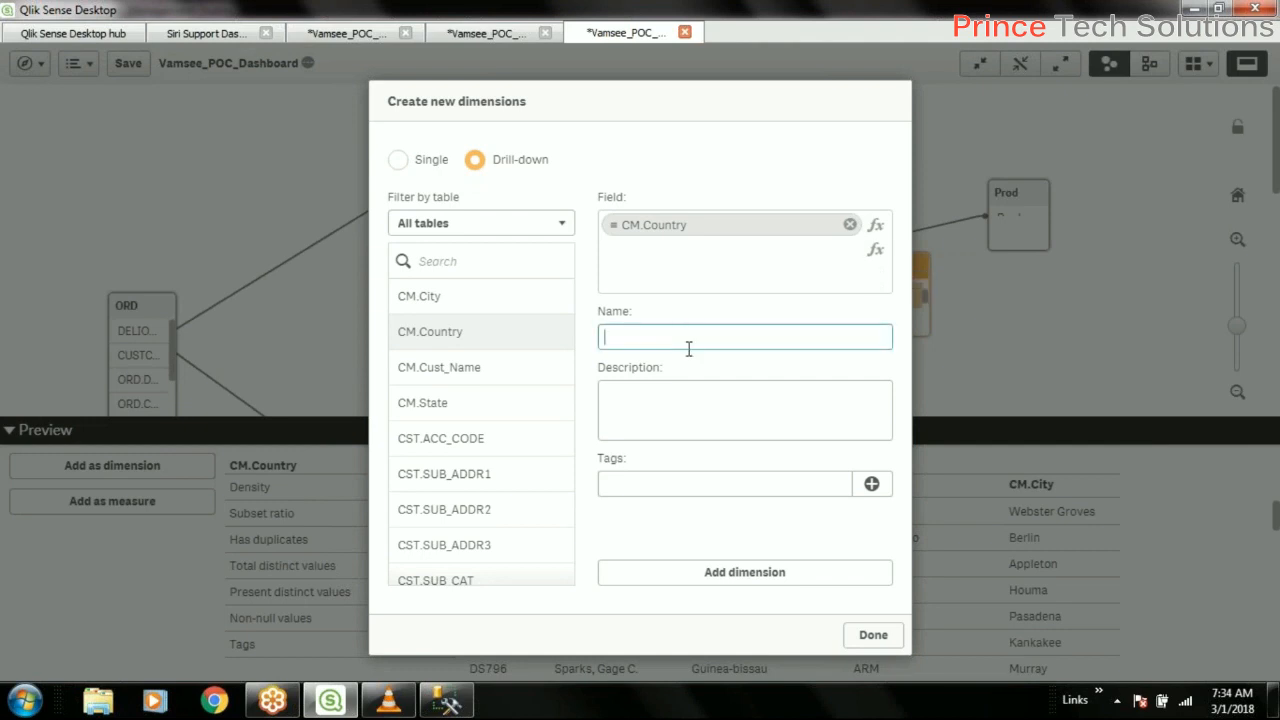
{"action": "type", "text": "Demography"}
{"action": "left_click", "coordinate": [731, 277]}
{"action": "left_click", "coordinate": [714, 393]}
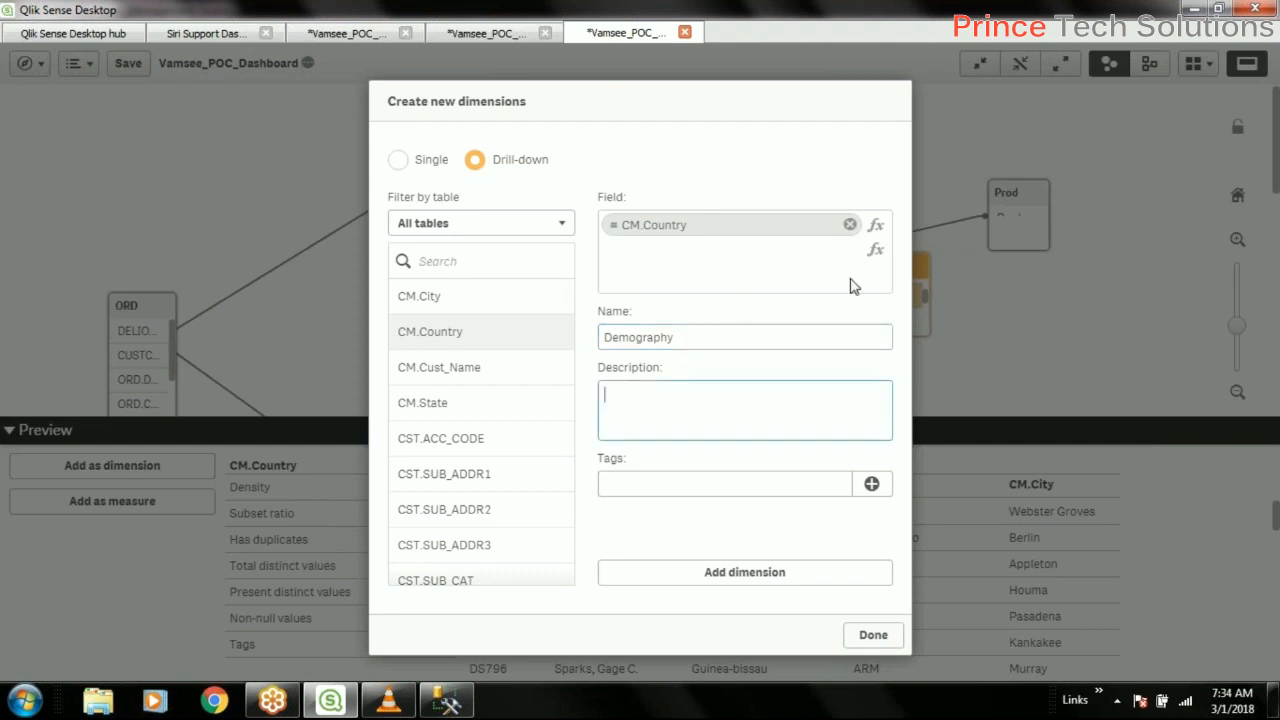
Add the CM.City field as the second level of the Demography drill-down through an inserted field expression.
{"action": "left_click", "coordinate": [876, 256]}
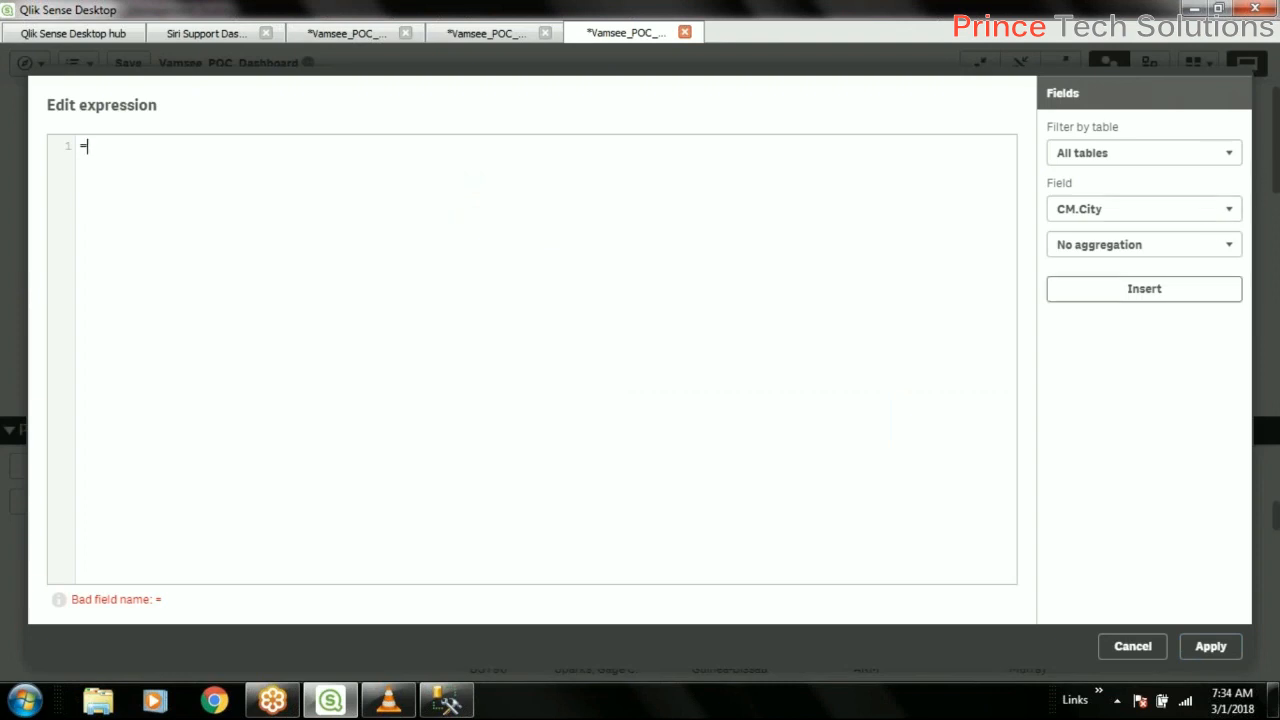
{"action": "left_click", "coordinate": [1144, 288]}
{"action": "left_click", "coordinate": [1210, 646]}
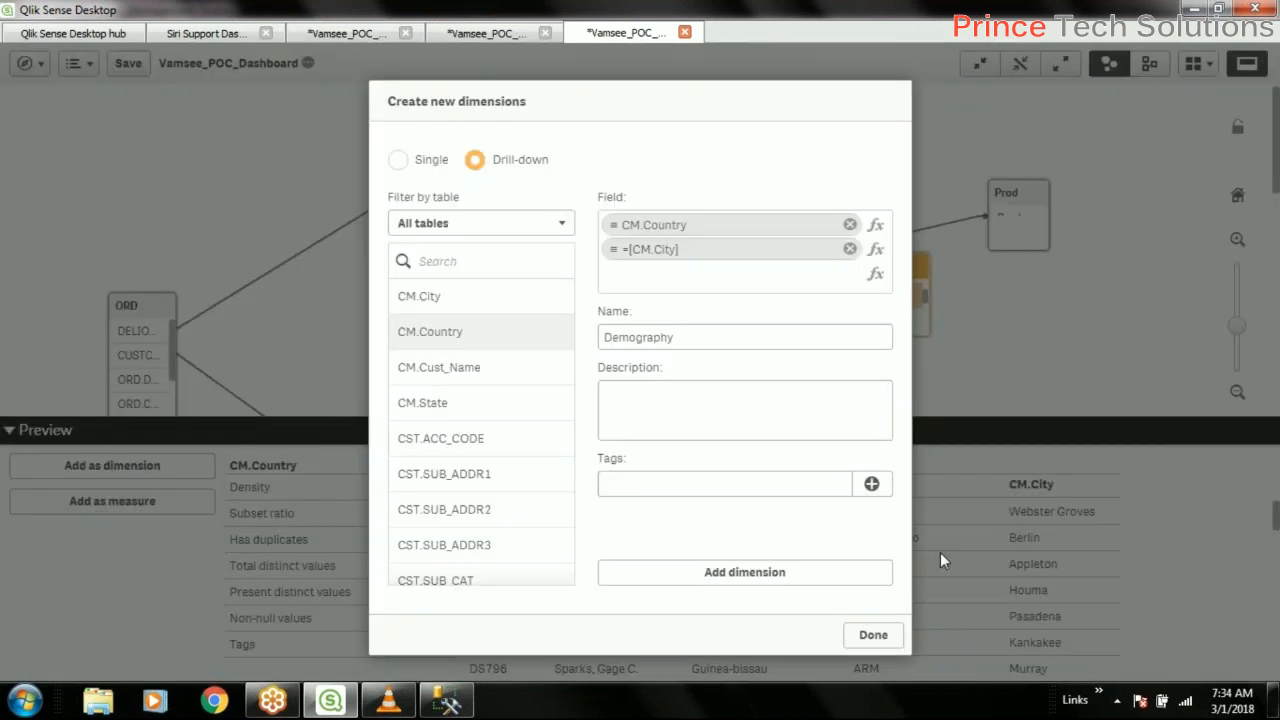
Add the CM.State field as the third level of the Demography drill-down through an inserted field expression.
{"action": "left_click", "coordinate": [876, 278]}
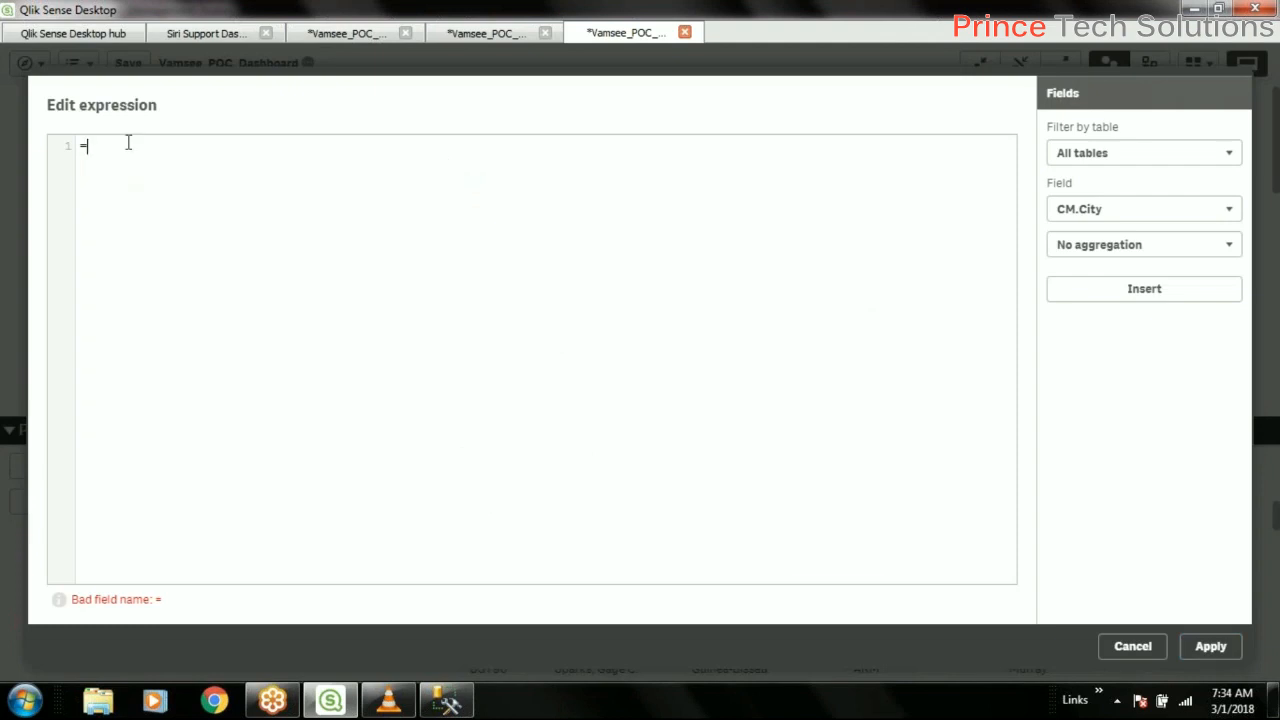
{"action": "left_click", "coordinate": [1208, 212]}
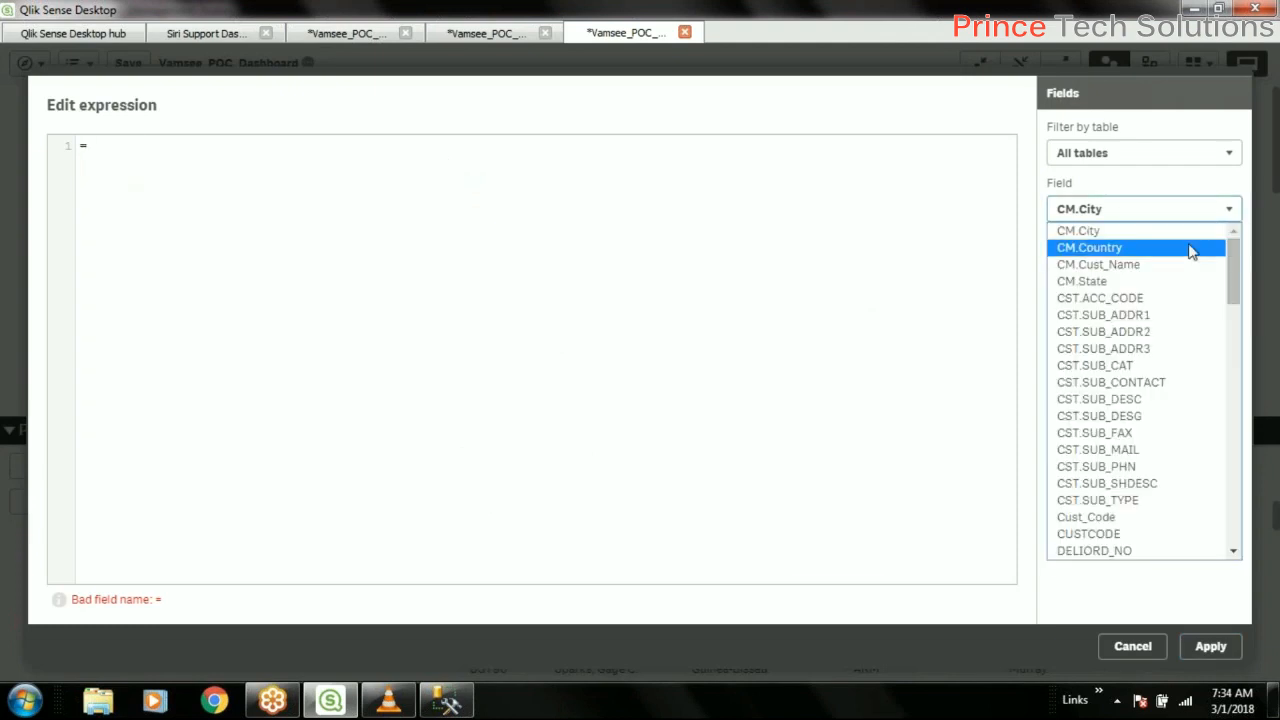
{"action": "left_click", "coordinate": [1172, 282]}
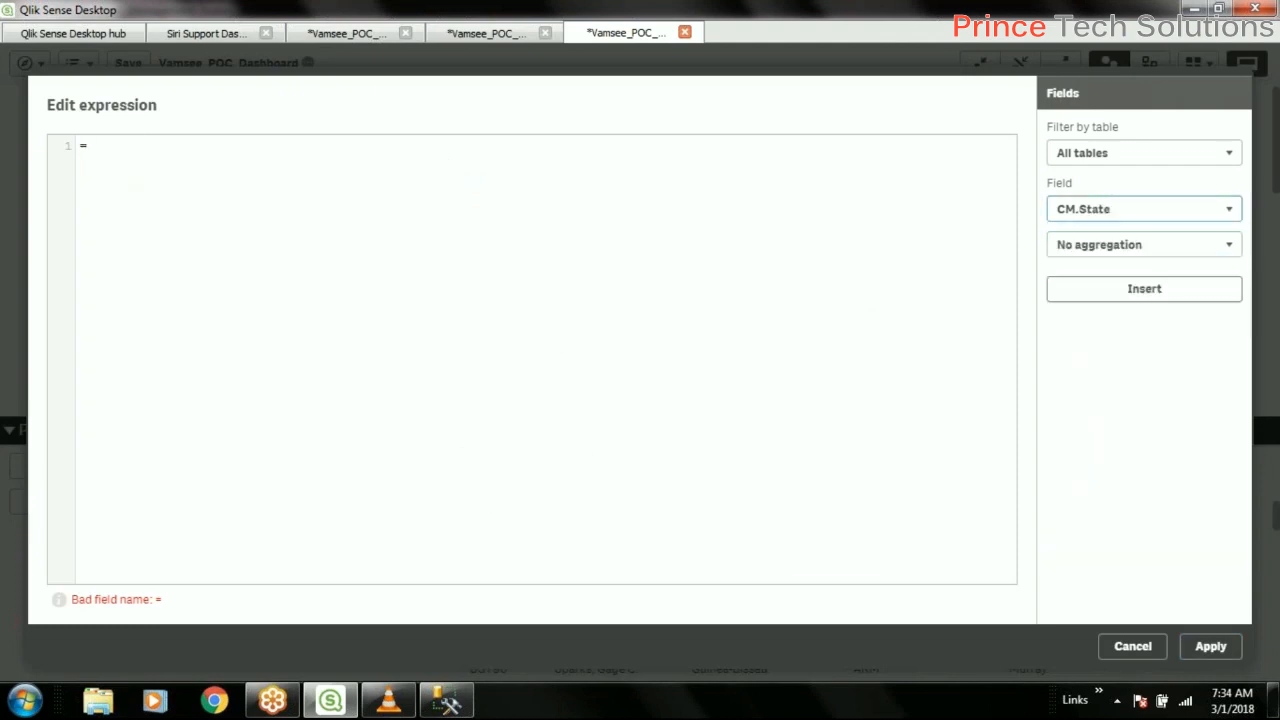
{"action": "left_click", "coordinate": [1203, 646]}
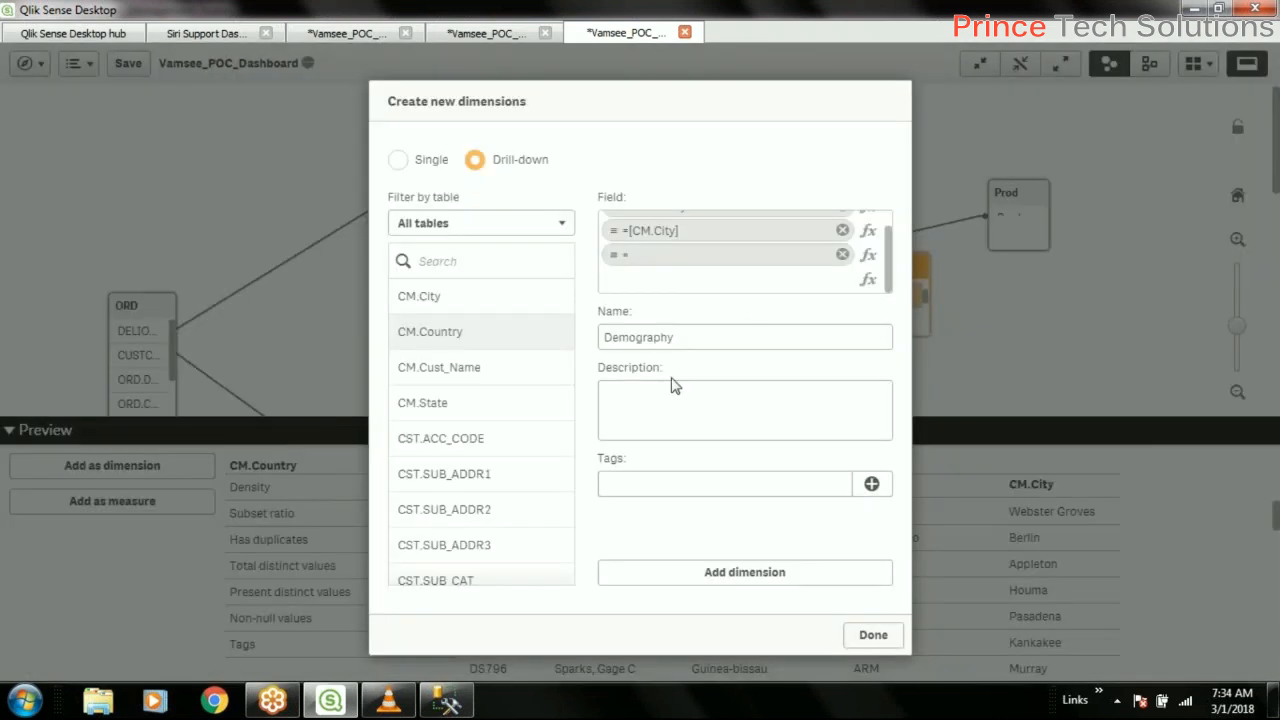
{"action": "scroll", "coordinate": [885, 260], "scroll_direction": "up", "scroll_amount": 1}
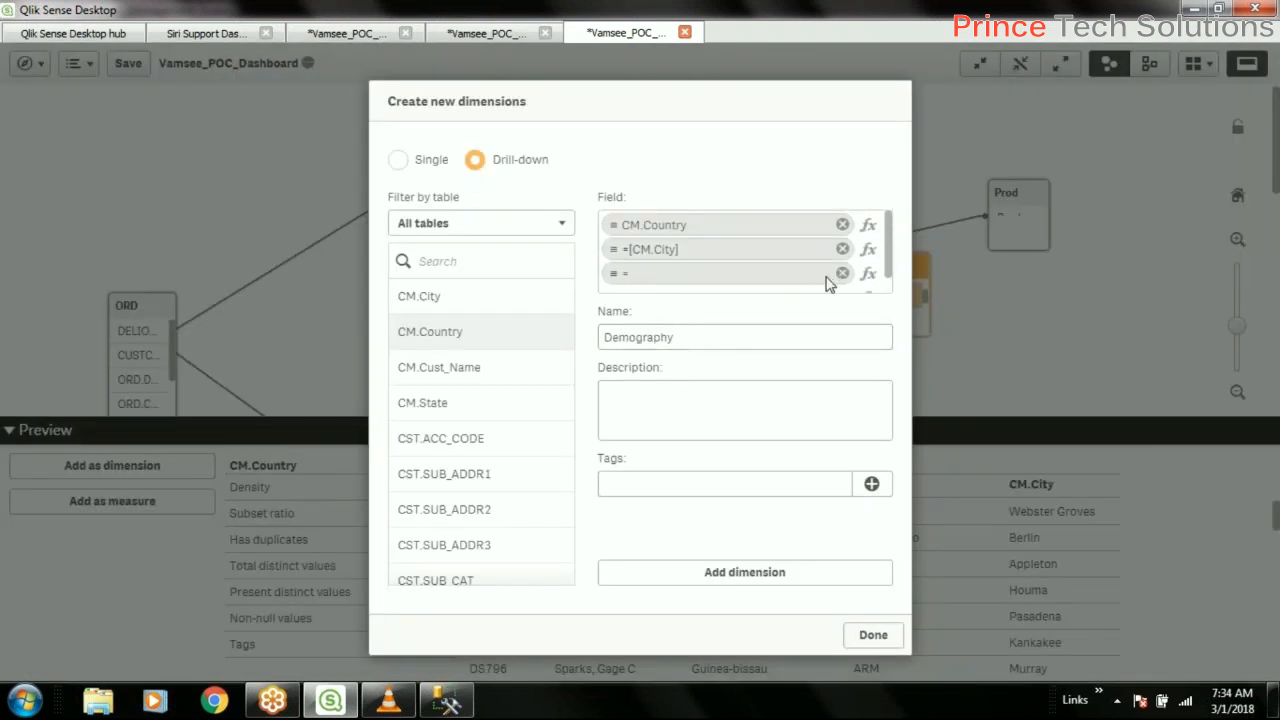
{"action": "left_click", "coordinate": [868, 276]}
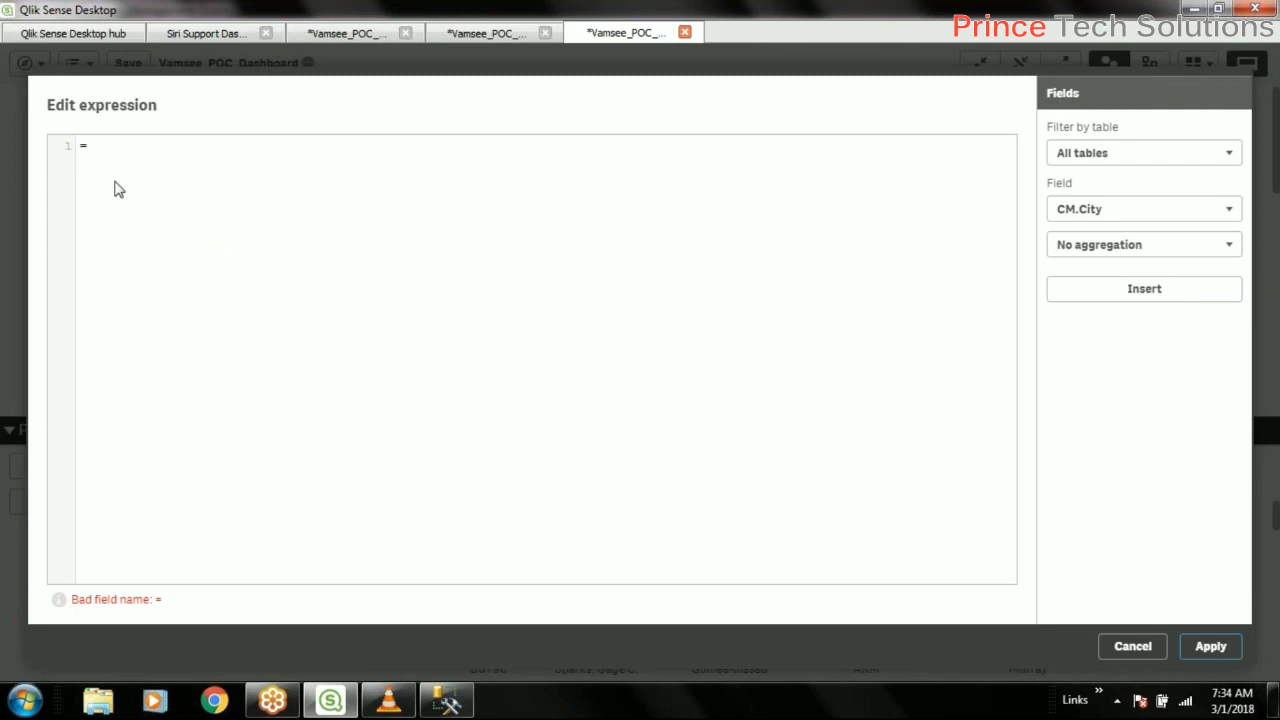
{"action": "left_click", "coordinate": [1210, 212]}
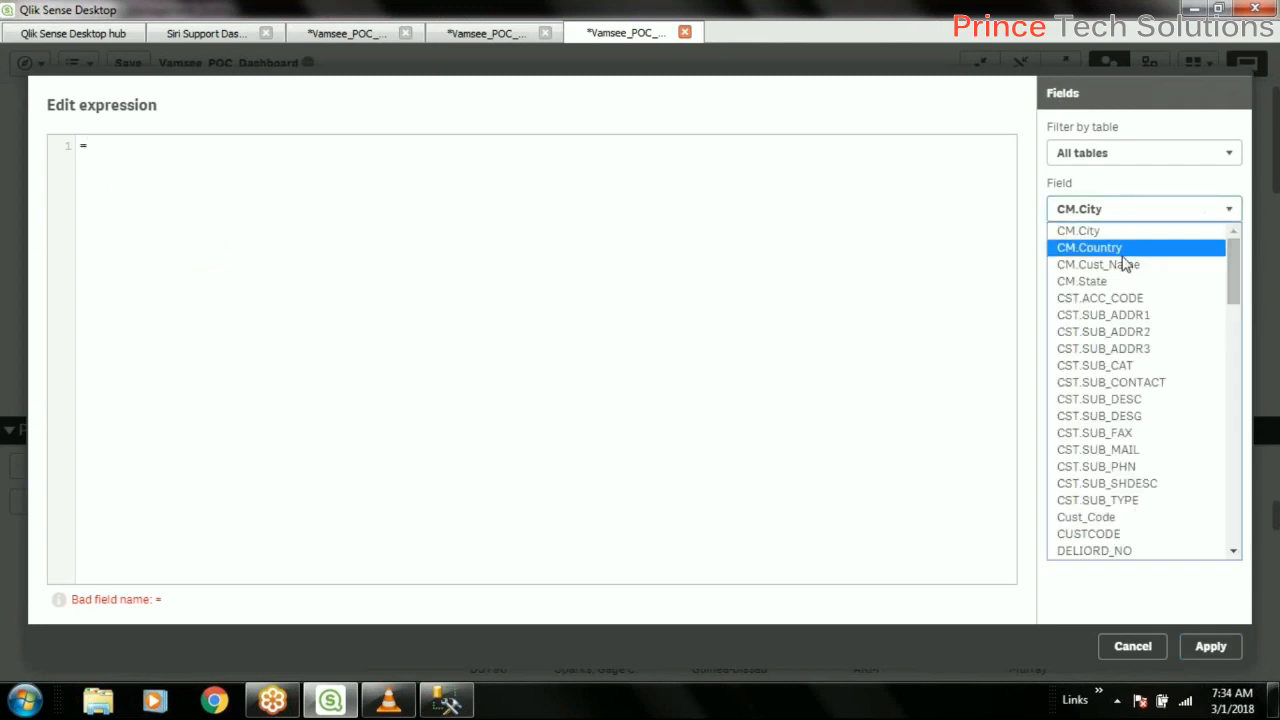
{"action": "left_click", "coordinate": [1100, 281]}
{"action": "left_click", "coordinate": [1168, 302]}
{"action": "left_click", "coordinate": [1210, 646]}
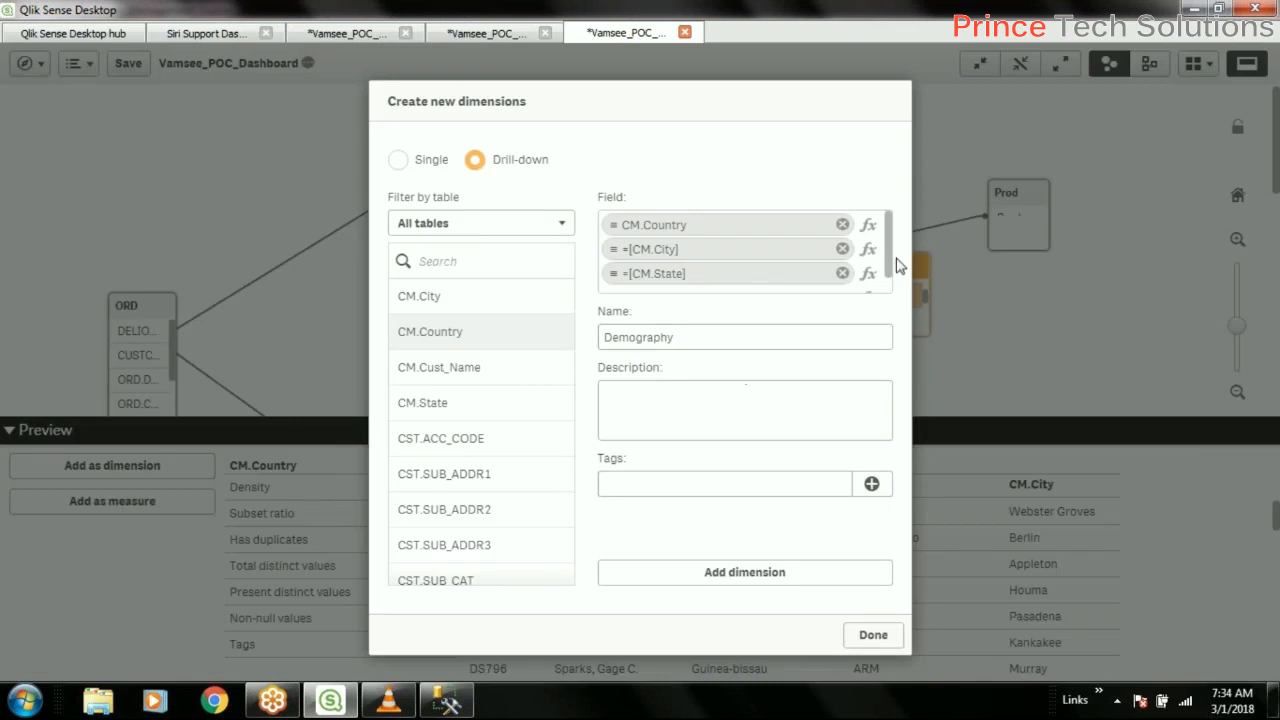
Try to remove the leading equals sign from the CM.City level's expression and apply the edit.
{"action": "scroll", "coordinate": [888, 285], "scroll_direction": "down", "scroll_amount": 1}
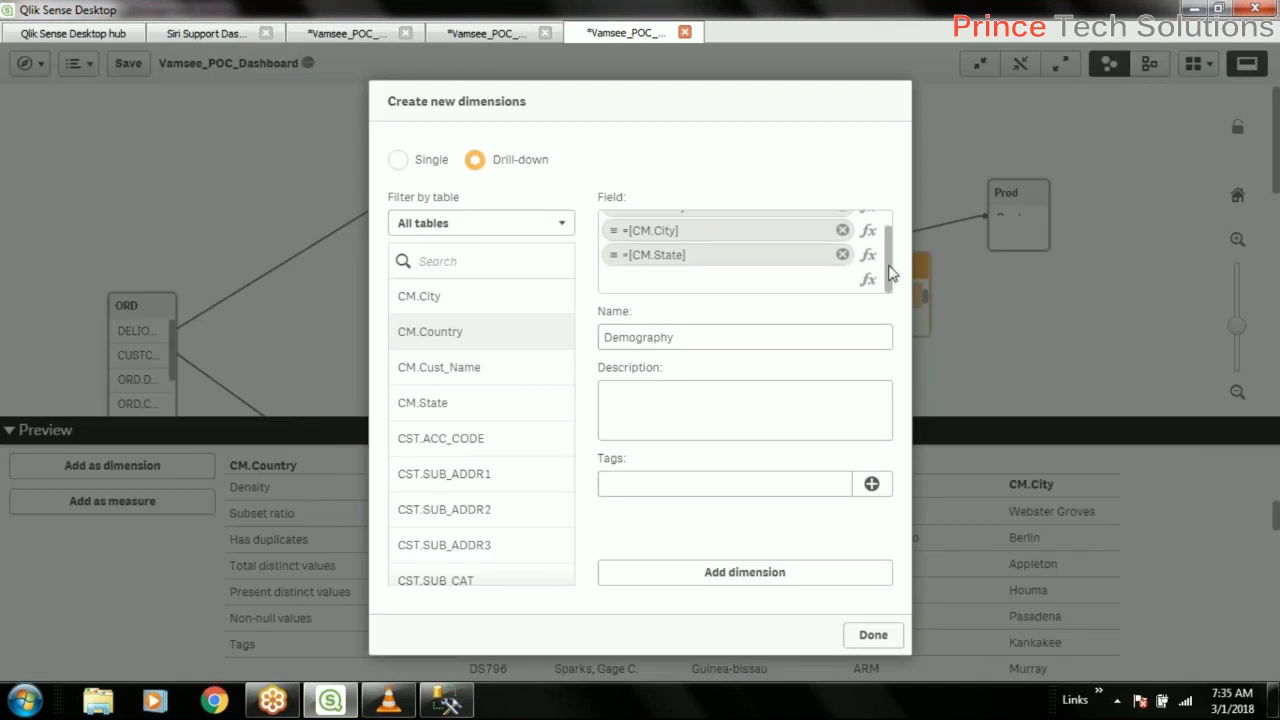
{"action": "scroll", "coordinate": [890, 250], "scroll_direction": "up", "scroll_amount": 1}
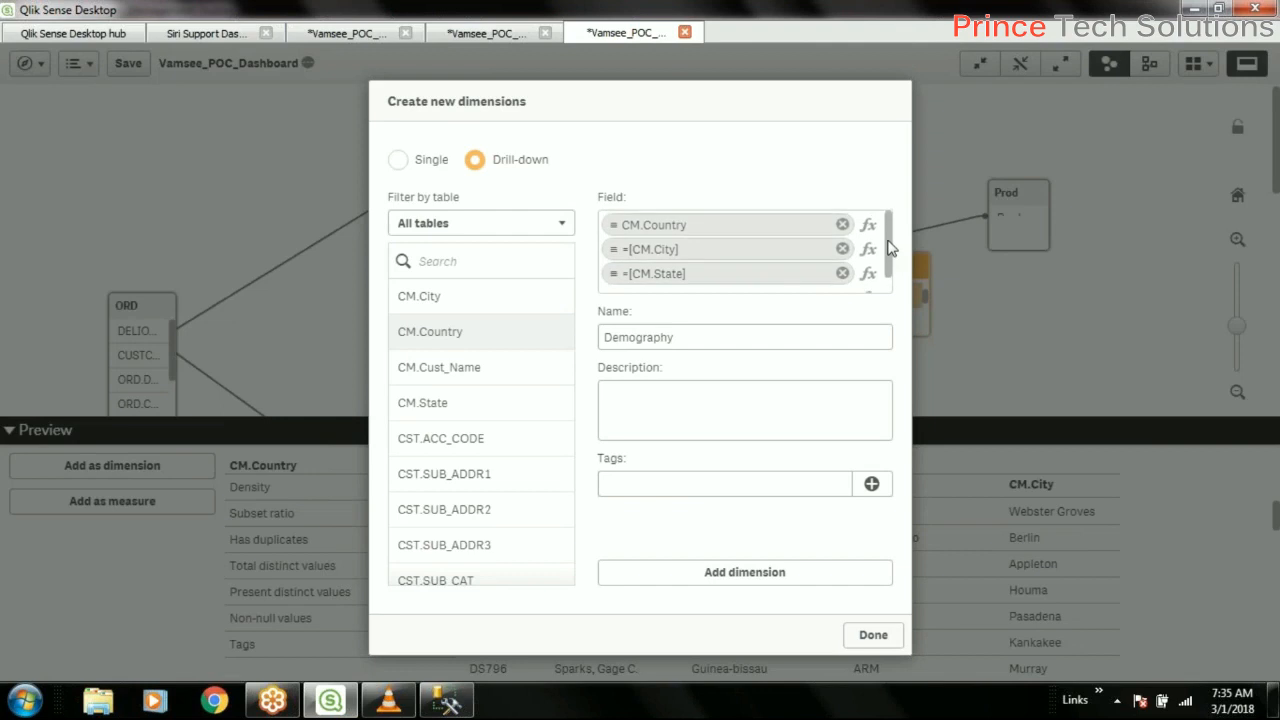
{"action": "left_click", "coordinate": [868, 249]}
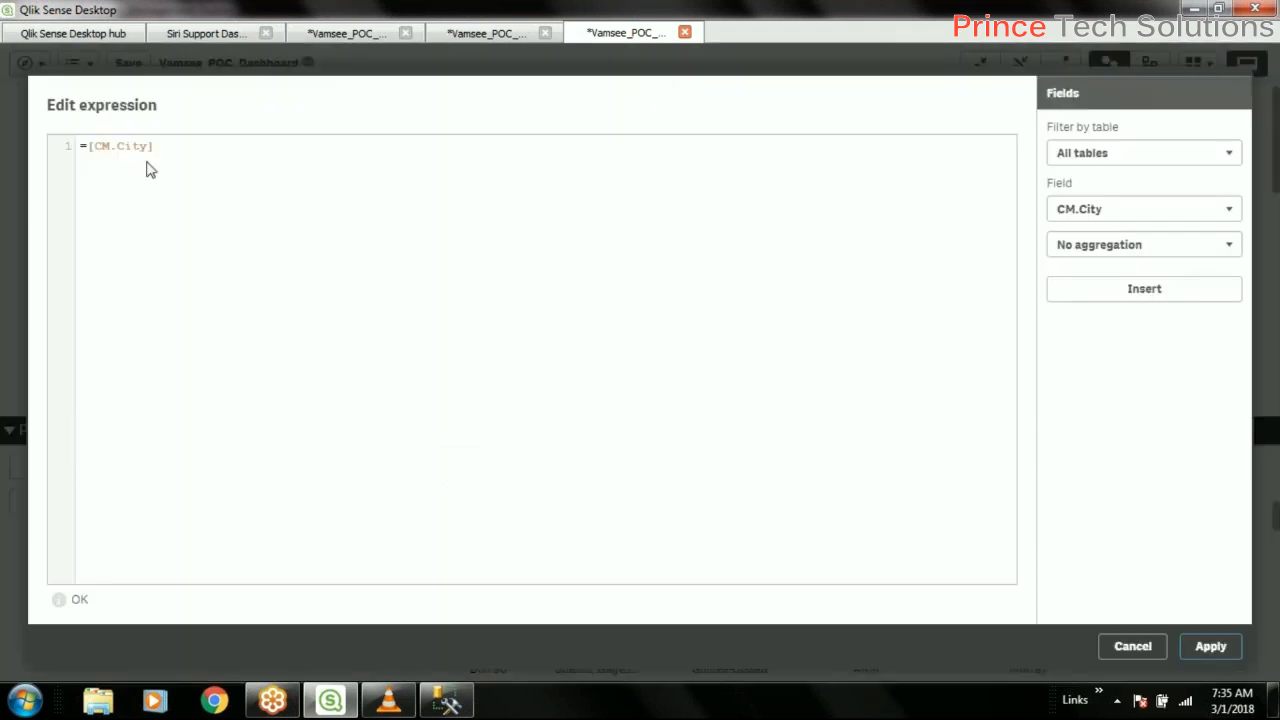
{"action": "left_click", "coordinate": [87, 146]}
{"action": "key", "text": "BackSpace"}
{"action": "left_click", "coordinate": [1206, 647]}
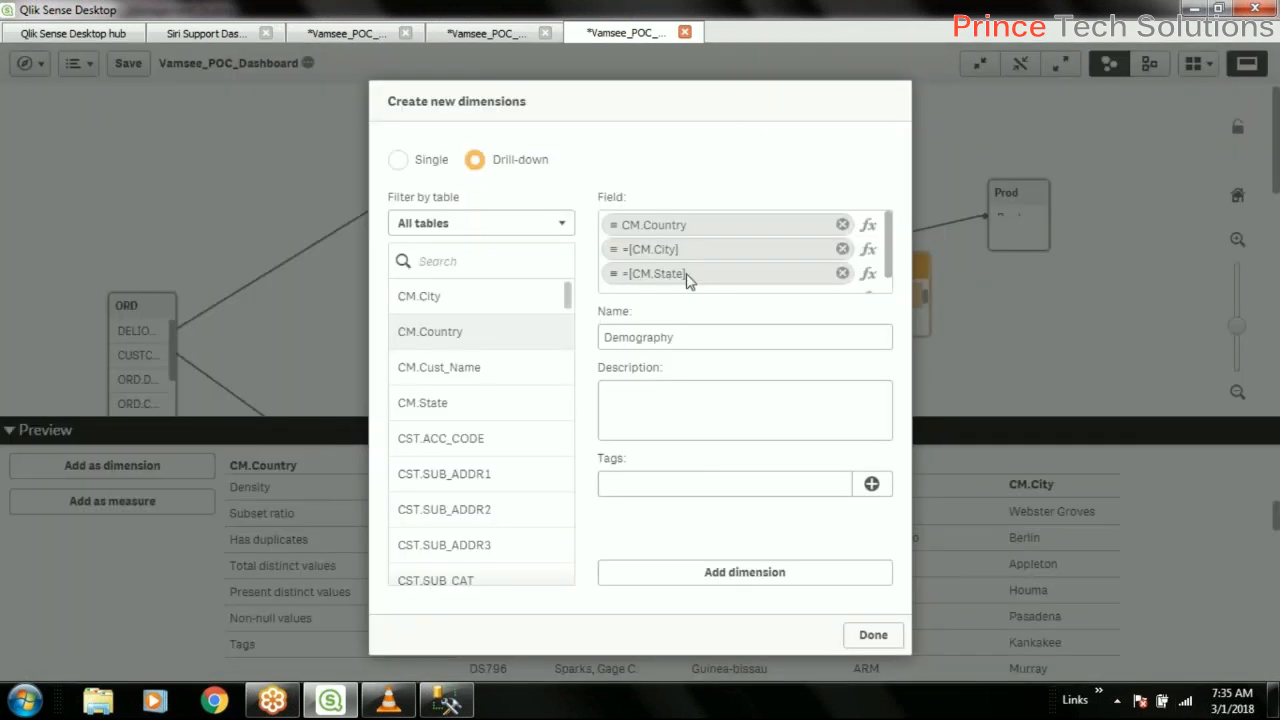
Reorder the drill-down levels so that CM.State comes before CM.City.
{"action": "left_click_drag", "start_coordinate": [677, 278], "coordinate": [700, 257]}
{"action": "scroll", "coordinate": [692, 283], "scroll_direction": "down", "scroll_amount": 1}
{"action": "scroll", "coordinate": [694, 283], "scroll_direction": "up", "scroll_amount": 1}
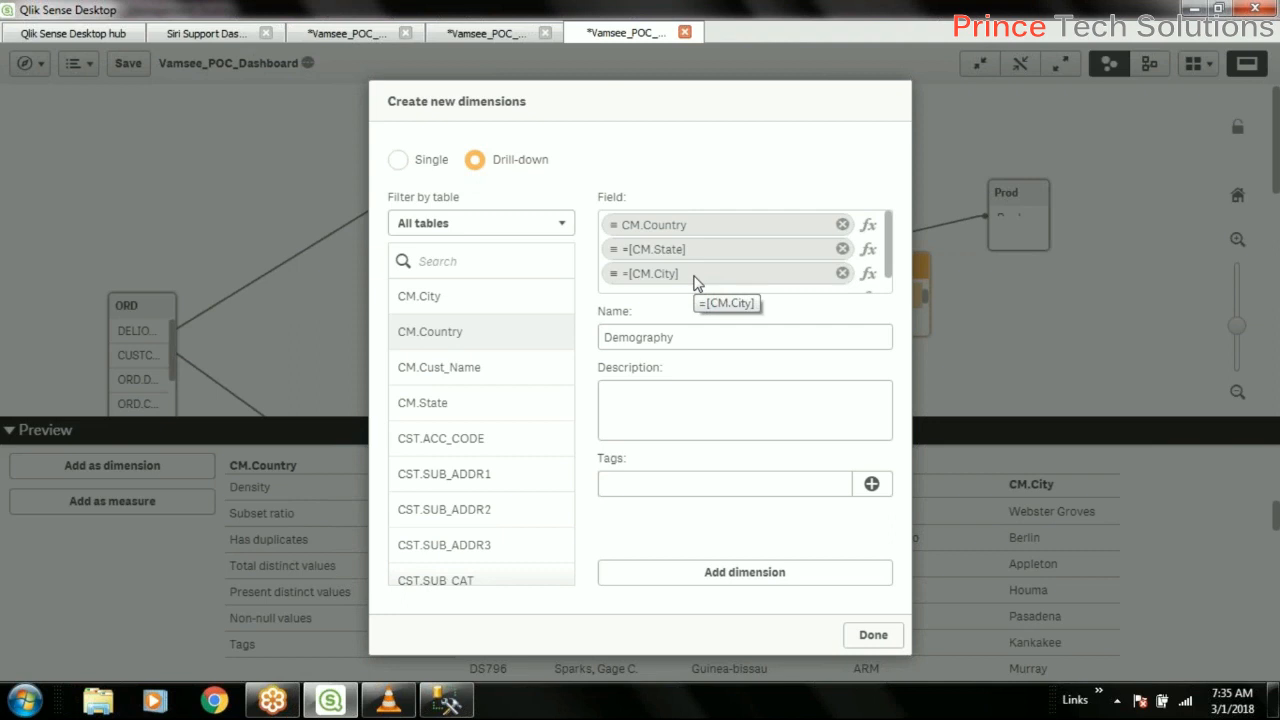
{"action": "left_click", "coordinate": [691, 340]}
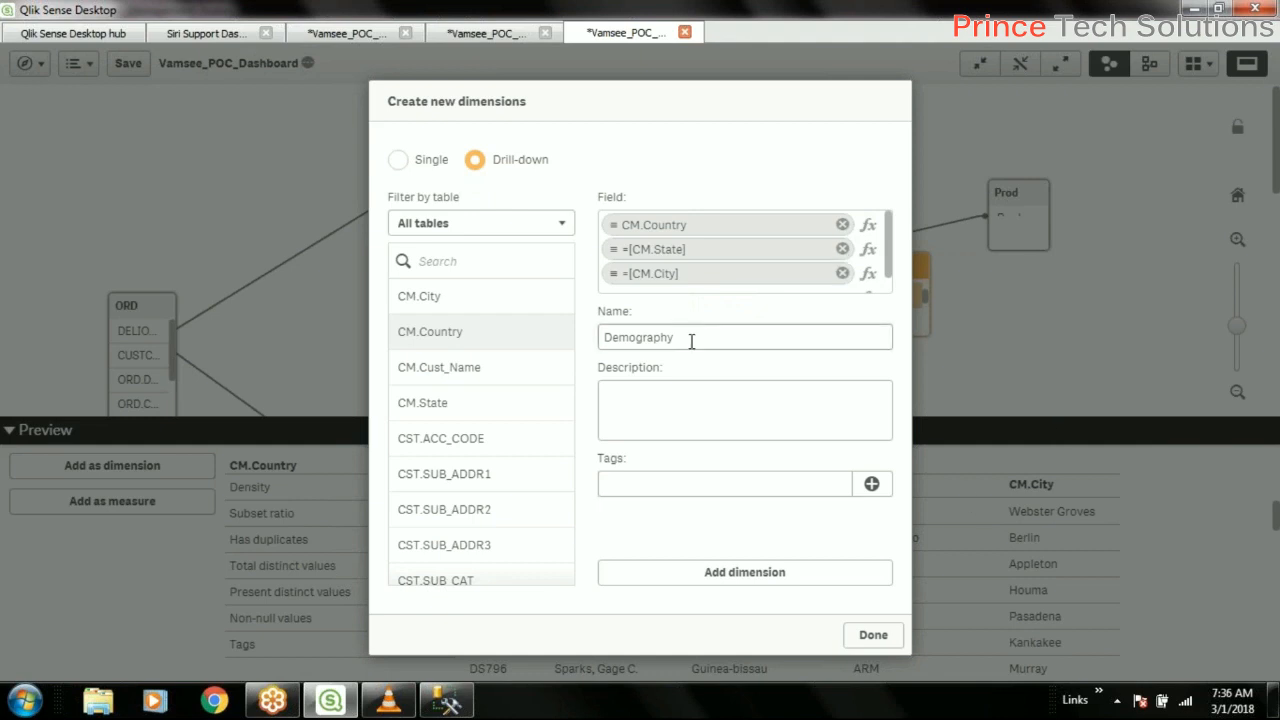
{"action": "left_click", "coordinate": [809, 406]}
{"action": "left_click", "coordinate": [709, 338]}
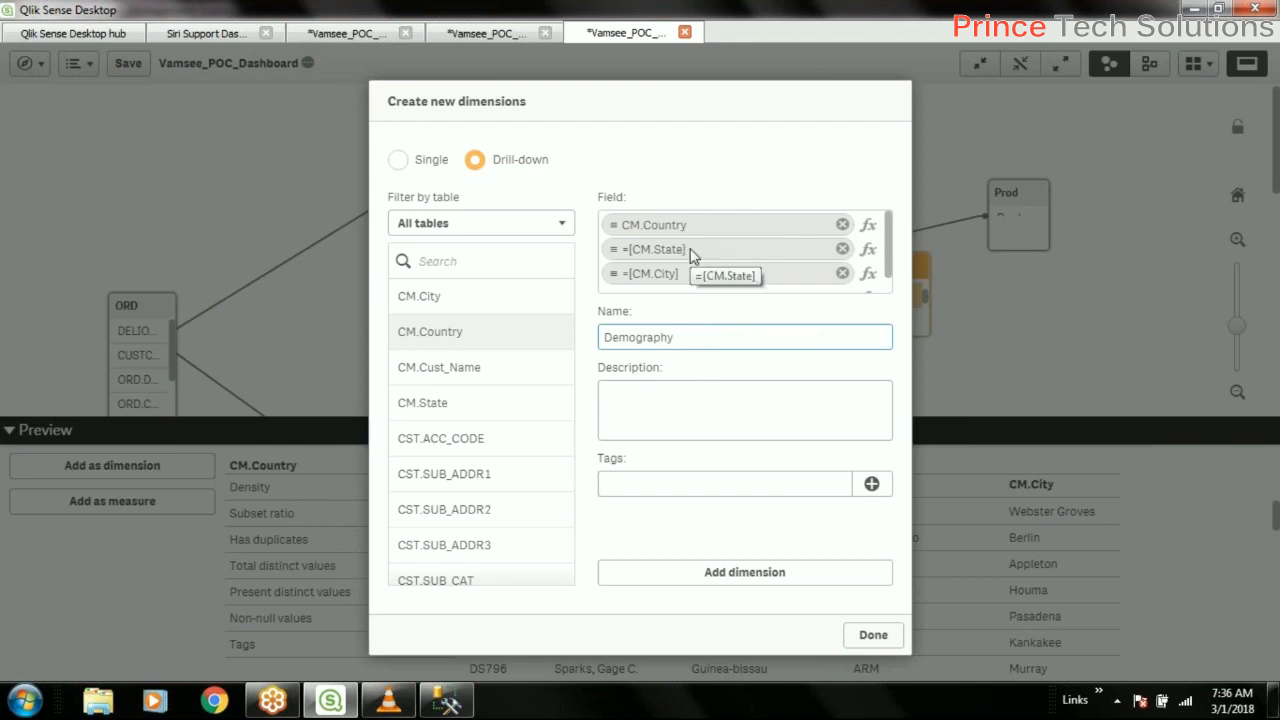
{"action": "left_click", "coordinate": [759, 418]}
{"action": "right_click", "coordinate": [759, 420]}
{"action": "left_click", "coordinate": [711, 428]}
Add the tags Demography and Drill Down to the drill-down dimension.
{"action": "left_click", "coordinate": [734, 482]}
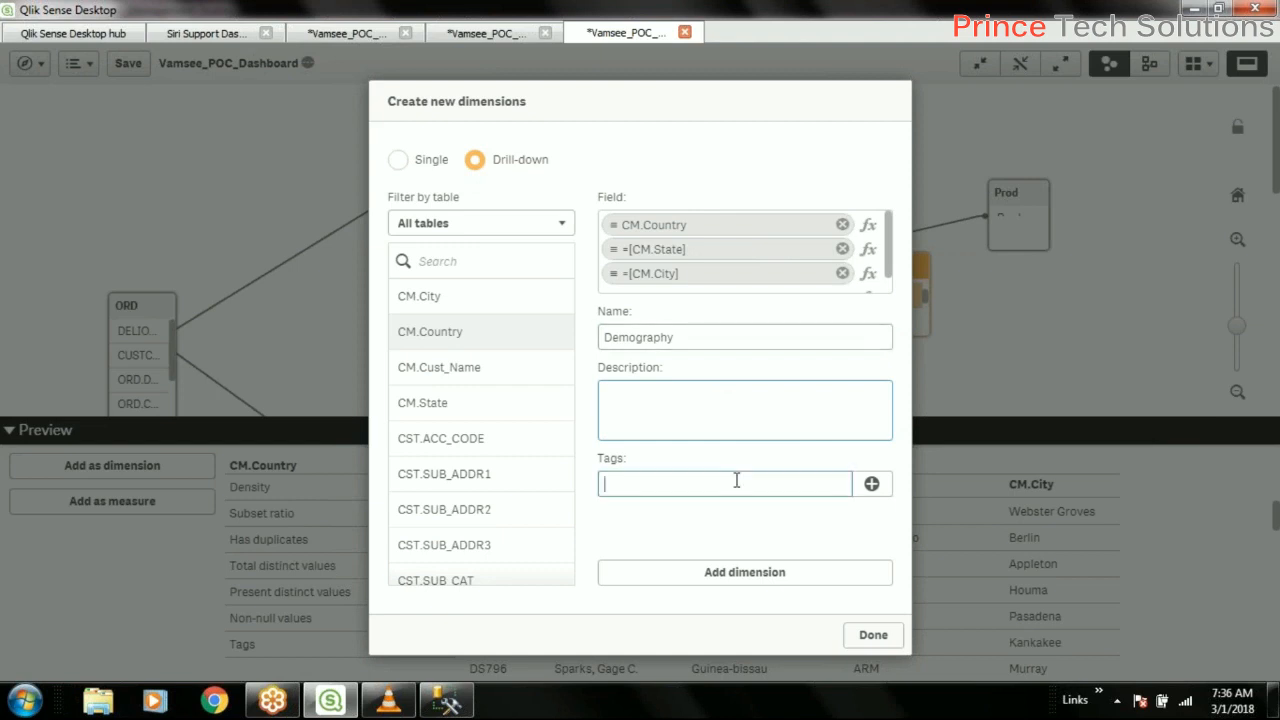
{"action": "double_click", "coordinate": [700, 340]}
{"action": "key", "text": "ctrl+c"}
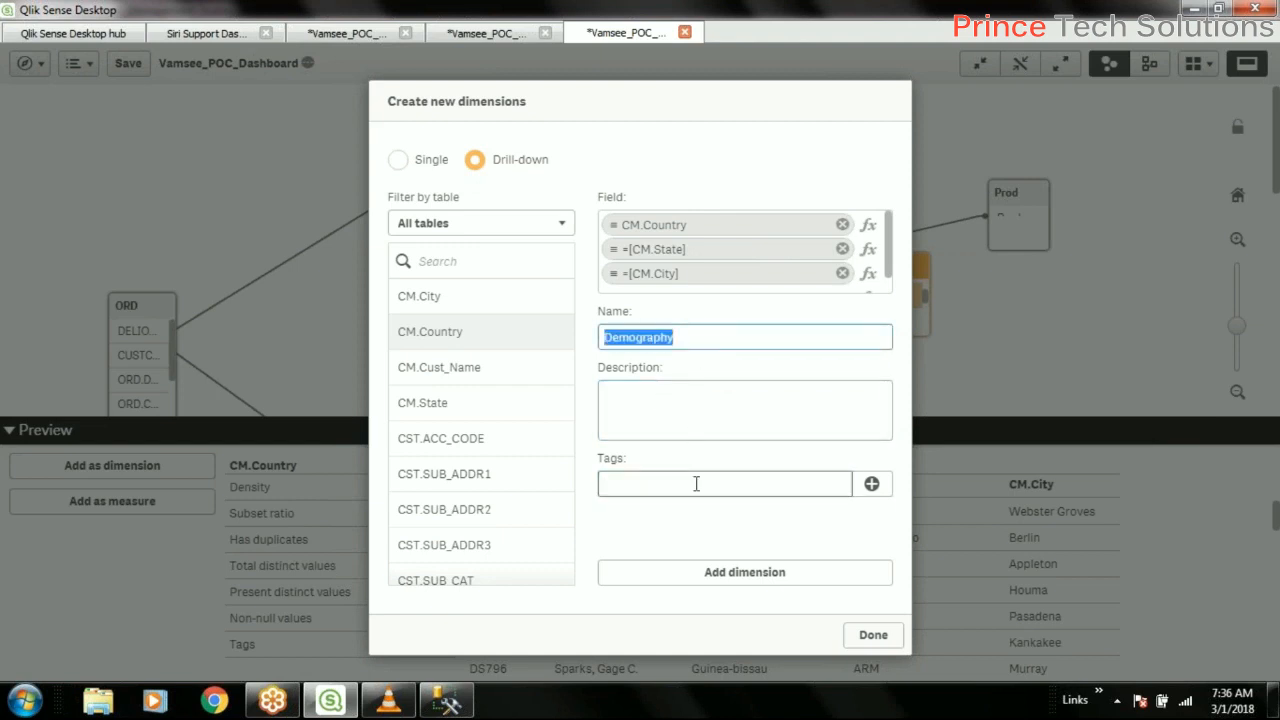
{"action": "left_click", "coordinate": [697, 484]}
{"action": "key", "text": "ctrl+v"}
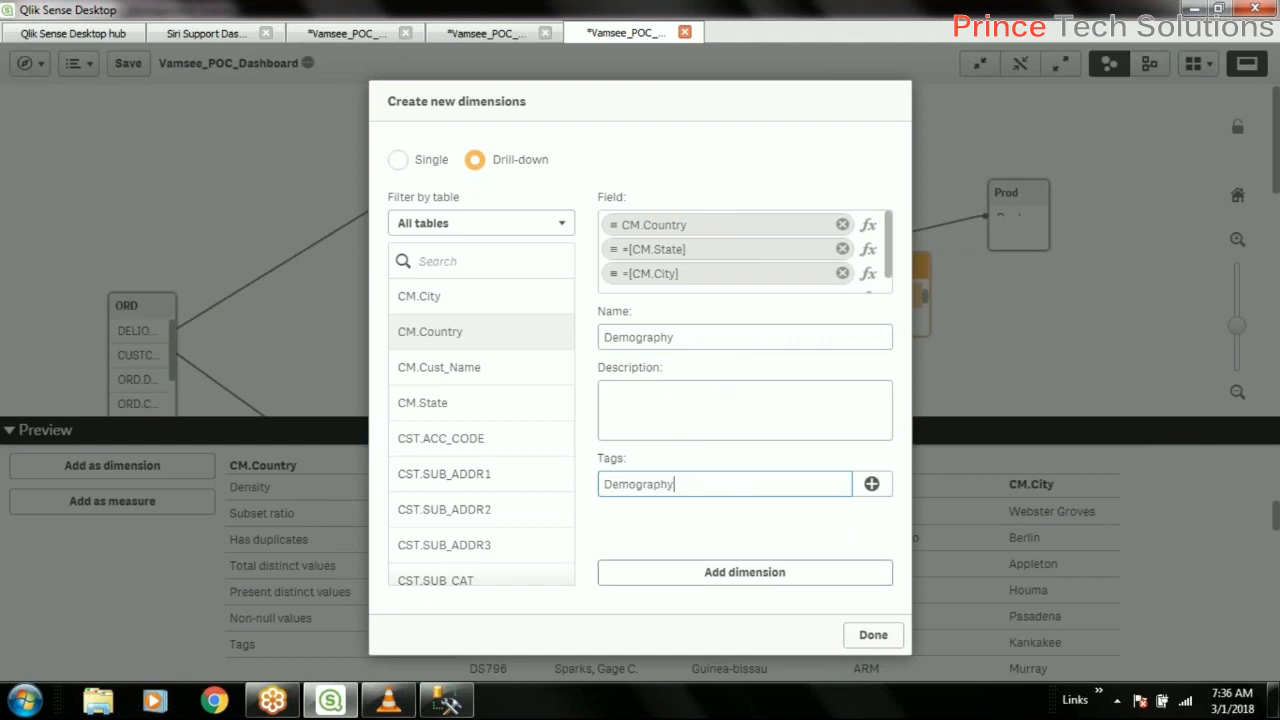
{"action": "left_click", "coordinate": [872, 484]}
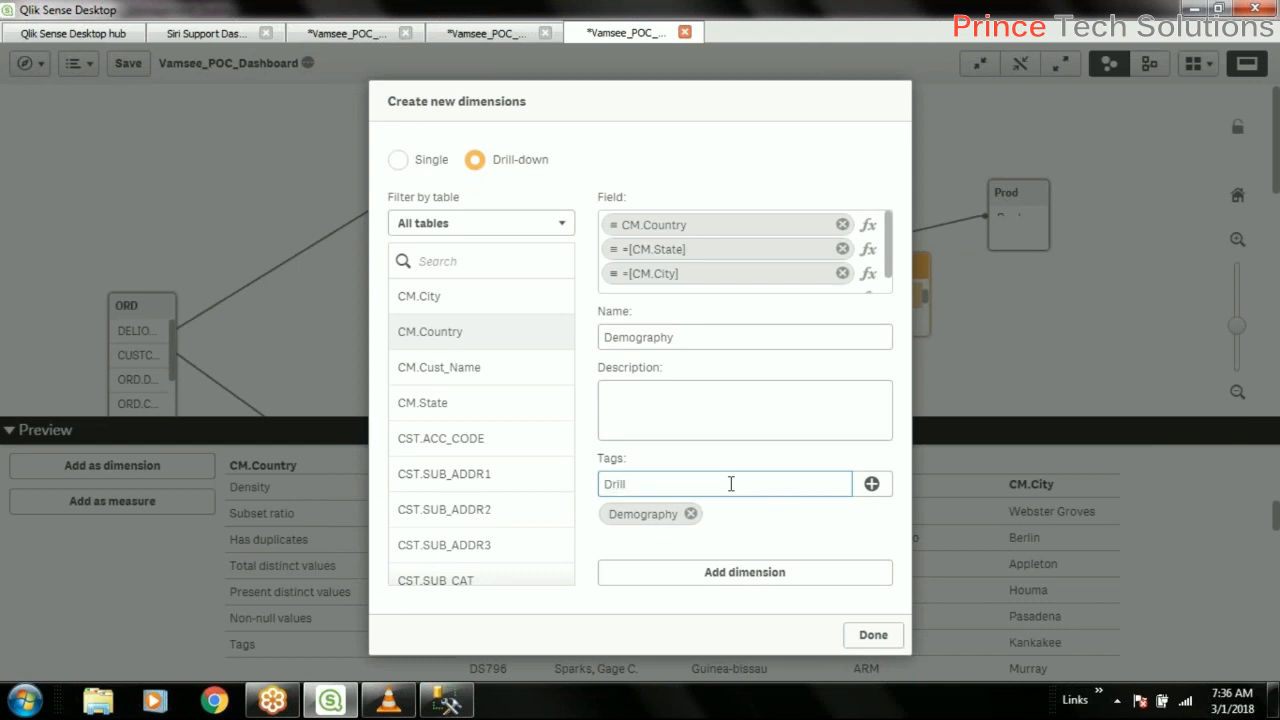
{"action": "type", "text": "Down"}
{"action": "left_click", "coordinate": [872, 484]}
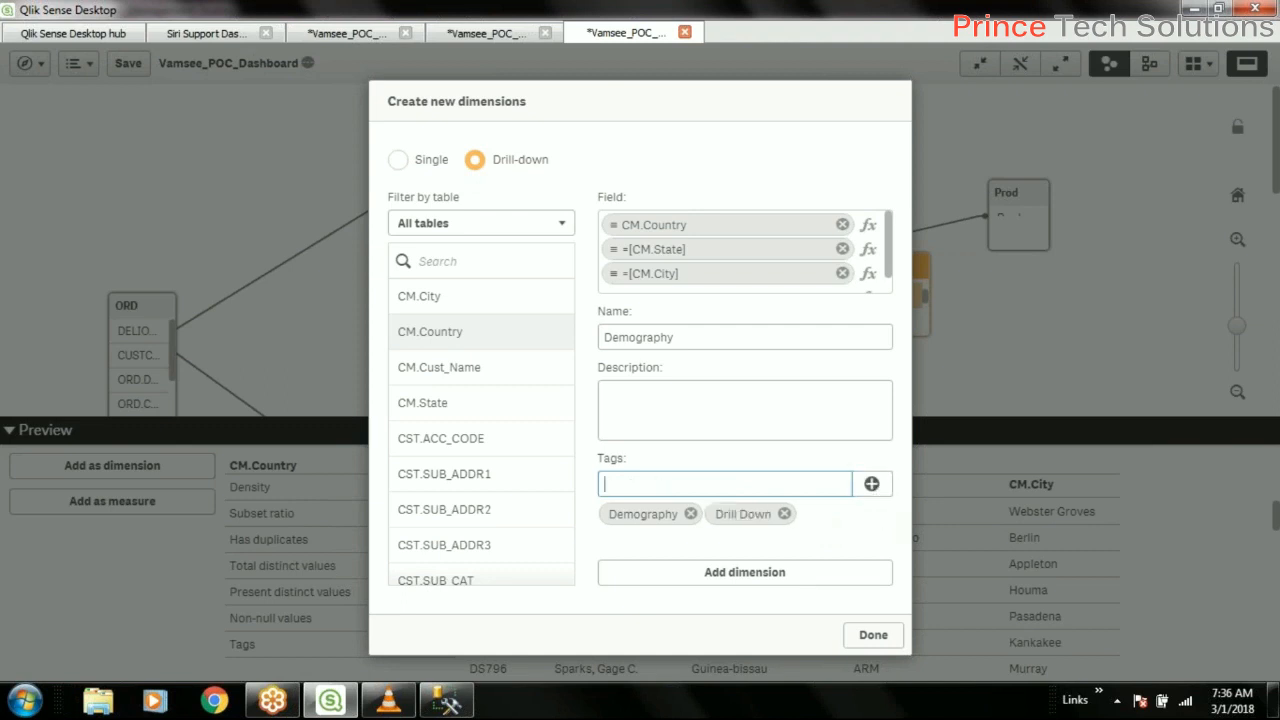
Add the Demography drill-down dimension to the master items, finish creating dimensions and save the app.
{"action": "left_click", "coordinate": [785, 574]}
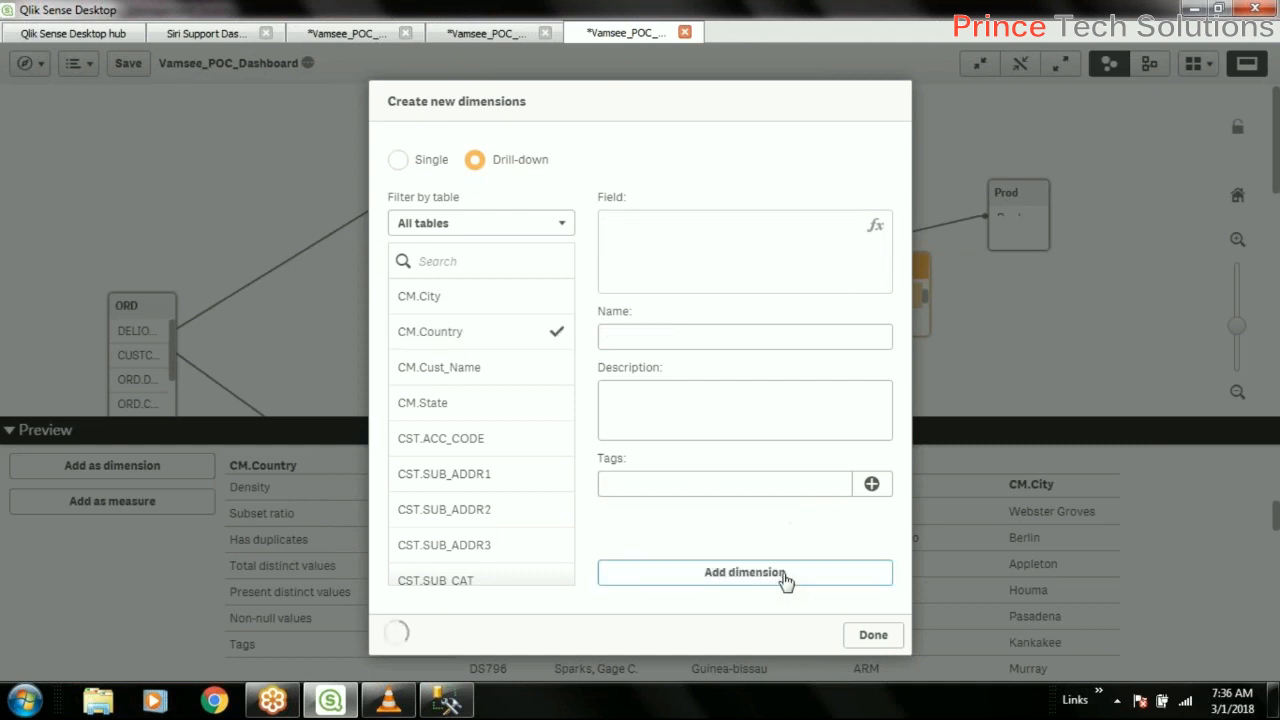
{"action": "left_click", "coordinate": [872, 638]}
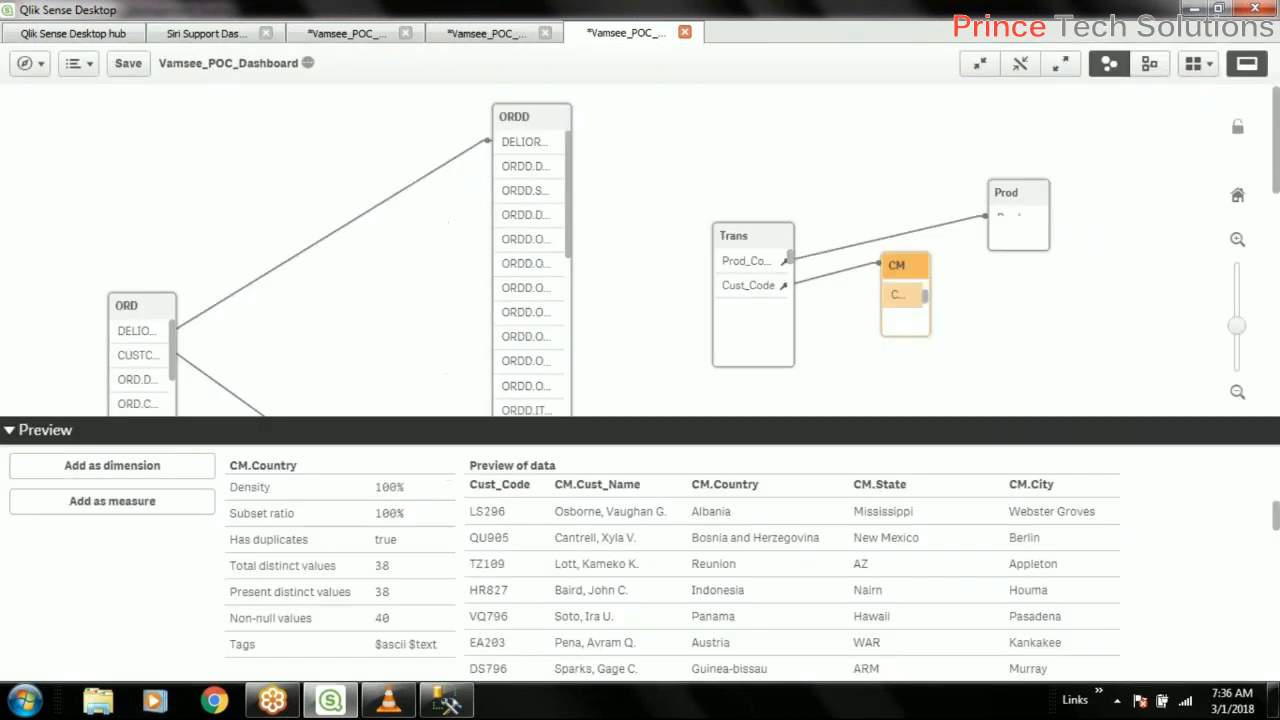
{"action": "left_click", "coordinate": [128, 63]}
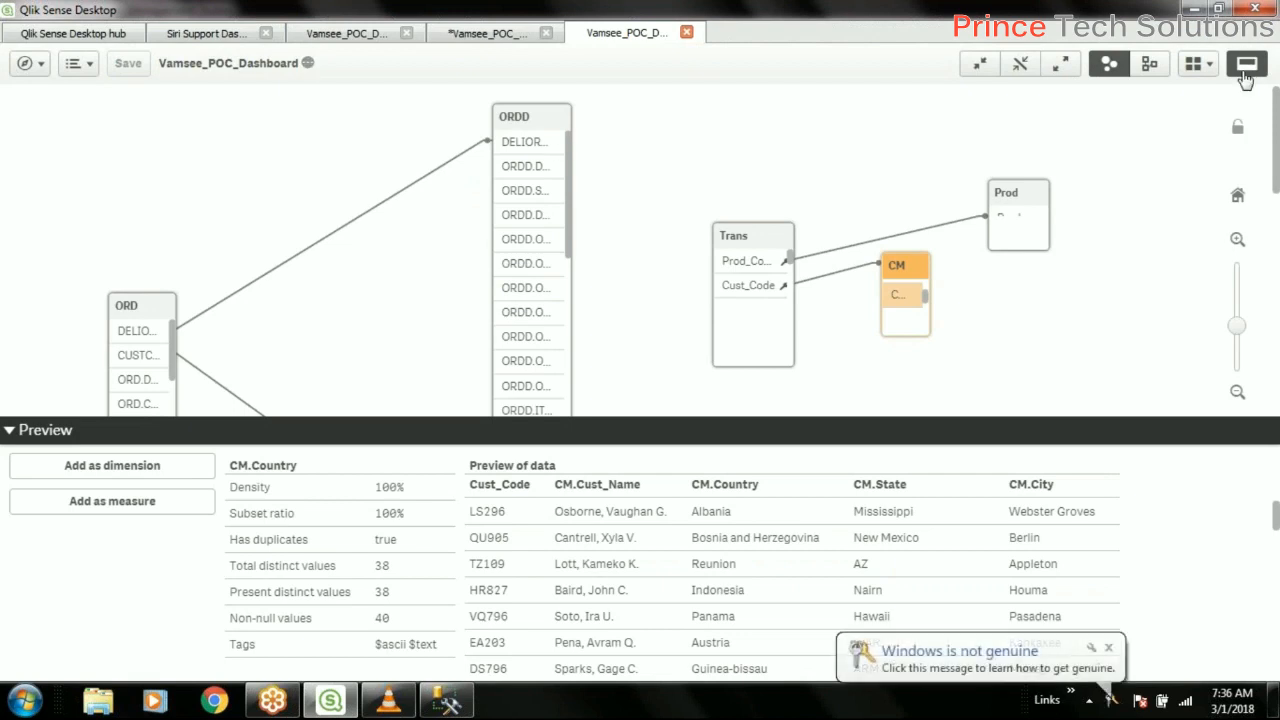
Hide the data model preview and return to the Vamsee_POC_Dashboard app overview.
{"action": "left_click", "coordinate": [1245, 70]}
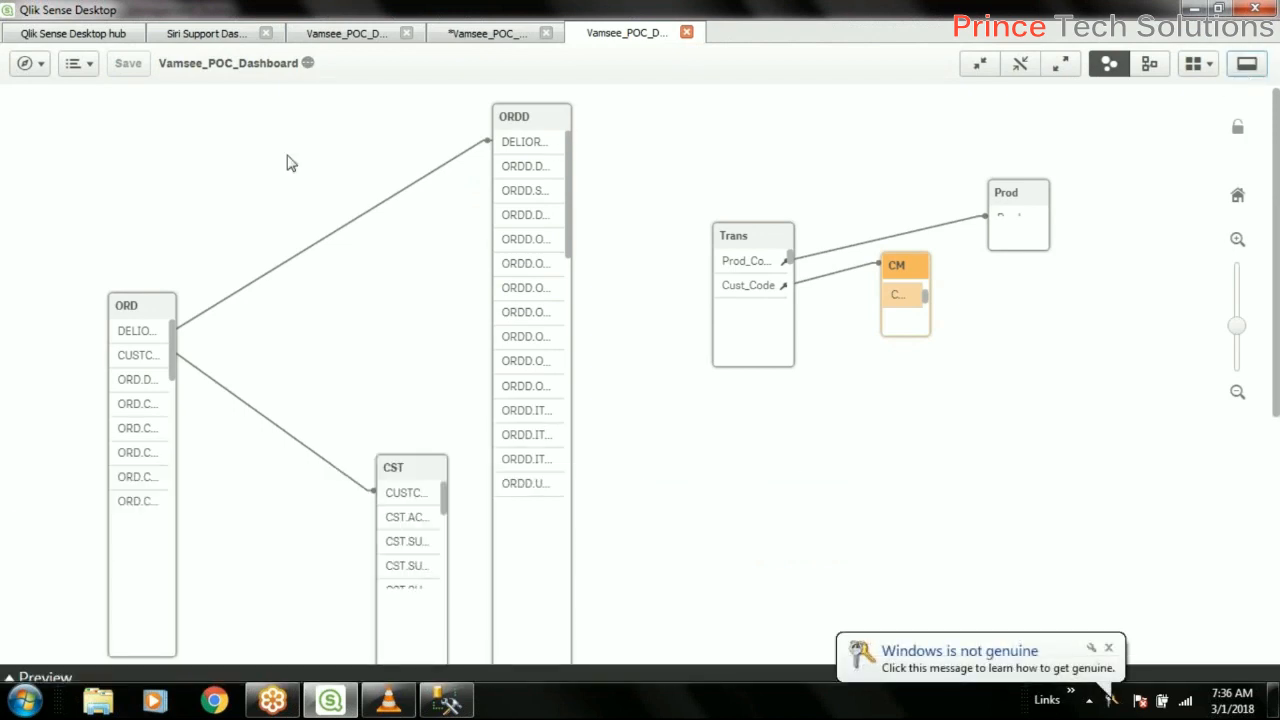
{"action": "left_click", "coordinate": [490, 33]}
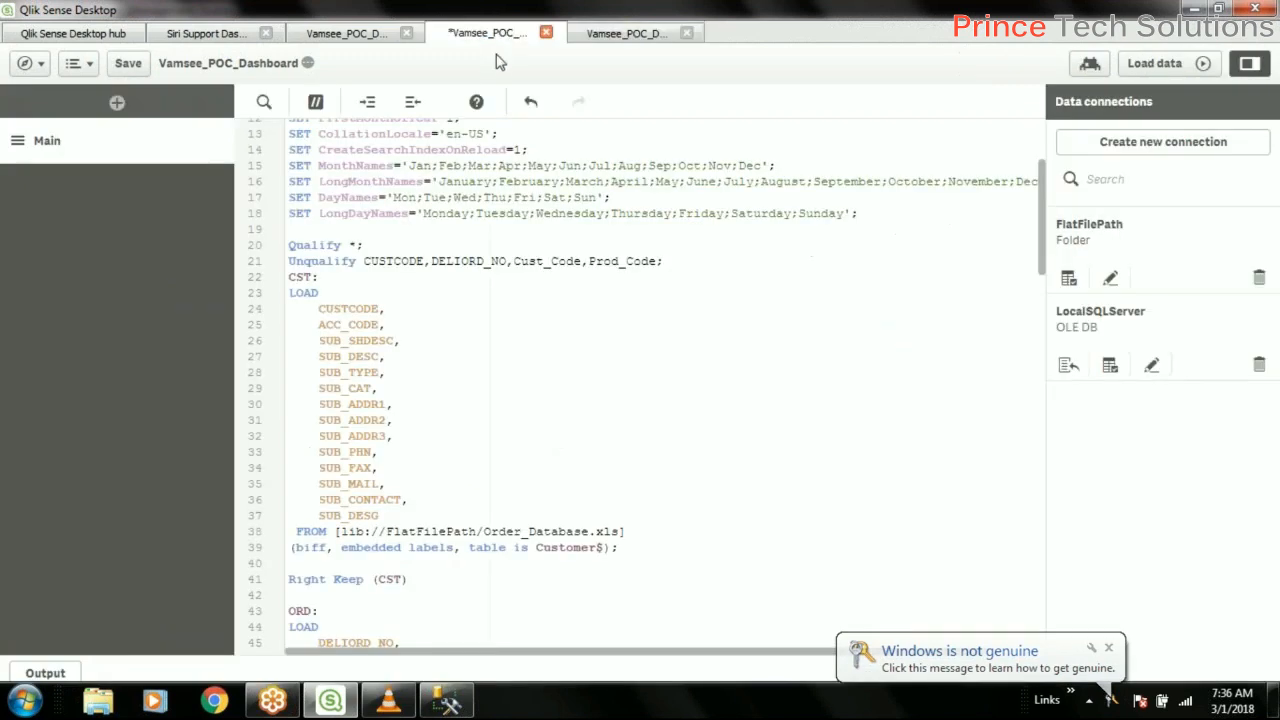
{"action": "left_click", "coordinate": [370, 38]}
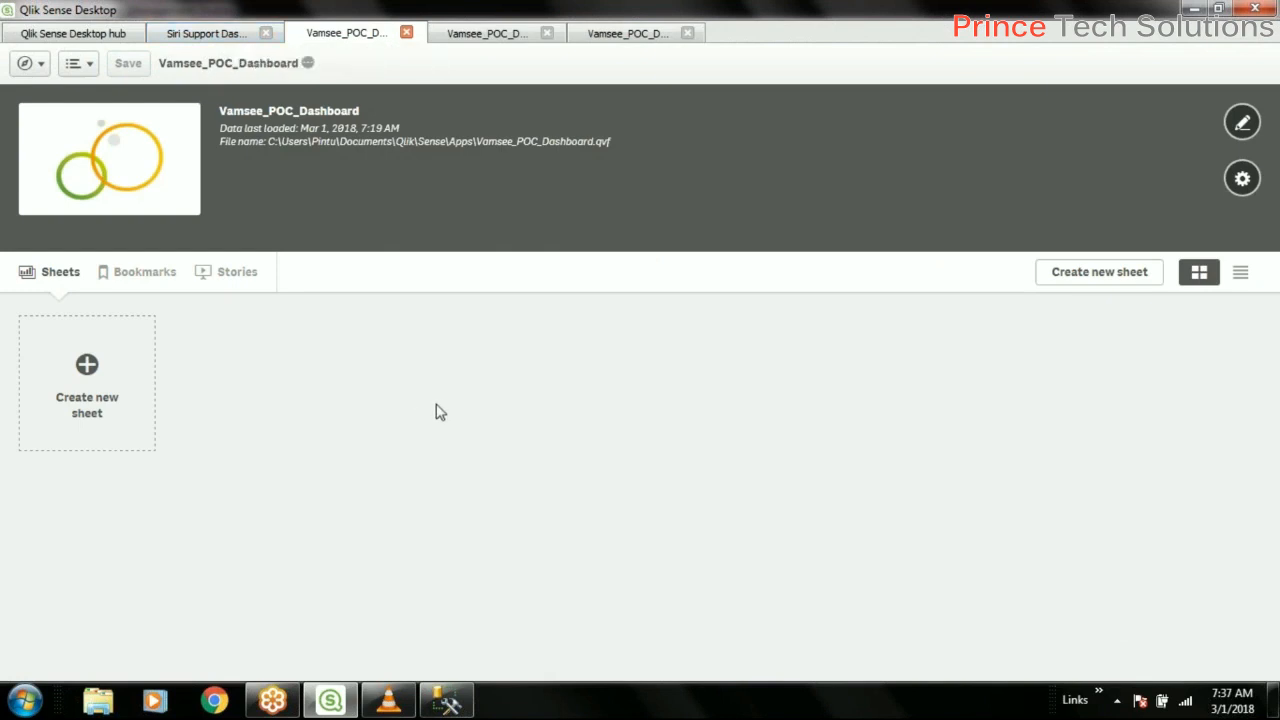
Create a new sheet in the app and title it Score Card.
{"action": "left_click", "coordinate": [75, 366]}
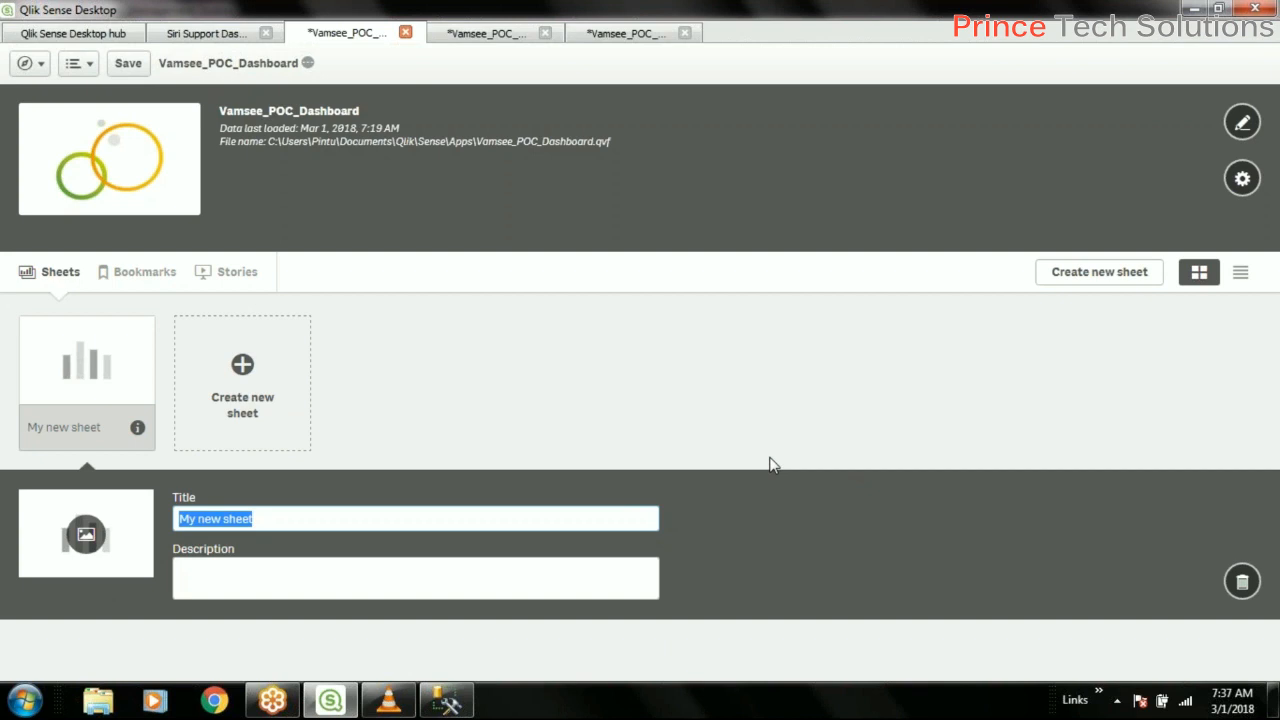
{"action": "type", "text": "DAshbo"}
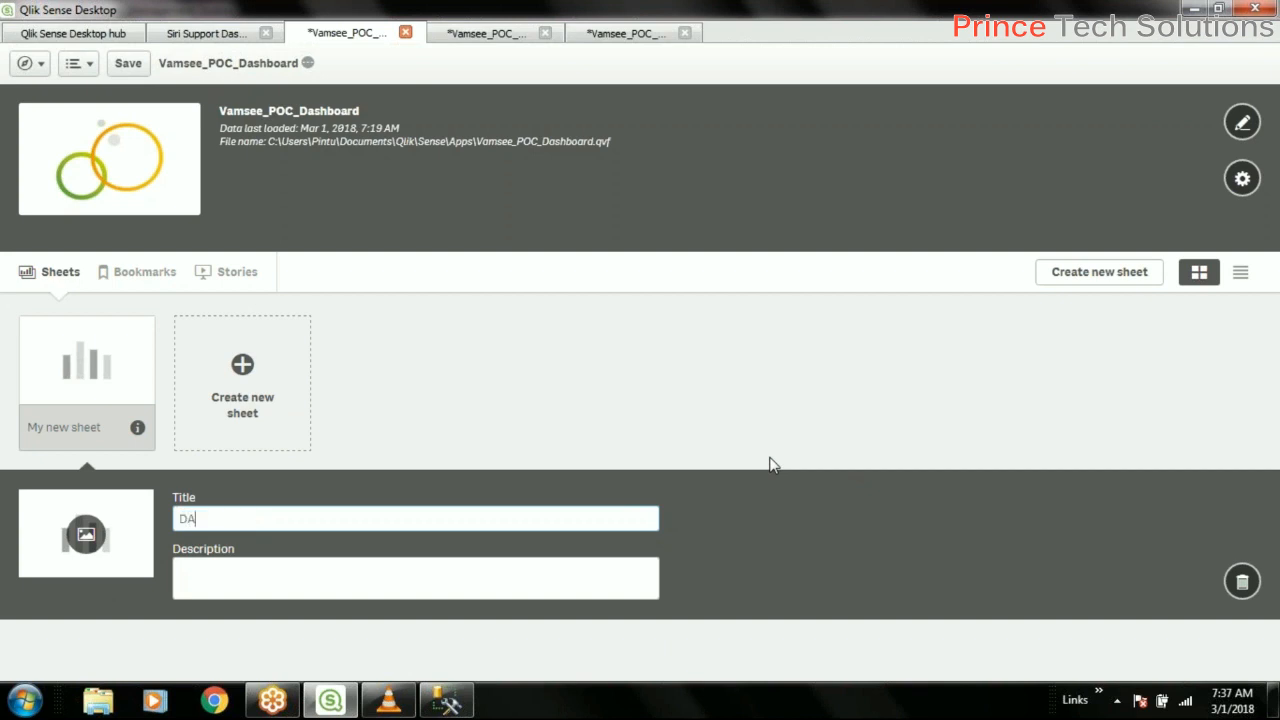
{"action": "key", "text": "BackSpace"}
{"action": "key", "text": "BackSpace"}
{"action": "key", "text": "BackSpace"}
{"action": "key", "text": "BackSpace"}
{"action": "key", "text": "BackSpace"}
{"action": "key", "text": "BackSpace"}
{"action": "type", "text": "Home Dashboard"}
{"action": "key", "text": "ctrl+a"}
{"action": "type", "text": "Score Card"}
{"action": "left_click", "coordinate": [798, 446]}
{"action": "left_click", "coordinate": [720, 452]}
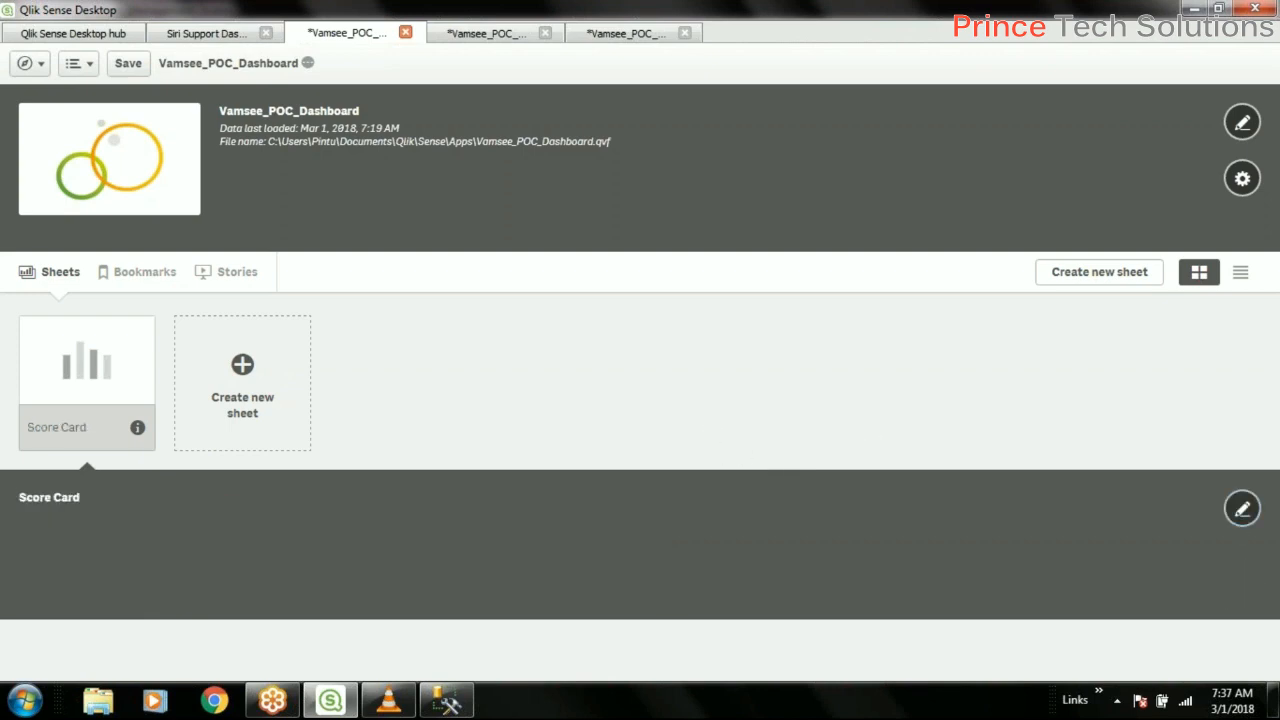
Open the Score Card sheet for editing and display the master items.
{"action": "left_click", "coordinate": [75, 365]}
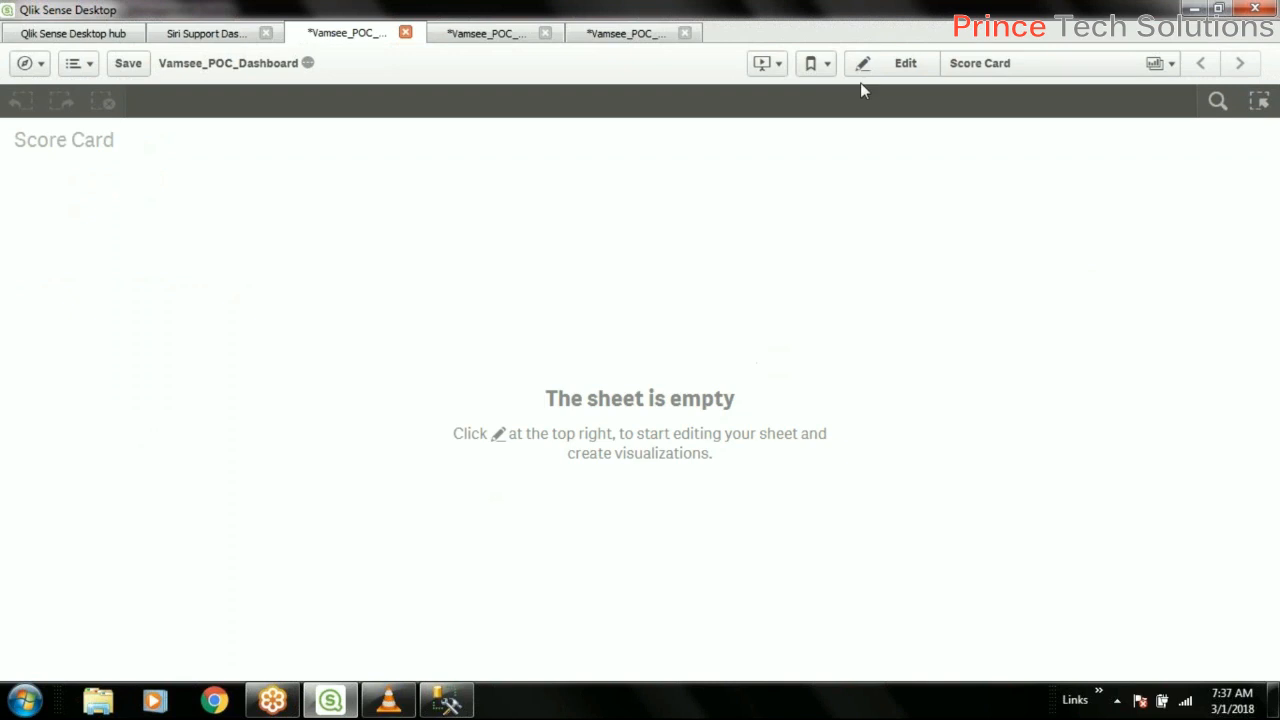
{"action": "left_click", "coordinate": [897, 72]}
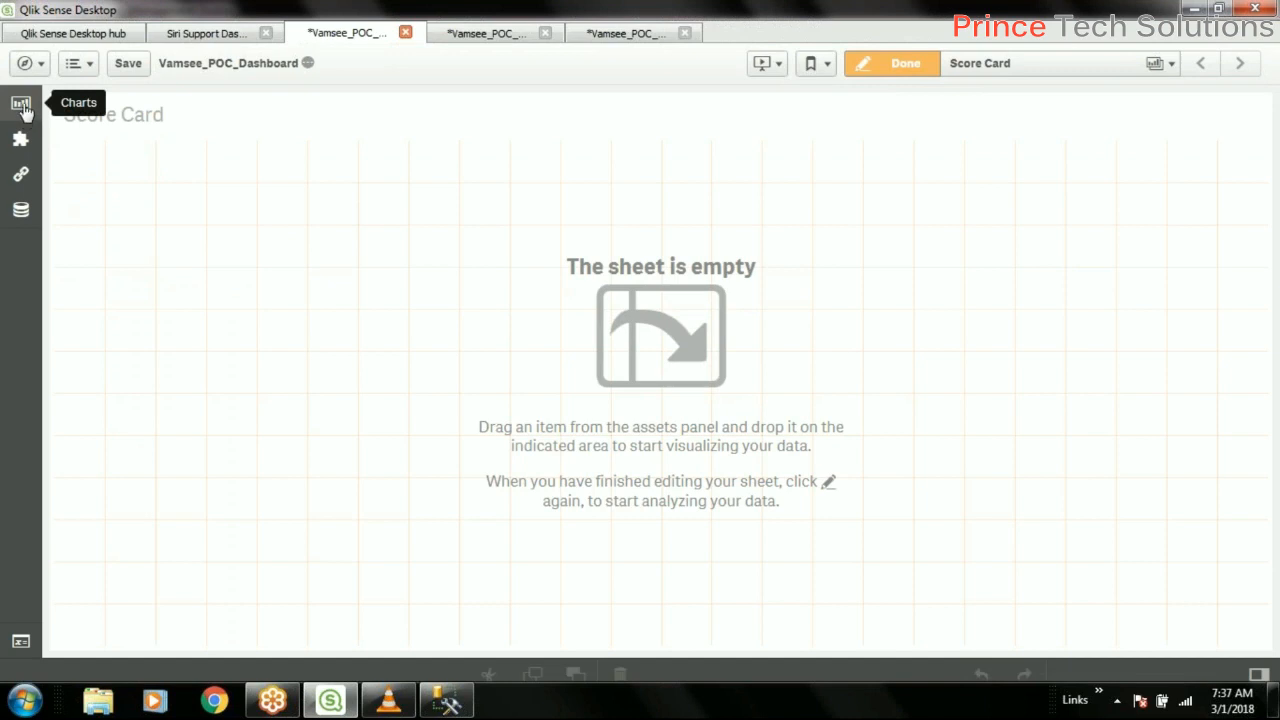
{"action": "left_click", "coordinate": [21, 178]}
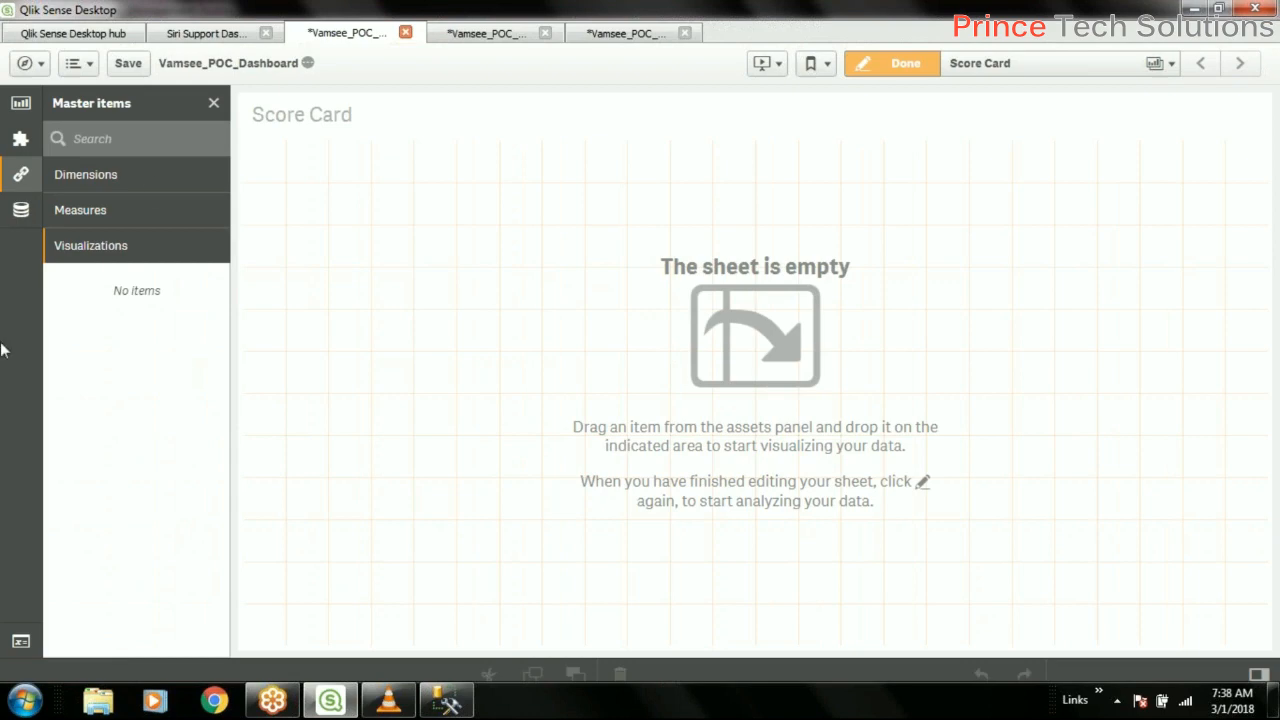
Review the master dimensions, measures and visualizations available for the sheet.
{"action": "left_click", "coordinate": [152, 183]}
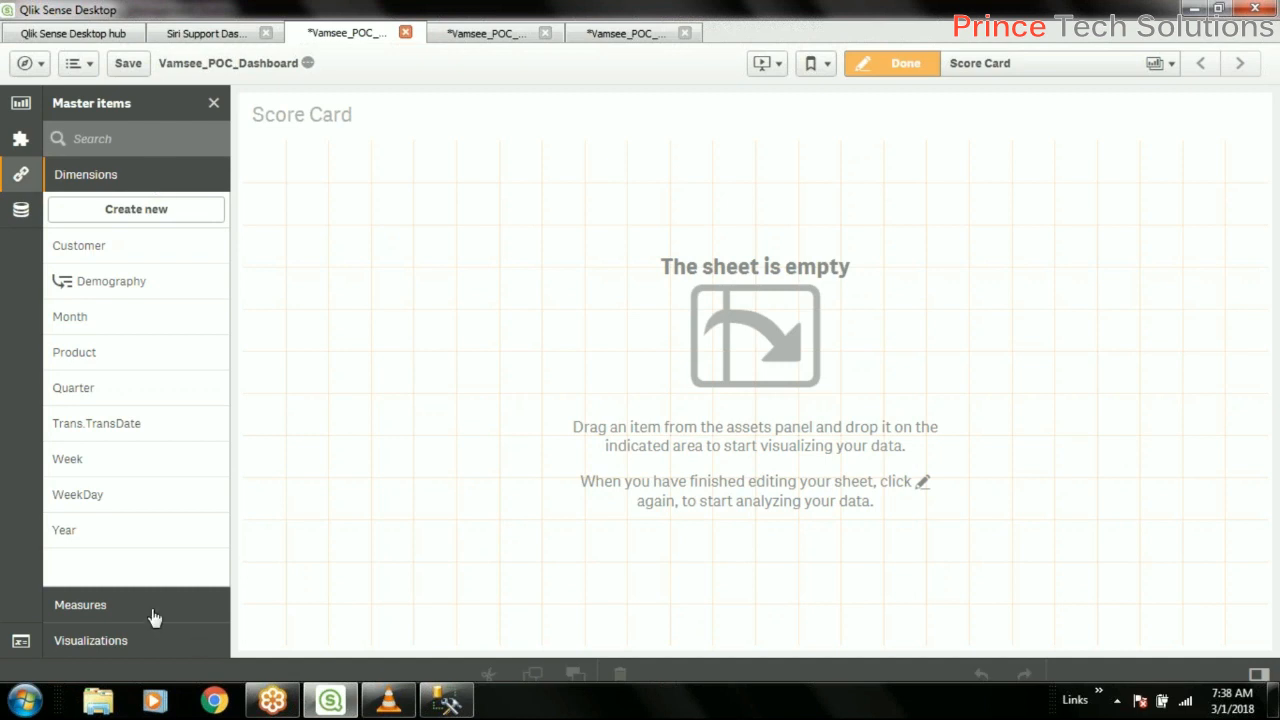
{"action": "left_click", "coordinate": [80, 605]}
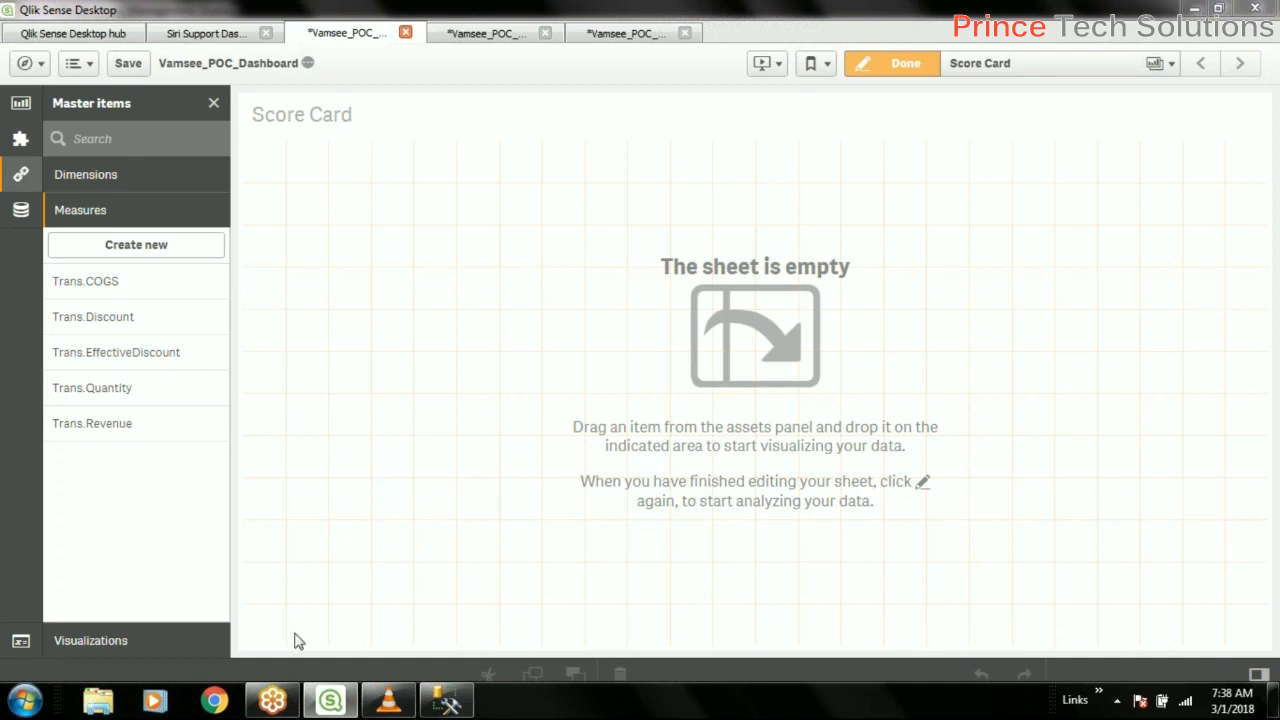
{"action": "left_click", "coordinate": [142, 648]}
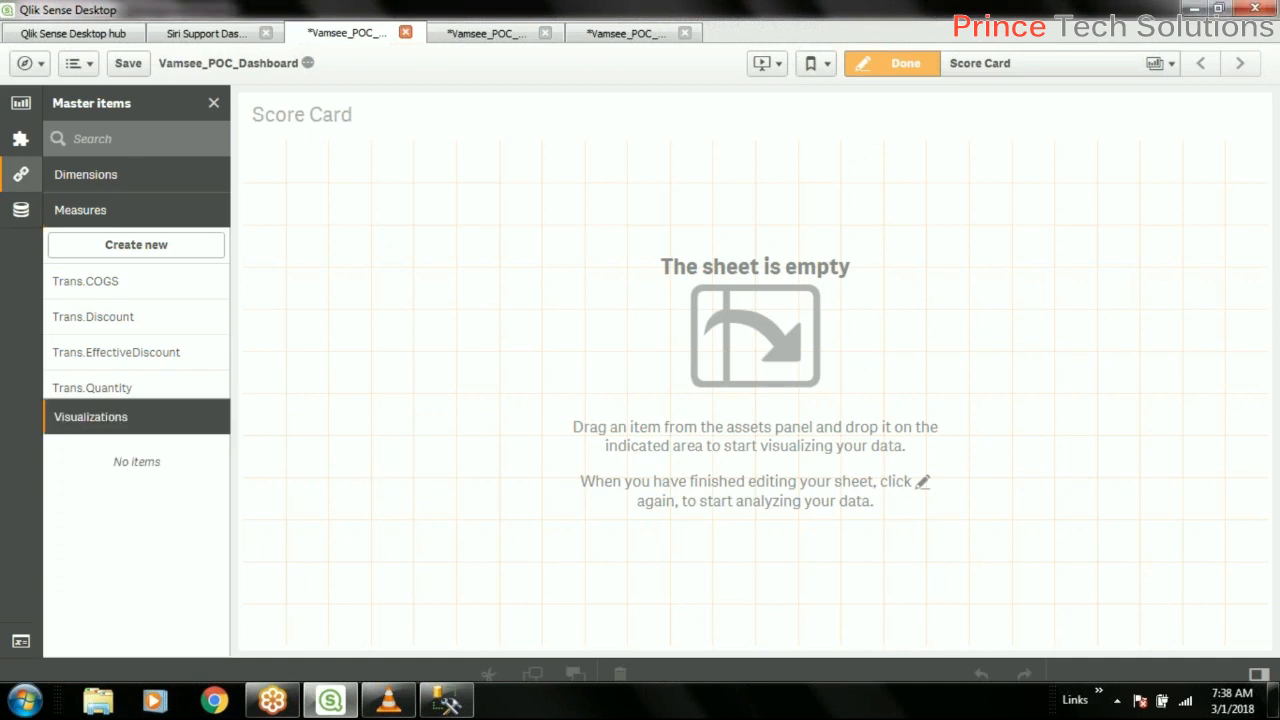
{"action": "left_click", "coordinate": [120, 225]}
{"action": "left_click", "coordinate": [143, 174]}
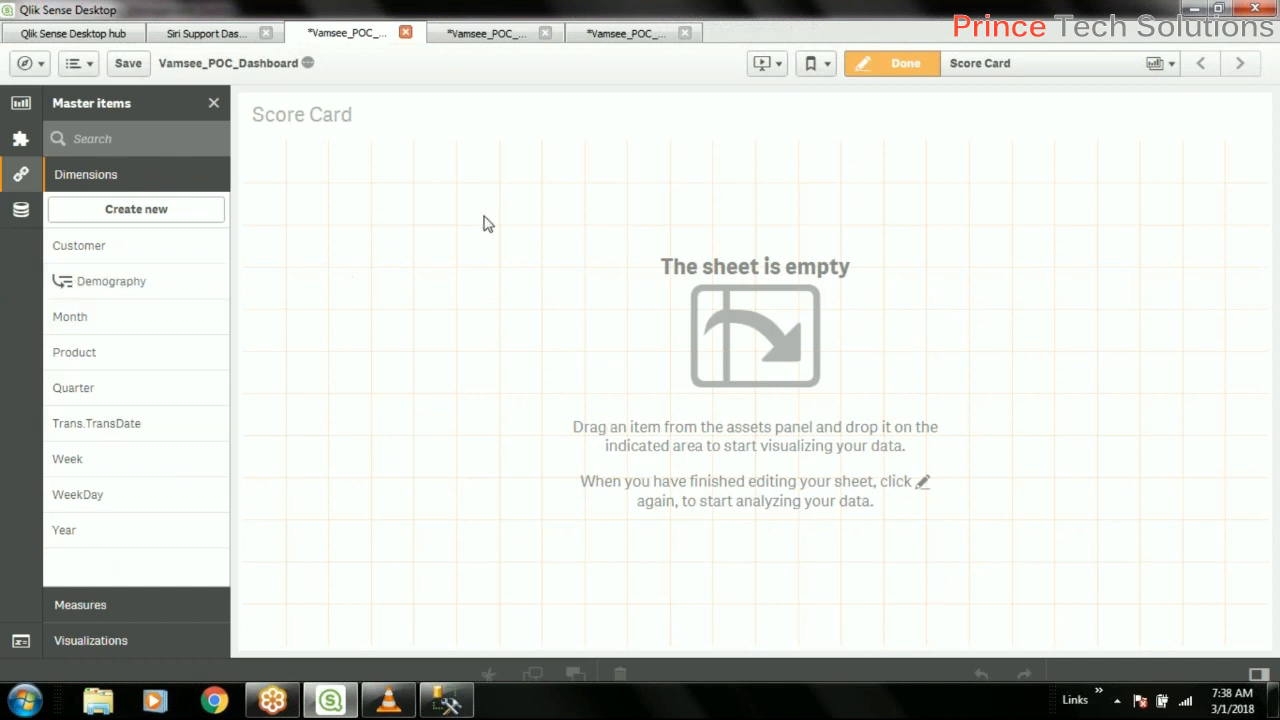
Add a bar chart to the Score Card sheet with the Customer master item as its dimension.
{"action": "left_click", "coordinate": [21, 103]}
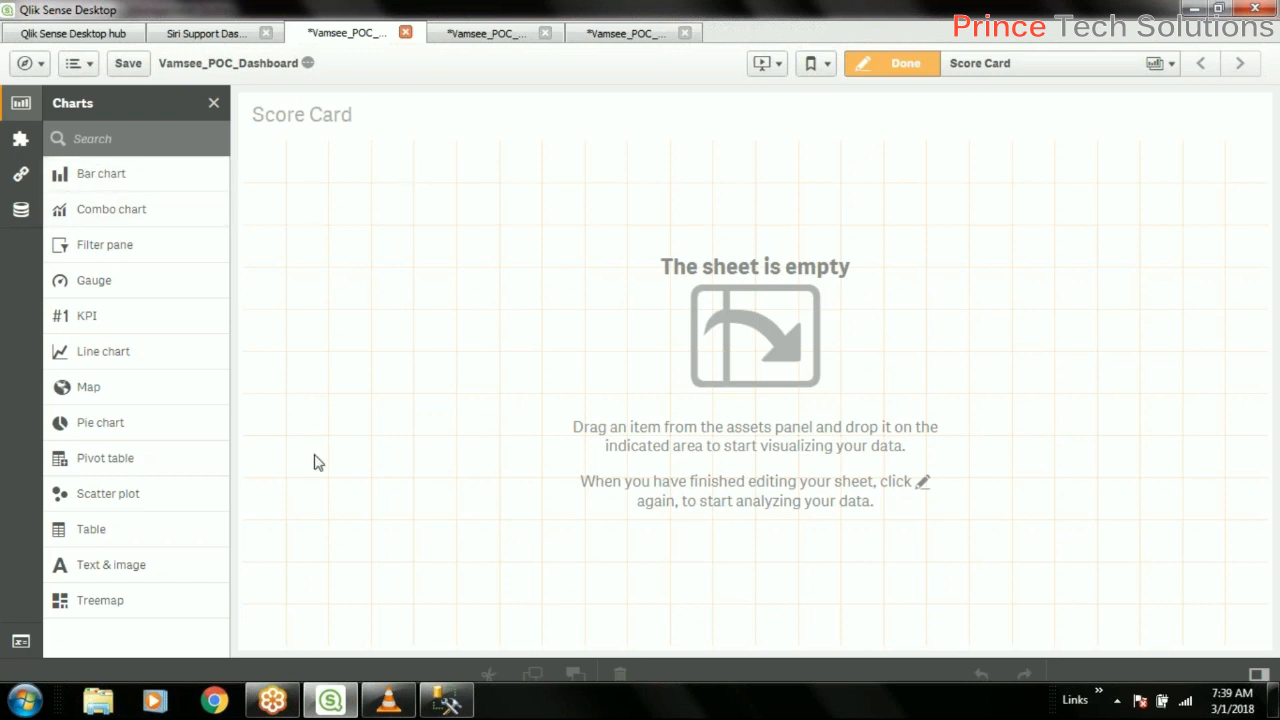
{"action": "left_click_drag", "start_coordinate": [120, 183], "coordinate": [443, 180]}
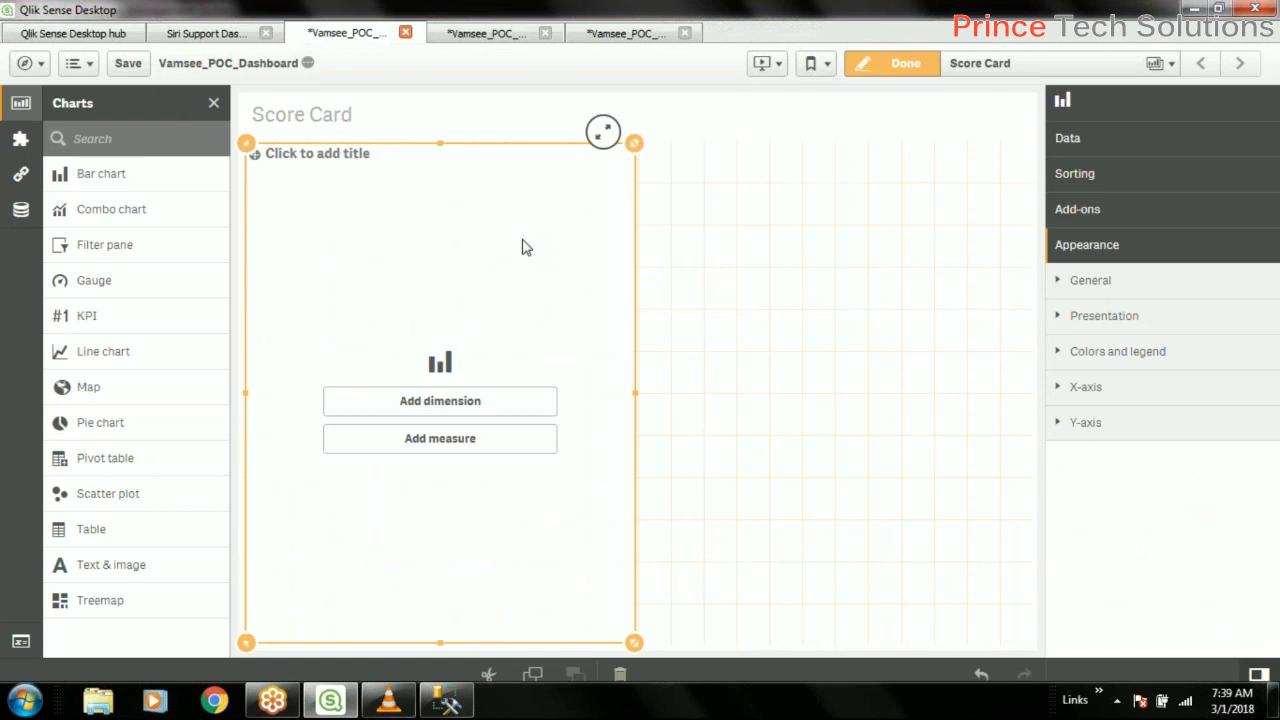
{"action": "left_click", "coordinate": [20, 180]}
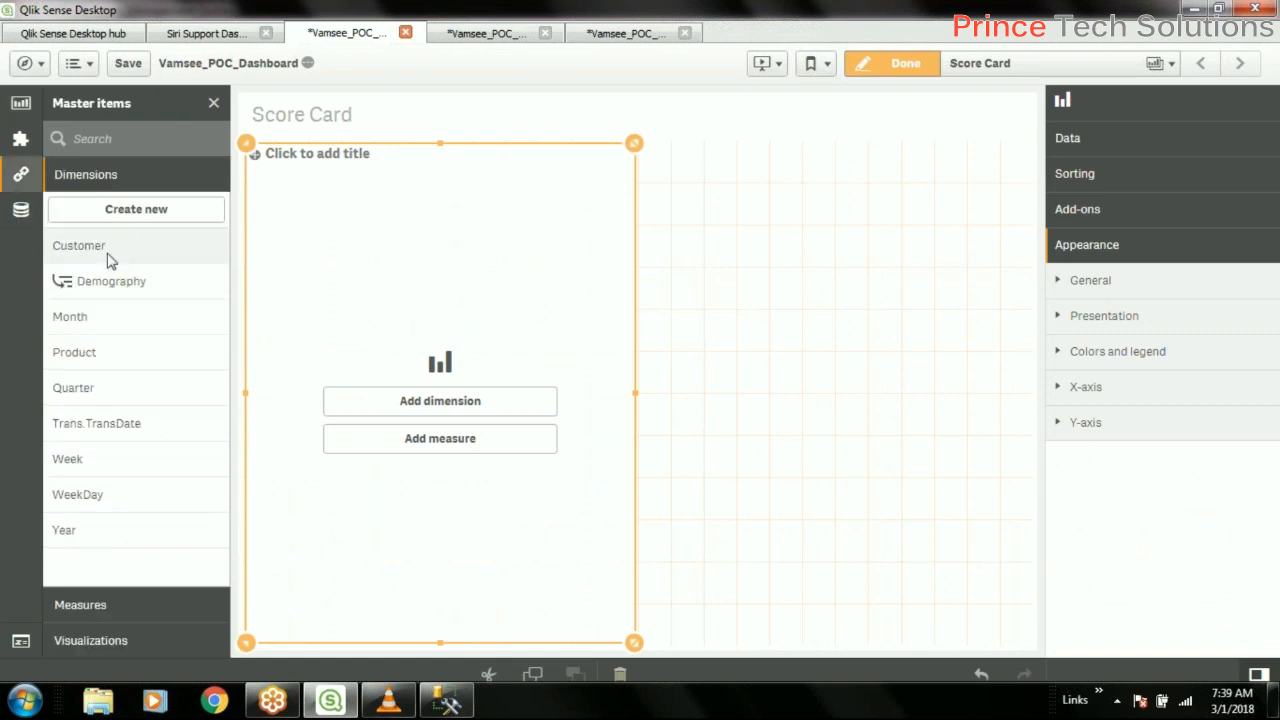
{"action": "left_click_drag", "start_coordinate": [110, 260], "coordinate": [485, 407]}
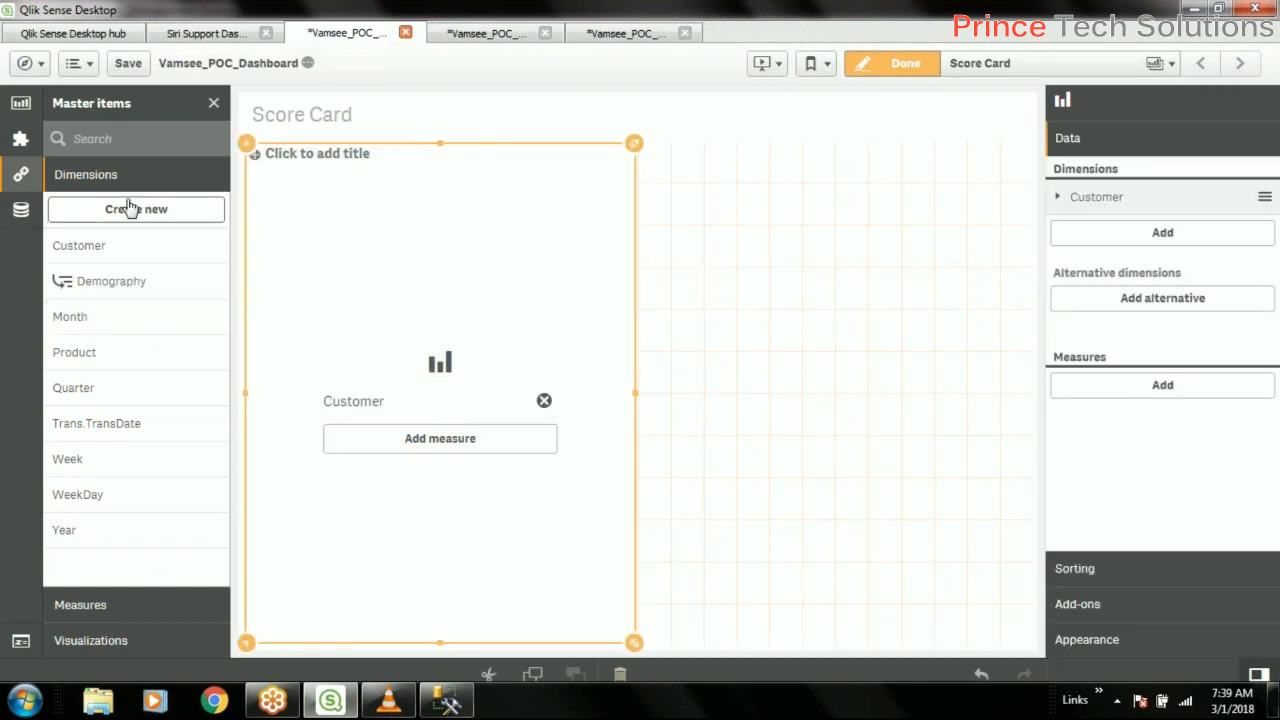
Add the Trans.COGS master measure to the bar chart and deselect the chart.
{"action": "left_click", "coordinate": [110, 608]}
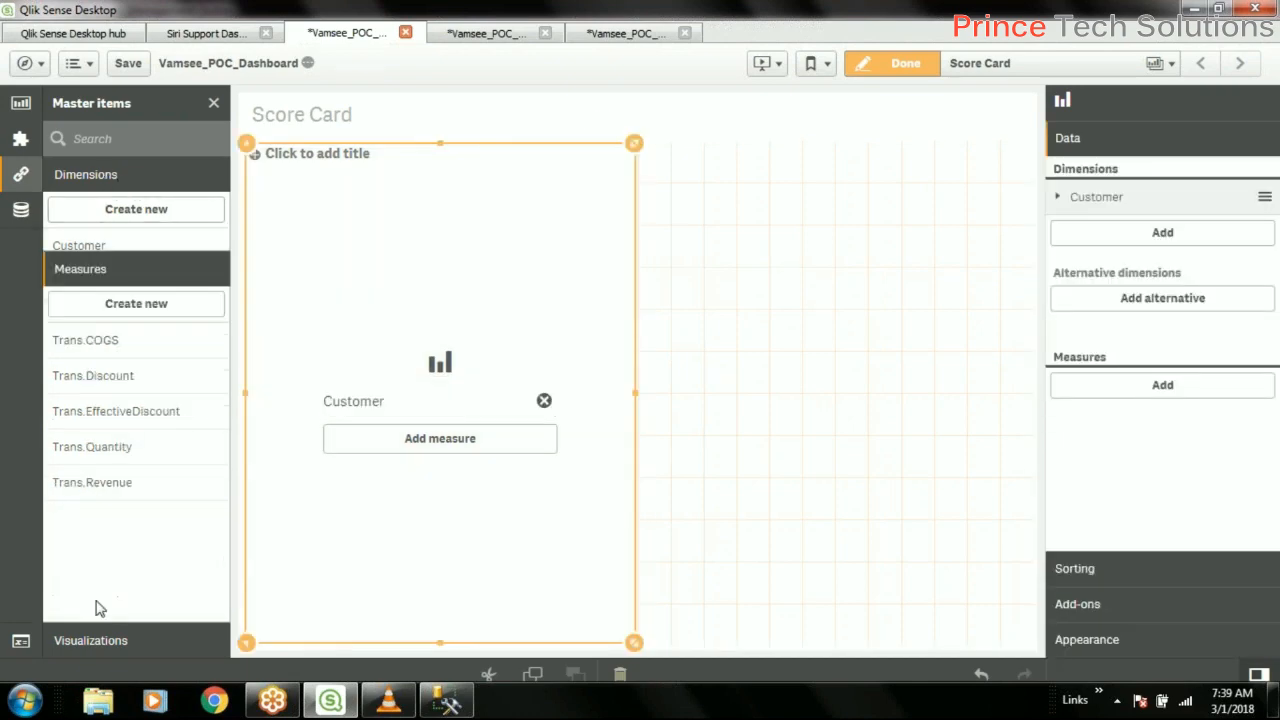
{"action": "left_click_drag", "start_coordinate": [115, 281], "coordinate": [459, 440]}
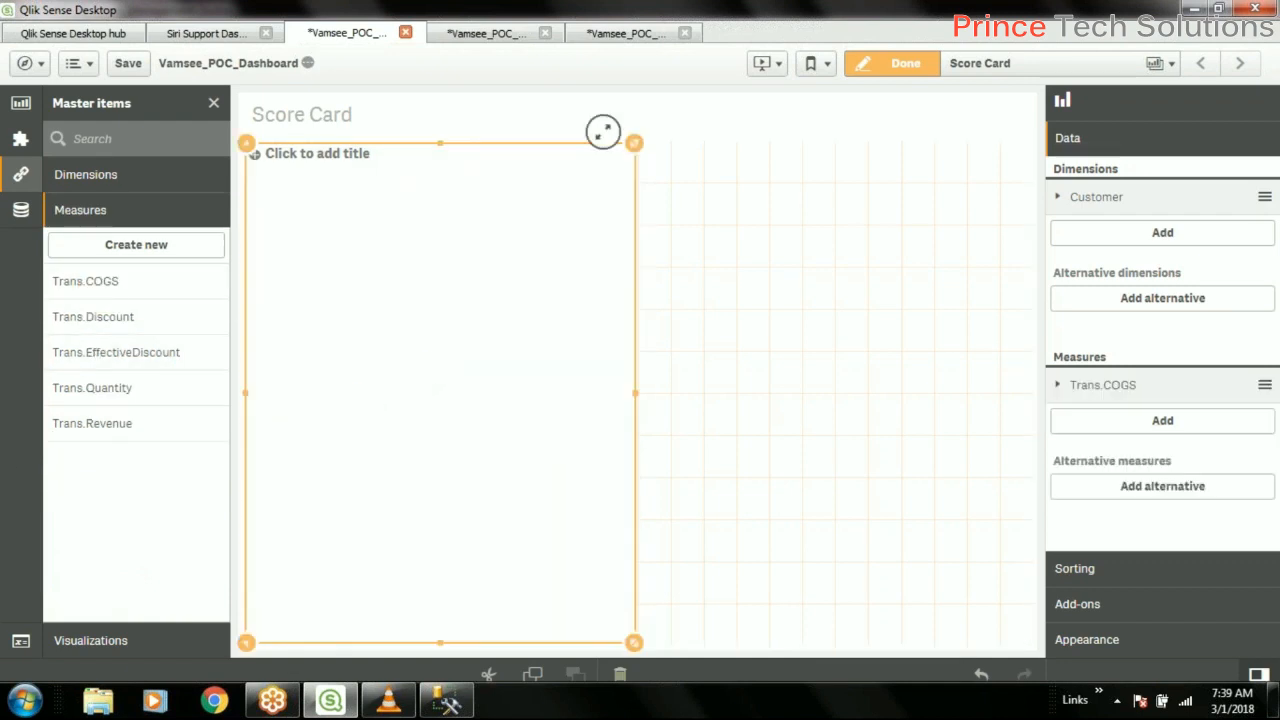
{"action": "left_click", "coordinate": [779, 458]}
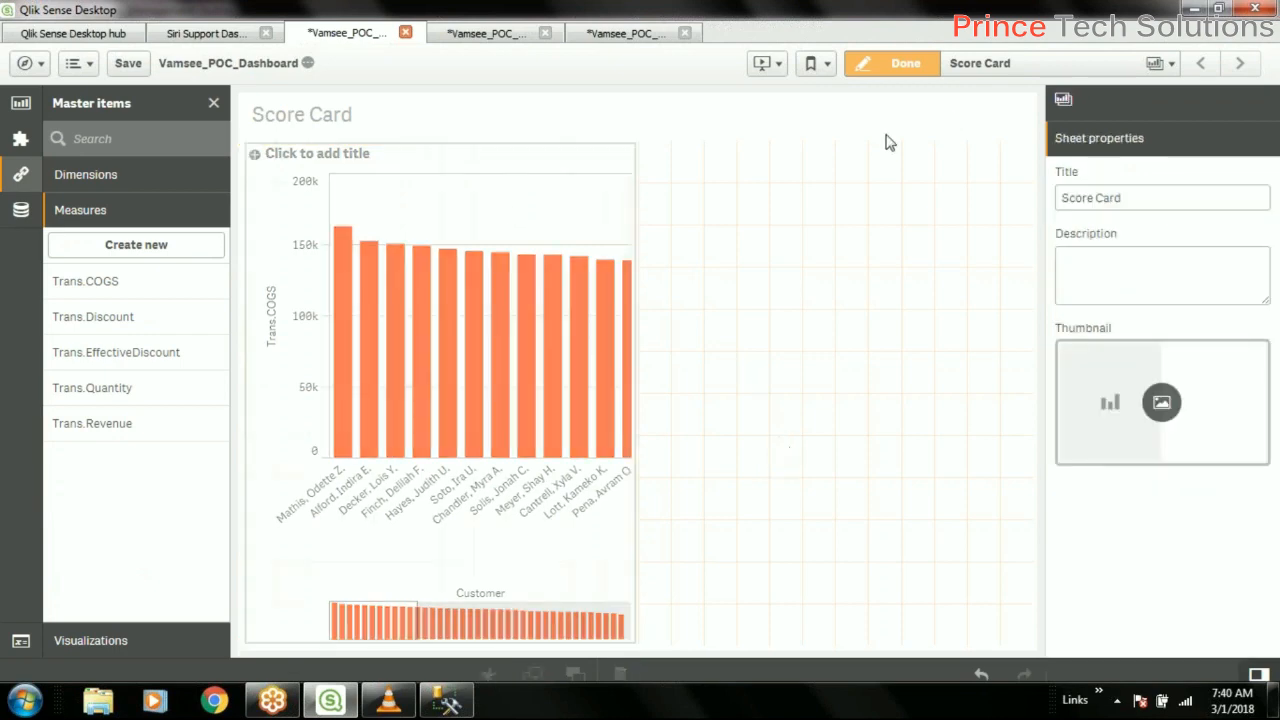